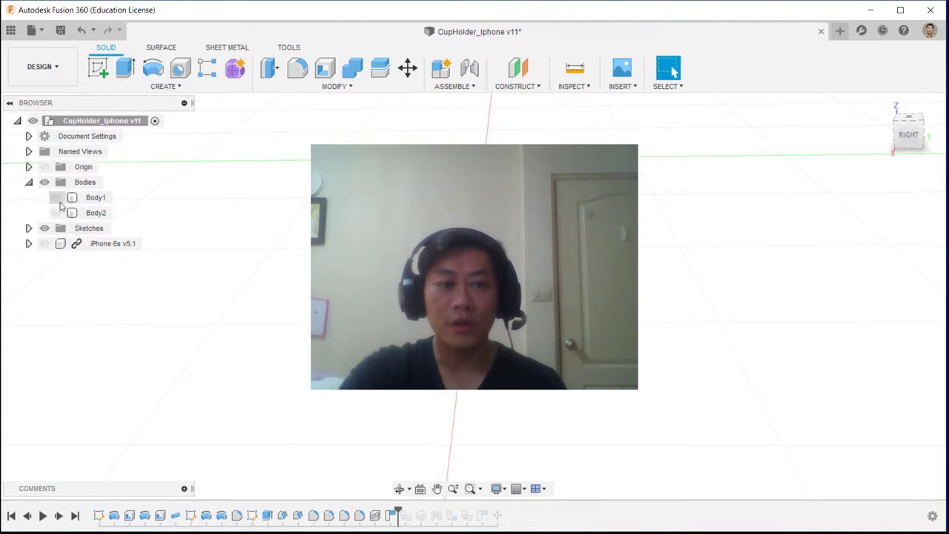
# Show the paper cup and holder bodies and examine how the holder wraps around the cup
pyautogui.click(55, 198)
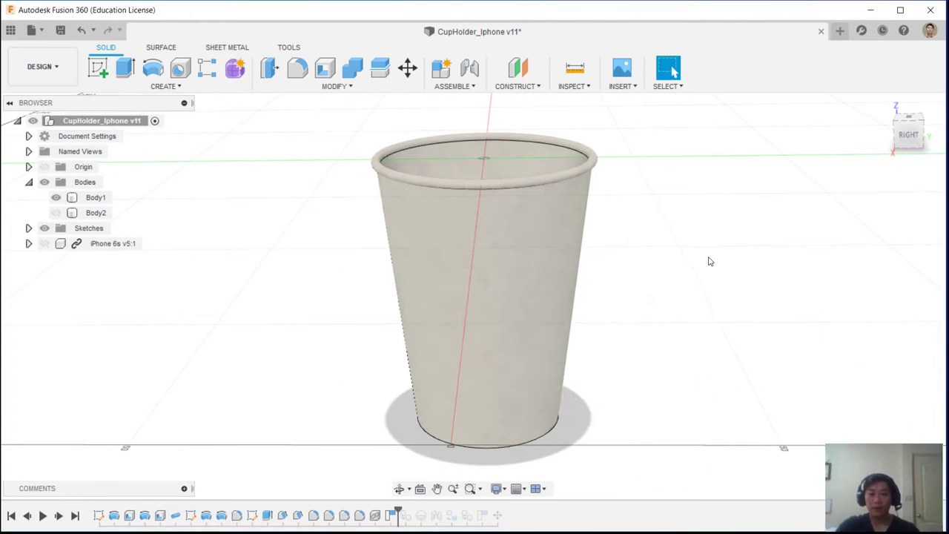
pyautogui.keyDown('shift'); pyautogui.moveTo(709, 262); pyautogui.dragTo(638, 245, button='middle'); pyautogui.keyUp('shift')
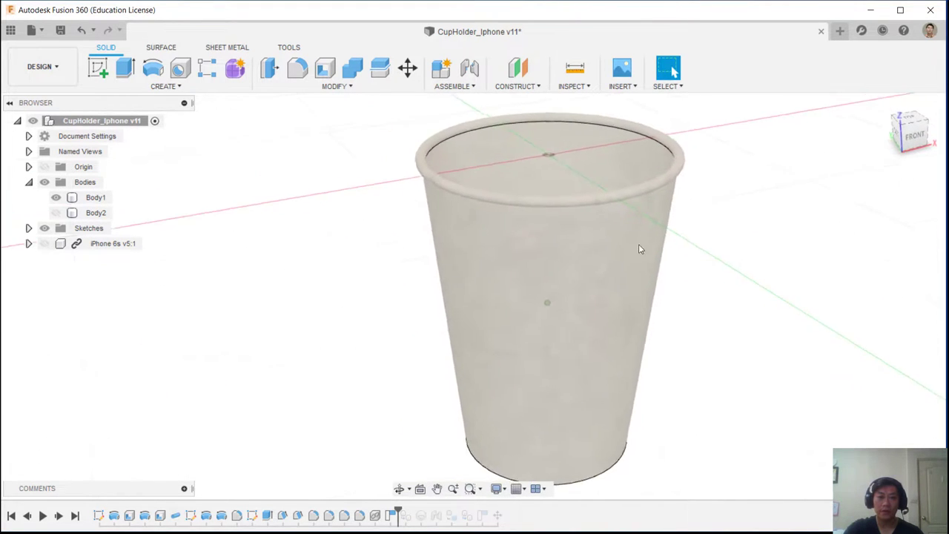
pyautogui.click(56, 213)
pyautogui.keyDown('shift'); pyautogui.moveTo(424, 280); pyautogui.dragTo(456, 211, button='middle'); pyautogui.keyUp('shift')
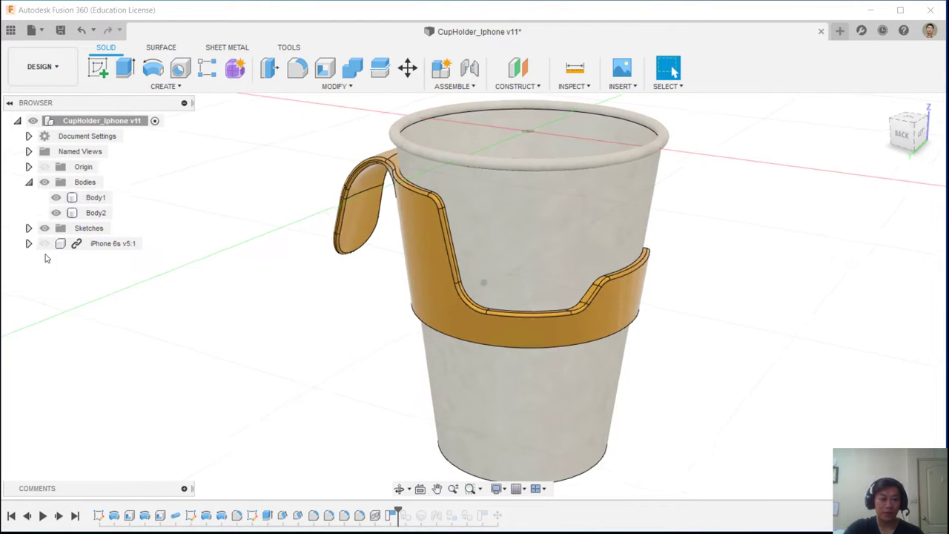
# Hide the cup body and toggle the iPhone 6s component to examine how the phone rests in the holder
pyautogui.click(46, 246)
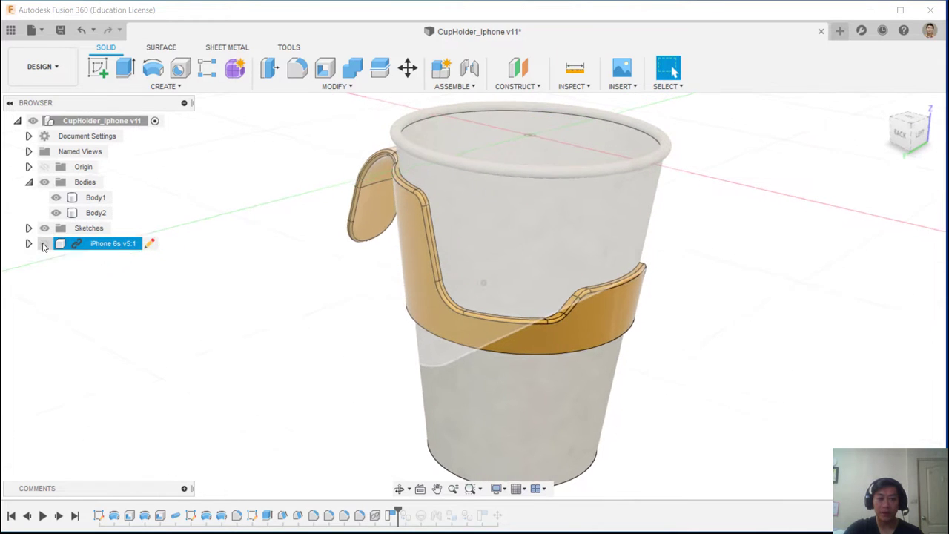
pyautogui.click(45, 244)
pyautogui.click(57, 198)
pyautogui.keyDown('shift'); pyautogui.moveTo(756, 309); pyautogui.dragTo(734, 349, button='middle'); pyautogui.keyUp('shift')
pyautogui.click(653, 159)
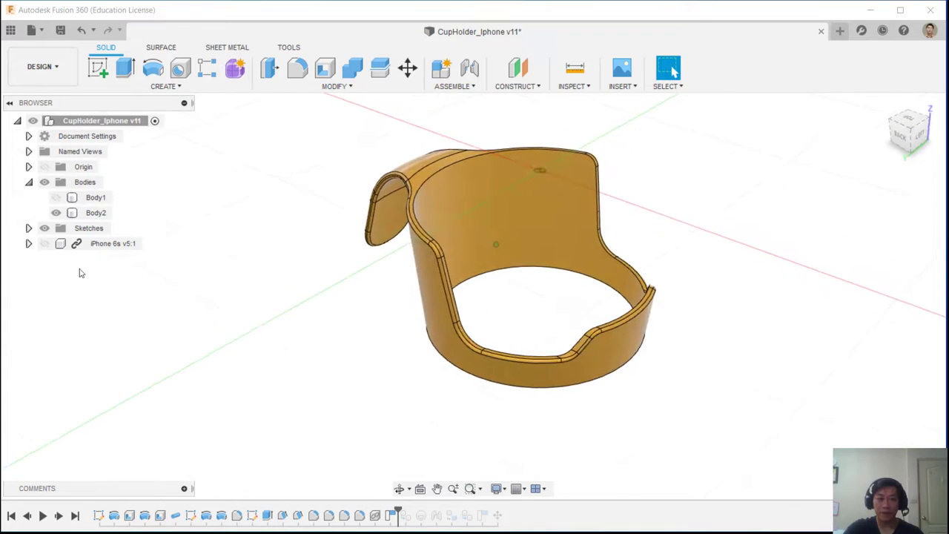
pyautogui.click(46, 247)
pyautogui.click(45, 245)
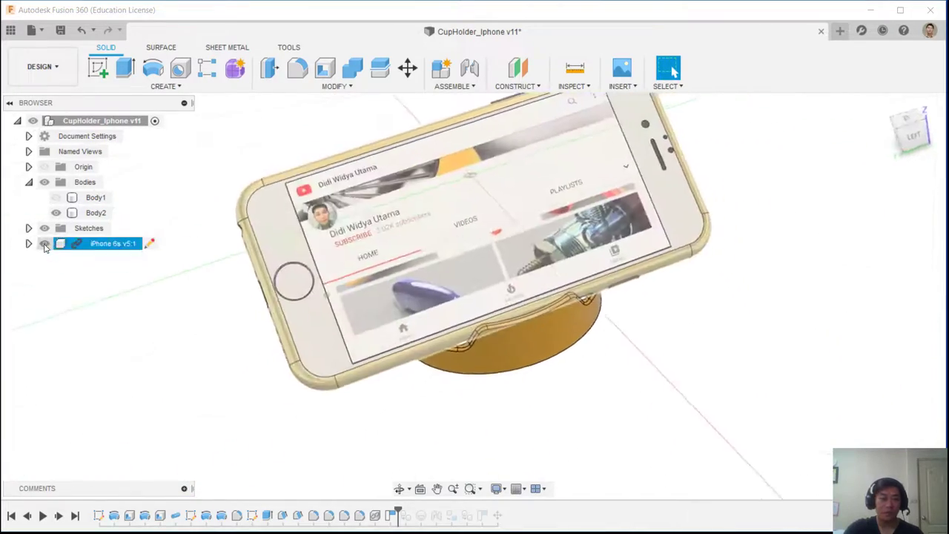
pyautogui.click(45, 244)
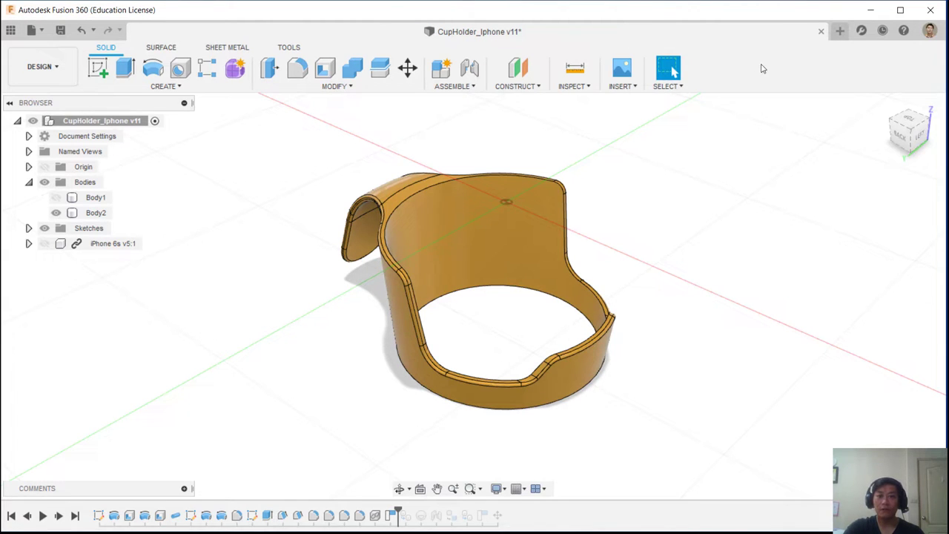
# Create a new empty design and set it to the home view
pyautogui.click(43, 30)
pyautogui.click(49, 51)
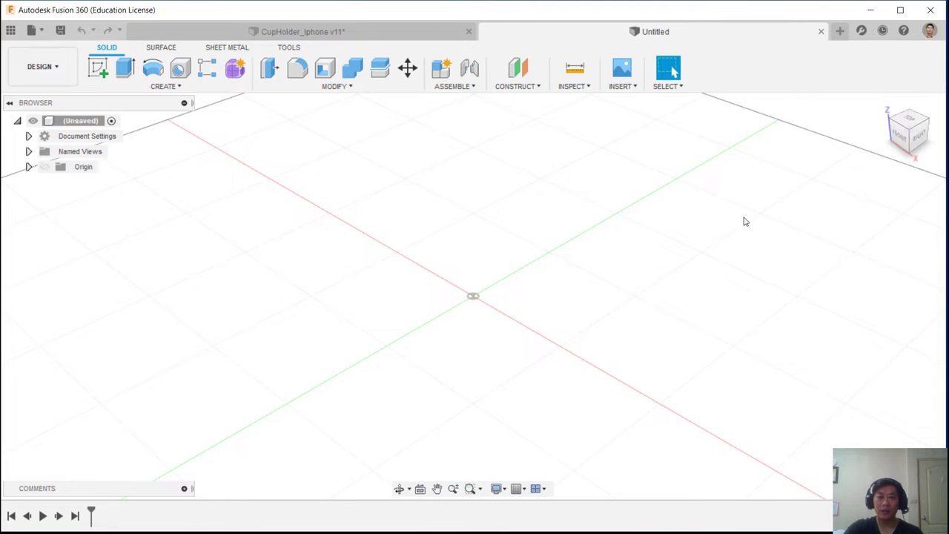
pyautogui.click(916, 126)
pyautogui.click(911, 153)
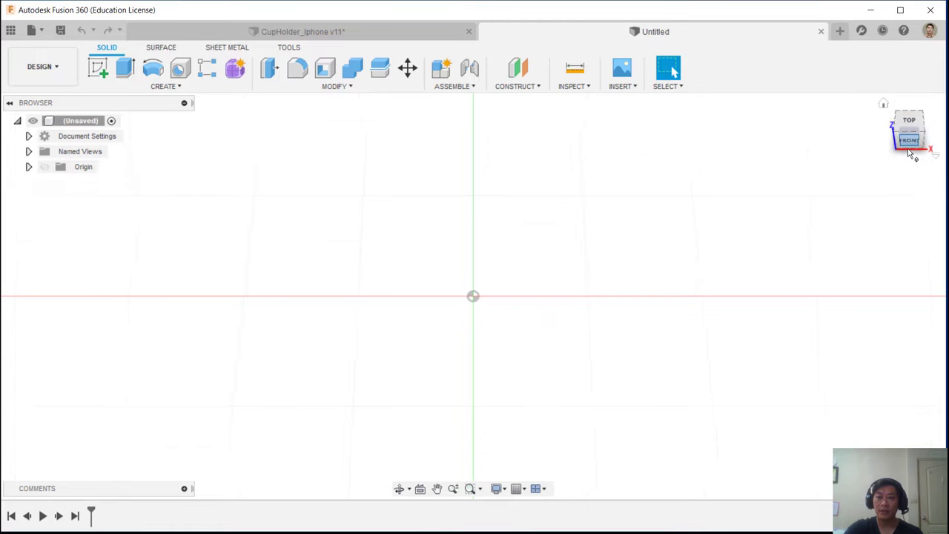
pyautogui.click(885, 105)
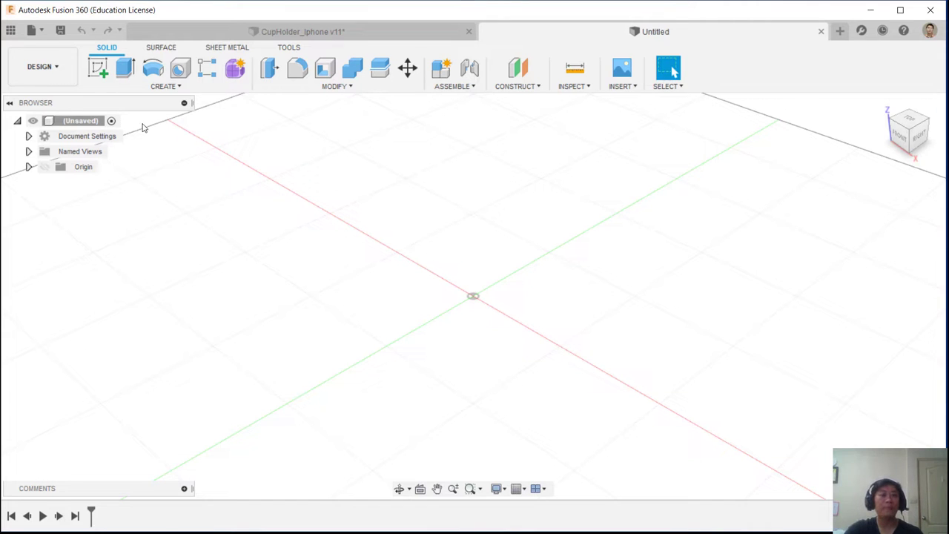
# Look through the saved designs in the DIY_ku folder and the folders of its parent project
pyautogui.click(10, 30)
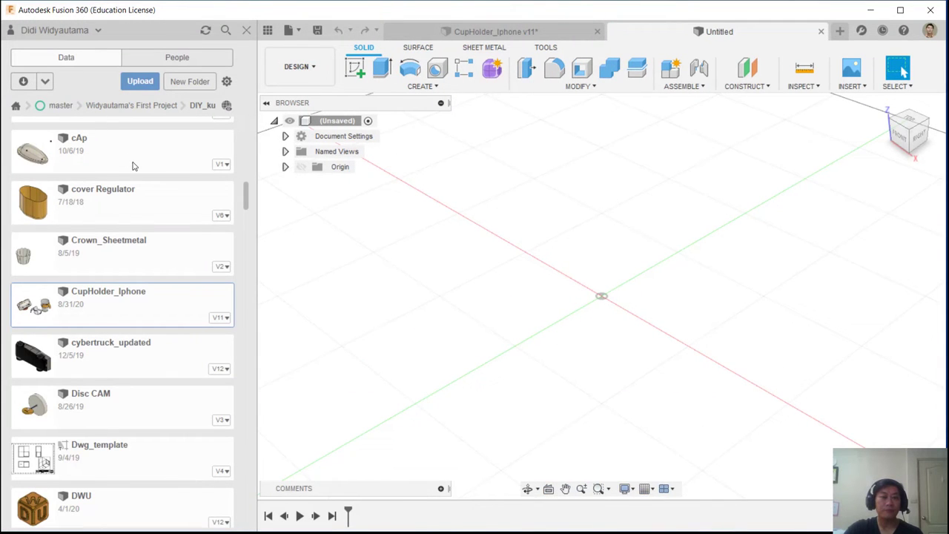
pyautogui.scroll(10, 199, 197)
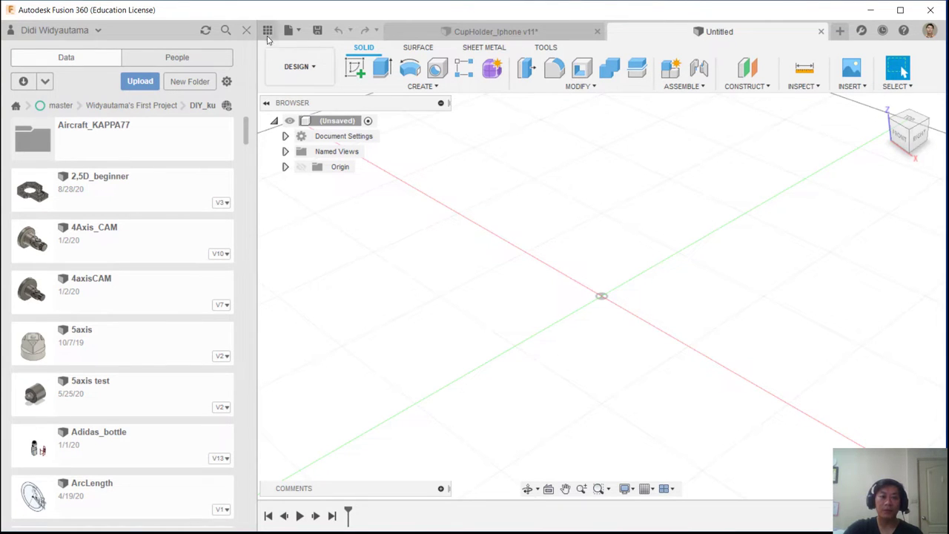
pyautogui.click(115, 106)
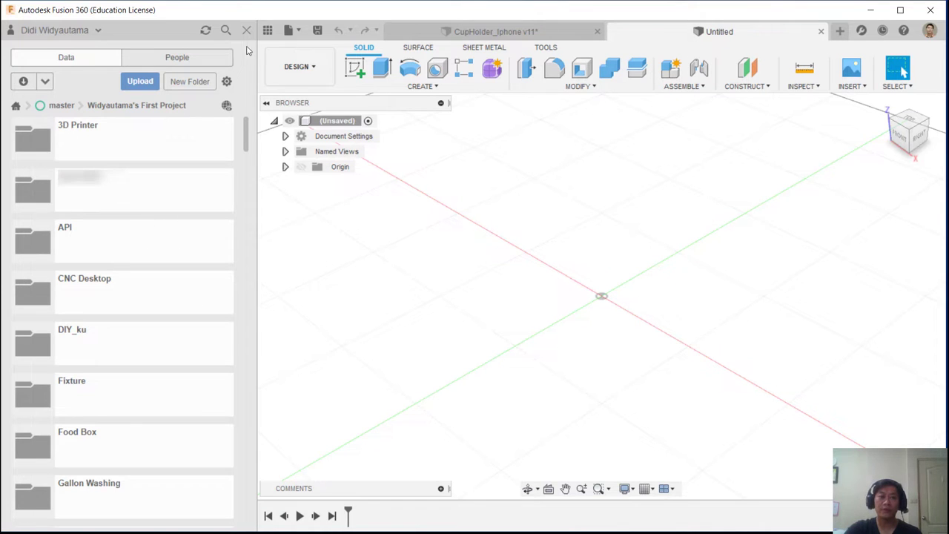
pyautogui.click(299, 31)
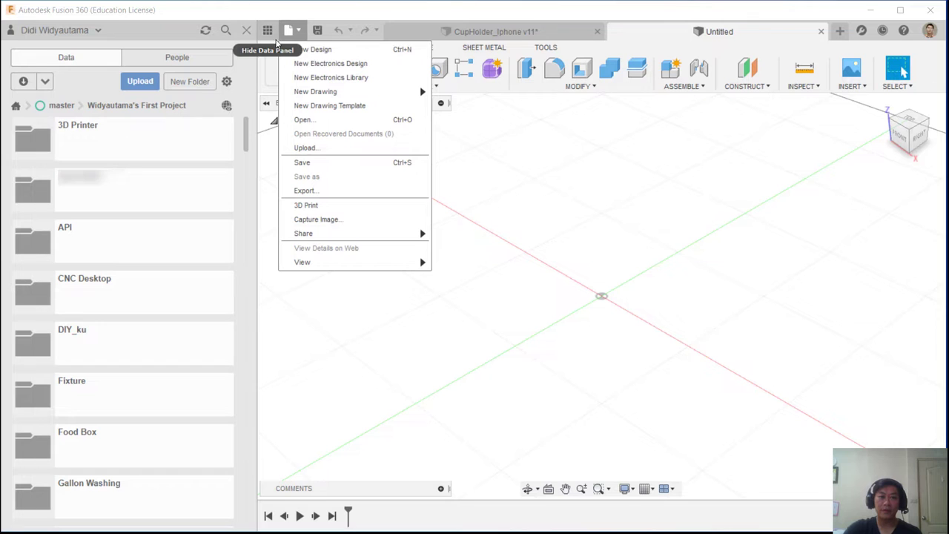
pyautogui.click(300, 31)
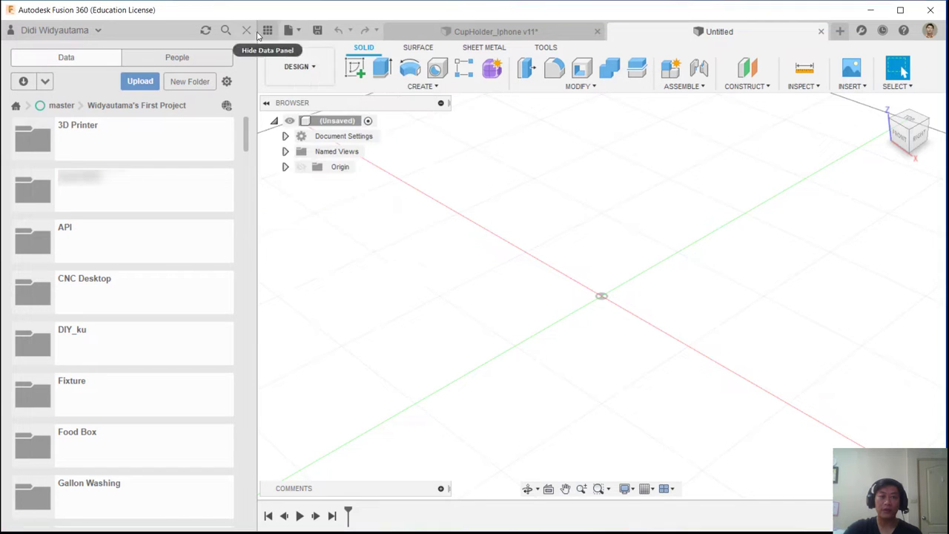
pyautogui.click(248, 30)
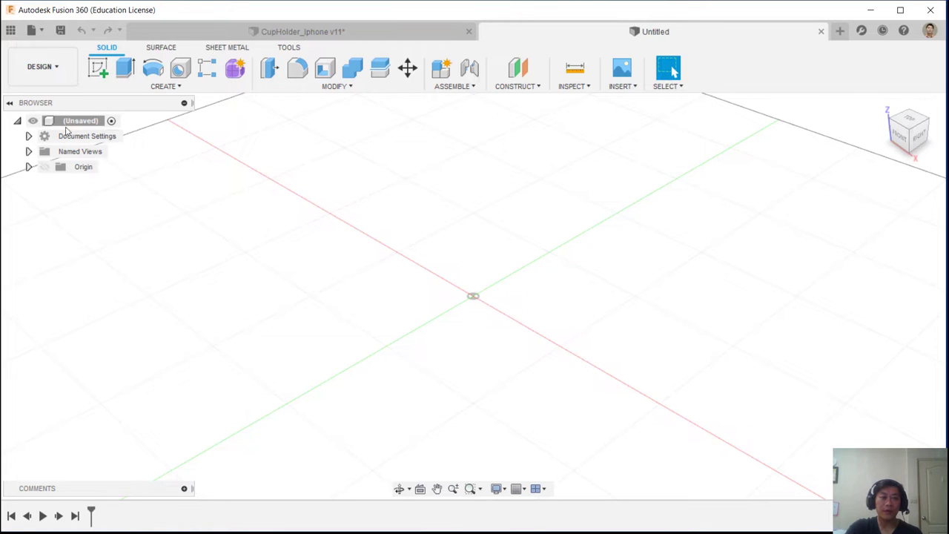
# Show the cup in the CupHolder_Iphone design, inspect the separate cup and holder bodies, and return to the untitled design
pyautogui.click(128, 90)
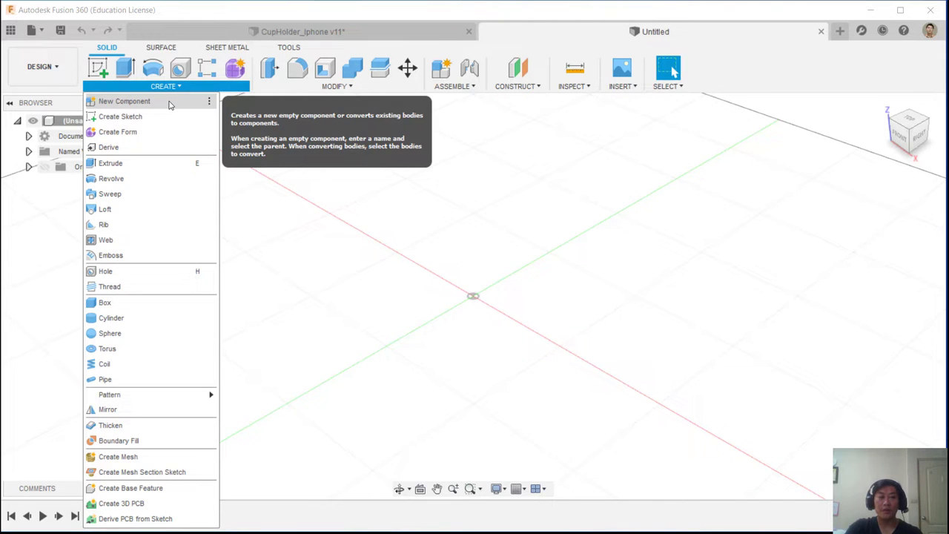
pyautogui.click(296, 31)
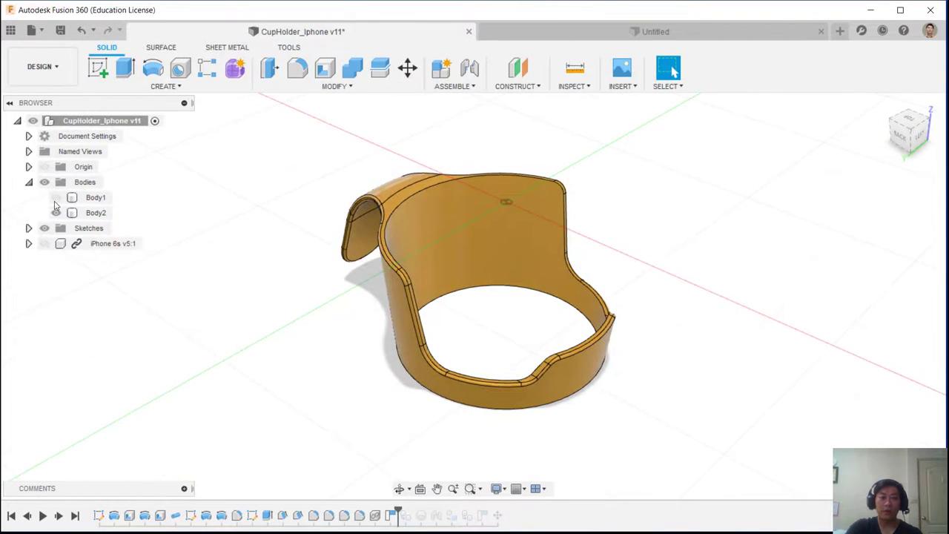
pyautogui.click(56, 198)
pyautogui.click(474, 237)
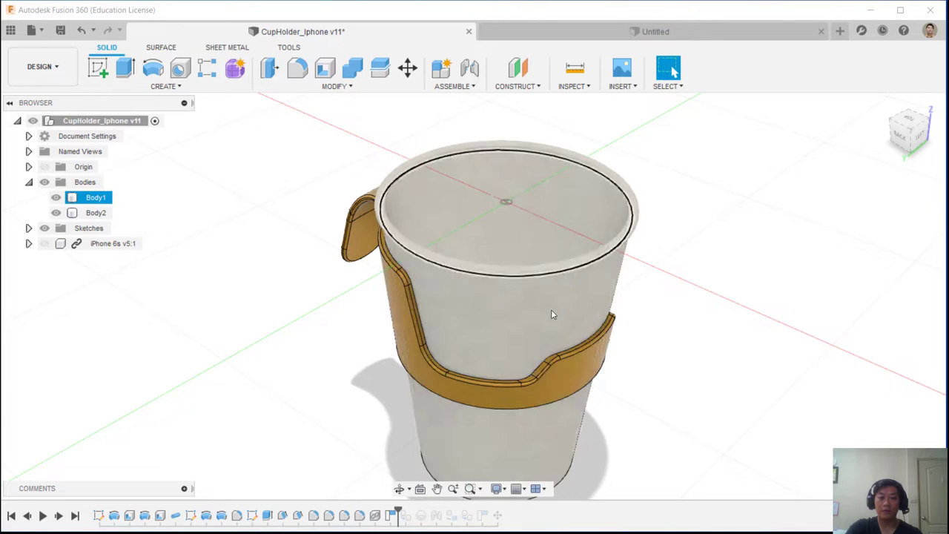
pyautogui.click(405, 291)
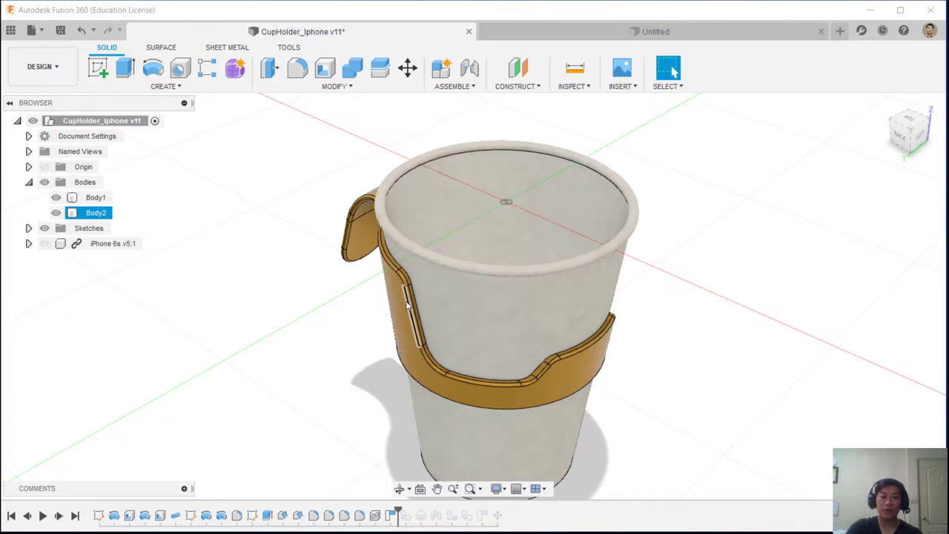
pyautogui.click(354, 105)
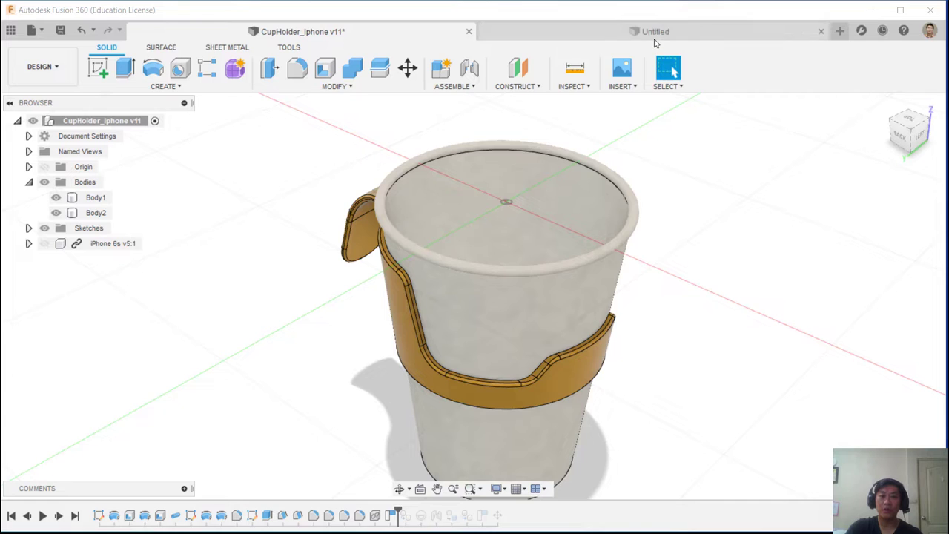
pyautogui.click(654, 33)
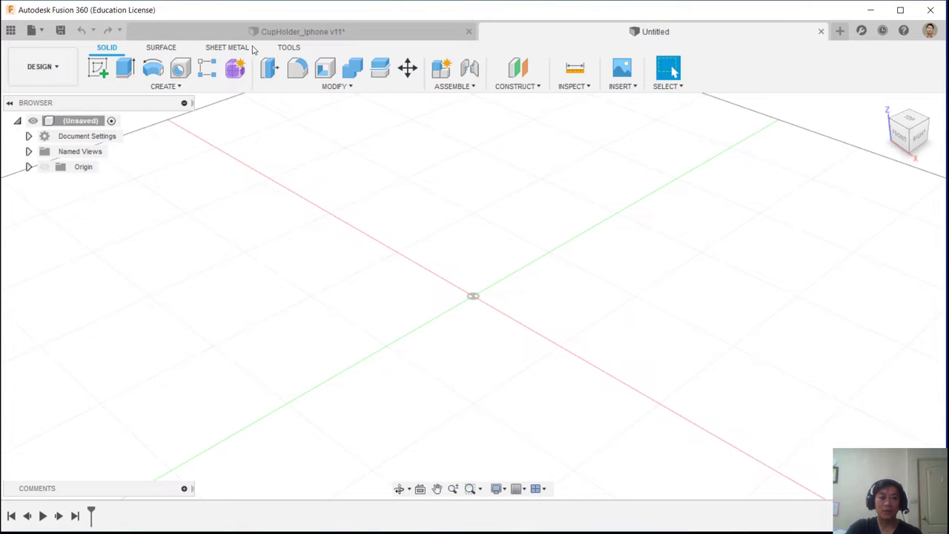
# Create an activated internal component of the Standard type named Paper Cup
pyautogui.click(179, 91)
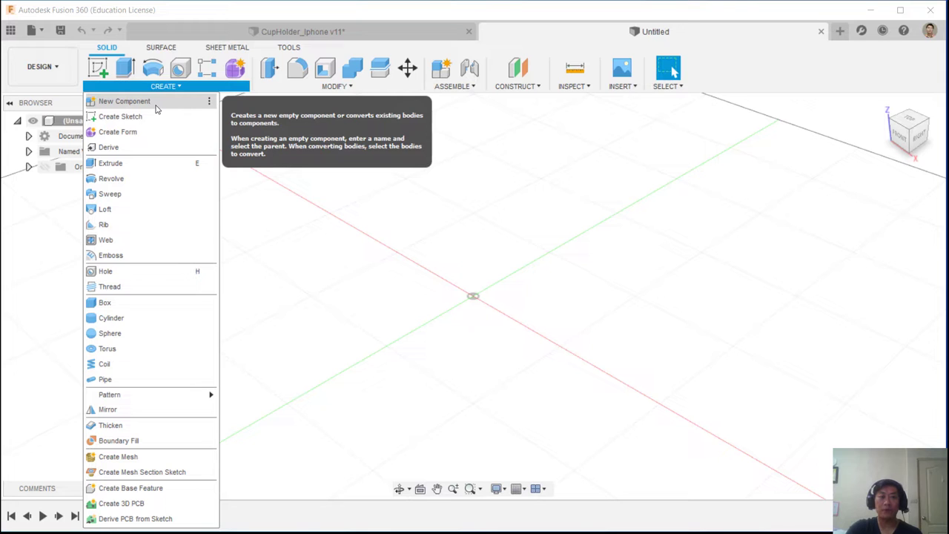
pyautogui.click(156, 107)
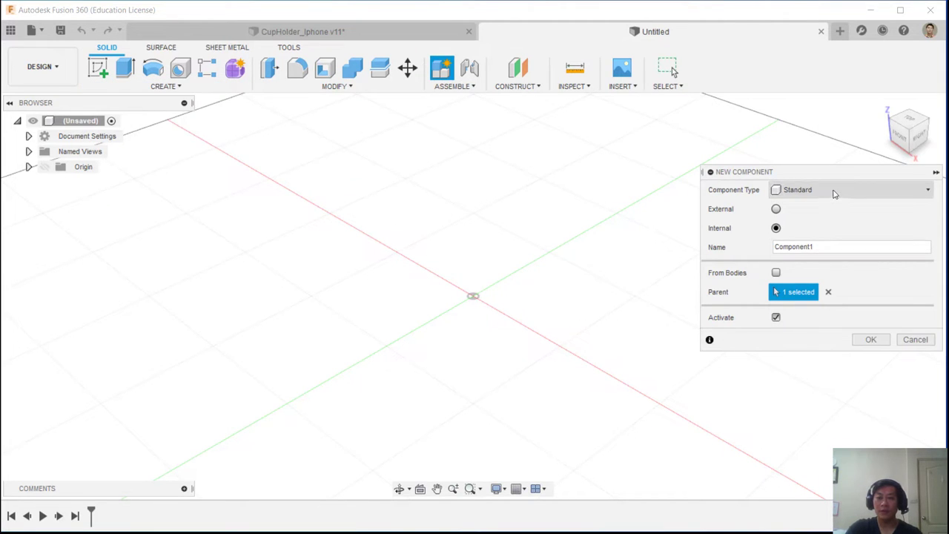
pyautogui.click(834, 191)
pyautogui.click(780, 207)
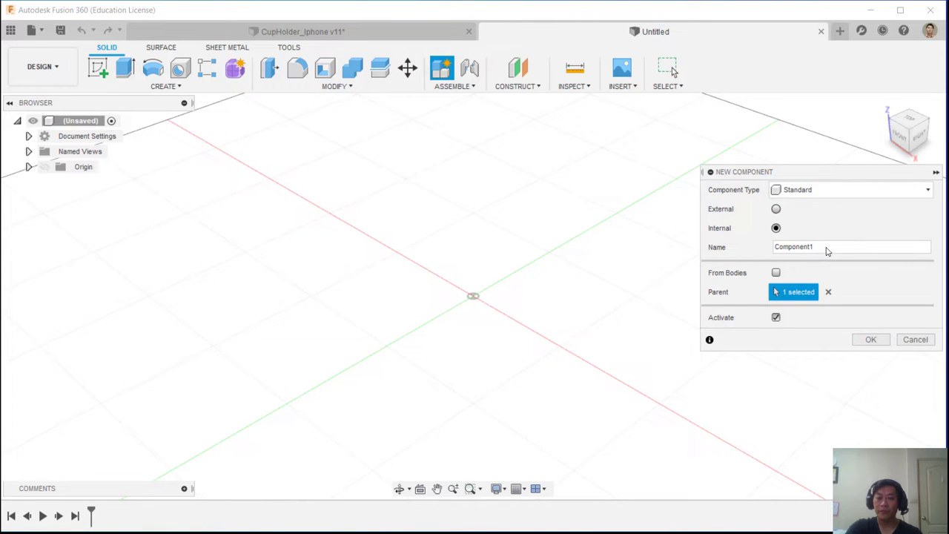
pyautogui.moveTo(828, 251); pyautogui.dragTo(742, 257)
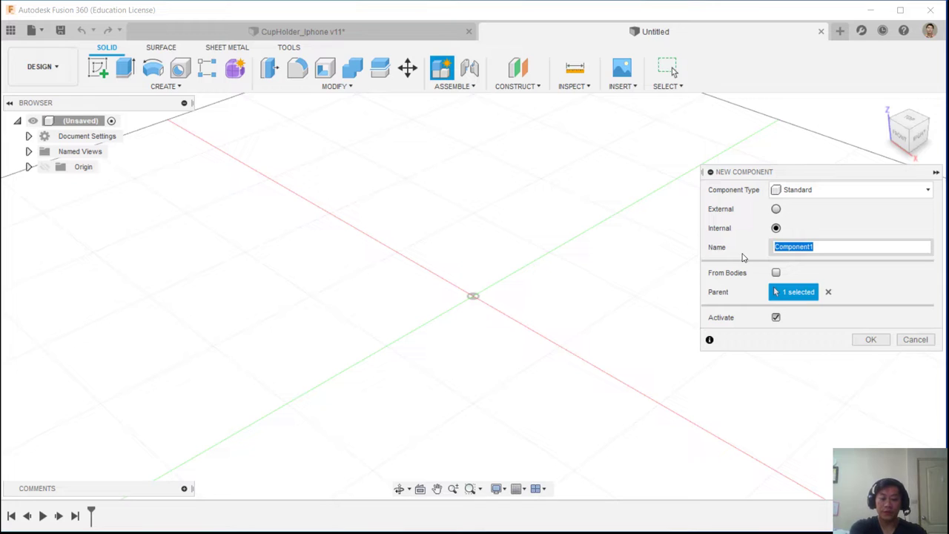
pyautogui.write('Cu')
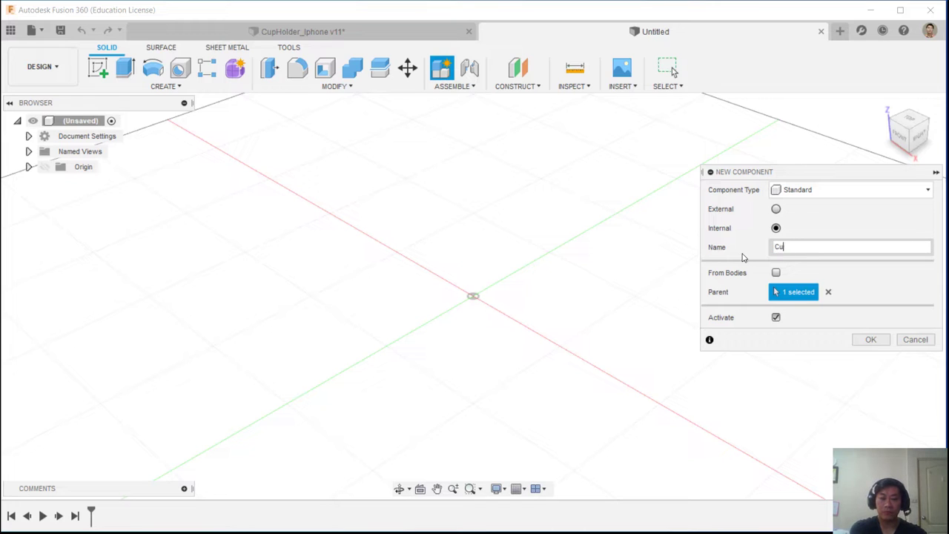
pyautogui.write('Paper Cup')
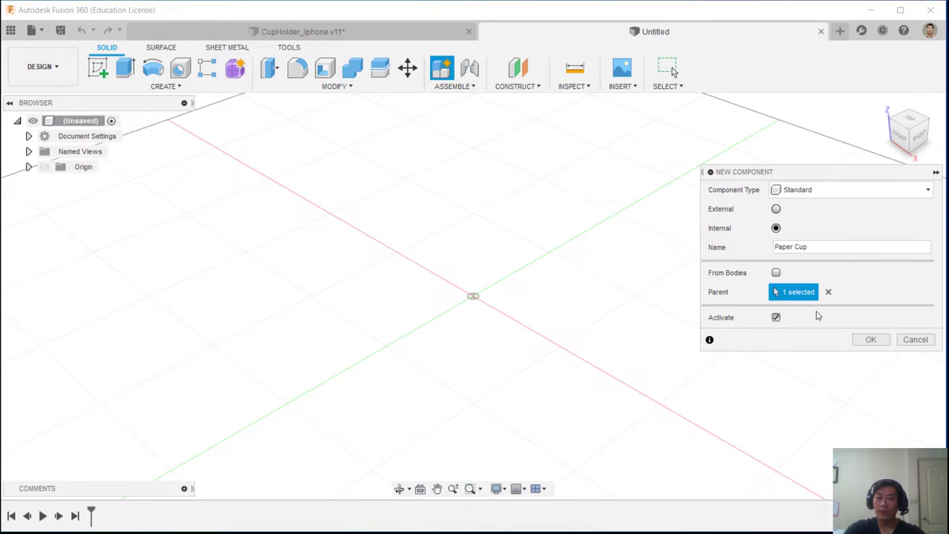
pyautogui.click(871, 339)
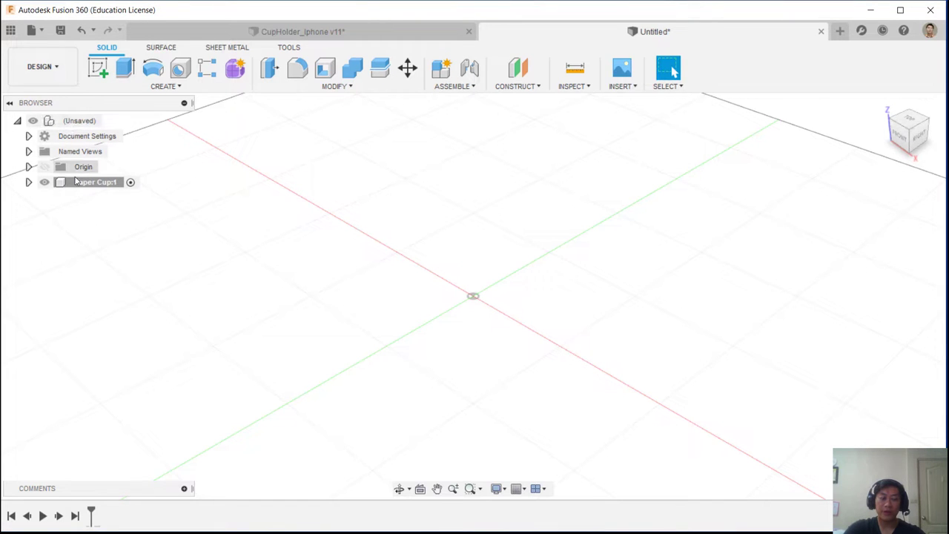
pyautogui.click(173, 88)
pyautogui.click(330, 87)
pyautogui.click(325, 120)
pyautogui.press('Escape')
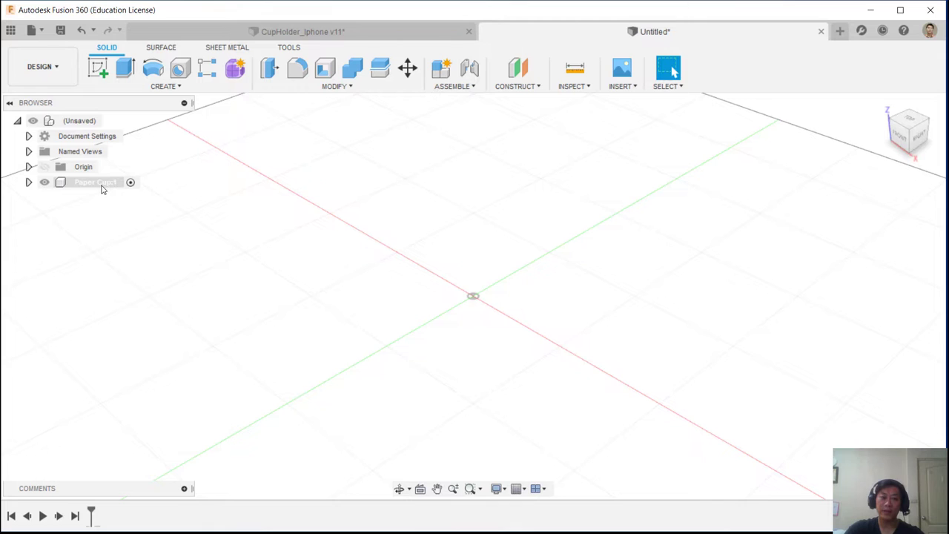
# Switch activation to the top-level design and back to the Paper Cup component, and inspect the origin planes offered for a new sketch
pyautogui.click(110, 122)
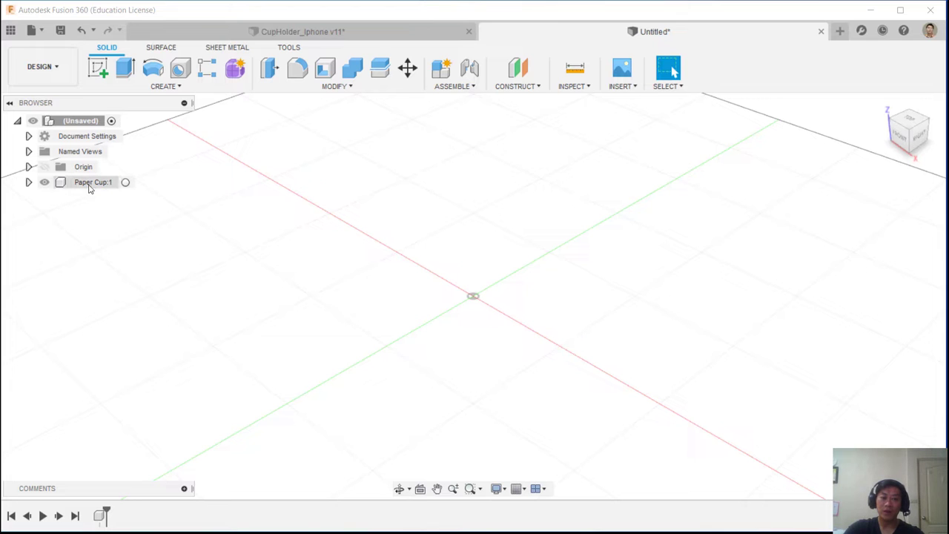
pyautogui.click(125, 184)
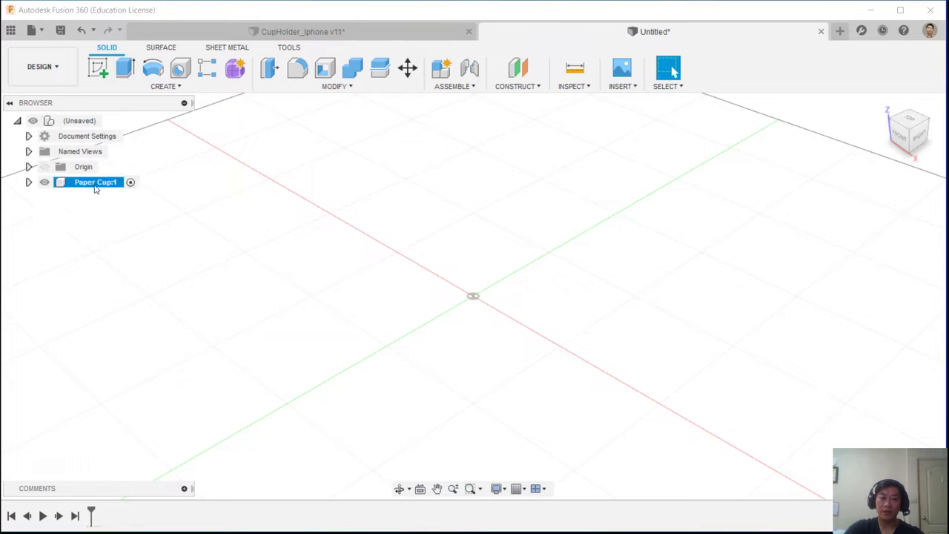
pyautogui.click(99, 68)
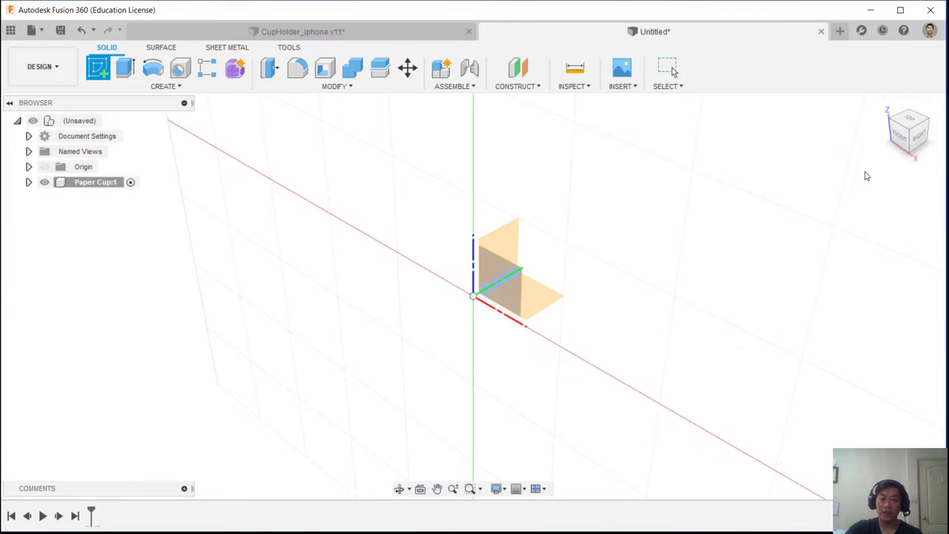
pyautogui.moveTo(920, 154); pyautogui.dragTo(938, 167)
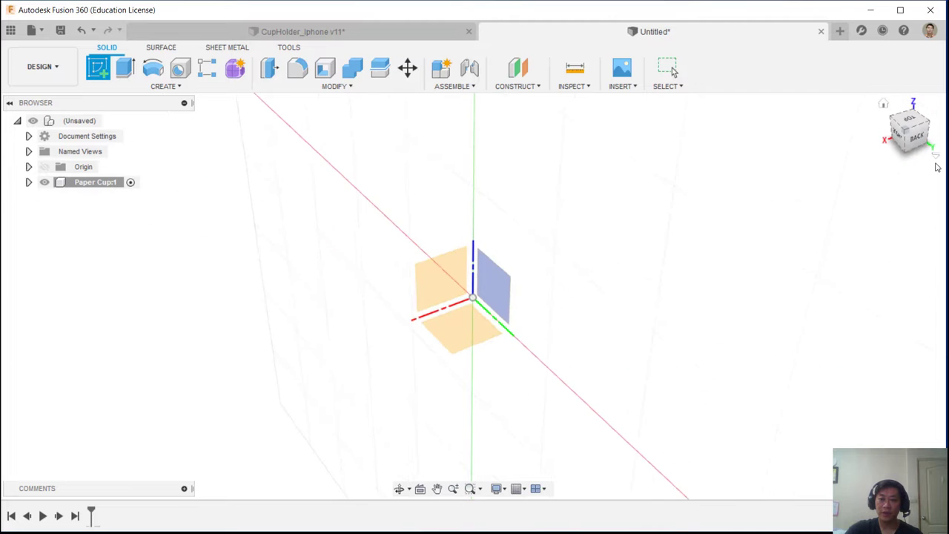
pyautogui.moveTo(911, 126); pyautogui.dragTo(933, 122)
pyautogui.keyDown('shift'); pyautogui.moveTo(490, 257); pyautogui.dragTo(497, 284, button='middle'); pyautogui.keyUp('shift')
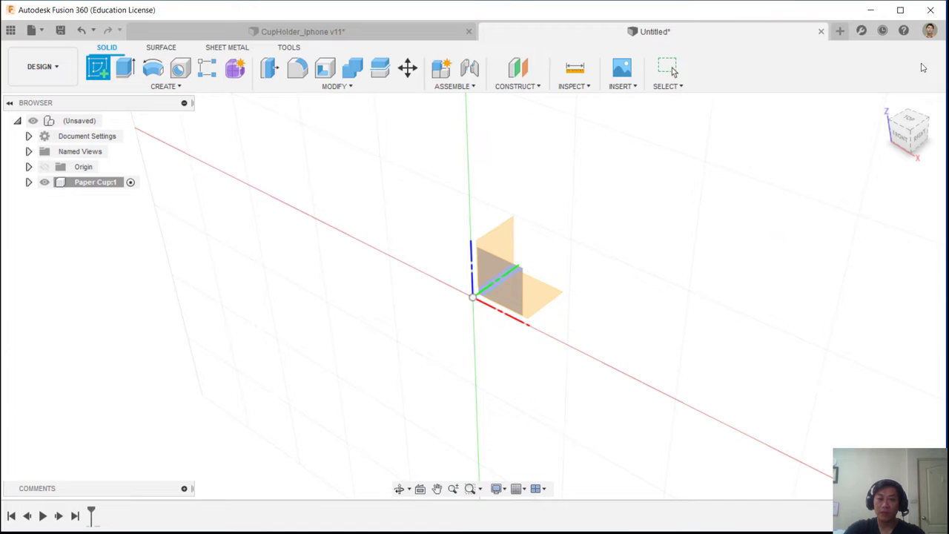
# Select Z up as the default modeling orientation in the general preferences and accept the preferences
pyautogui.click(930, 30)
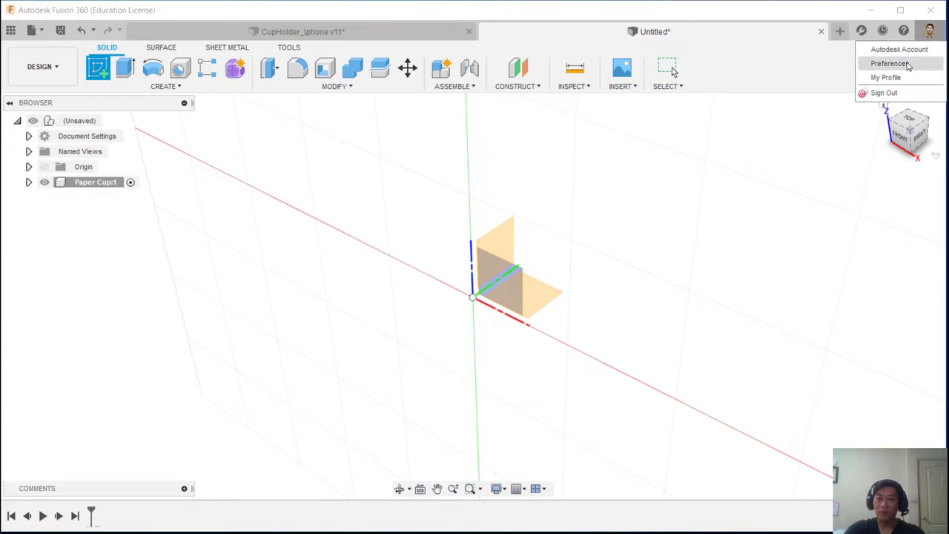
pyautogui.click(905, 65)
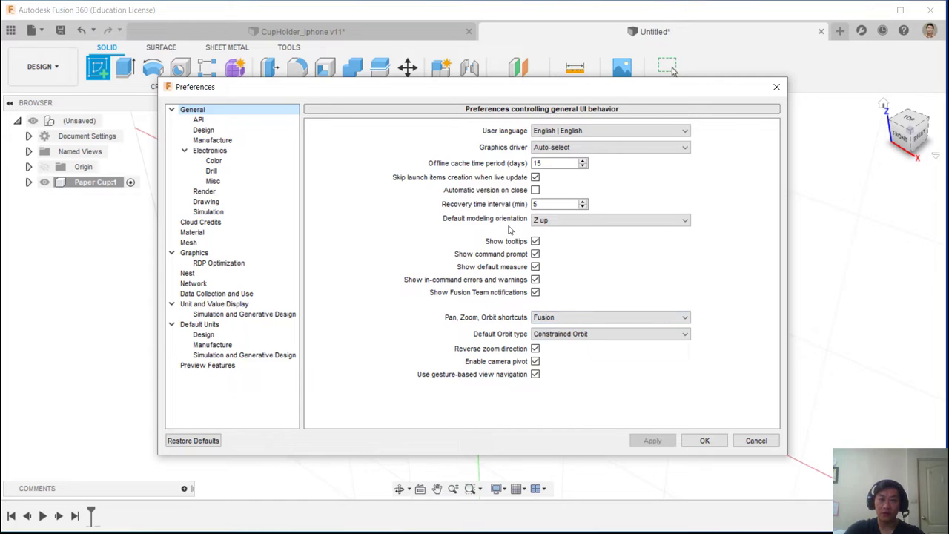
pyautogui.click(578, 221)
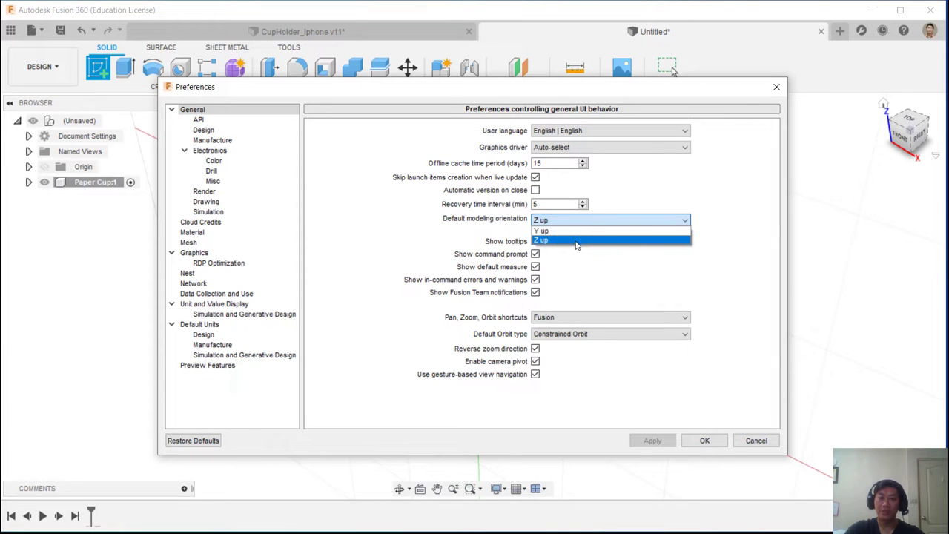
pyautogui.click(580, 241)
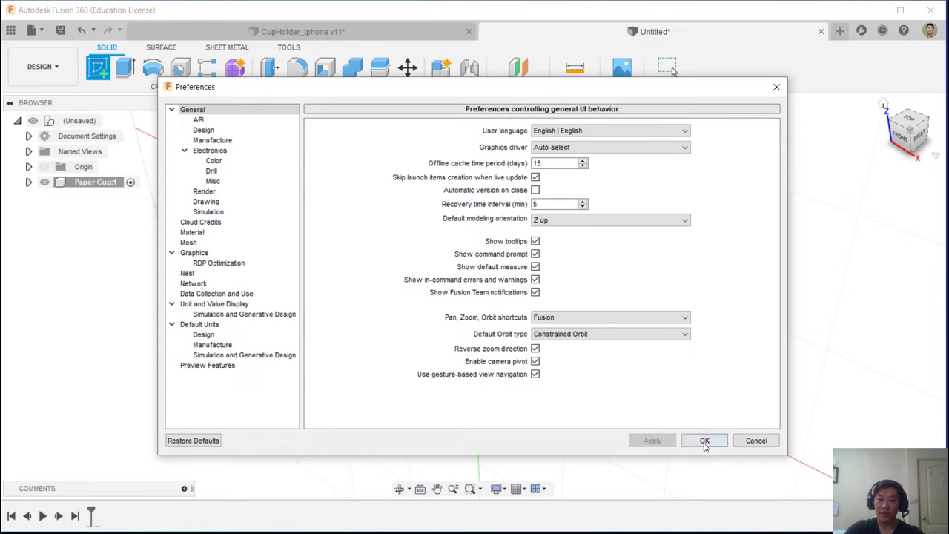
pyautogui.click(704, 442)
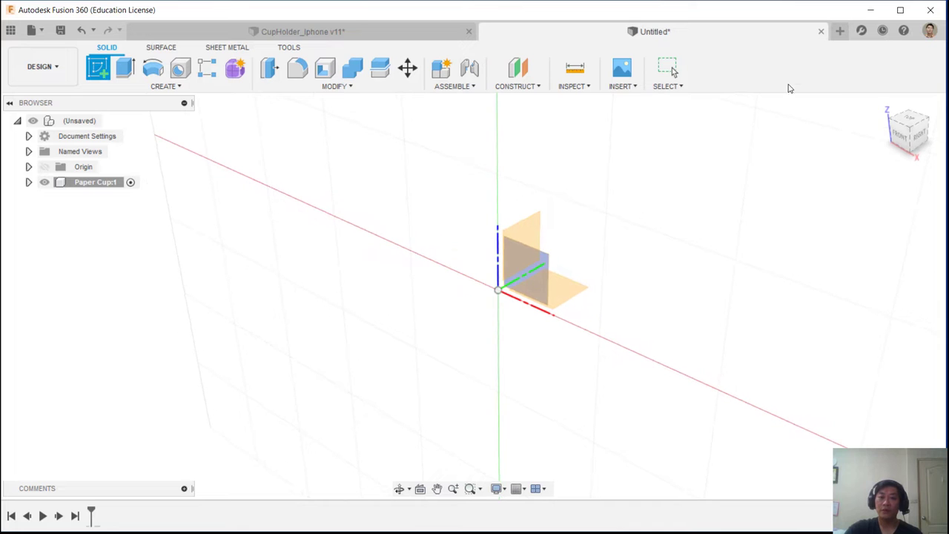
pyautogui.click(678, 252)
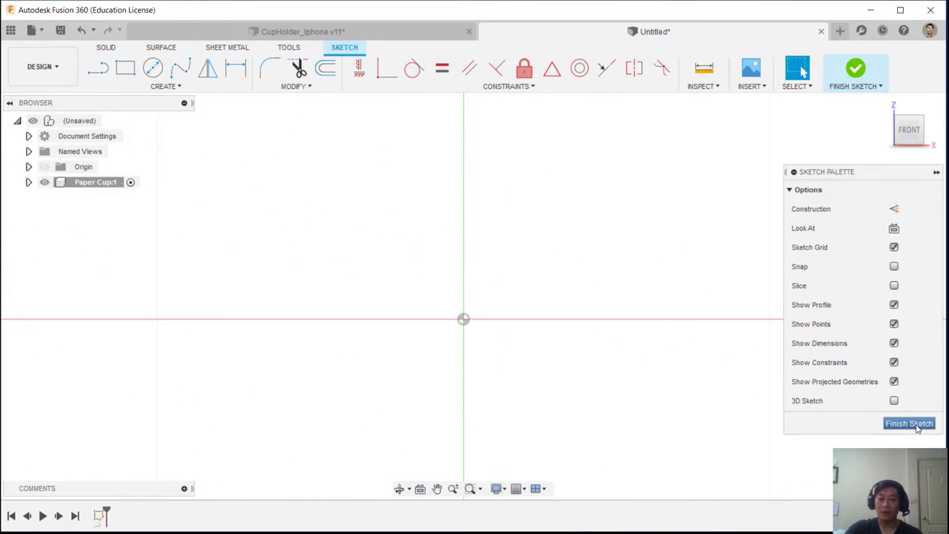
pyautogui.click(916, 426)
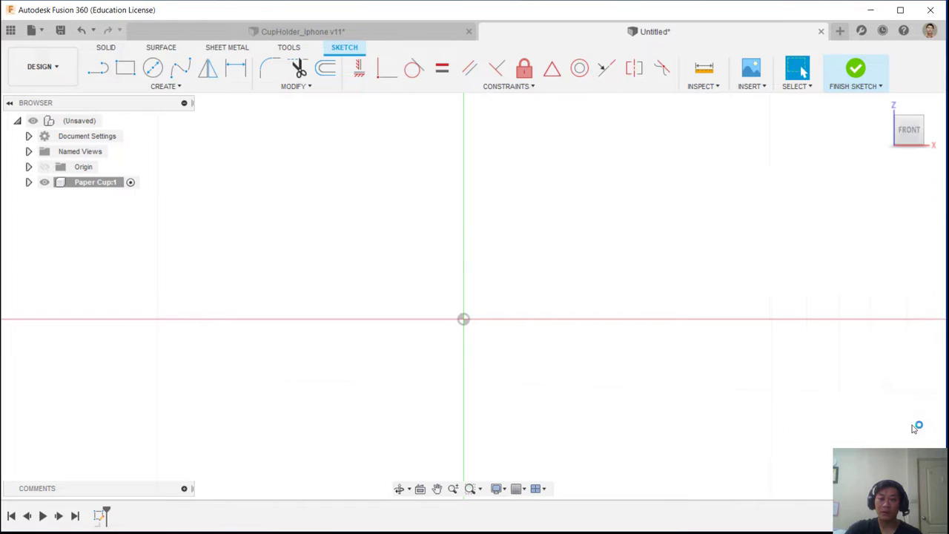
pyautogui.rightClick(97, 518)
pyautogui.click(140, 433)
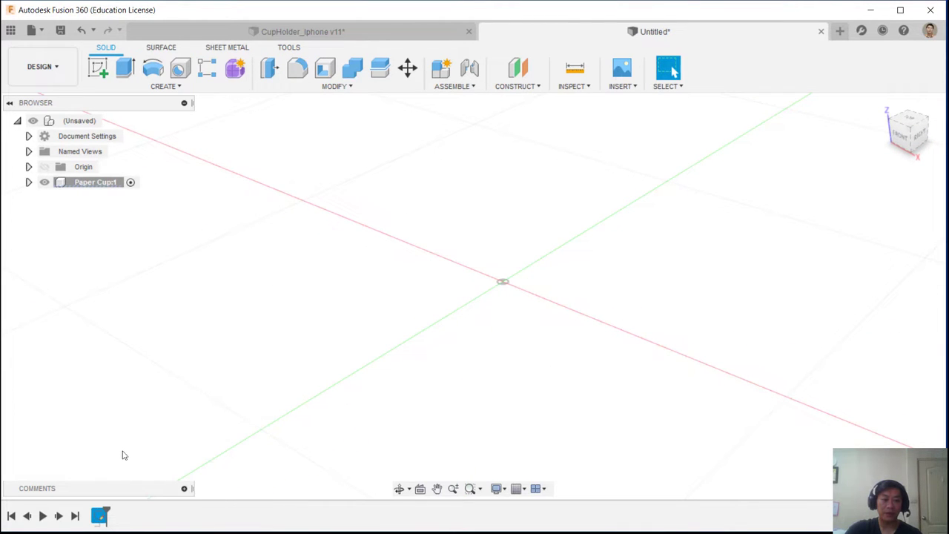
pyautogui.rightClick(101, 516)
pyautogui.click(122, 429)
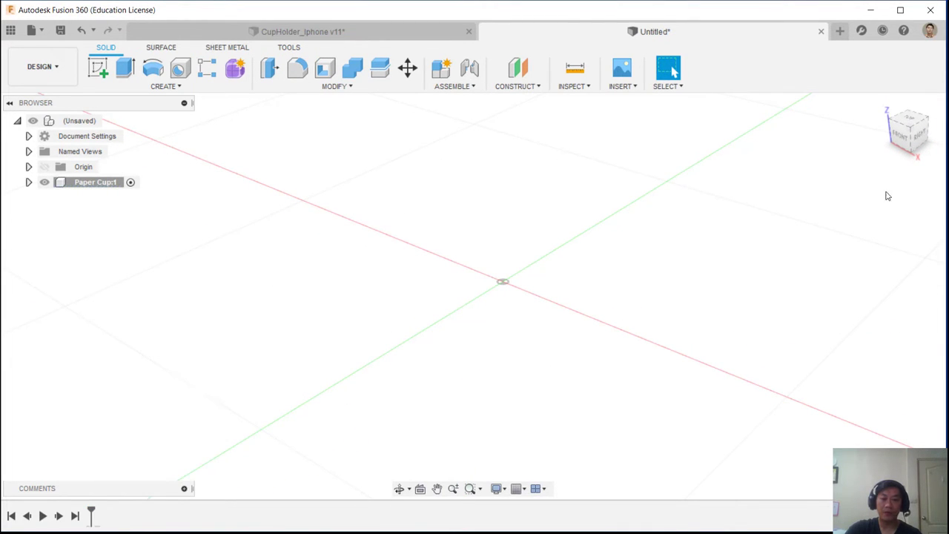
# Create a new sketch on the front XZ origin plane of the Paper Cup component
pyautogui.click(97, 69)
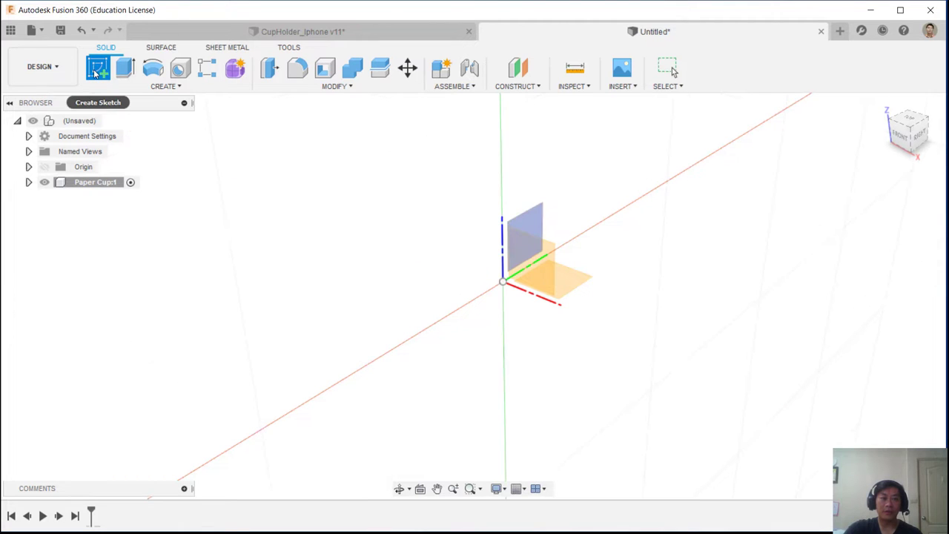
pyautogui.click(549, 258)
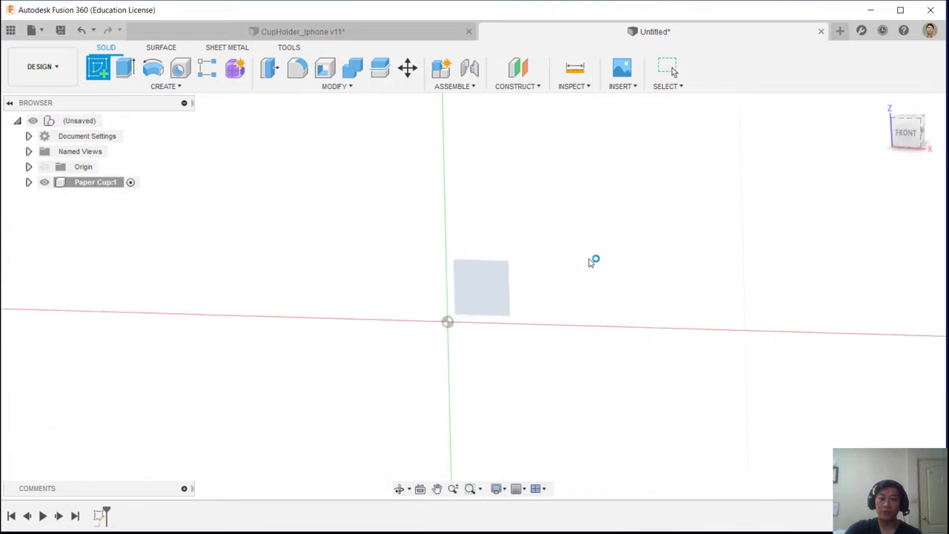
pyautogui.moveTo(535, 266)
pyautogui.mouseDown(button='middle')
pyautogui.moveTo(571, 311)
pyautogui.moveTo(536, 324)
pyautogui.moveTo(418, 267)
pyautogui.moveTo(557, 290)
pyautogui.mouseUp(button='middle')
pyautogui.scroll(1, 558, 290)
pyautogui.moveTo(474, 340)
pyautogui.mouseDown(button='middle')
pyautogui.moveTo(462, 341)
pyautogui.moveTo(606, 314)
pyautogui.moveTo(597, 235)
pyautogui.moveTo(481, 238)
pyautogui.mouseUp(button='middle')
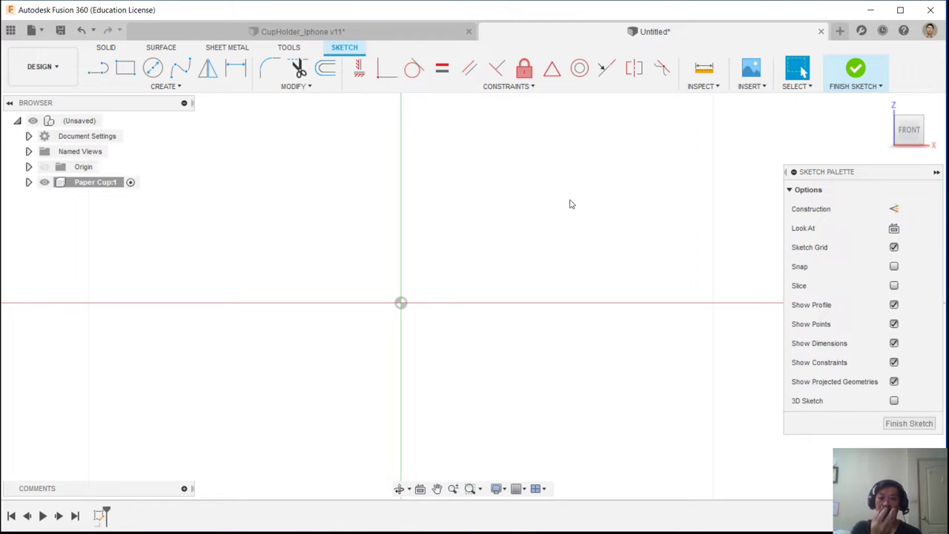
pyautogui.moveTo(447, 230)
pyautogui.mouseDown(button='middle')
pyautogui.moveTo(552, 320)
pyautogui.moveTo(430, 216)
pyautogui.moveTo(523, 242)
pyautogui.moveTo(497, 214)
pyautogui.moveTo(442, 210)
pyautogui.moveTo(541, 203)
pyautogui.mouseUp(button='middle')
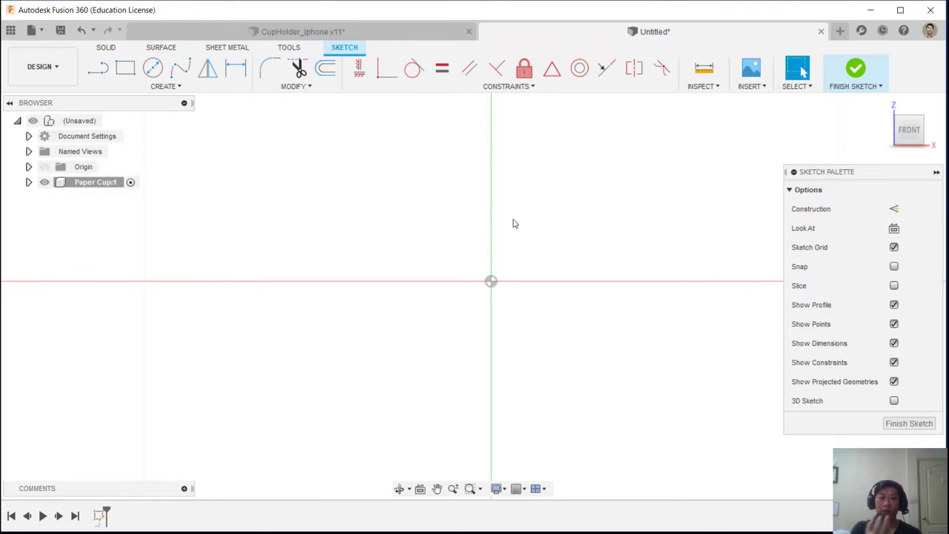
pyautogui.scroll(-3, 513, 223)
pyautogui.scroll(6, 513, 223)
pyautogui.scroll(-4, 514, 223)
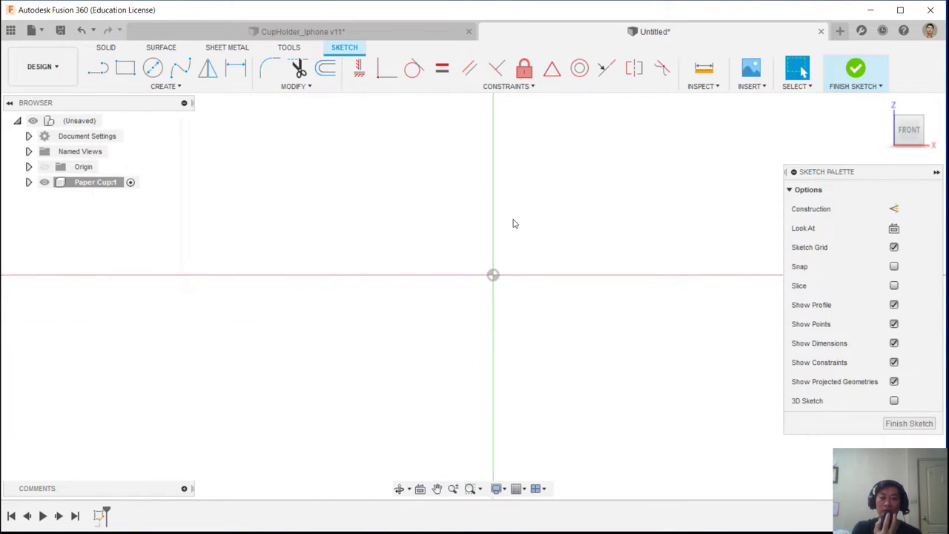
pyautogui.scroll(2, 514, 223)
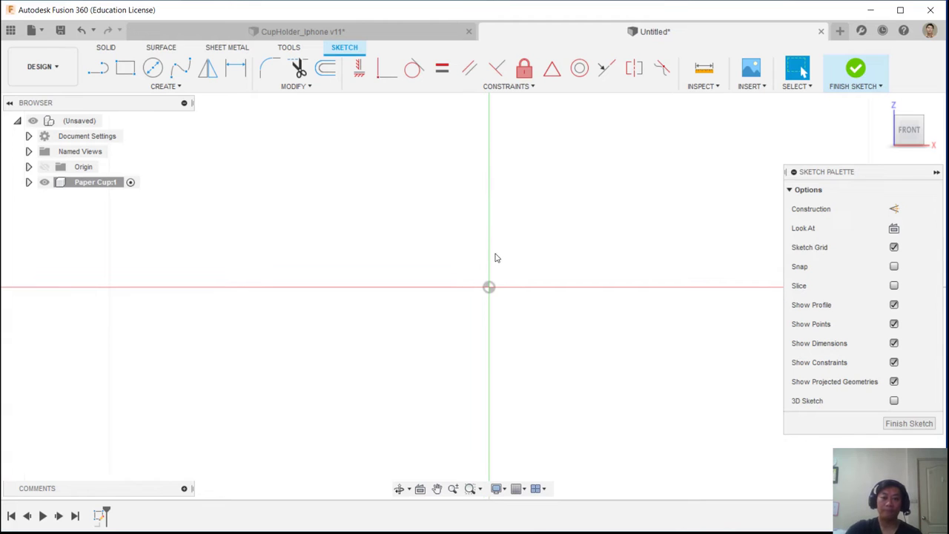
pyautogui.moveTo(582, 241)
pyautogui.mouseDown(button='middle')
pyautogui.moveTo(470, 273)
pyautogui.moveTo(623, 250)
pyautogui.moveTo(586, 239)
pyautogui.mouseUp(button='middle')
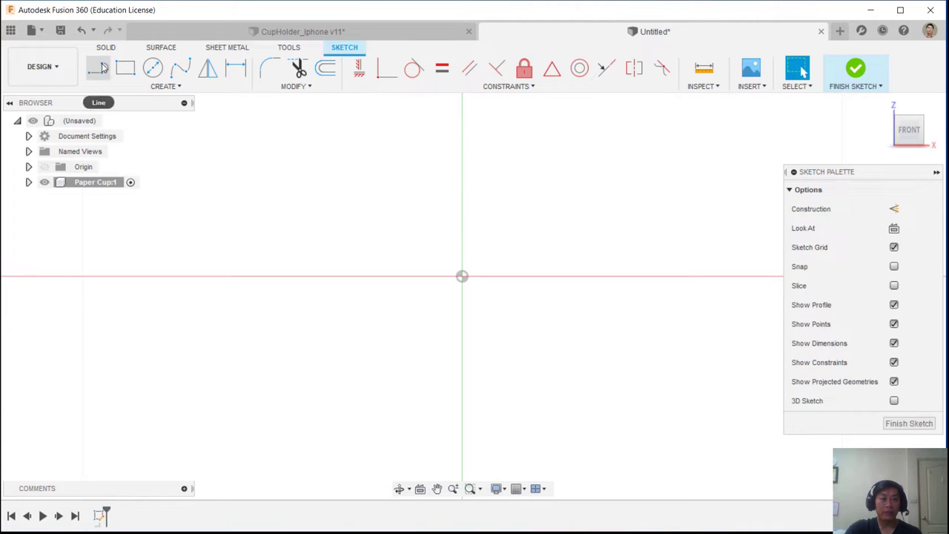
# Start a line from the sketch origin and set its length to 90 mm
pyautogui.click(103, 72)
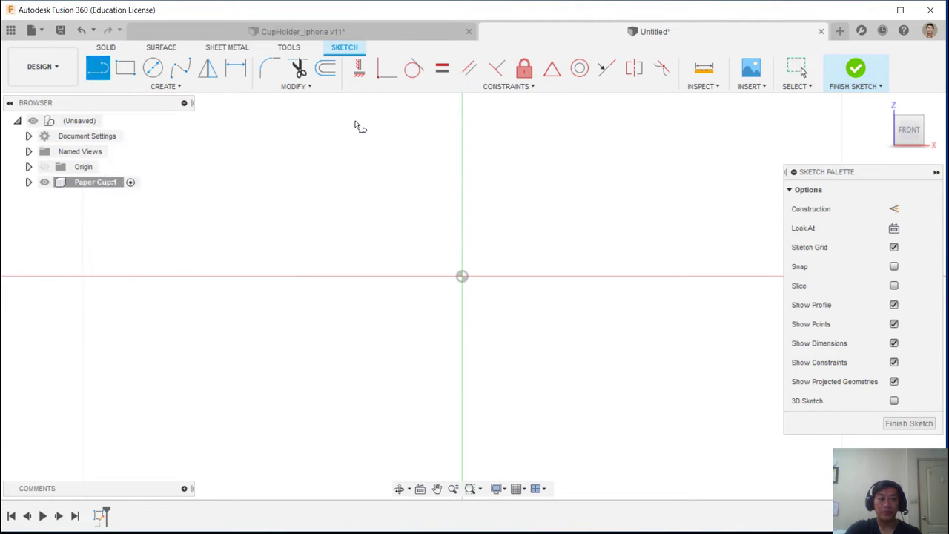
pyautogui.moveTo(546, 179)
pyautogui.mouseDown(button='middle')
pyautogui.moveTo(511, 329)
pyautogui.moveTo(565, 227)
pyautogui.mouseUp(button='middle')
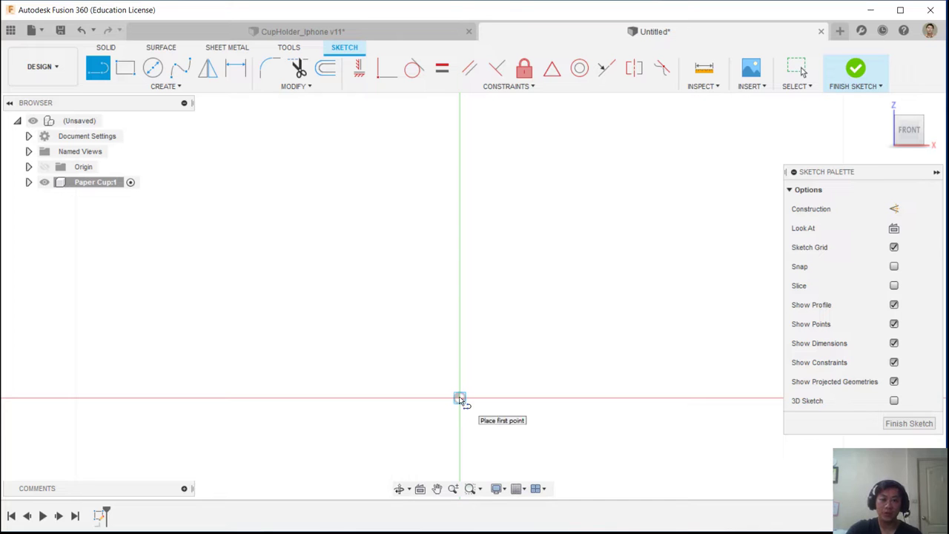
pyautogui.click(460, 399)
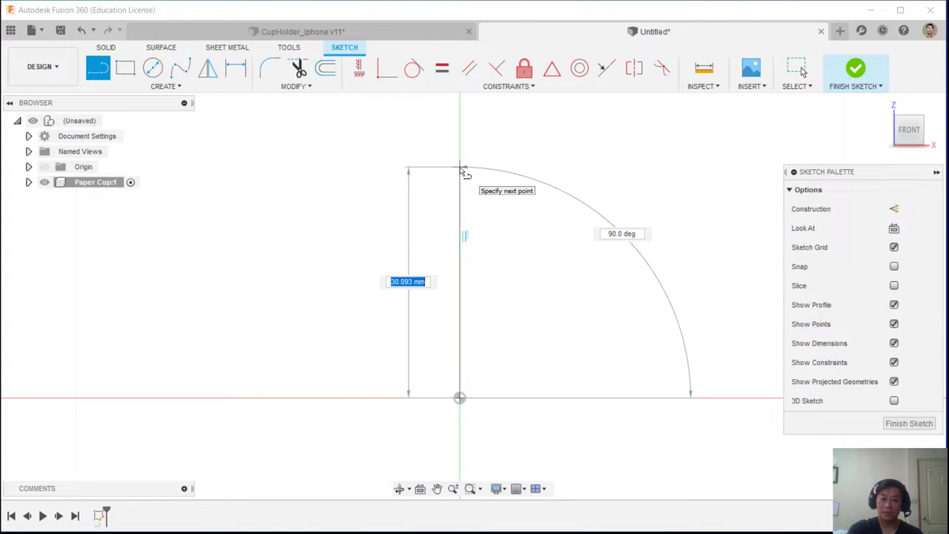
pyautogui.press('Tab')
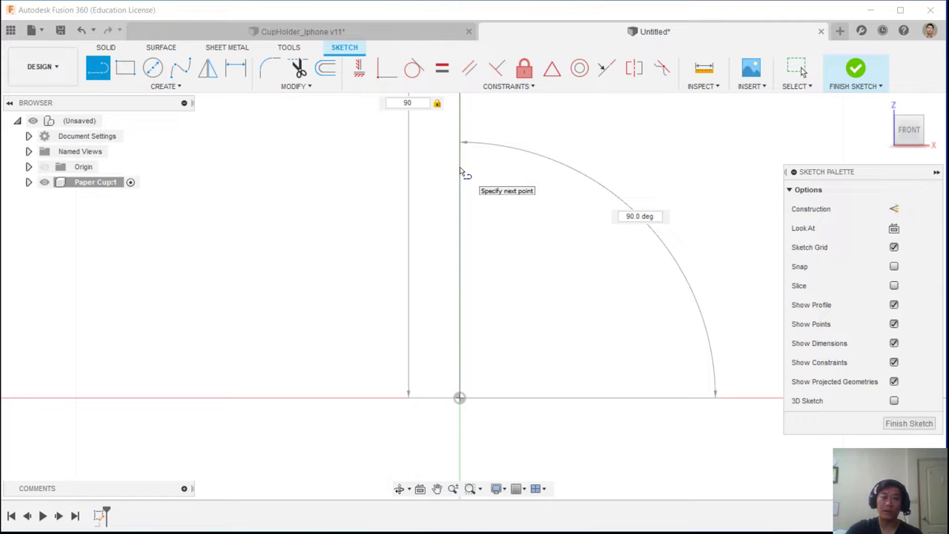
pyautogui.moveTo(460, 172)
pyautogui.mouseDown(button='middle')
pyautogui.moveTo(481, 272)
pyautogui.moveTo(473, 320)
pyautogui.mouseUp(button='middle')
pyautogui.scroll(-4, 473, 318)
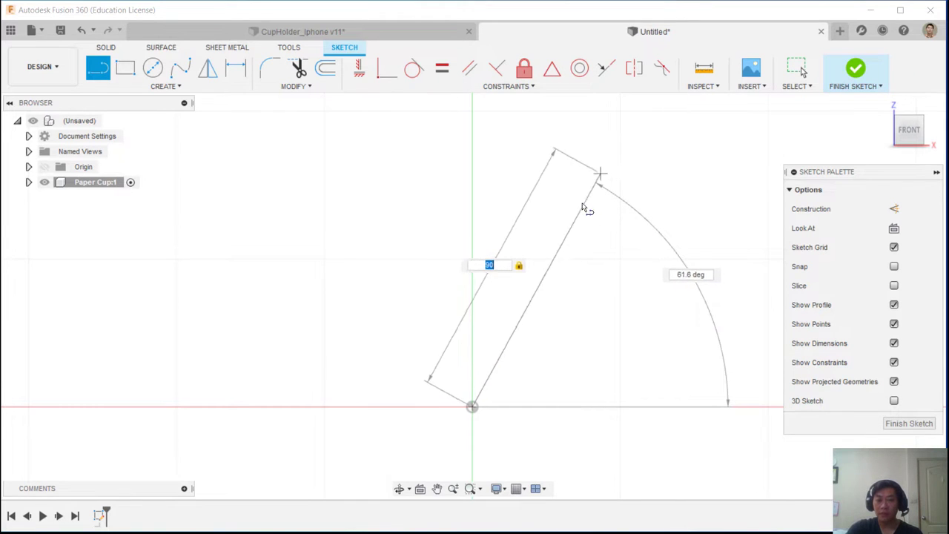
# Set the line's angle to 65 degrees above the horizontal axis, sloping away to the positive X side, and finish the line
pyautogui.moveTo(583, 222); pyautogui.dragTo(486, 231, button='middle')
pyautogui.scroll(-1, 487, 230)
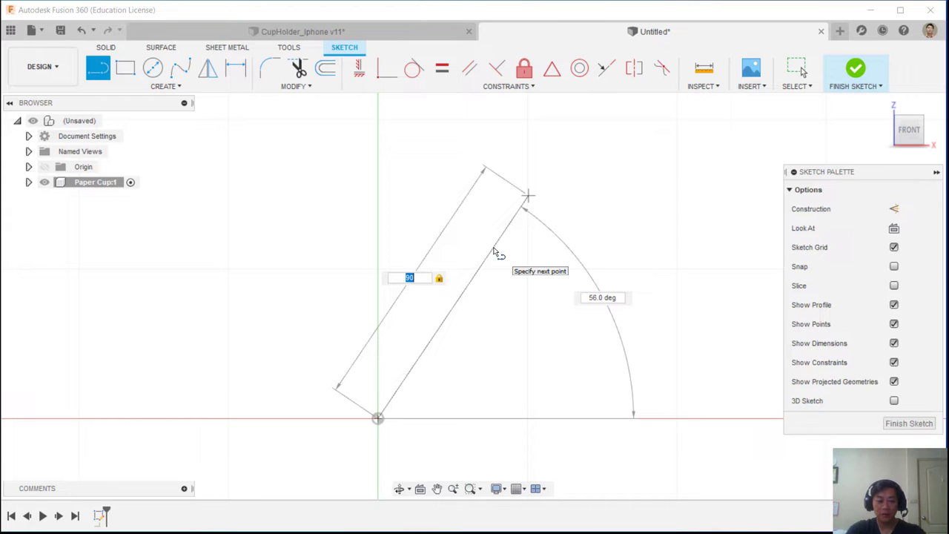
pyautogui.press('Tab')
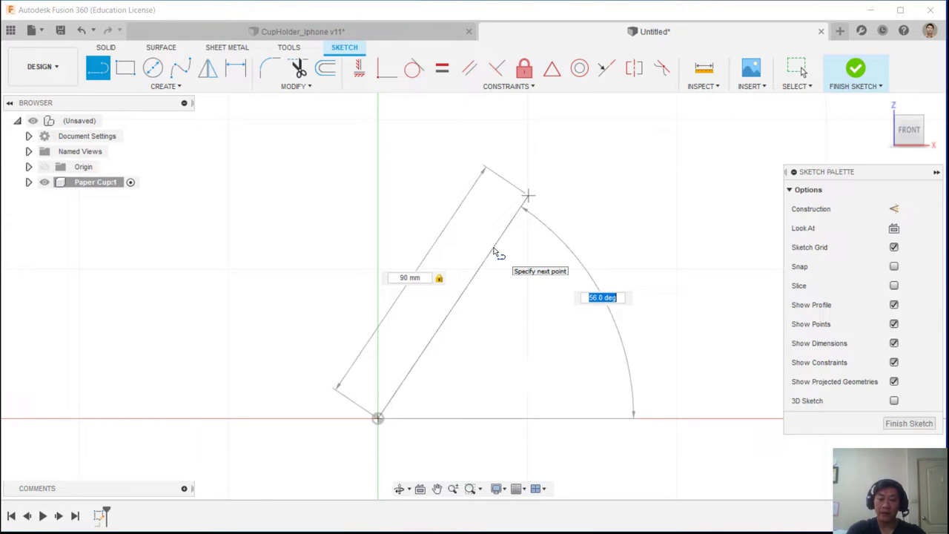
pyautogui.write('65')
pyautogui.press('Tab')
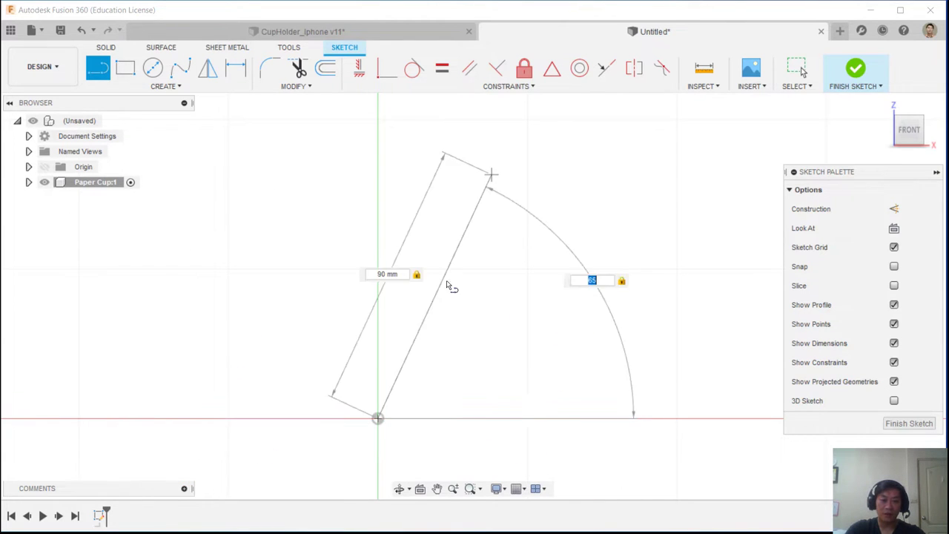
pyautogui.moveTo(513, 284)
pyautogui.mouseDown(button='middle')
pyautogui.moveTo(596, 216)
pyautogui.moveTo(602, 225)
pyautogui.mouseUp(button='middle')
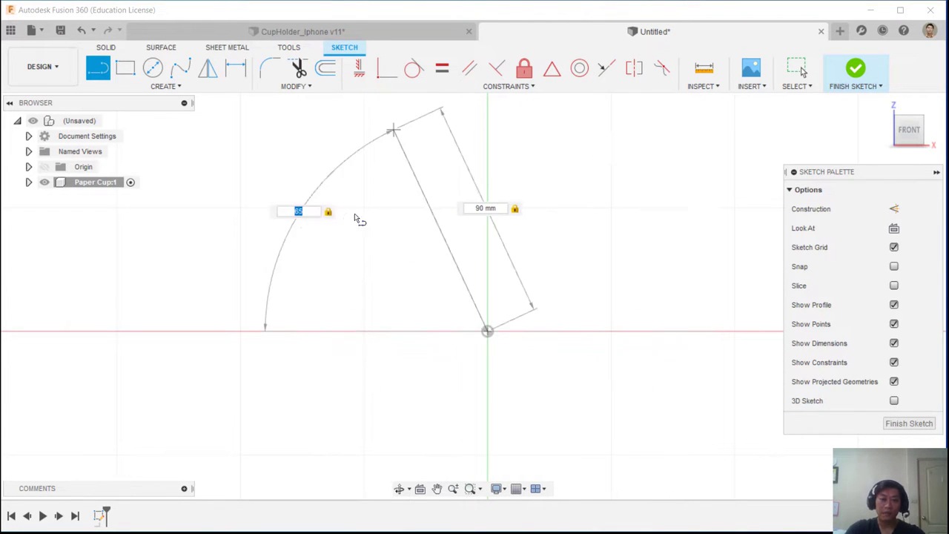
pyautogui.moveTo(564, 201); pyautogui.dragTo(507, 242, button='middle')
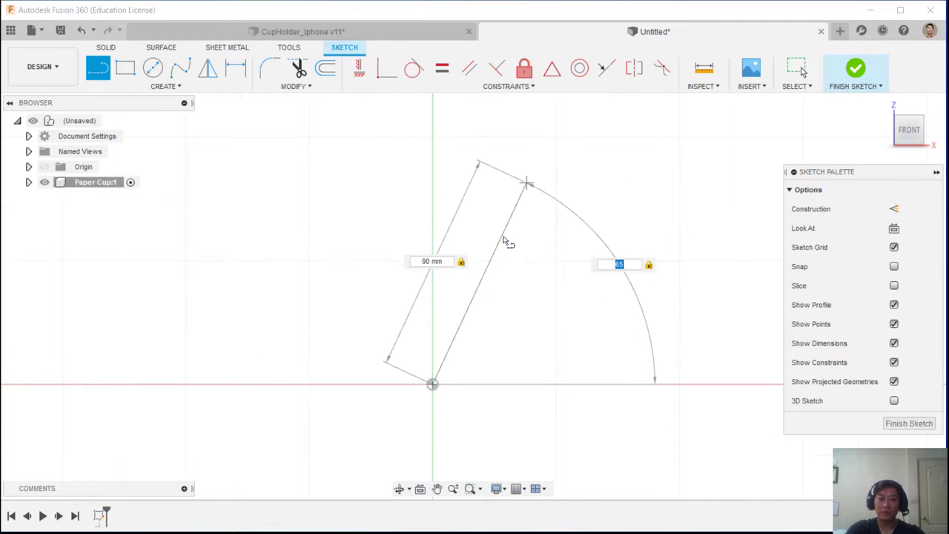
pyautogui.press('Return')
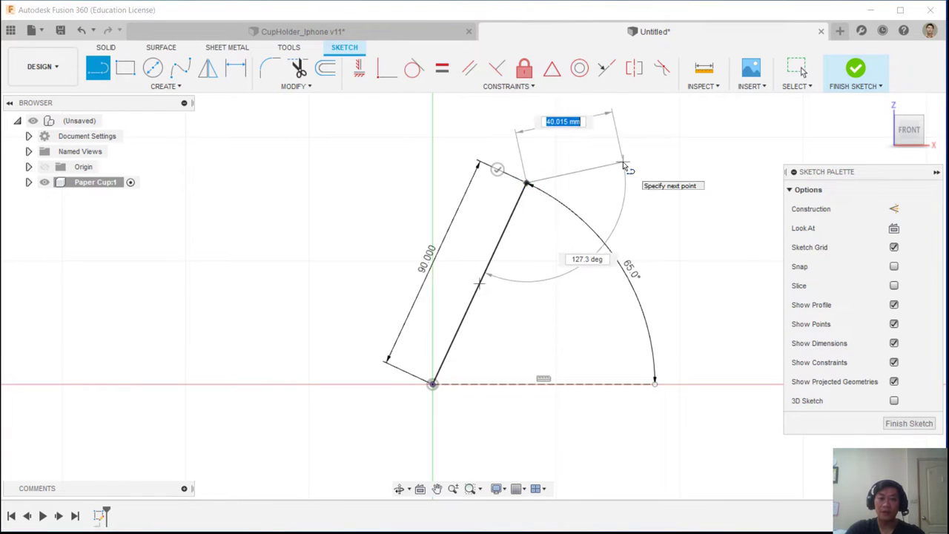
pyautogui.press('Escape')
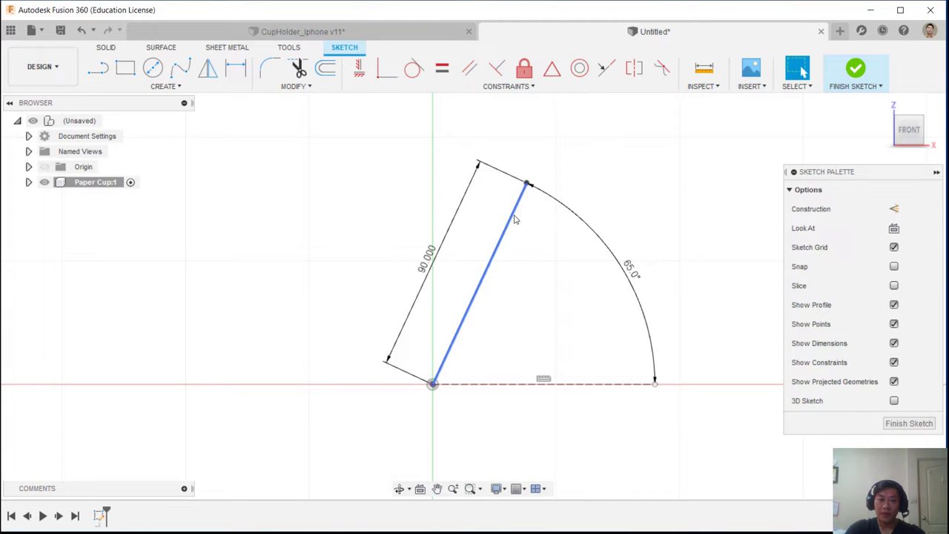
pyautogui.scroll(1, 475, 276)
pyautogui.moveTo(467, 278); pyautogui.dragTo(448, 270, button='middle')
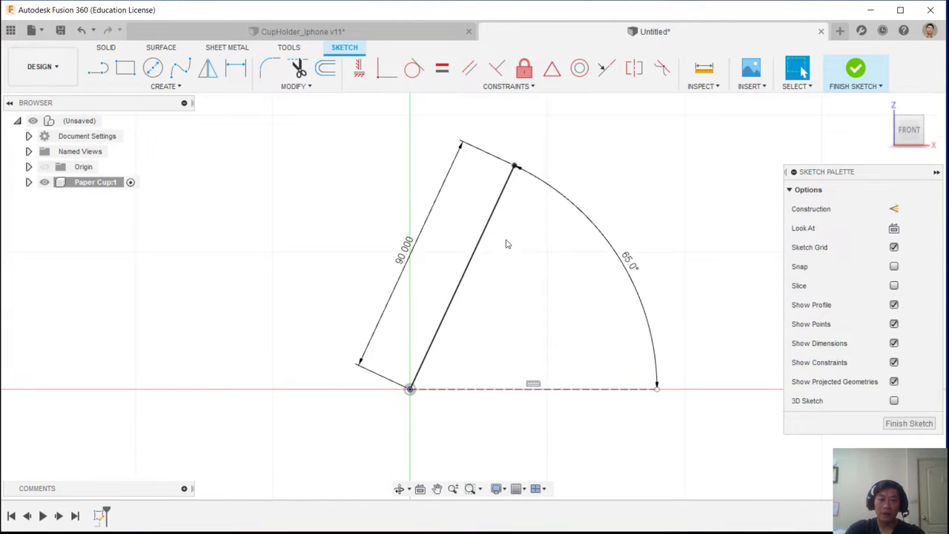
pyautogui.moveTo(507, 240); pyautogui.dragTo(490, 248, button='middle')
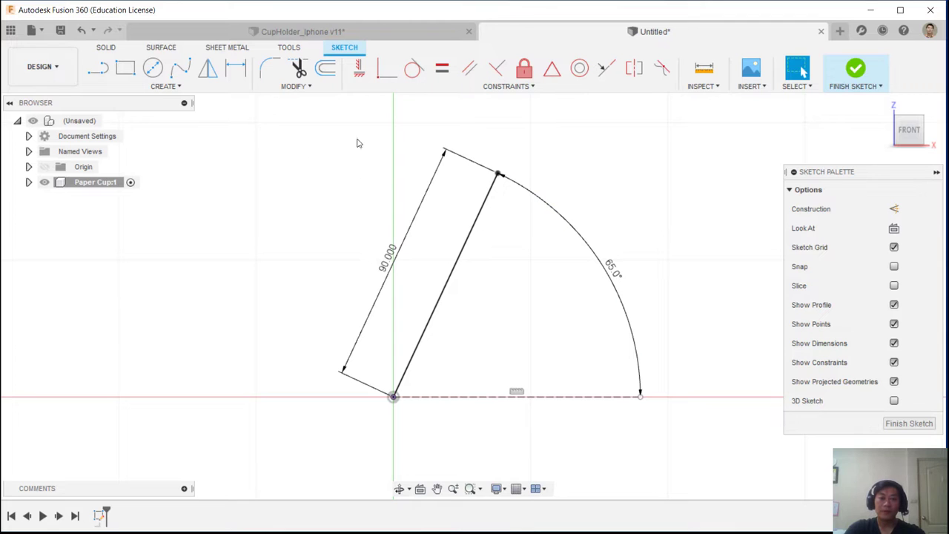
# Remove the angled line with its dimensions and sketch a vertical 90 mm line up from the origin instead
pyautogui.moveTo(280, 126)
pyautogui.mouseDown()
pyautogui.moveTo(769, 467)
pyautogui.moveTo(751, 458)
pyautogui.mouseUp()
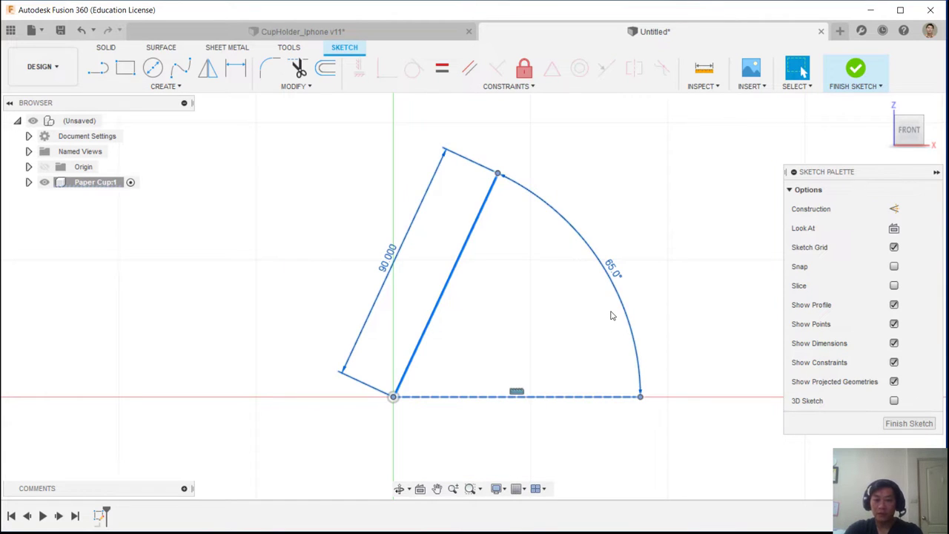
pyautogui.hotkey('ctrl', 'z')
pyautogui.click(97, 67)
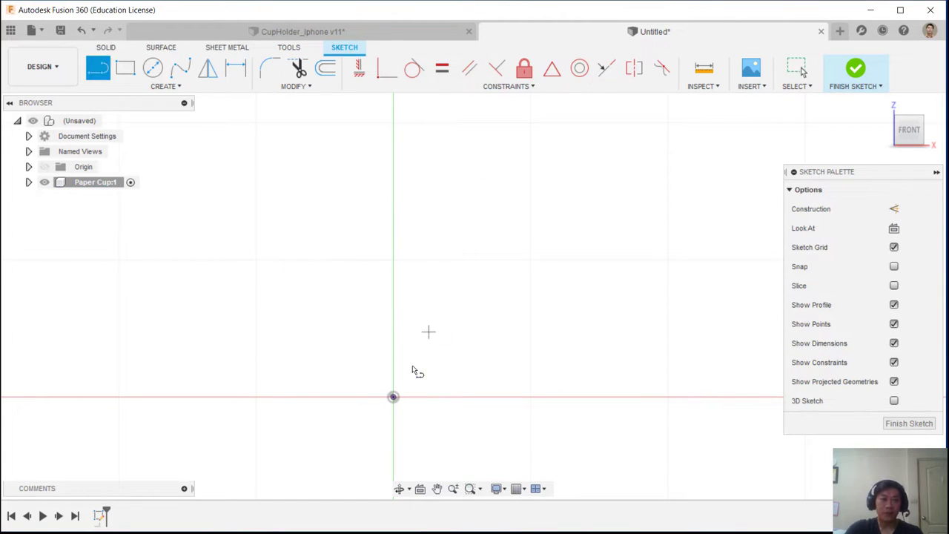
pyautogui.moveTo(393, 397); pyautogui.dragTo(396, 157)
pyautogui.write('90')
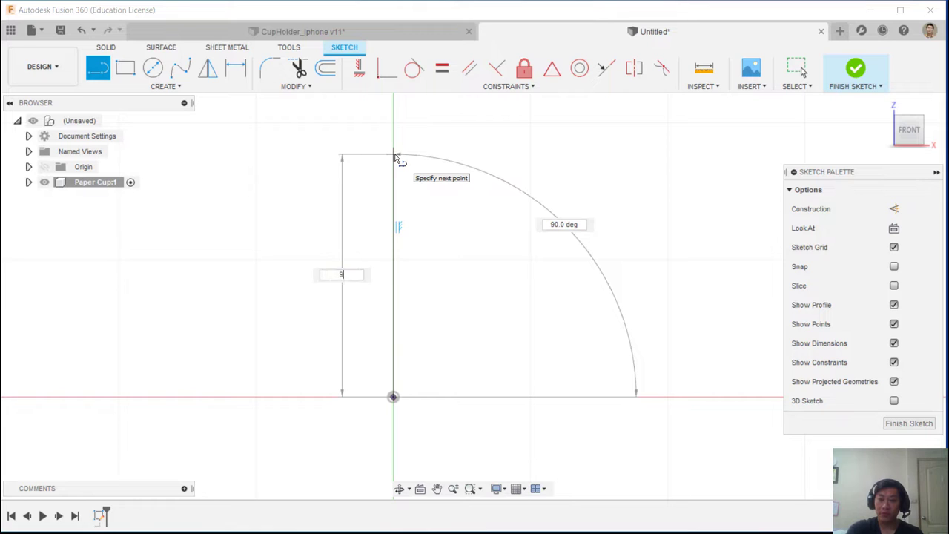
pyautogui.press('Tab')
pyautogui.press('Return')
pyautogui.press('Escape')
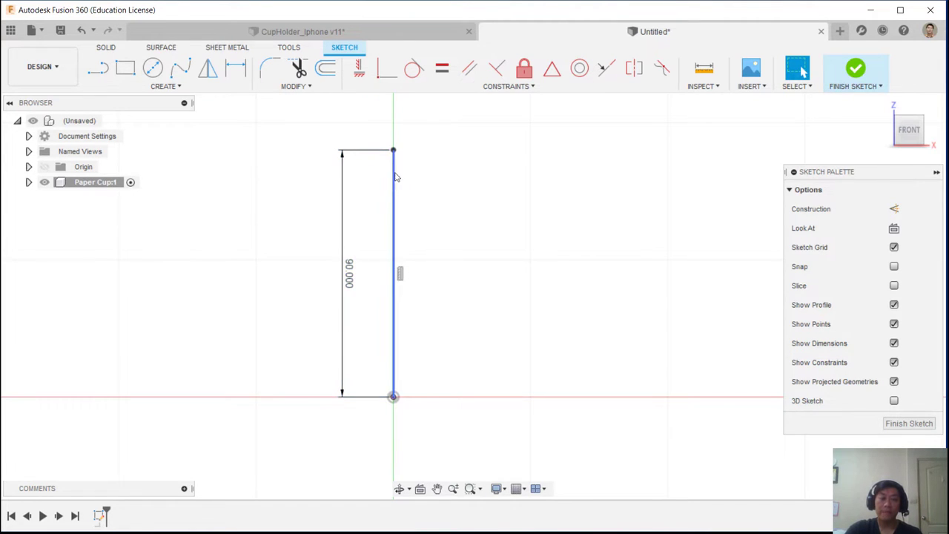
# Set the vertical line's length to 100 mm
pyautogui.moveTo(435, 199); pyautogui.dragTo(466, 225, button='middle')
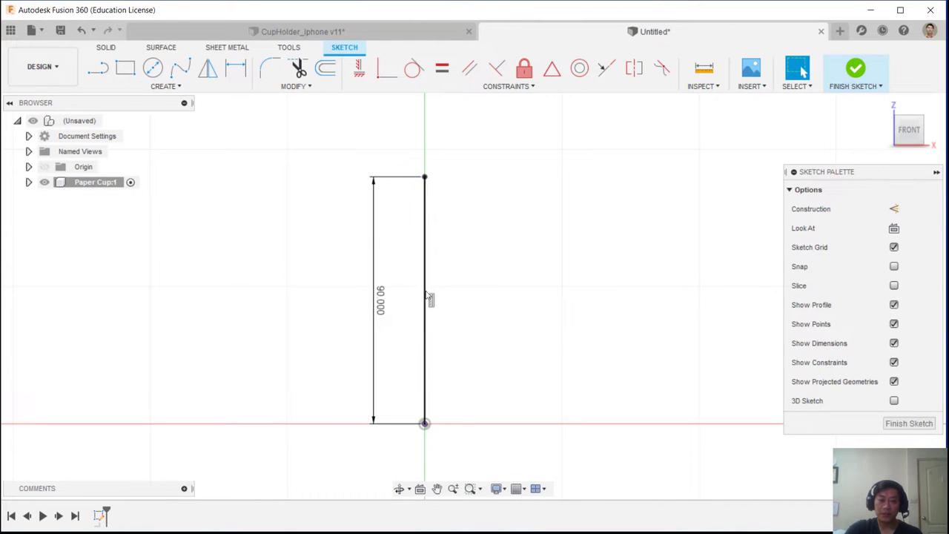
pyautogui.doubleClick(380, 301)
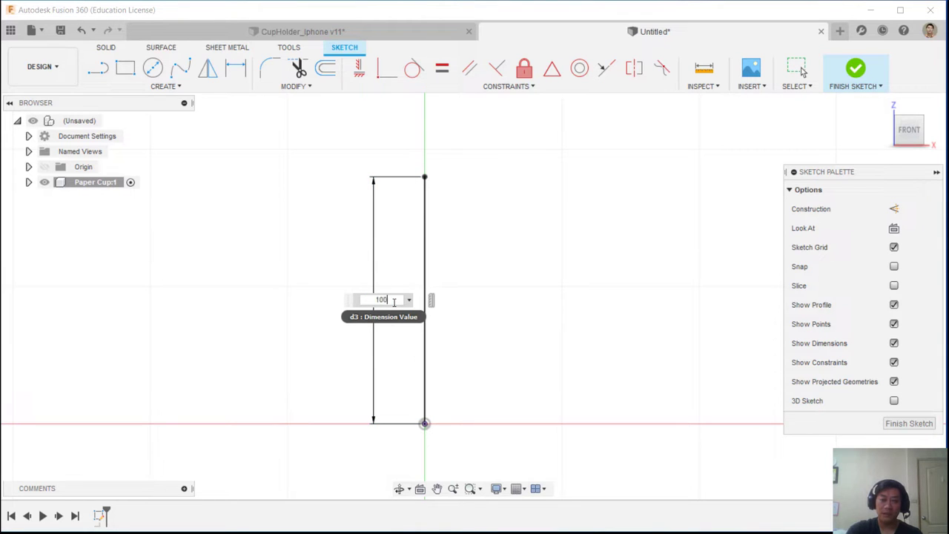
pyautogui.press('Return')
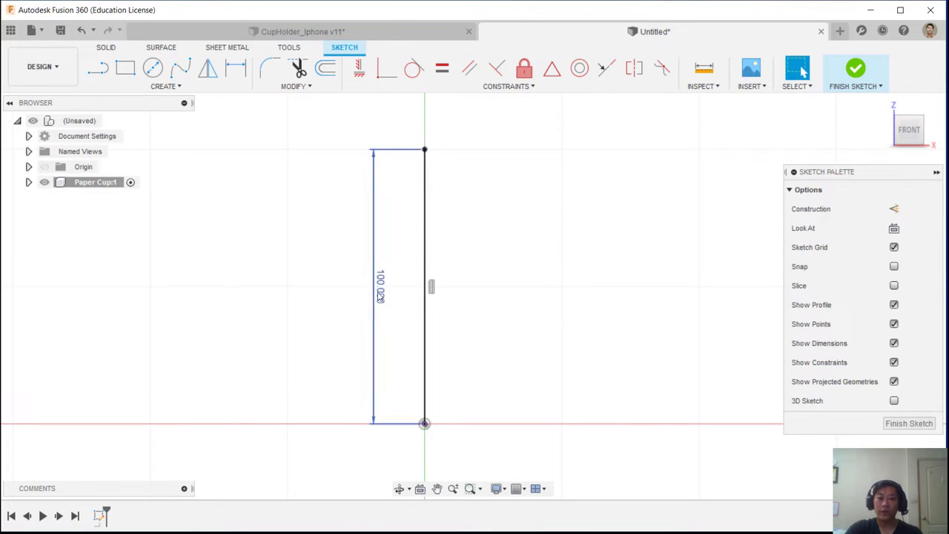
pyautogui.click(428, 186)
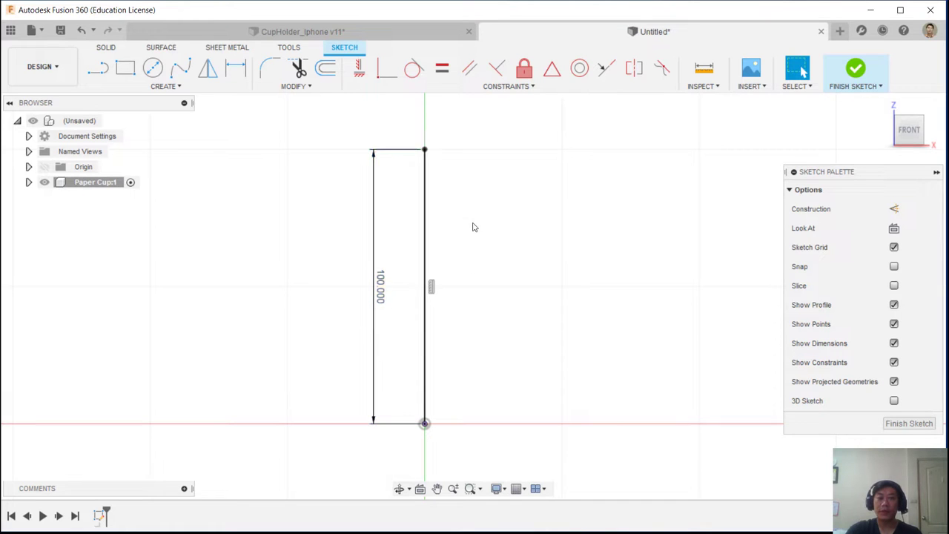
# Close the half-cup profile with a horizontal top line about 50 mm long, an inward-slanting side and a shorter bottom line back to the origin
pyautogui.press('l')
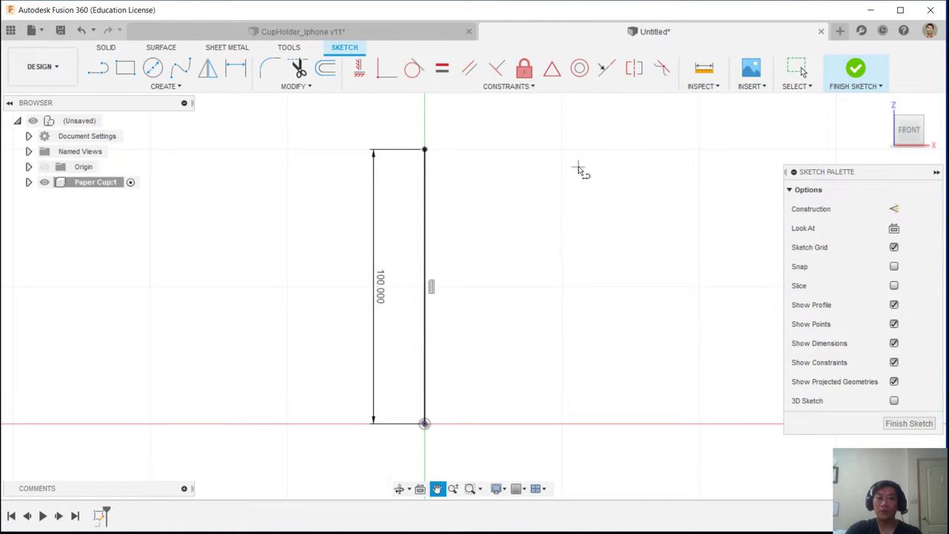
pyautogui.moveTo(578, 167); pyautogui.dragTo(545, 172, button='middle')
pyautogui.scroll(-1, 546, 172)
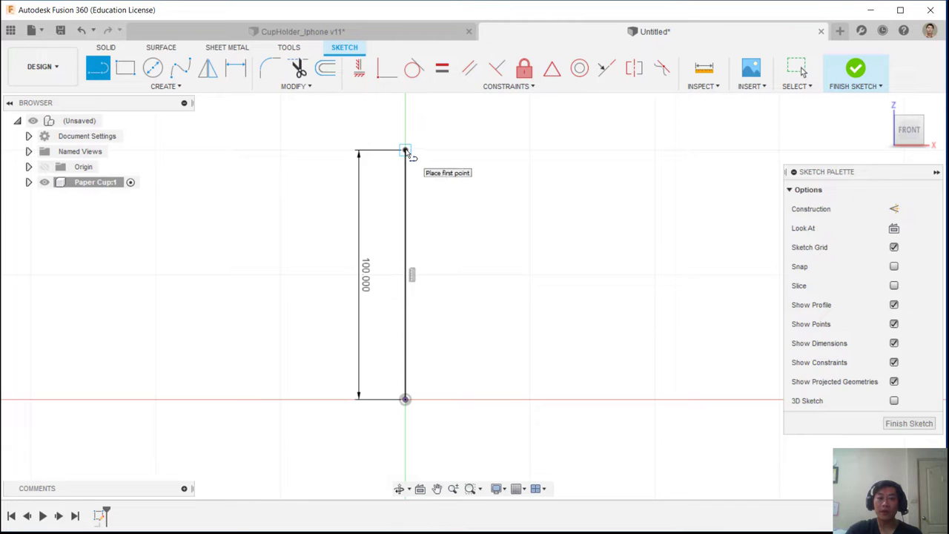
pyautogui.click(405, 151)
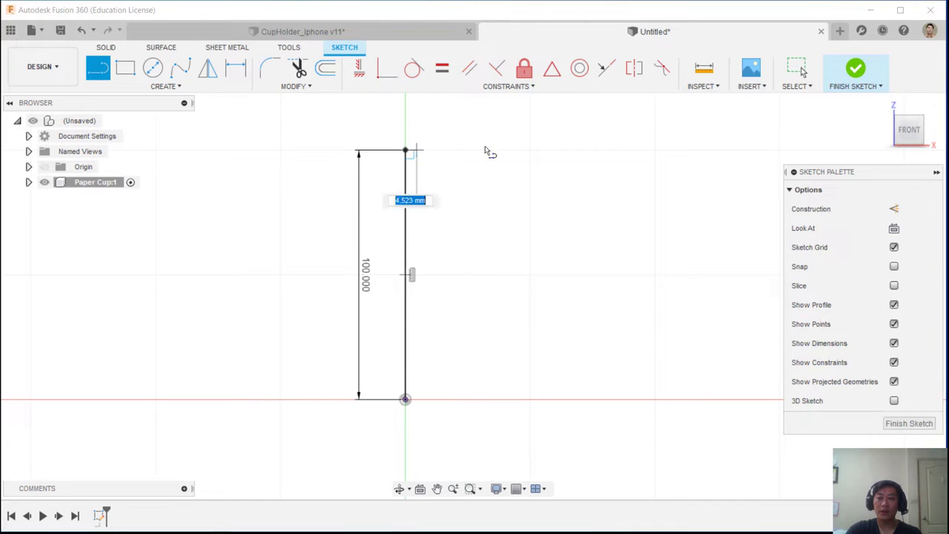
pyautogui.click(531, 151)
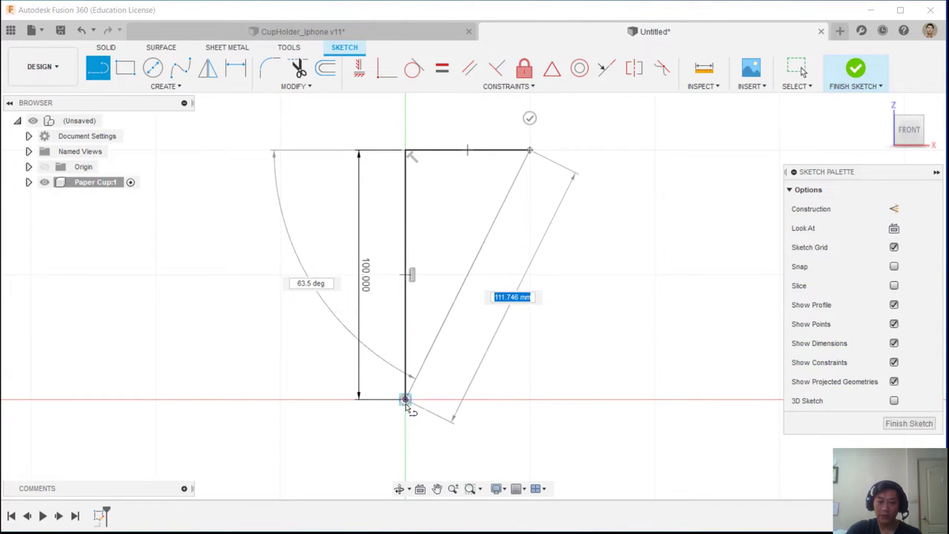
pyautogui.click(497, 400)
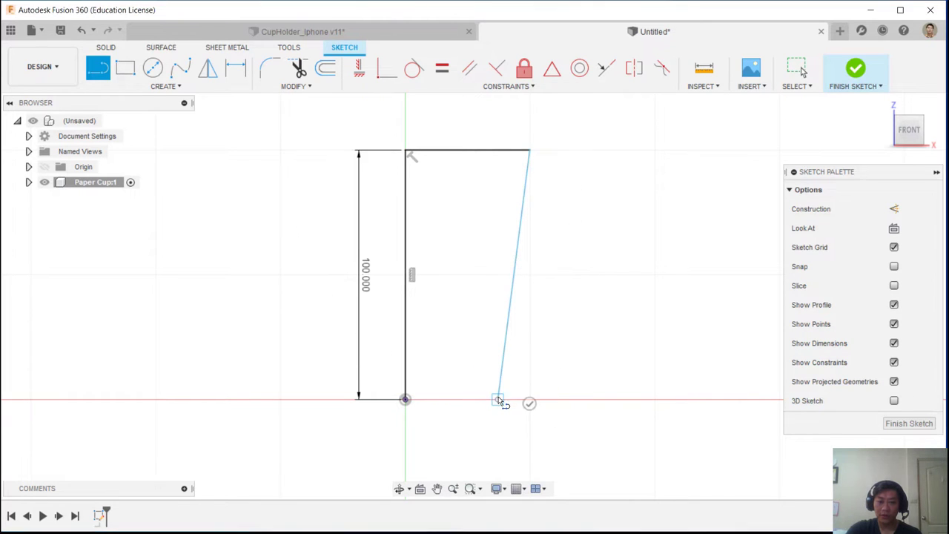
pyautogui.click(405, 399)
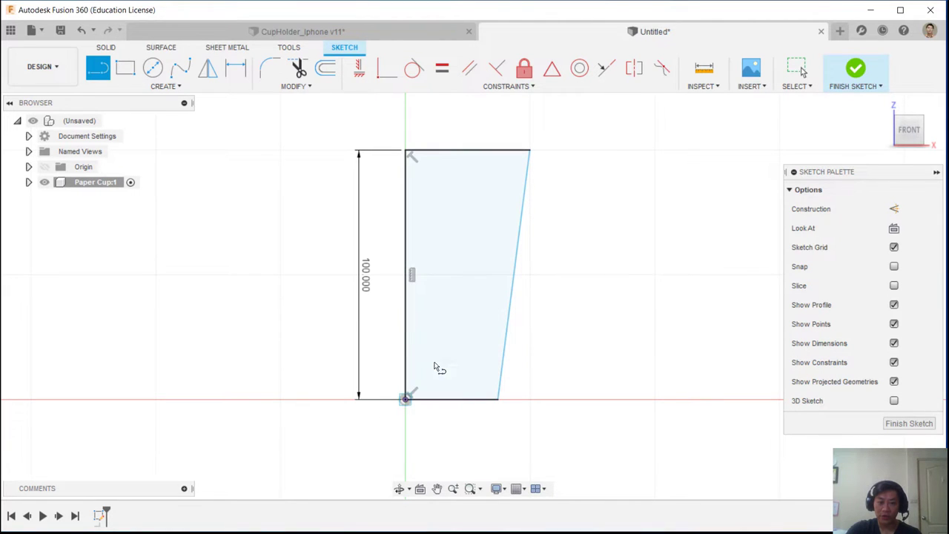
pyautogui.rightClick(586, 221)
pyautogui.click(617, 222)
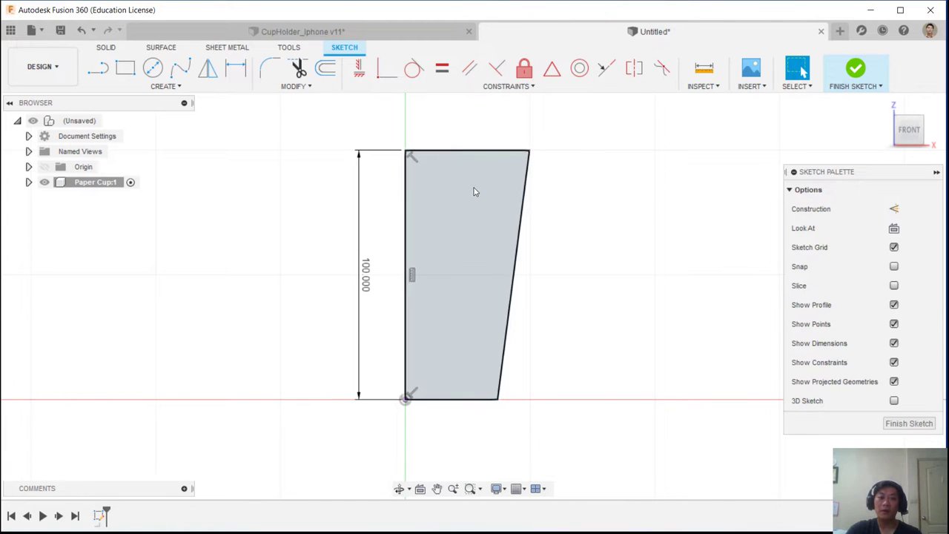
pyautogui.moveTo(594, 218)
pyautogui.mouseDown(button='middle')
pyautogui.moveTo(570, 213)
pyautogui.moveTo(610, 238)
pyautogui.mouseUp(button='middle')
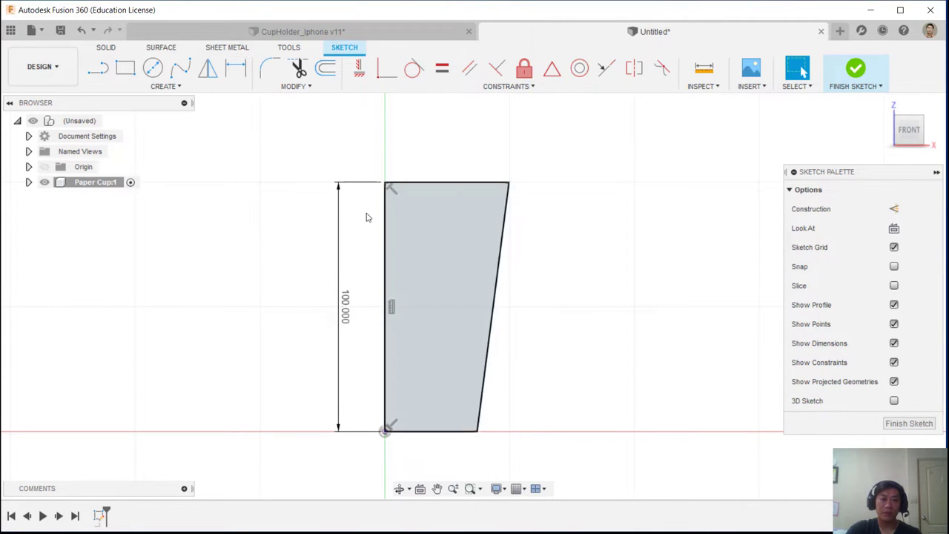
pyautogui.click(235, 72)
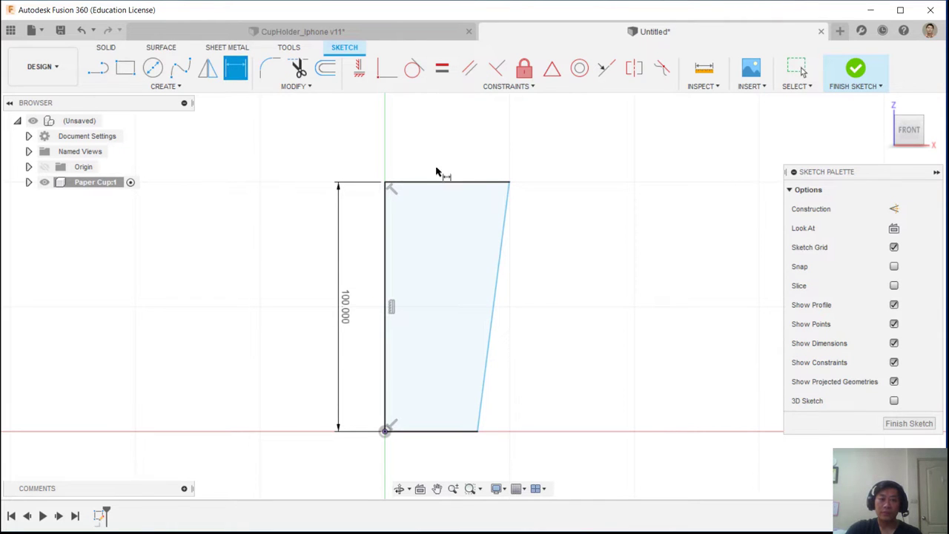
pyautogui.click(385, 214)
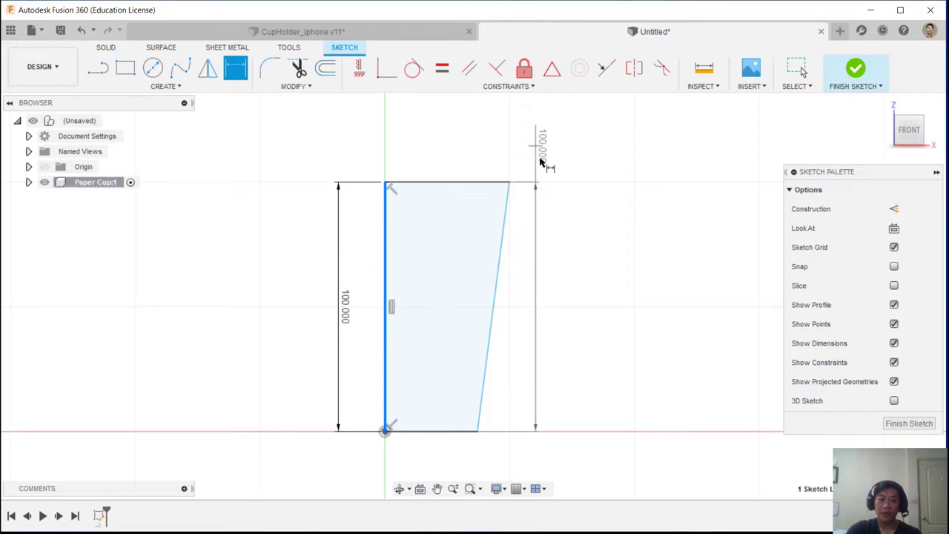
pyautogui.press('Escape')
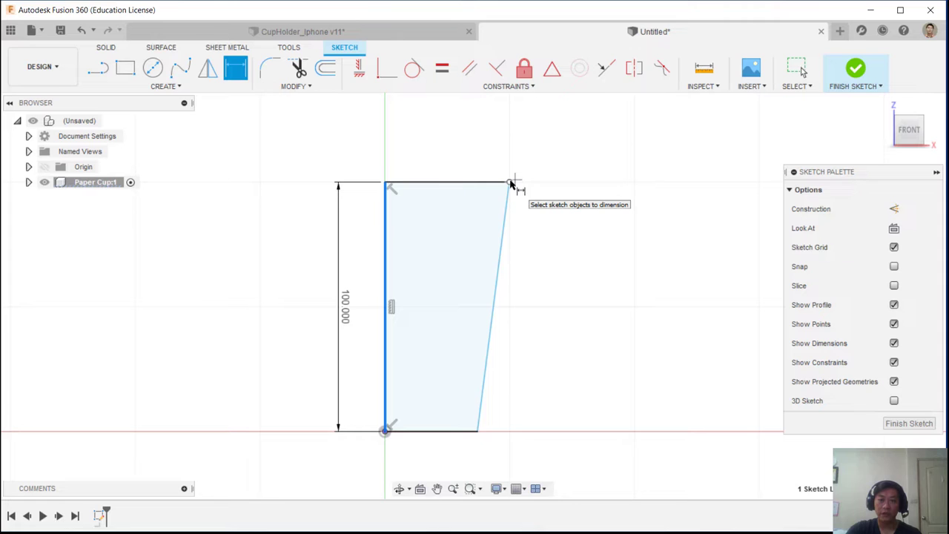
pyautogui.click(510, 182)
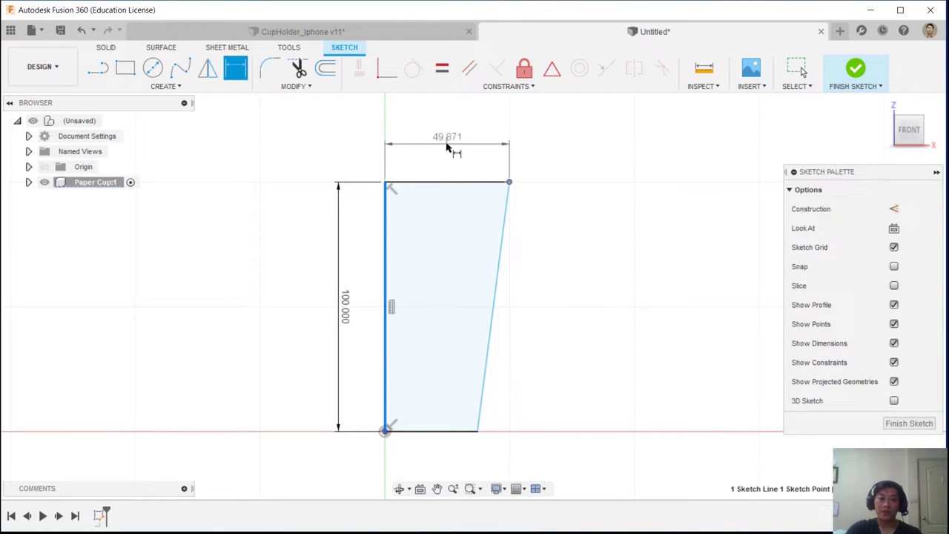
pyautogui.press('Escape')
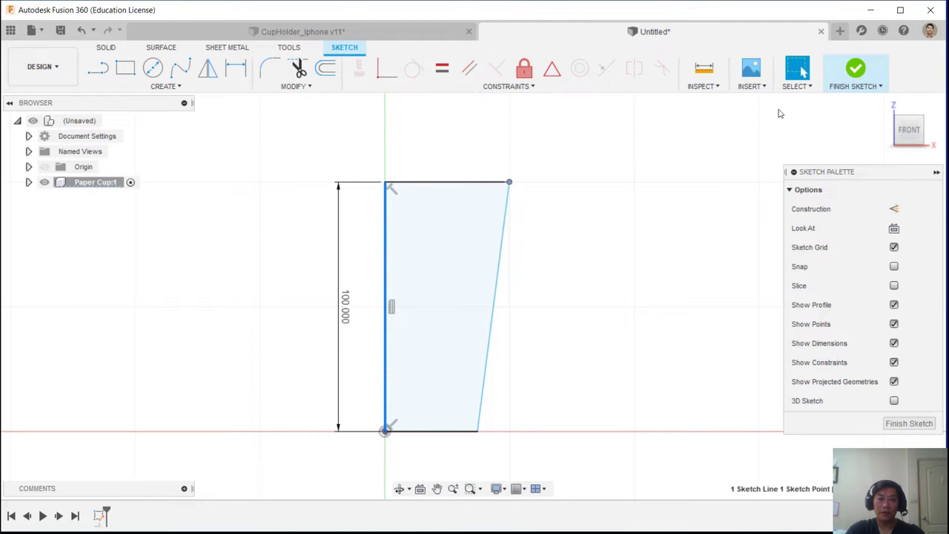
# Finish the sketch, preview a 360-degree revolve of the profile around its vertical line, cancel it and reopen the sketch
pyautogui.click(855, 69)
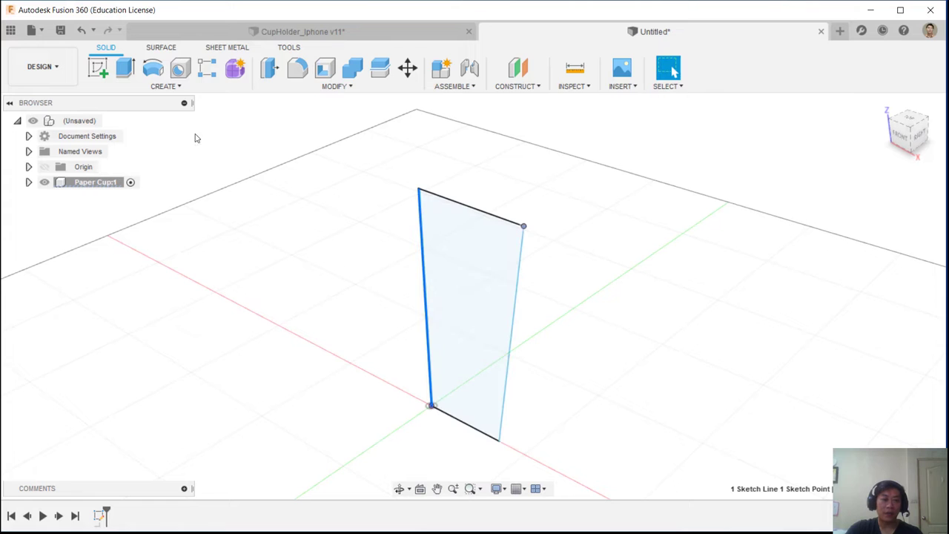
pyautogui.click(153, 68)
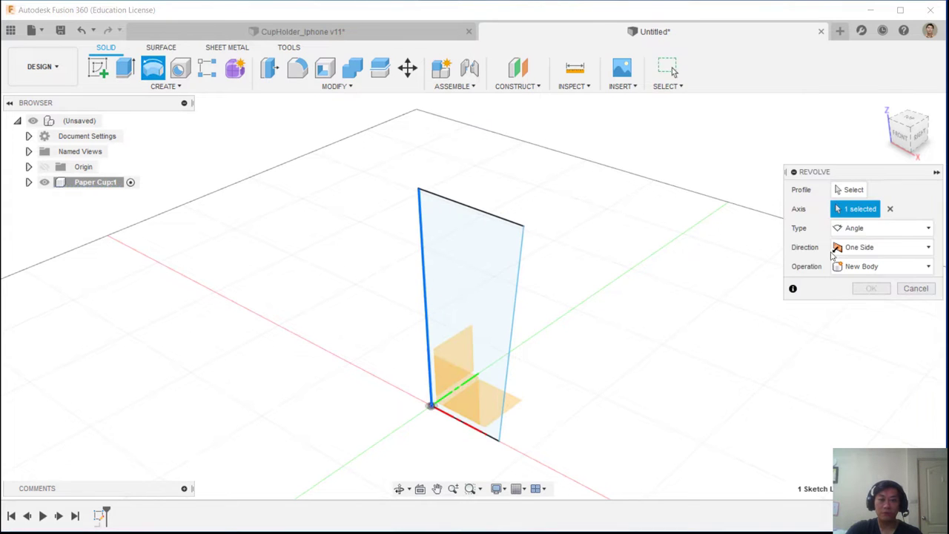
pyautogui.click(841, 189)
pyautogui.click(450, 242)
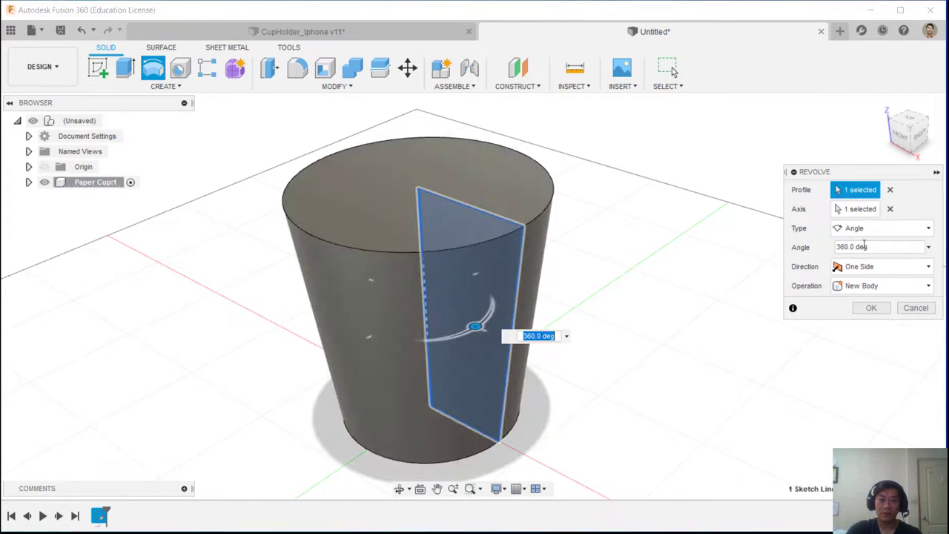
pyautogui.keyDown('shift'); pyautogui.moveTo(505, 229); pyautogui.dragTo(509, 206, button='middle'); pyautogui.keyUp('shift')
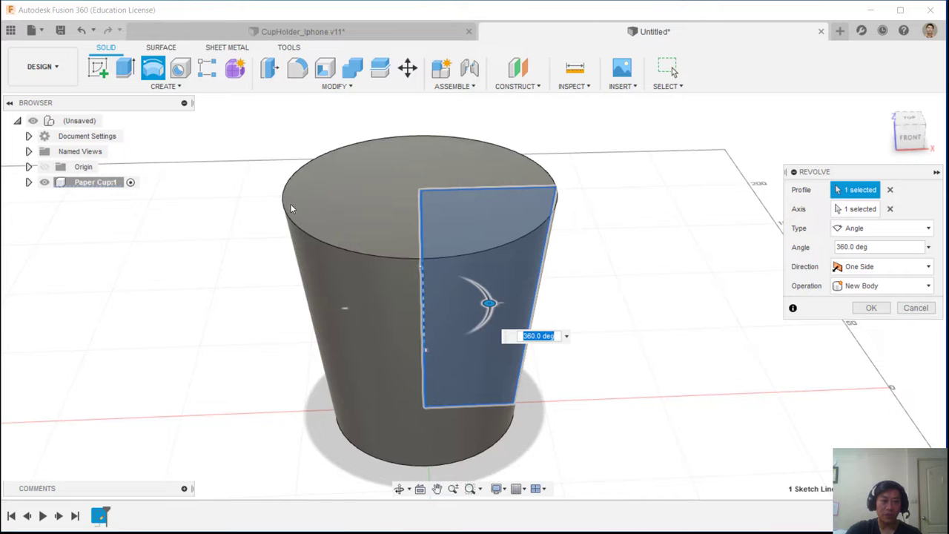
pyautogui.click(916, 308)
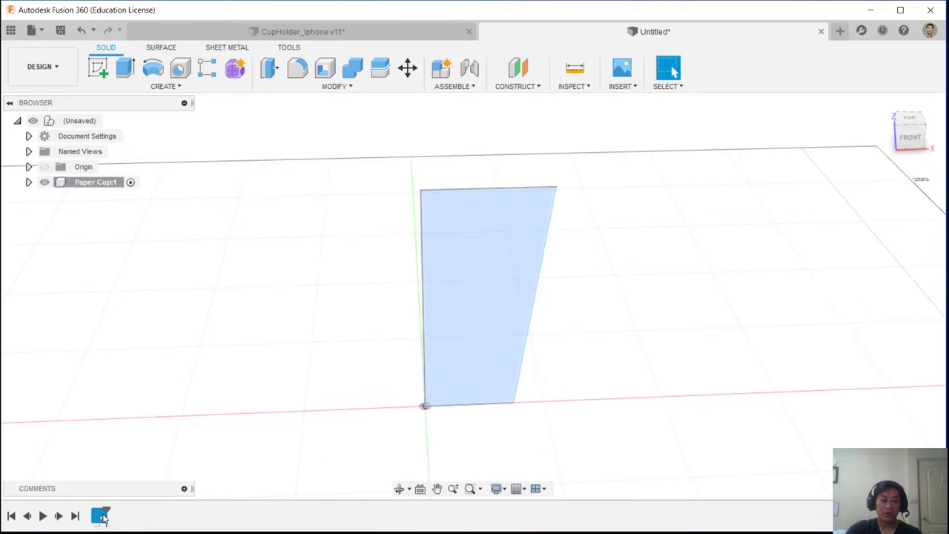
pyautogui.doubleClick(102, 517)
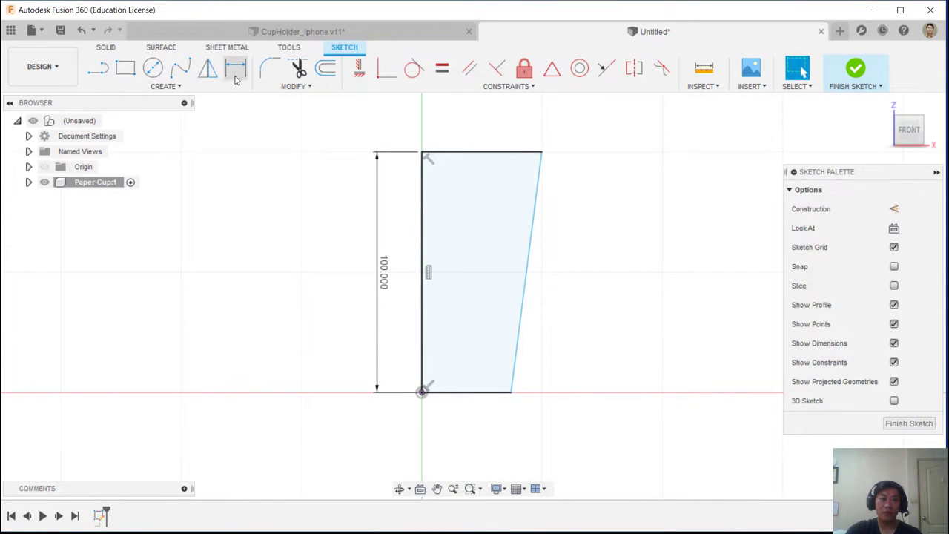
# Add a diameter dimension of 73 mm from the vertical line to the profile's upper outer corner
pyautogui.click(236, 71)
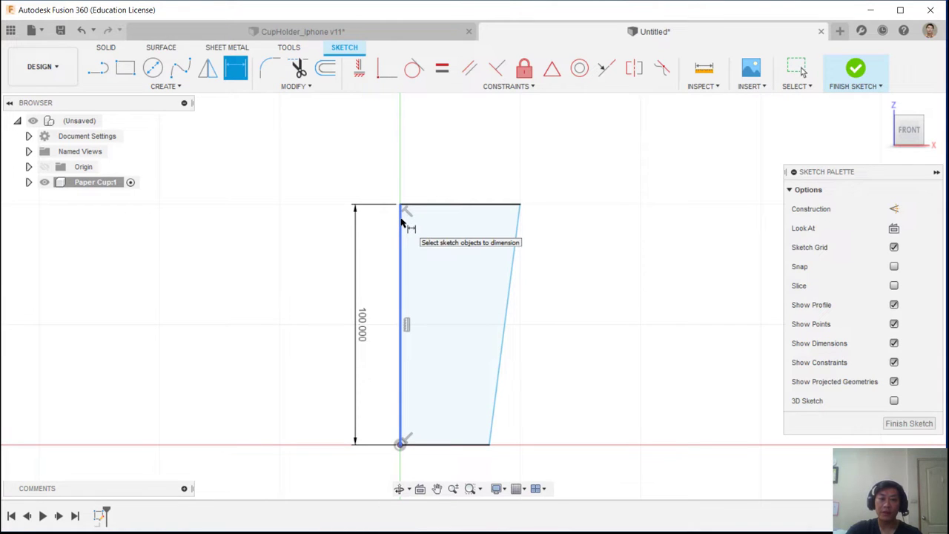
pyautogui.click(402, 223)
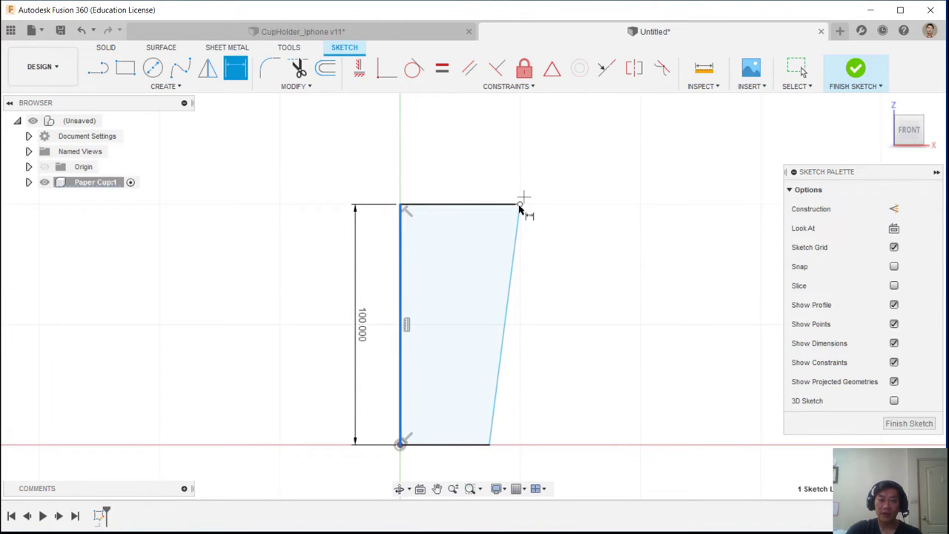
pyautogui.click(520, 205)
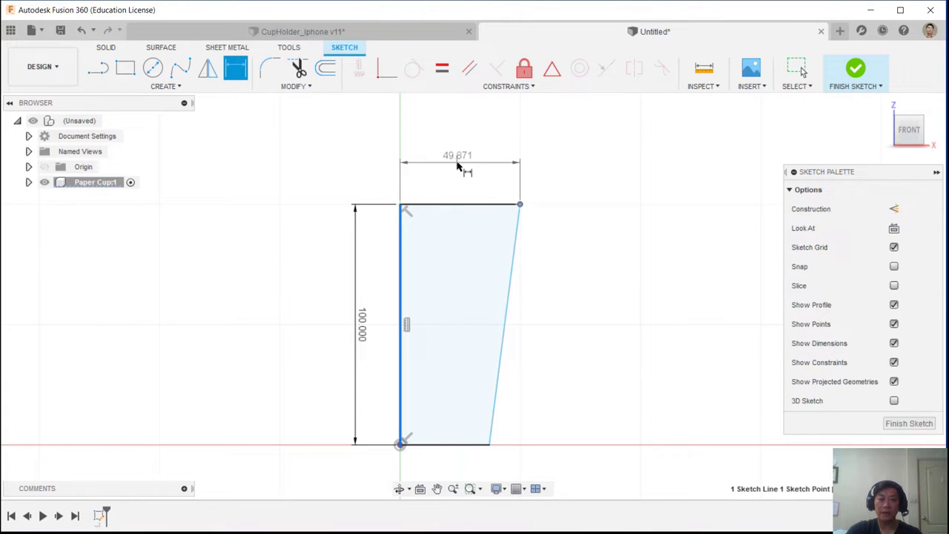
pyautogui.rightClick(457, 166)
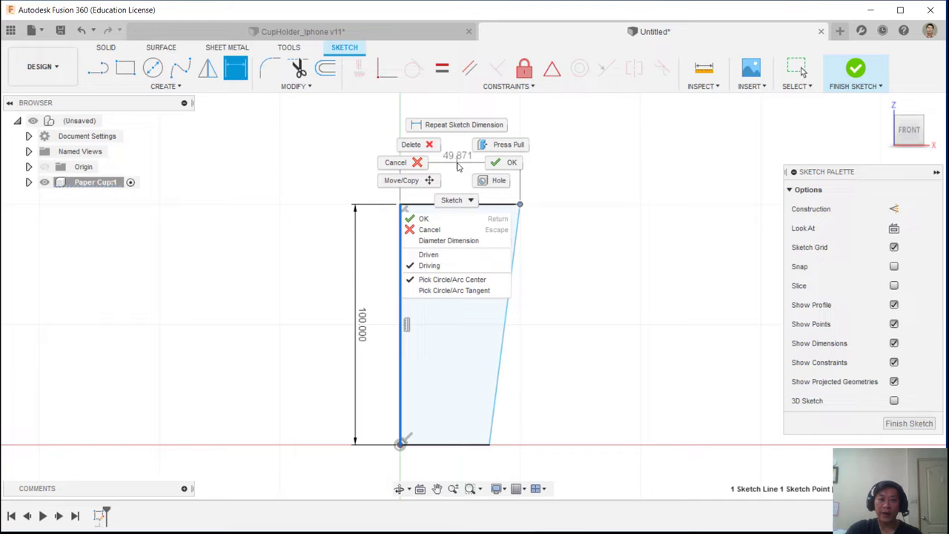
pyautogui.click(475, 242)
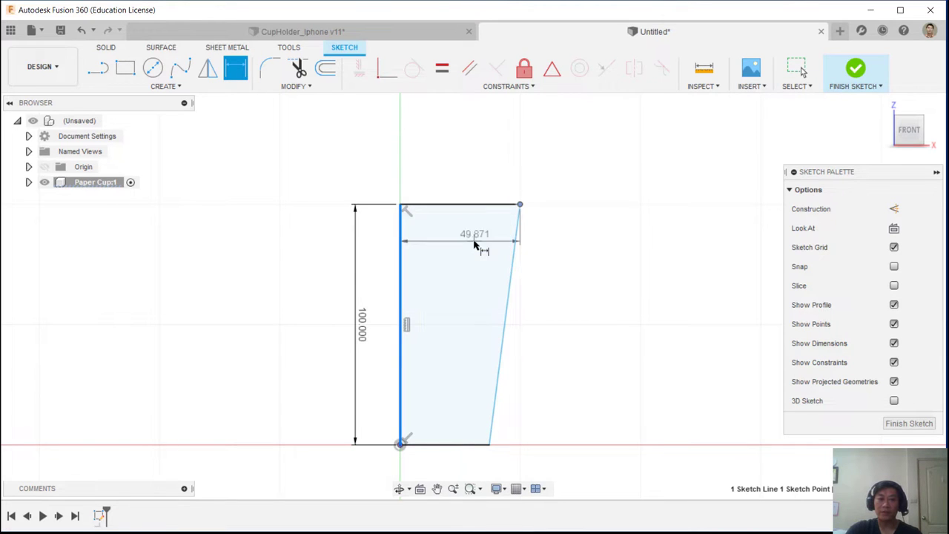
pyautogui.click(401, 171)
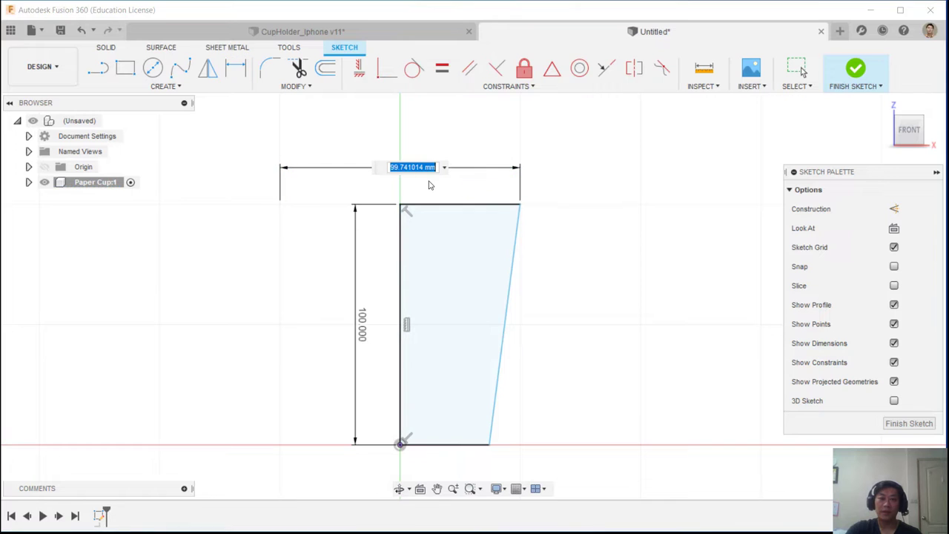
pyautogui.write('73')
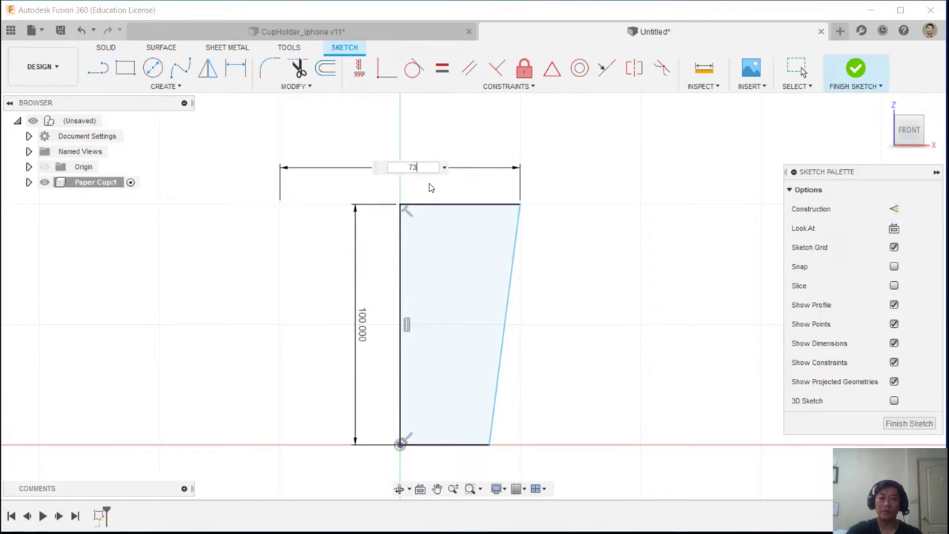
pyautogui.press('Return')
pyautogui.moveTo(468, 234); pyautogui.dragTo(454, 189, button='middle')
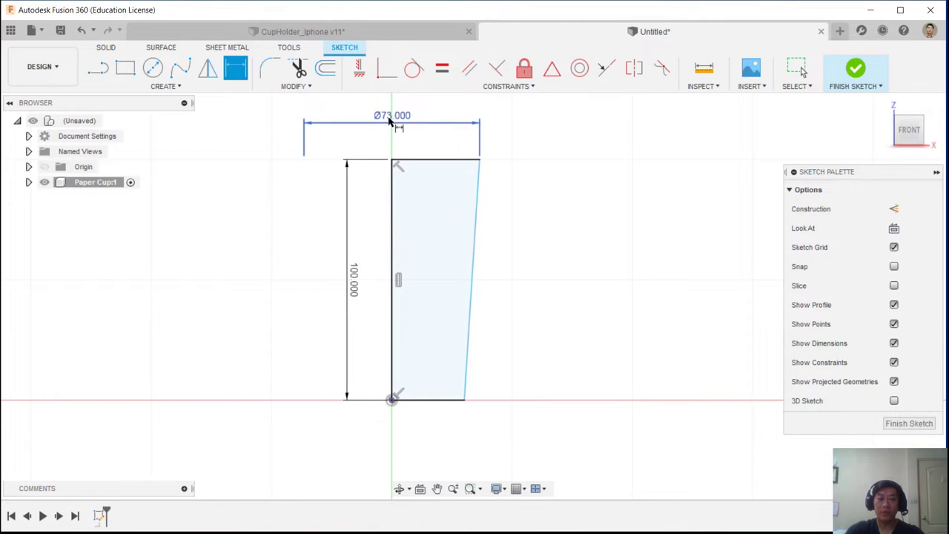
# Move the profile's lower outer corner inward so the bottom line is about 27 mm long
pyautogui.press('Escape')
pyautogui.moveTo(448, 158); pyautogui.dragTo(470, 164, button='middle')
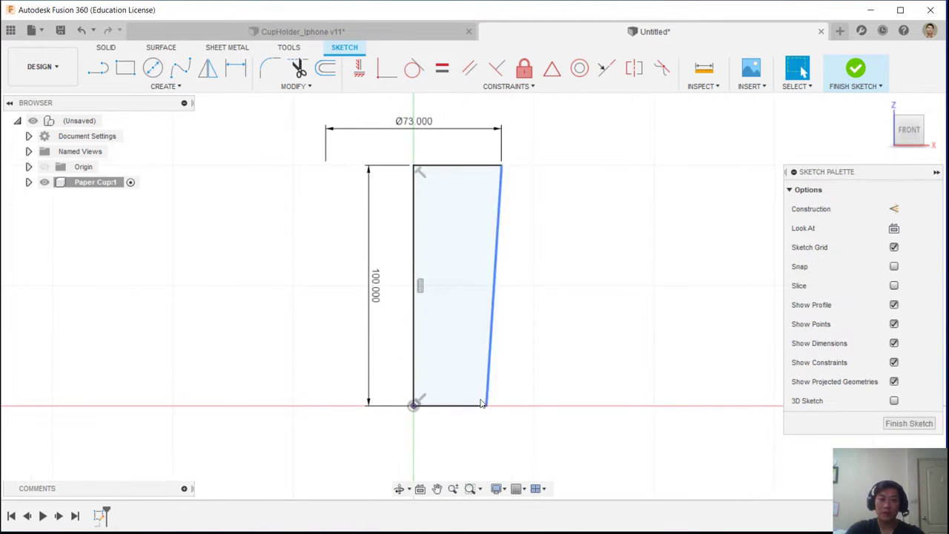
pyautogui.moveTo(487, 405); pyautogui.dragTo(507, 401)
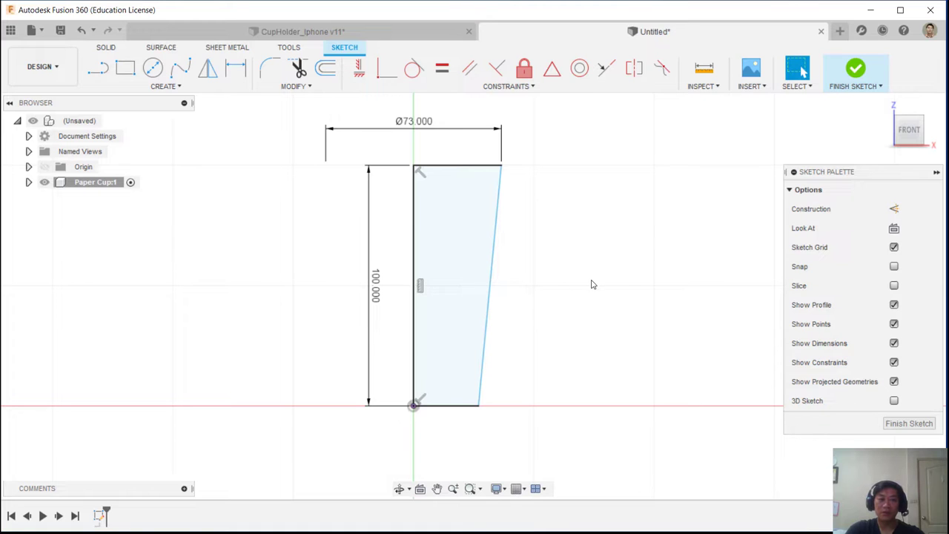
# Expand the Paper Cup component's sketches in the browser, then hide Sketch2 and show it again
pyautogui.click(28, 182)
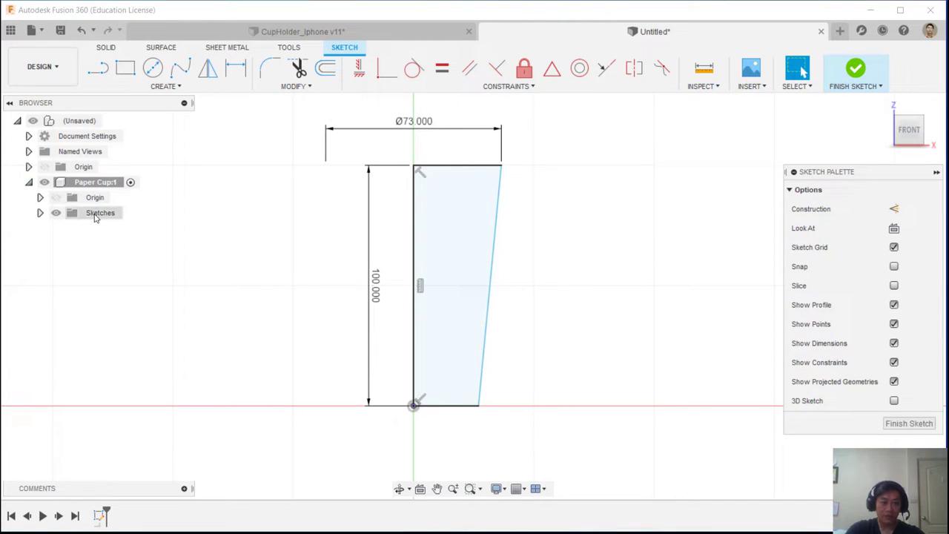
pyautogui.click(40, 213)
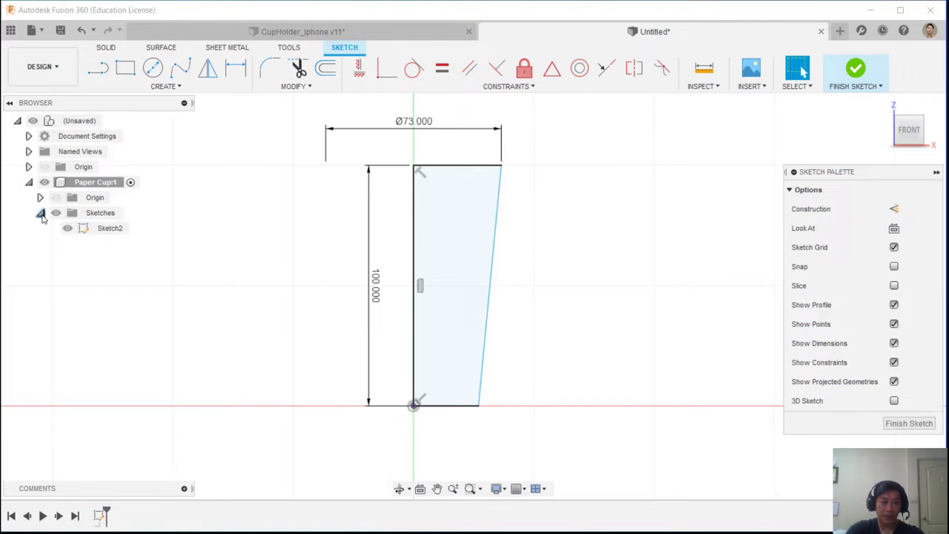
pyautogui.click(118, 230)
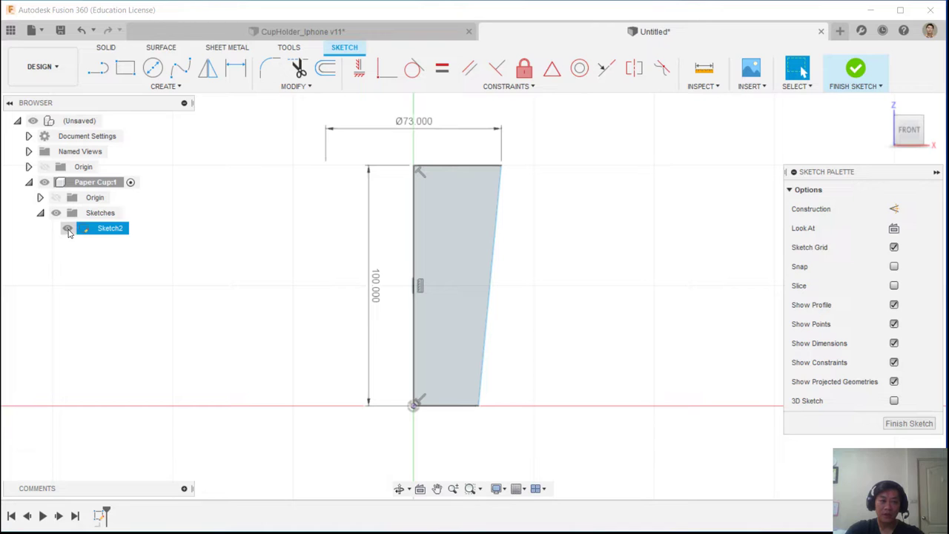
pyautogui.click(66, 230)
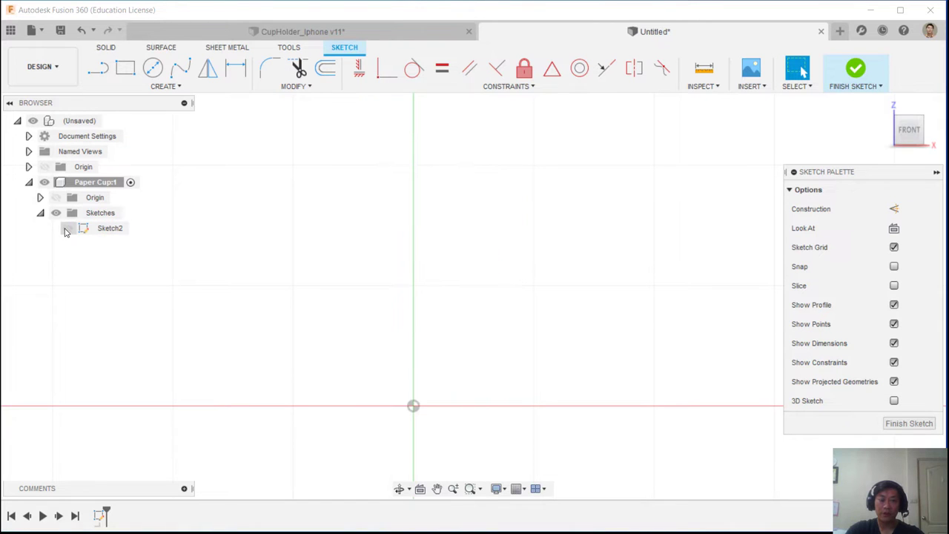
pyautogui.click(66, 230)
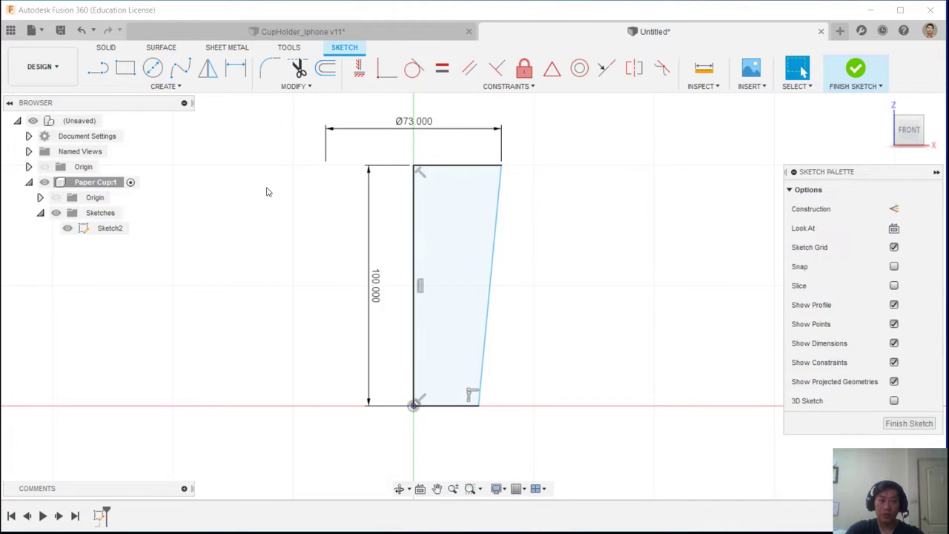
# Add a 52 mm diameter dimension from the vertical line to the profile's lower outer corner and place it below the profile
pyautogui.click(235, 68)
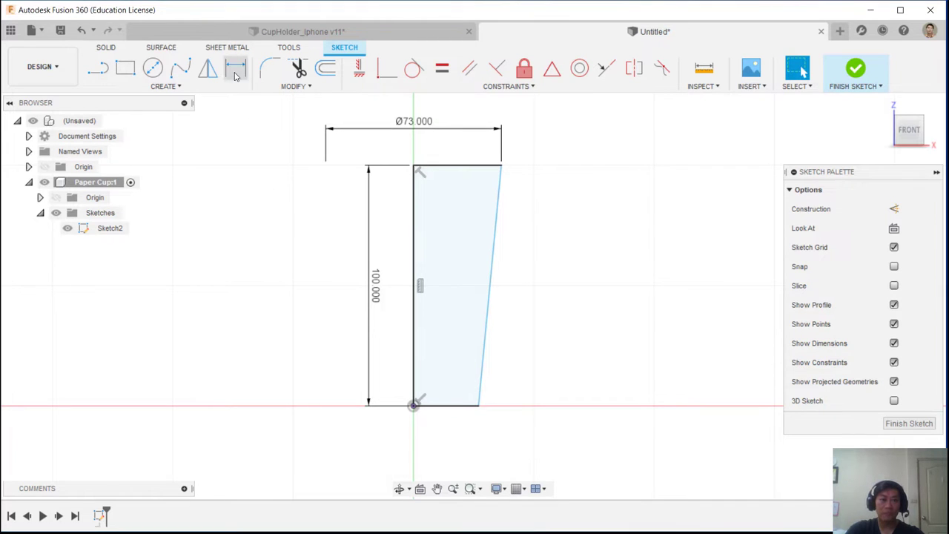
pyautogui.click(414, 380)
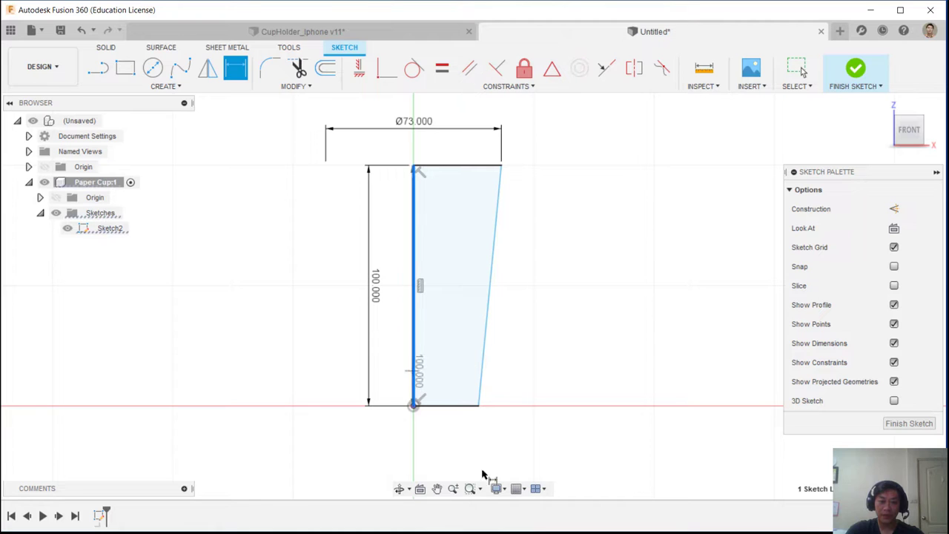
pyautogui.click(482, 406)
pyautogui.rightClick(445, 433)
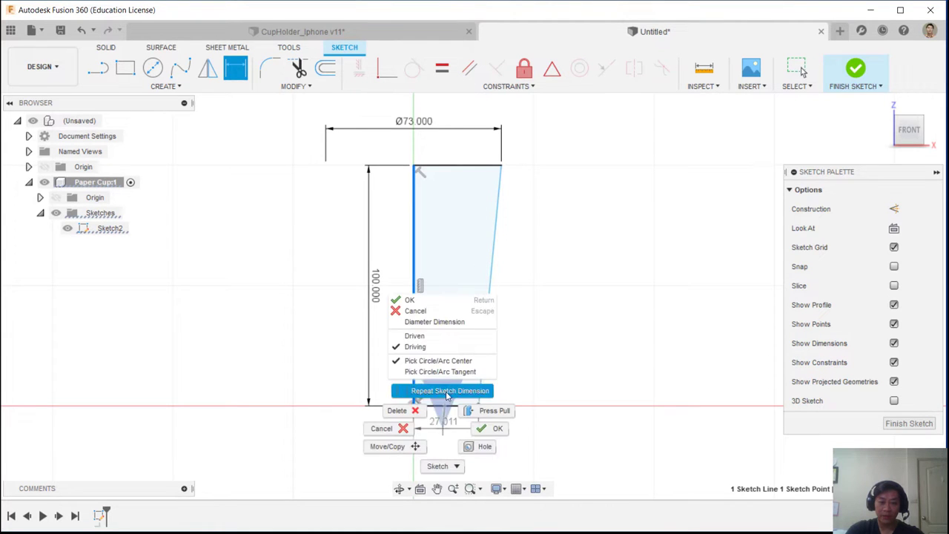
pyautogui.click(435, 322)
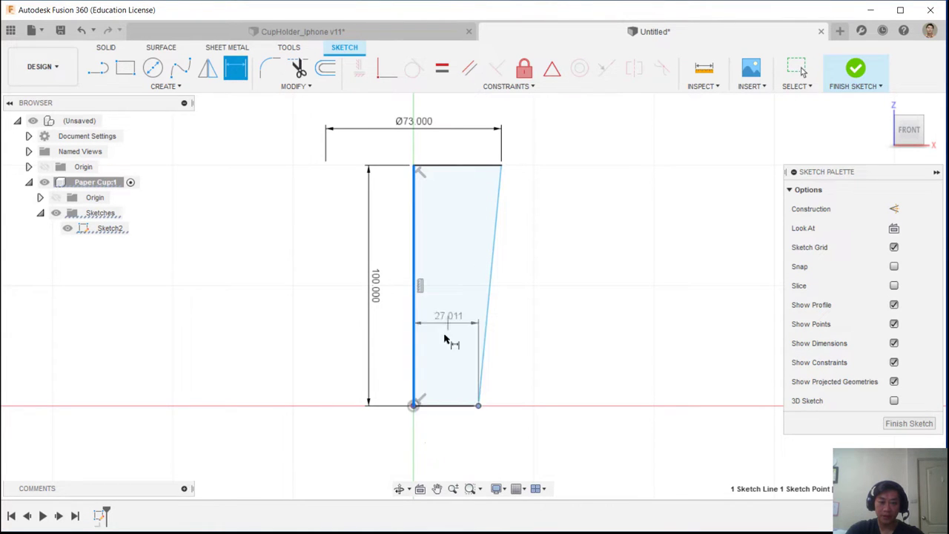
pyautogui.click(419, 435)
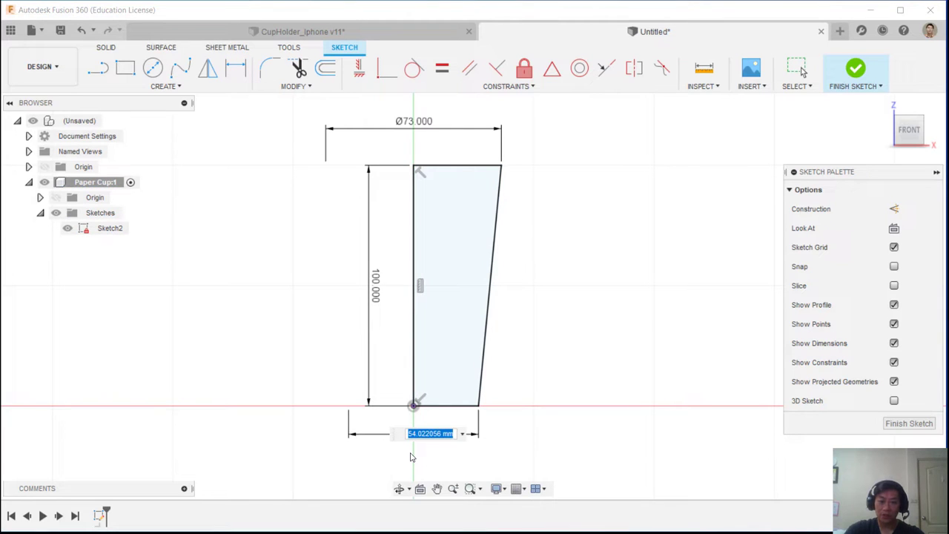
pyautogui.write('52')
pyautogui.press('Return')
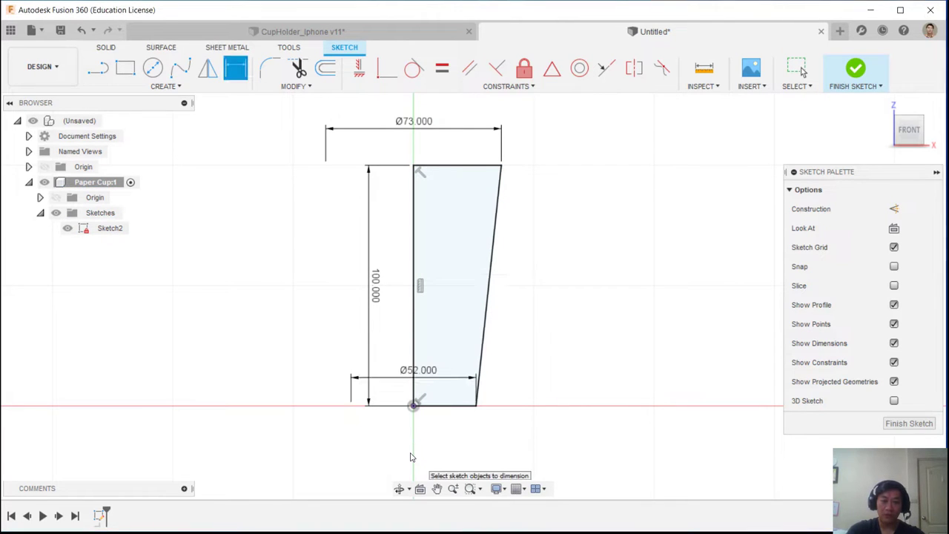
pyautogui.moveTo(404, 423); pyautogui.dragTo(401, 431)
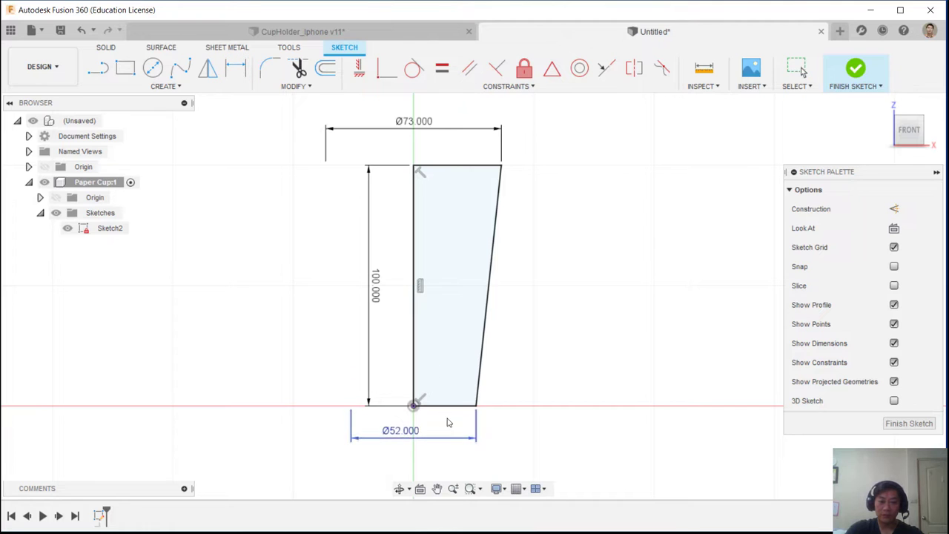
# Check the profile's slanted side and top line for any remaining freedom to move
pyautogui.click(499, 186)
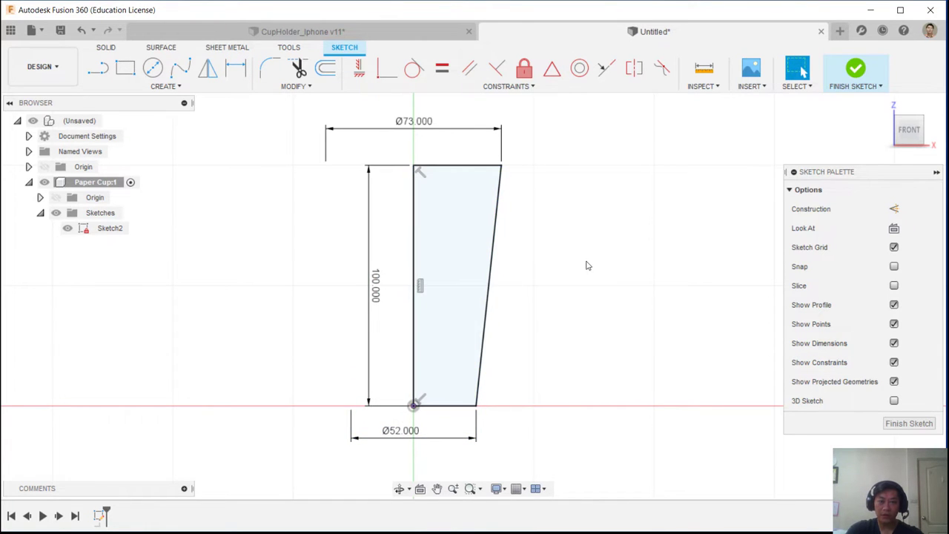
pyautogui.moveTo(570, 258); pyautogui.dragTo(596, 249, button='middle')
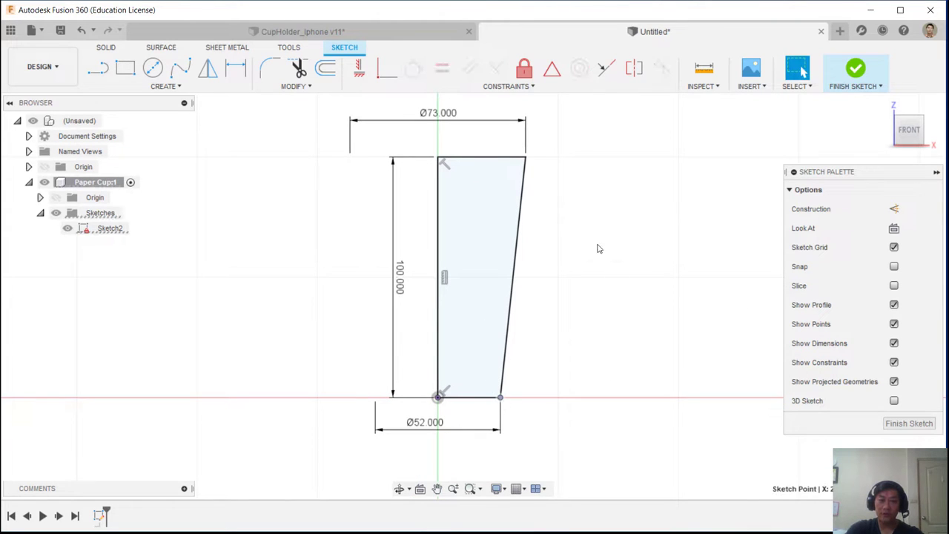
pyautogui.click(523, 207)
pyautogui.click(478, 157)
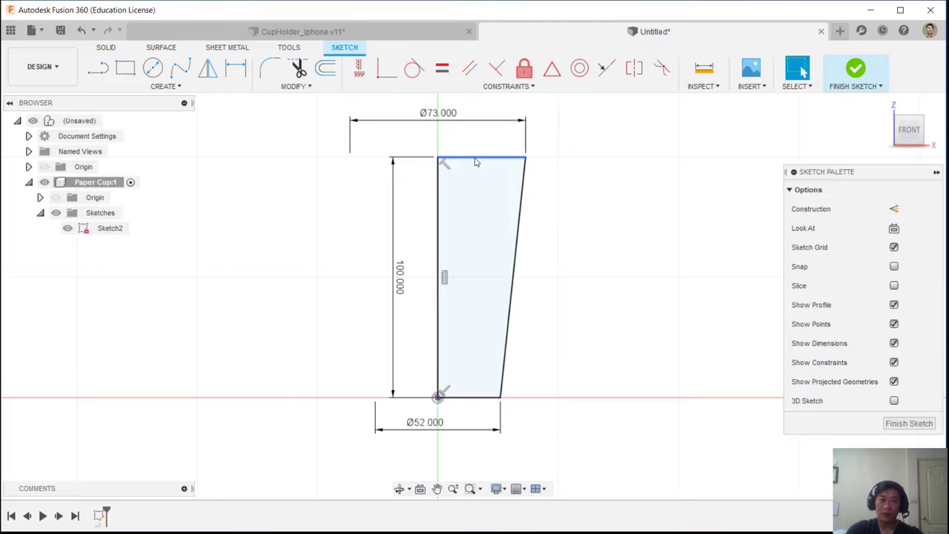
pyautogui.click(428, 141)
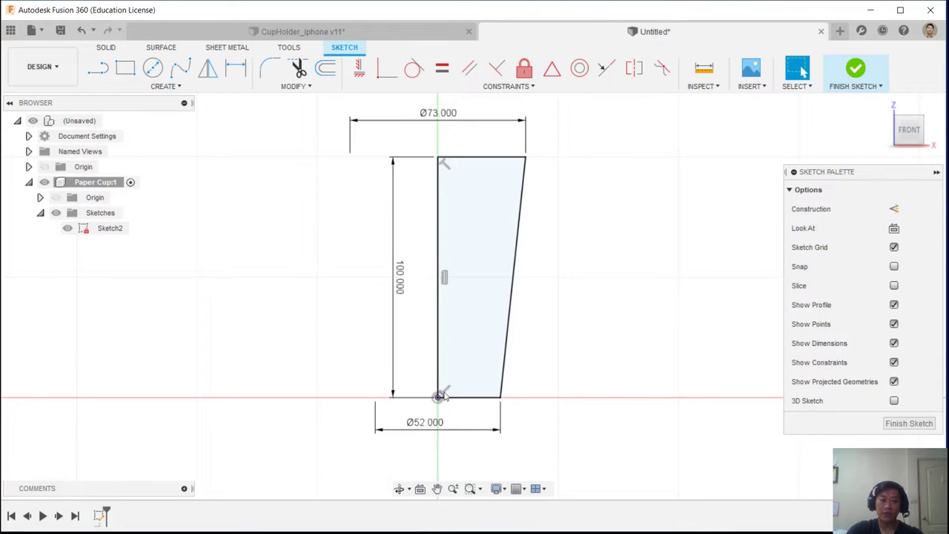
# Delete the 52 mm bottom diameter dimension and undo the deletion
pyautogui.click(435, 430)
pyautogui.press('Delete')
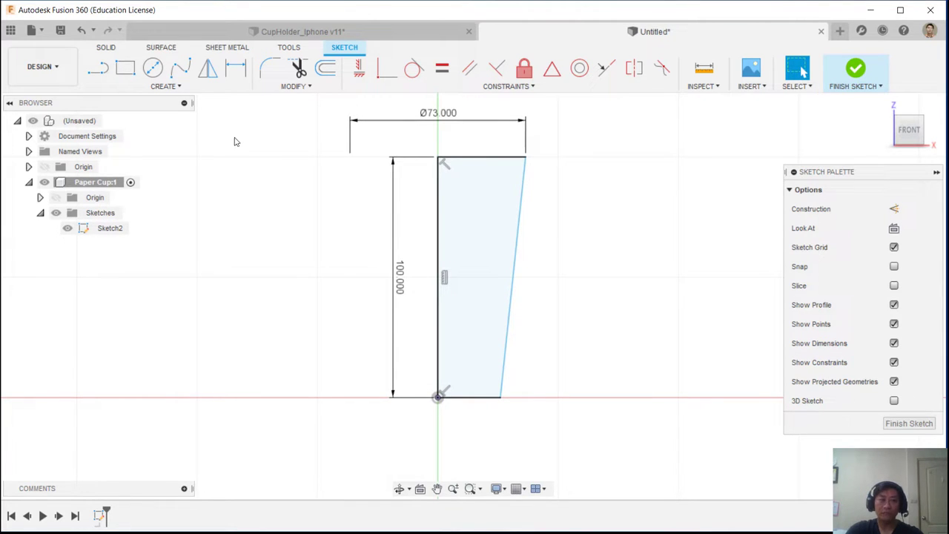
pyautogui.hotkey('ctrl', 'z')
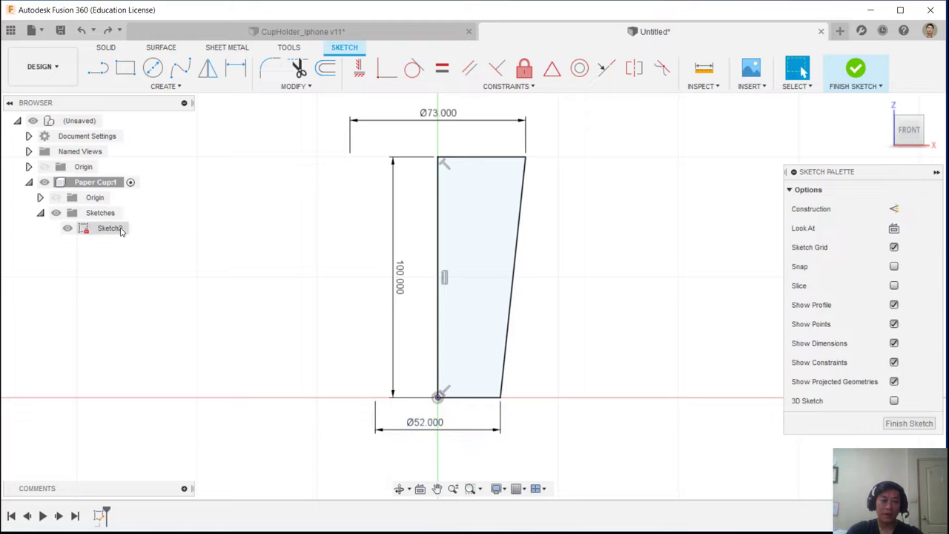
# Draw a horizontal line about 10 mm above the profile's bottom, from the vertical line to the slanted side
pyautogui.scroll(-2, 592, 226)
pyautogui.moveTo(591, 222); pyautogui.dragTo(583, 211, button='middle')
pyautogui.moveTo(487, 278)
pyautogui.mouseDown(button='middle')
pyautogui.moveTo(422, 292)
pyautogui.moveTo(433, 301)
pyautogui.mouseUp(button='middle')
pyautogui.scroll(2, 505, 368)
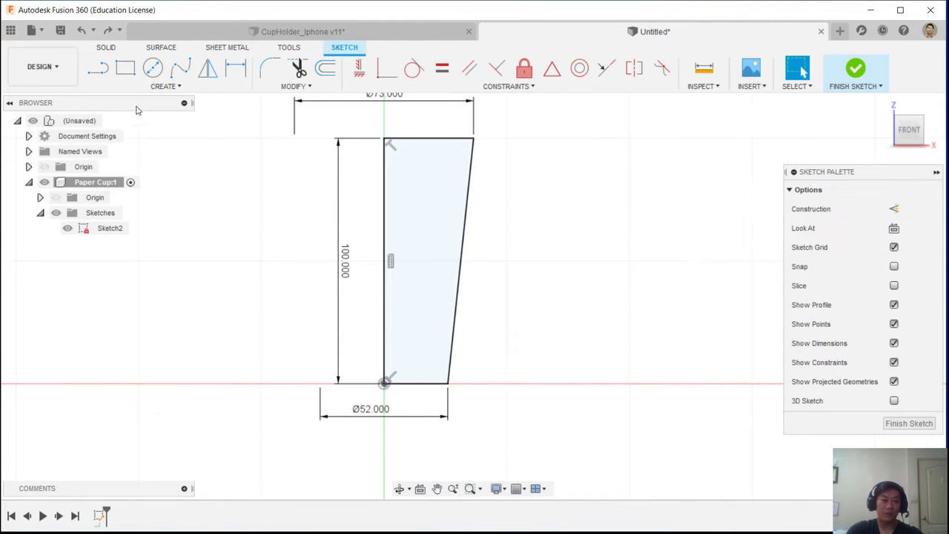
pyautogui.click(98, 68)
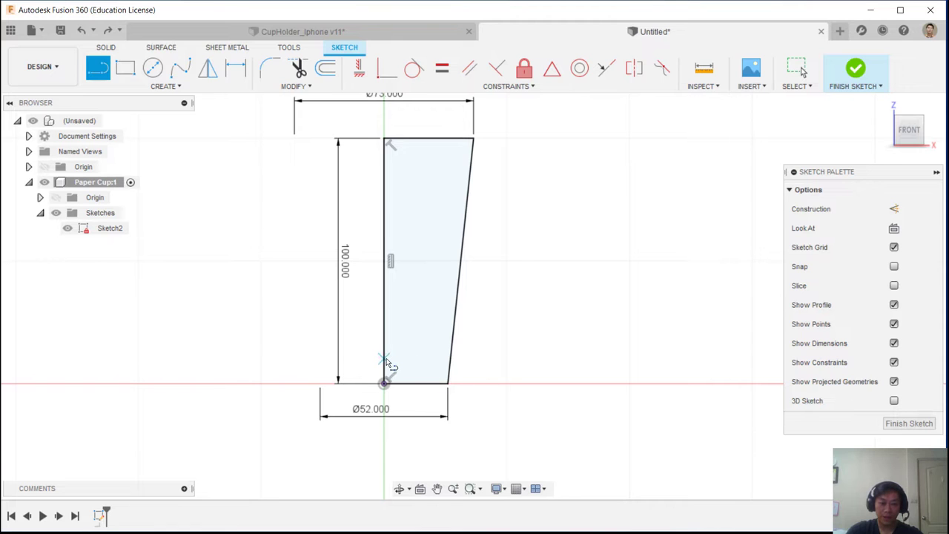
pyautogui.click(386, 359)
pyautogui.click(450, 359)
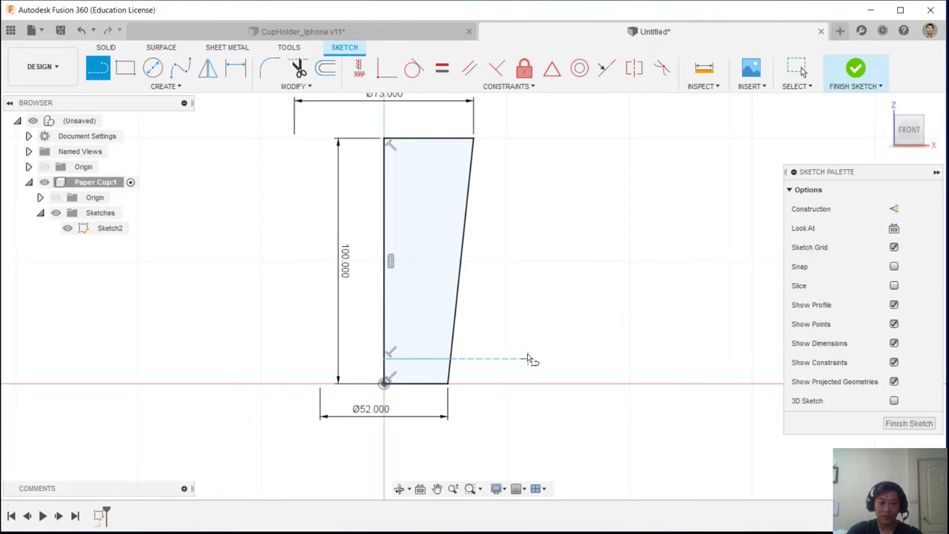
pyautogui.press('Escape')
# Inspect the new horizontal line and its outer endpoint on the slanted side to check how they are constrained
pyautogui.scroll(3, 418, 382)
pyautogui.scroll(-1, 561, 324)
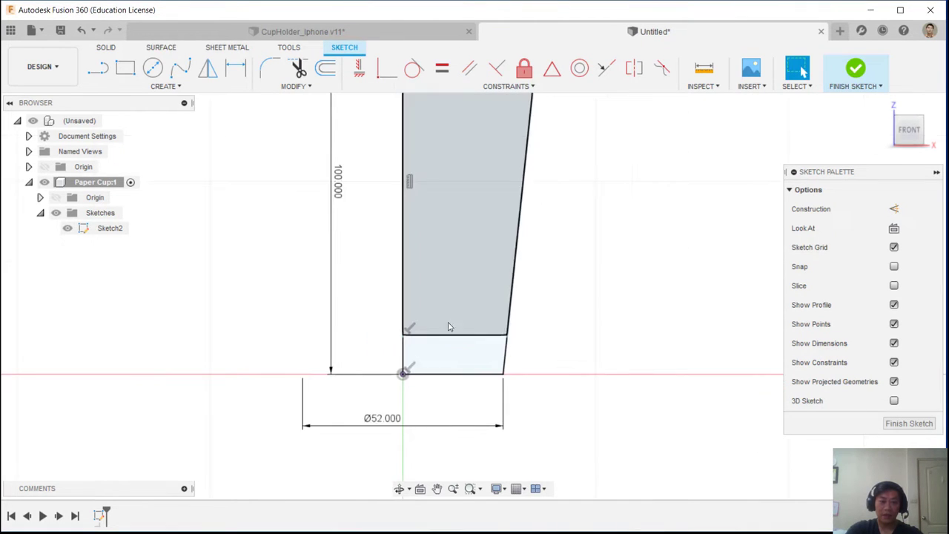
pyautogui.click(428, 335)
pyautogui.scroll(-2, 566, 379)
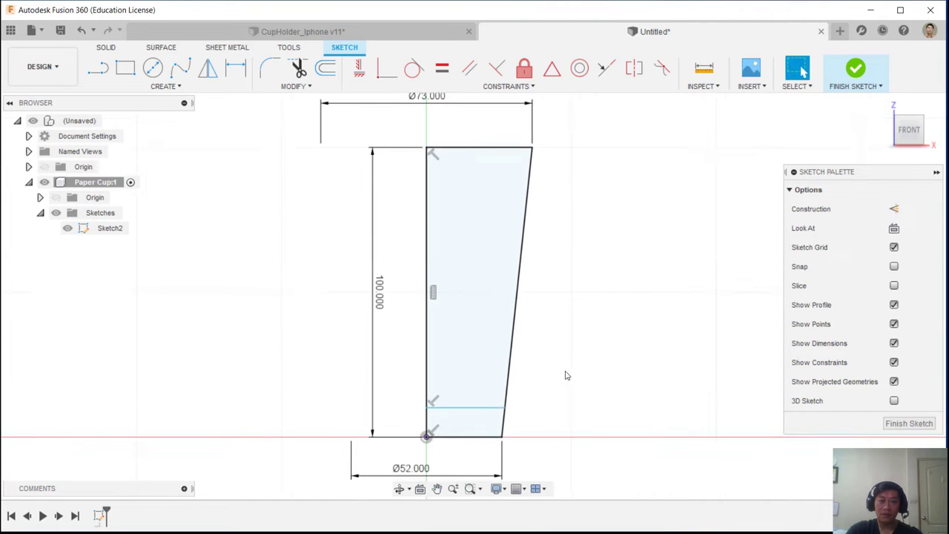
pyautogui.click(466, 409)
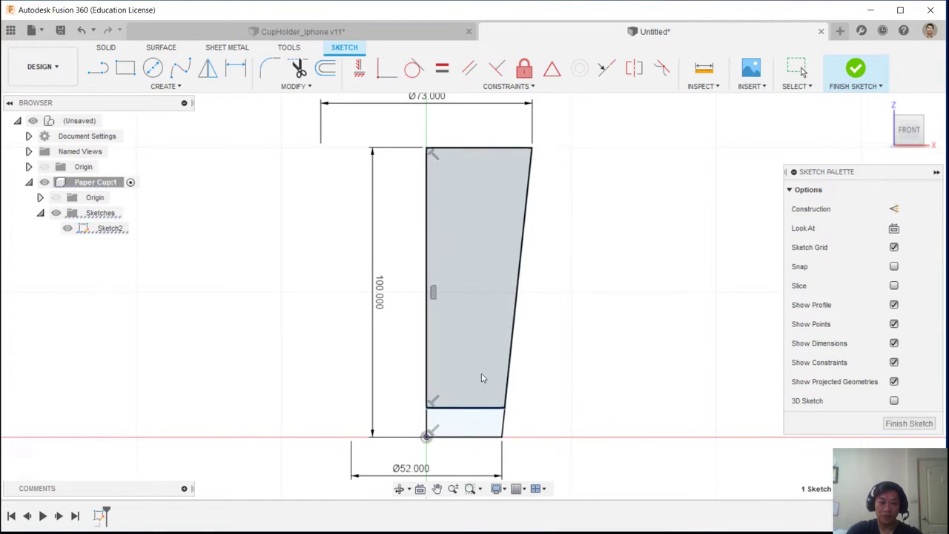
pyautogui.click(513, 409)
pyautogui.click(487, 409)
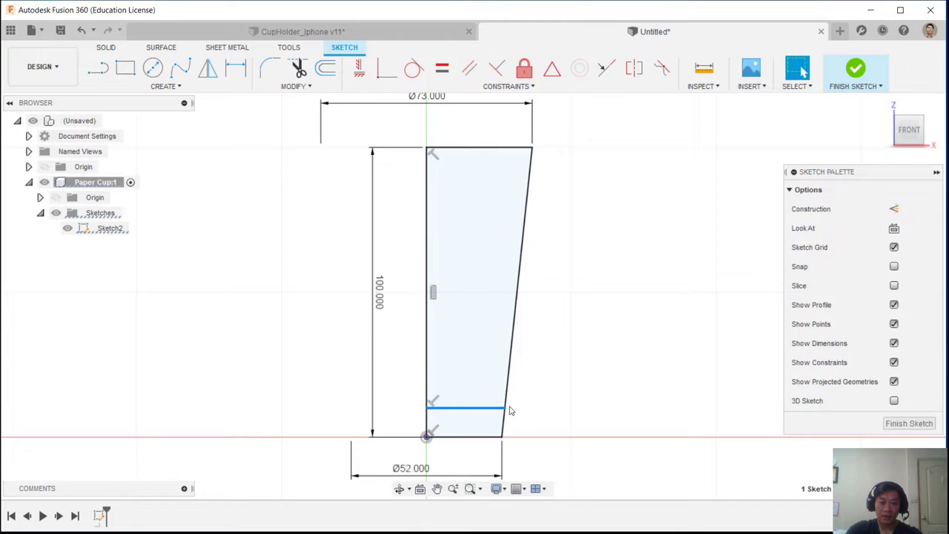
pyautogui.moveTo(510, 411)
pyautogui.mouseDown()
pyautogui.moveTo(526, 338)
pyautogui.moveTo(612, 183)
pyautogui.moveTo(570, 424)
pyautogui.moveTo(585, 383)
pyautogui.moveTo(593, 418)
pyautogui.moveTo(601, 395)
pyautogui.mouseUp()
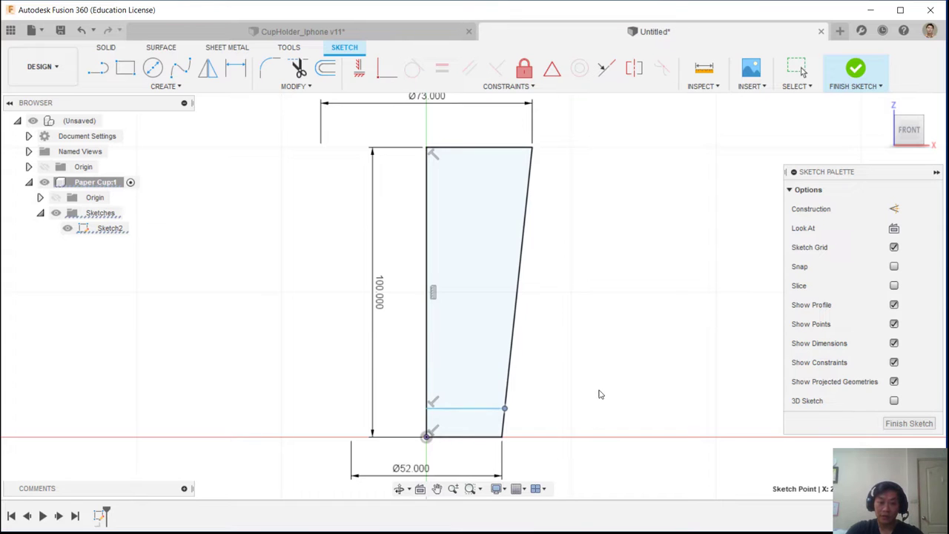
# Dimension the new horizontal line 5 mm above the bottom line and finish the sketch
pyautogui.moveTo(568, 335); pyautogui.dragTo(589, 295, button='middle')
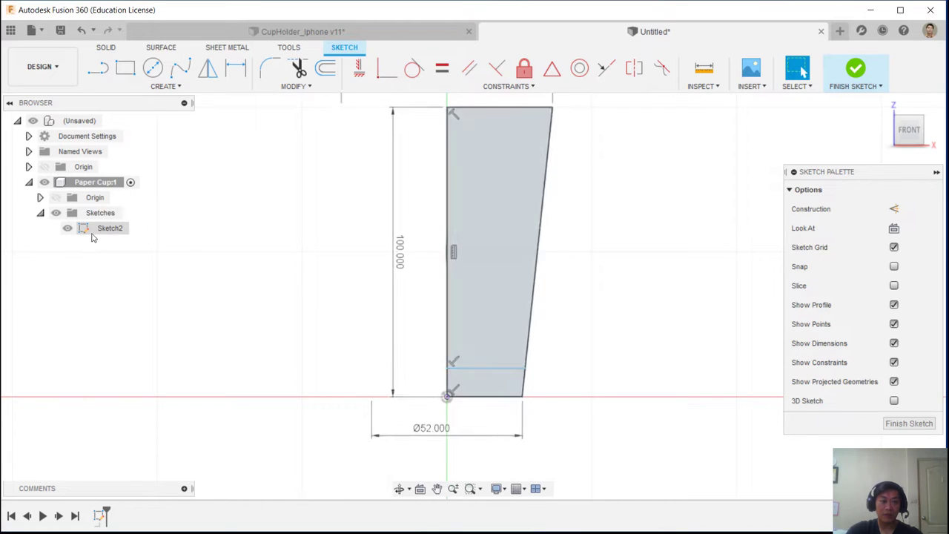
pyautogui.click(236, 68)
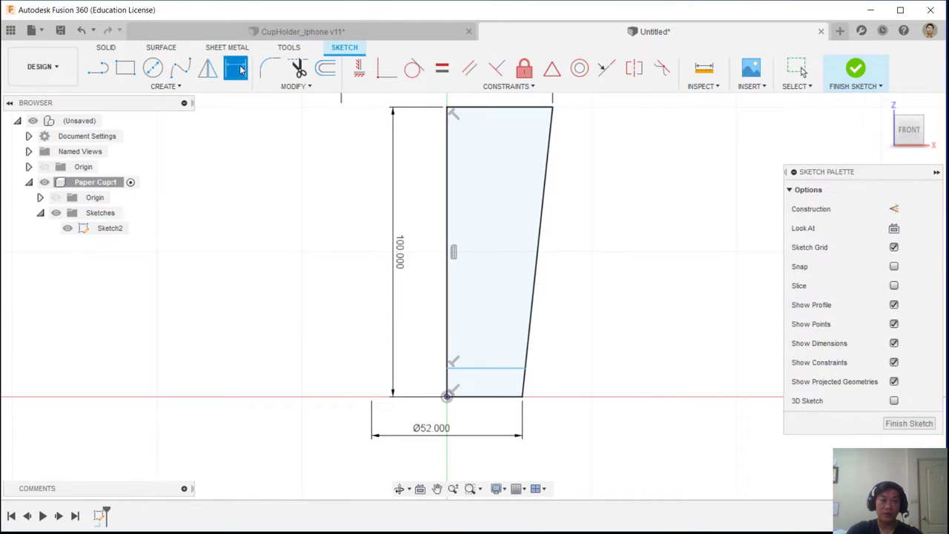
pyautogui.click(491, 369)
pyautogui.click(495, 399)
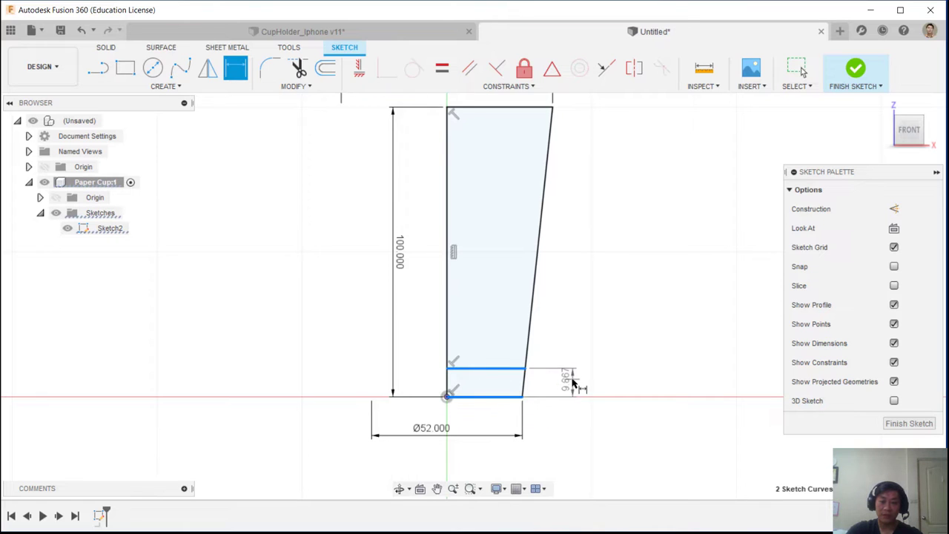
pyautogui.click(572, 380)
pyautogui.write('5')
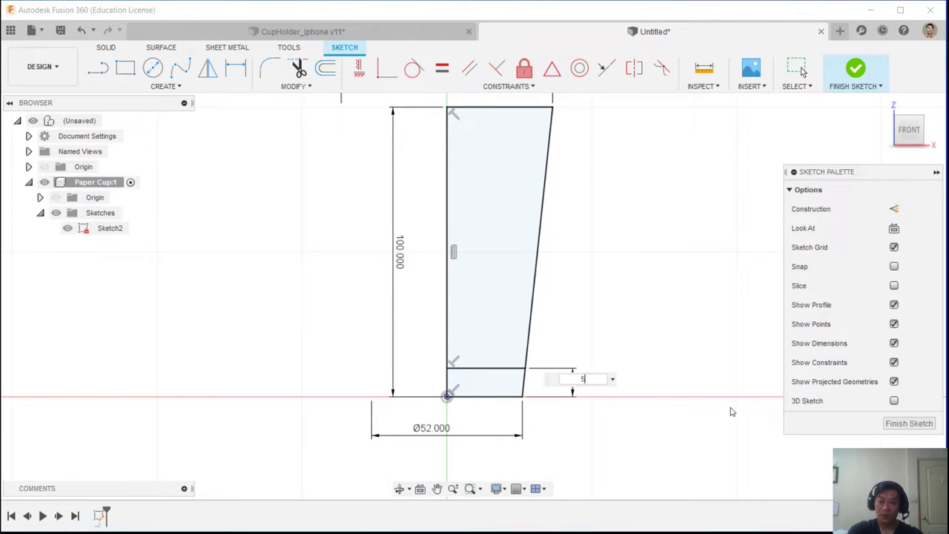
pyautogui.press('Return')
pyautogui.rightClick(591, 296)
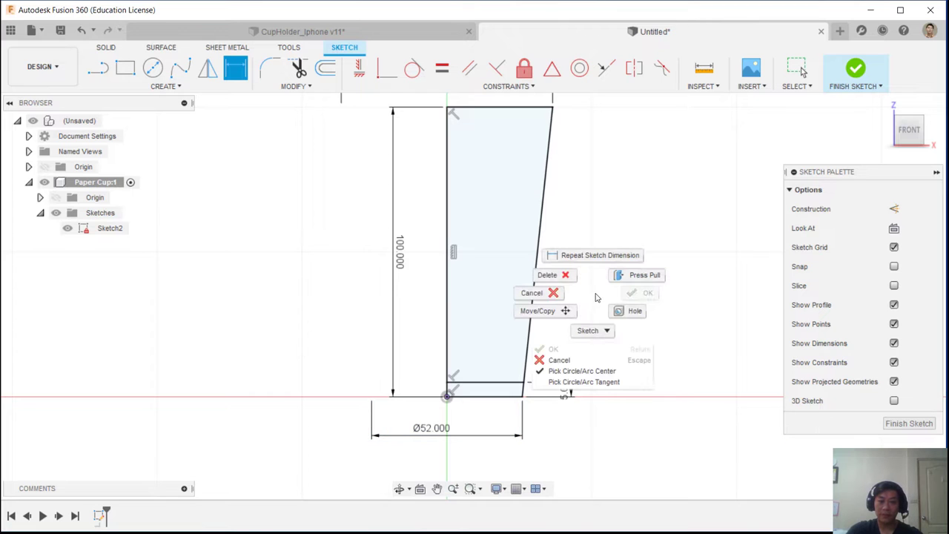
pyautogui.click(534, 293)
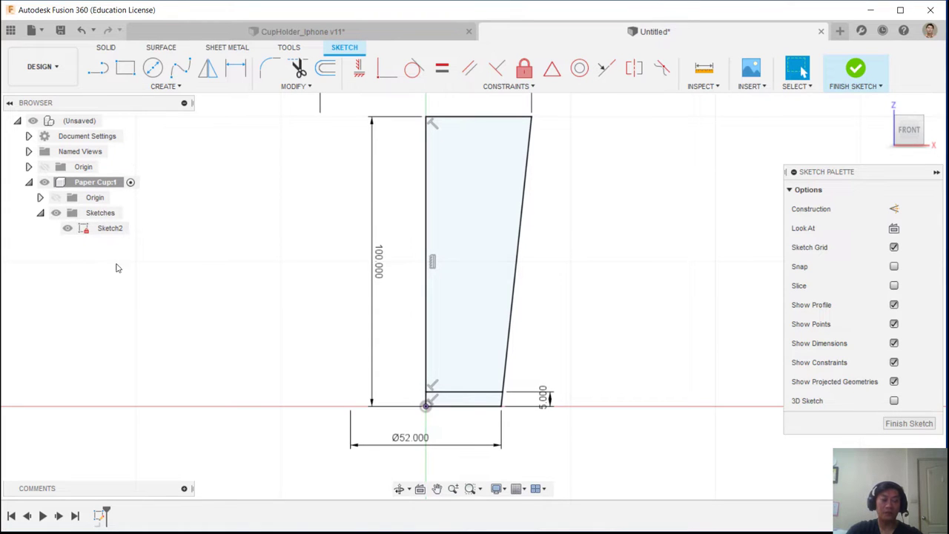
pyautogui.click(864, 74)
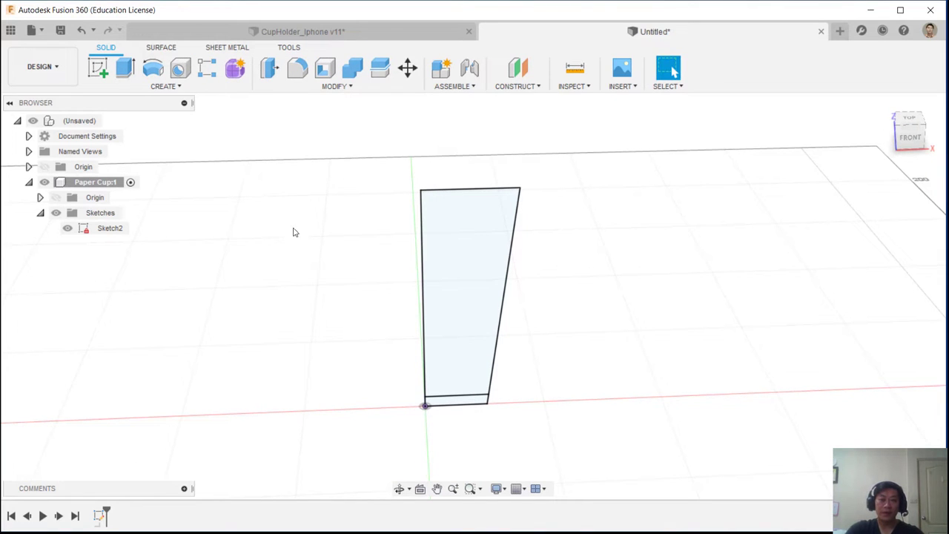
# Show the cup profile from the front and switch the camera to orthographic projection
pyautogui.click(913, 141)
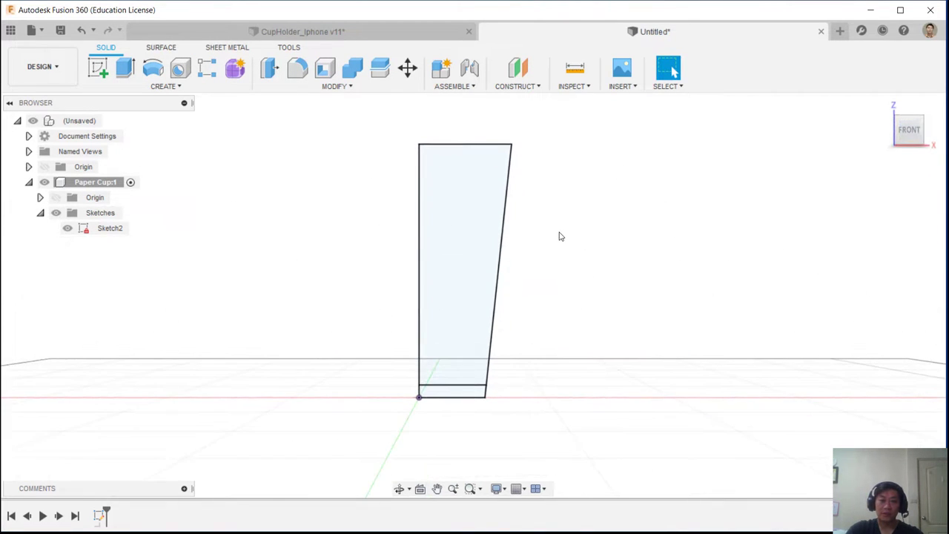
pyautogui.scroll(-1, 631, 242)
pyautogui.moveTo(631, 242); pyautogui.dragTo(615, 227, button='middle')
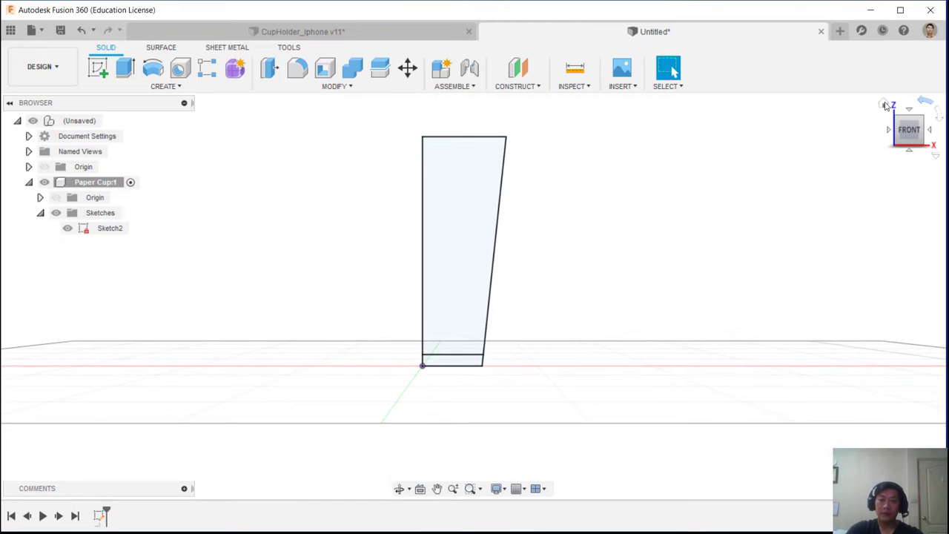
pyautogui.rightClick(884, 105)
pyautogui.click(809, 121)
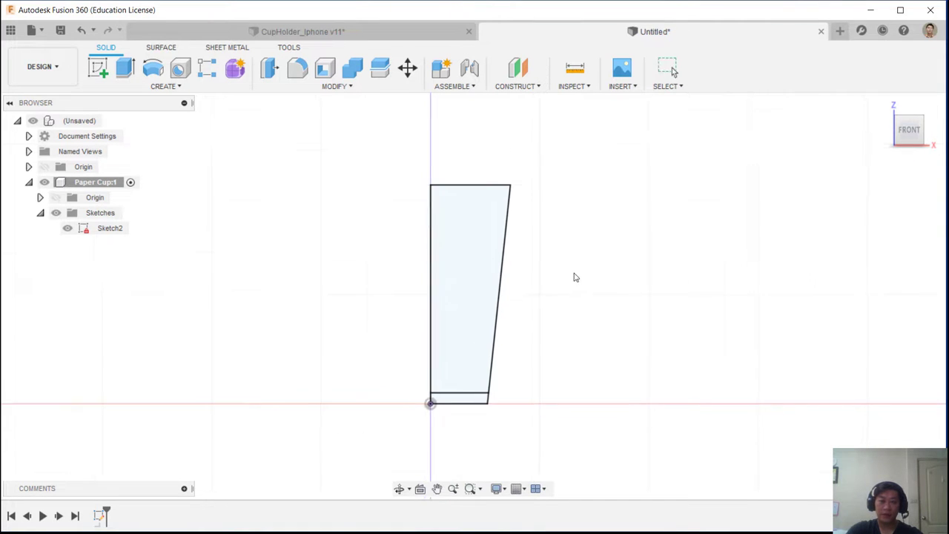
pyautogui.moveTo(545, 277)
pyautogui.mouseDown(button='middle')
pyautogui.moveTo(557, 280)
pyautogui.moveTo(552, 236)
pyautogui.mouseUp(button='middle')
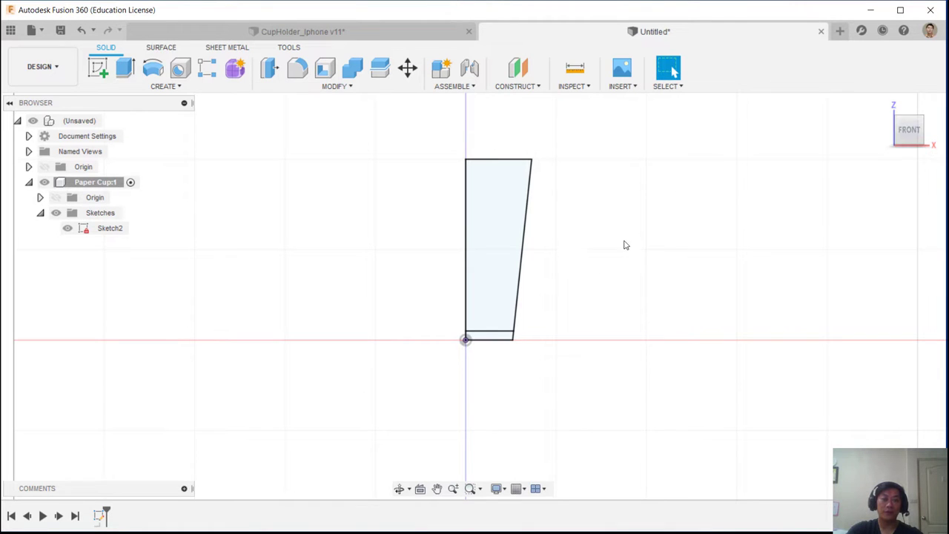
# Reopen the cup profile sketch to review its dimensions and finish it unchanged
pyautogui.moveTo(389, 217); pyautogui.dragTo(374, 206, button='middle')
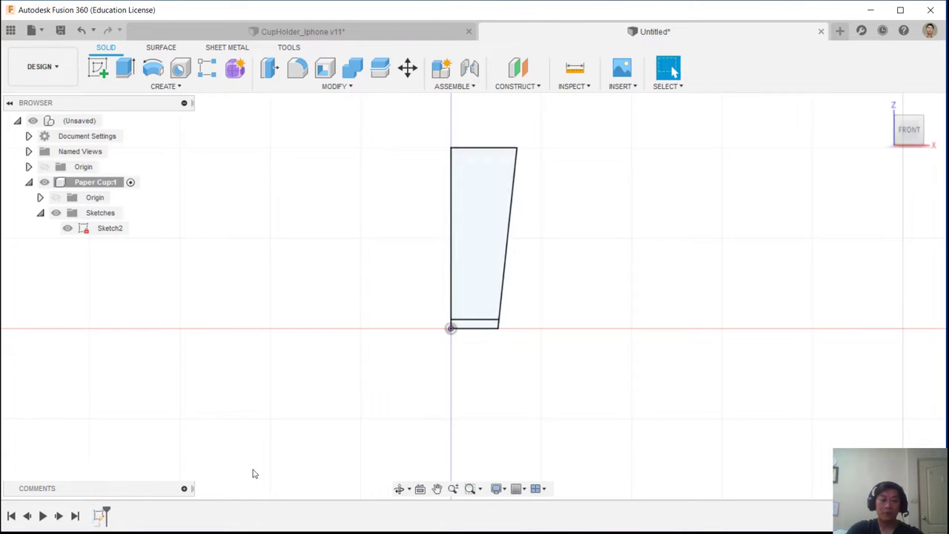
pyautogui.doubleClick(102, 517)
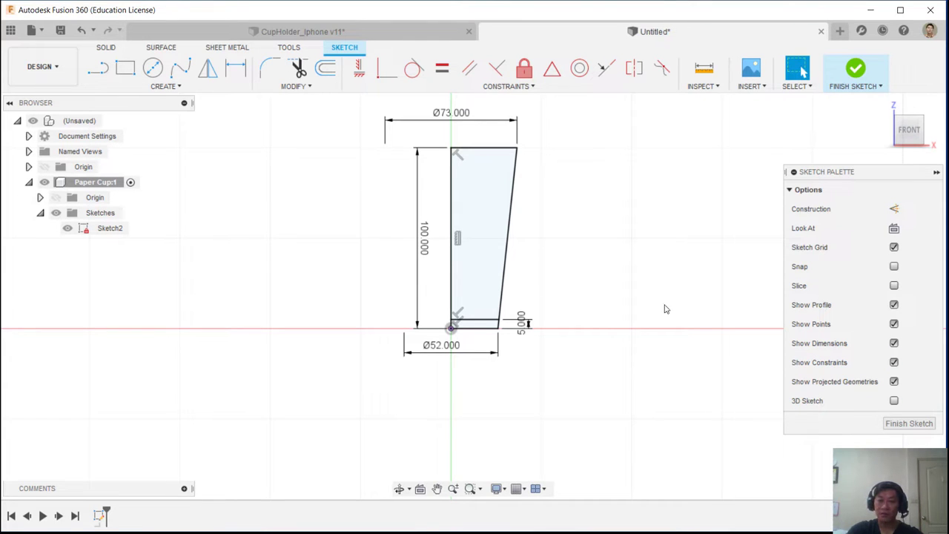
pyautogui.click(856, 70)
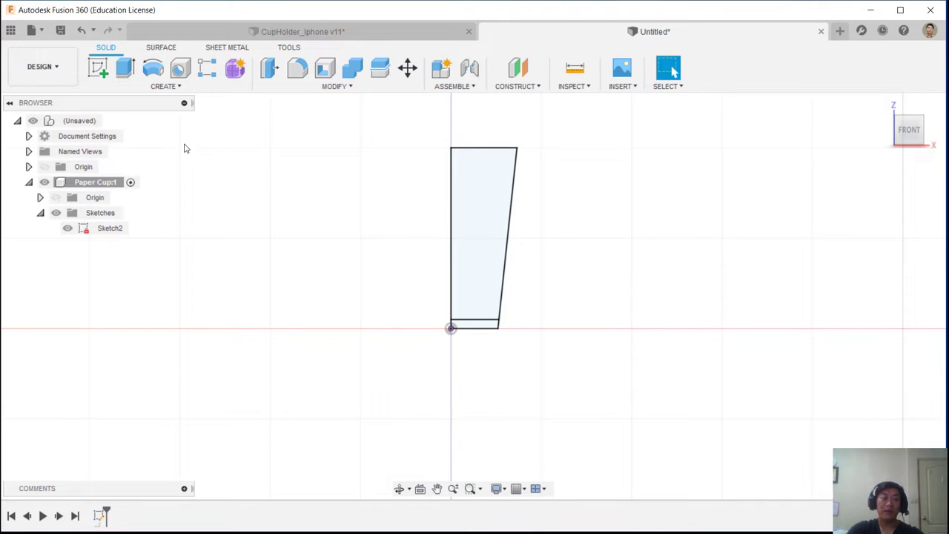
# Set up a Revolve of the large profile above the bottom strip, with the profile's vertical line as axis
pyautogui.click(153, 69)
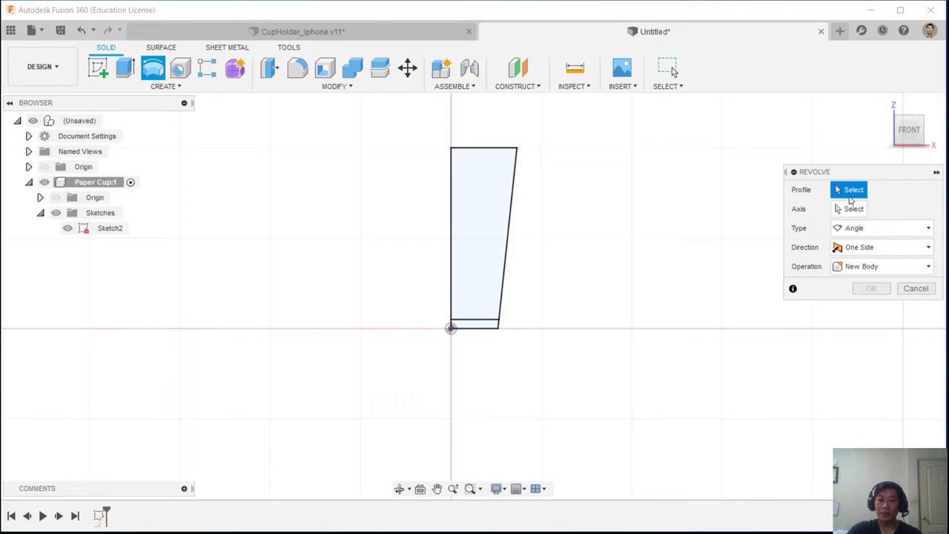
pyautogui.moveTo(854, 193)
pyautogui.keyDown('shift'); pyautogui.mouseDown(button='middle')
pyautogui.moveTo(720, 220)
pyautogui.moveTo(564, 174)
pyautogui.mouseUp(button='middle'); pyautogui.keyUp('shift')
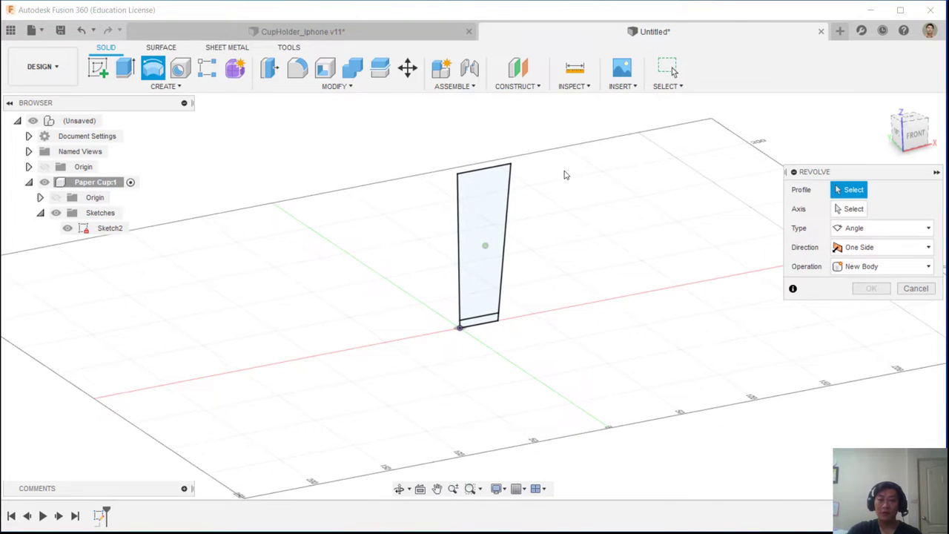
pyautogui.click(915, 134)
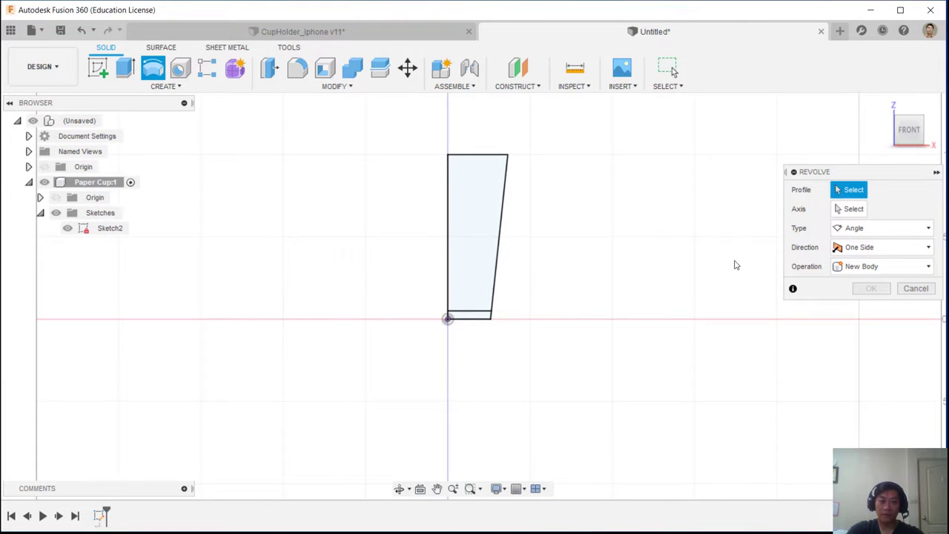
pyautogui.click(477, 190)
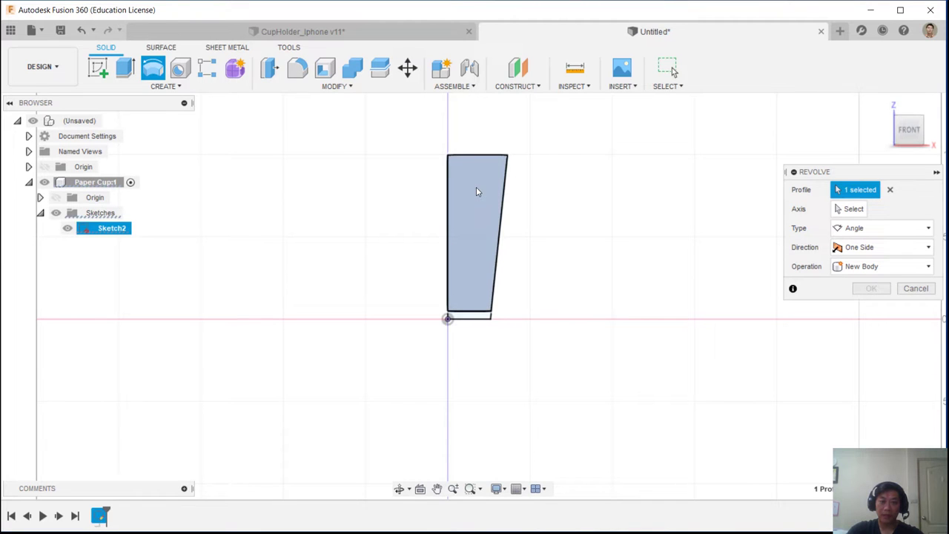
pyautogui.click(851, 211)
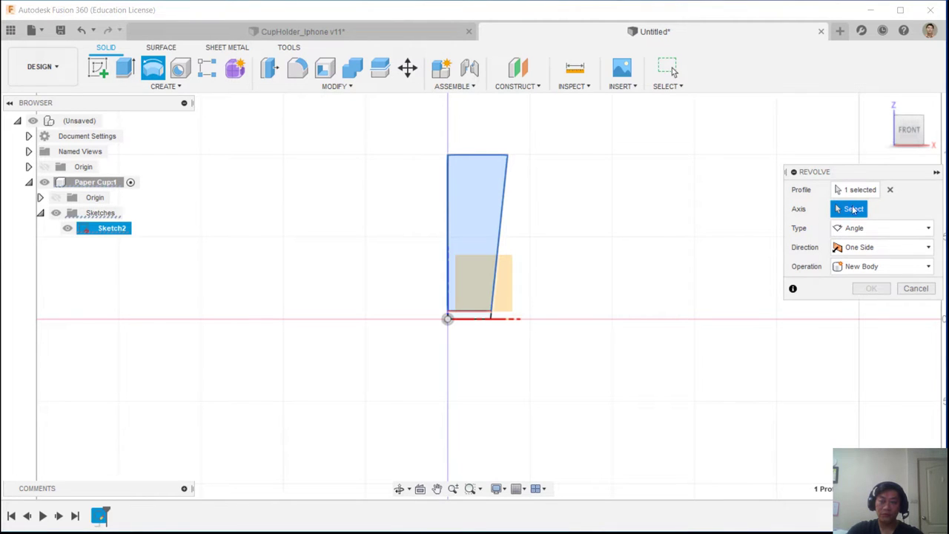
pyautogui.click(449, 187)
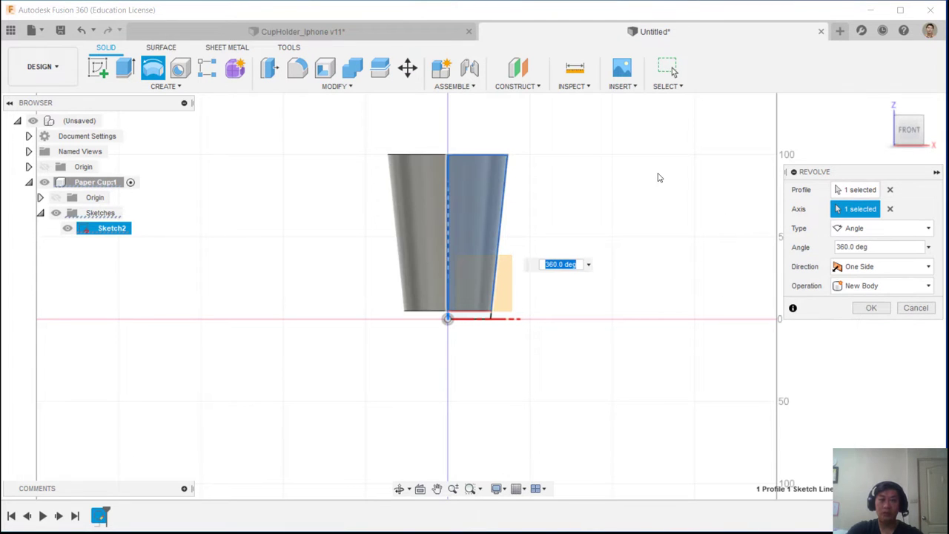
# Examine the revolved cup preview from the front and from an oblique angle
pyautogui.moveTo(580, 194); pyautogui.dragTo(599, 225, button='middle')
pyautogui.scroll(3, 538, 262)
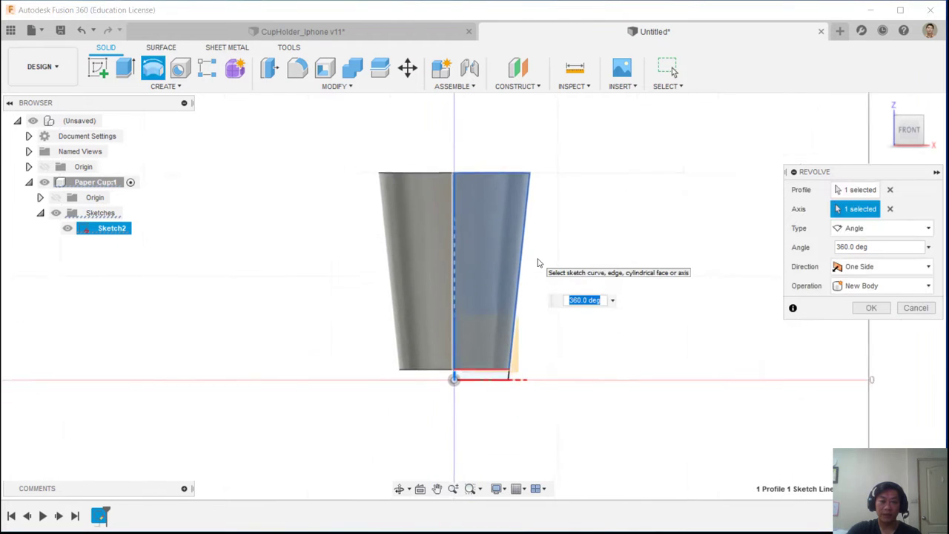
pyautogui.scroll(2, 538, 263)
pyautogui.scroll(-1, 526, 250)
pyautogui.moveTo(525, 245); pyautogui.dragTo(569, 254, button='middle')
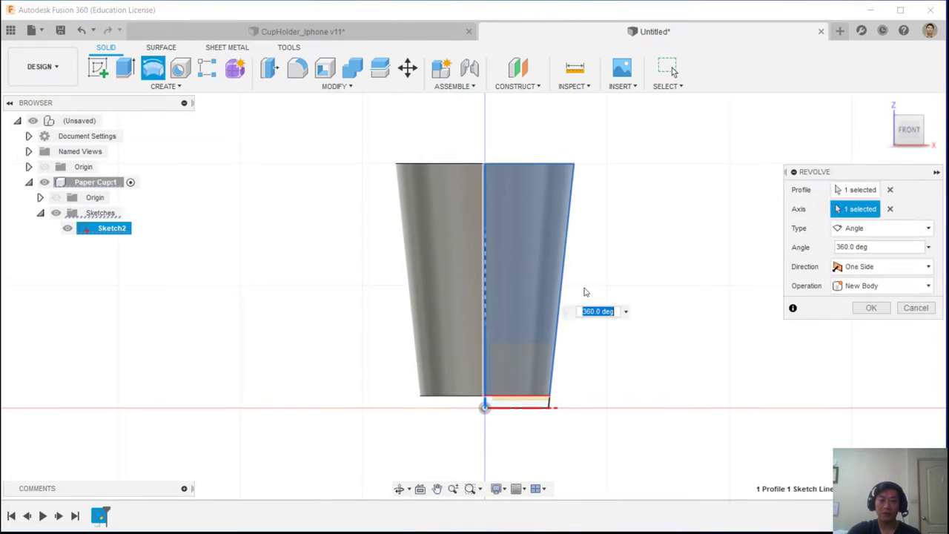
pyautogui.moveTo(424, 336); pyautogui.dragTo(393, 340, button='middle')
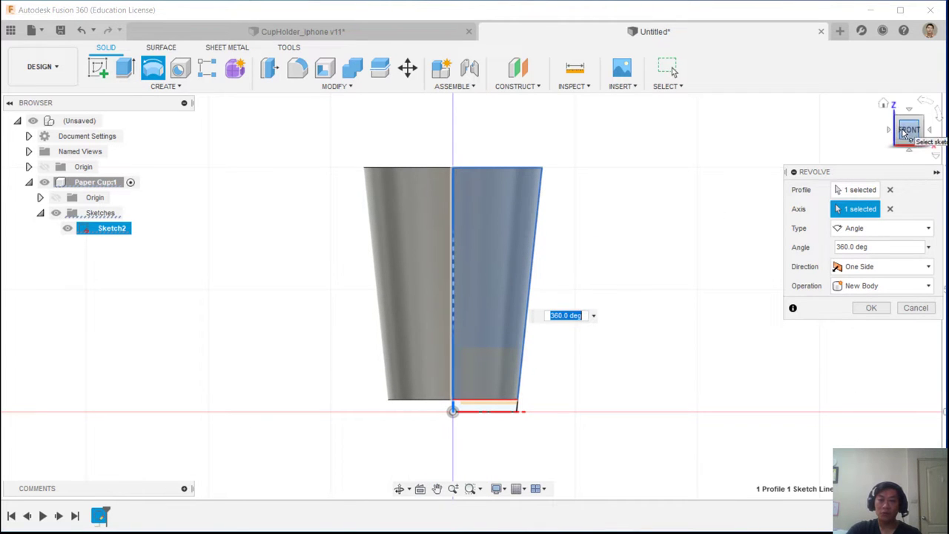
pyautogui.moveTo(619, 267); pyautogui.dragTo(617, 250, button='middle')
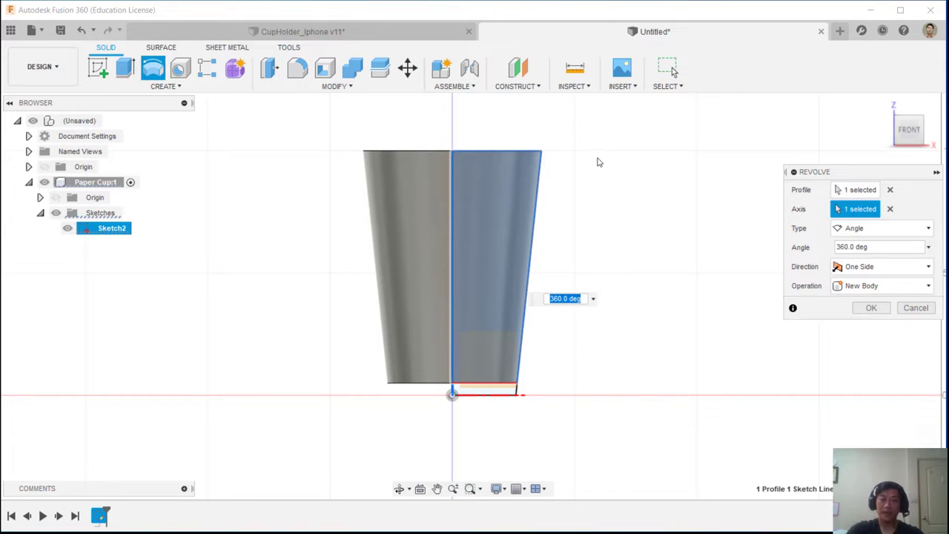
pyautogui.keyDown('shift'); pyautogui.moveTo(583, 219); pyautogui.dragTo(641, 248, button='middle'); pyautogui.keyUp('shift')
pyautogui.moveTo(619, 216); pyautogui.dragTo(623, 244, button='middle')
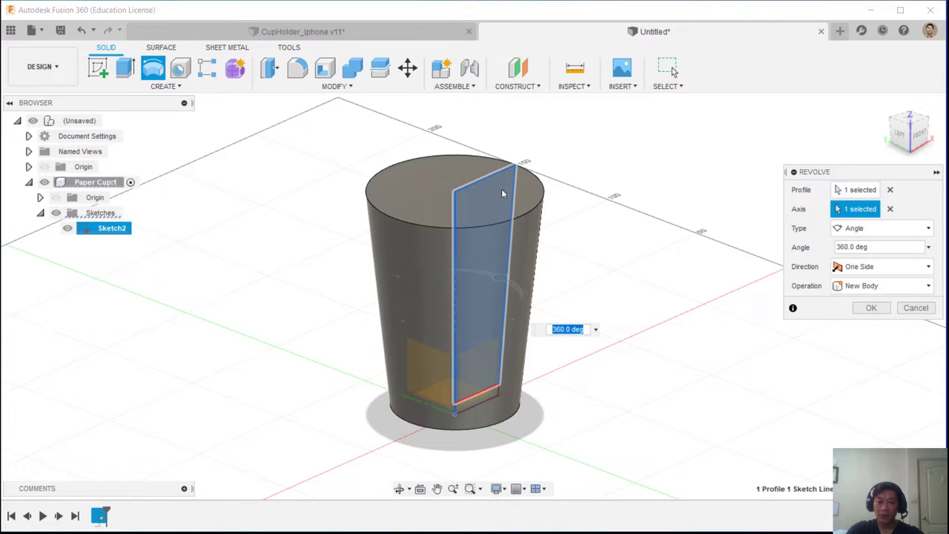
pyautogui.moveTo(620, 248); pyautogui.dragTo(601, 240, button='middle')
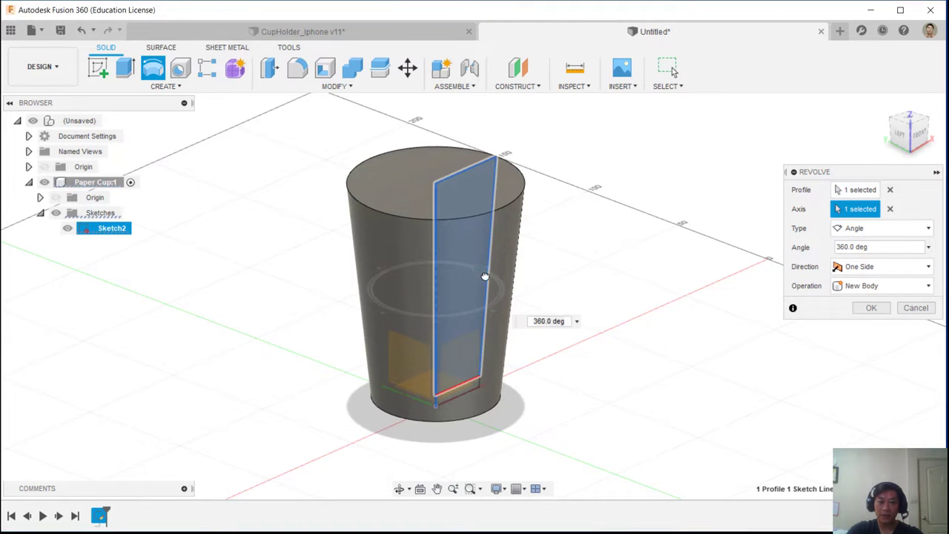
# Try a partial revolve of 60° on the cup preview and set the angle back to 360°
pyautogui.moveTo(485, 276); pyautogui.dragTo(380, 226)
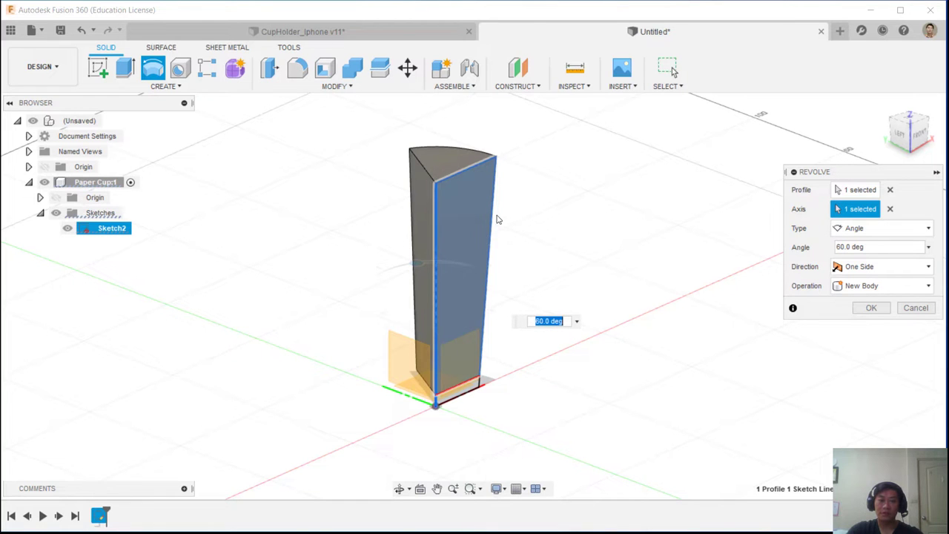
pyautogui.keyDown('shift'); pyautogui.moveTo(498, 220); pyautogui.dragTo(421, 274, button='middle'); pyautogui.keyUp('shift')
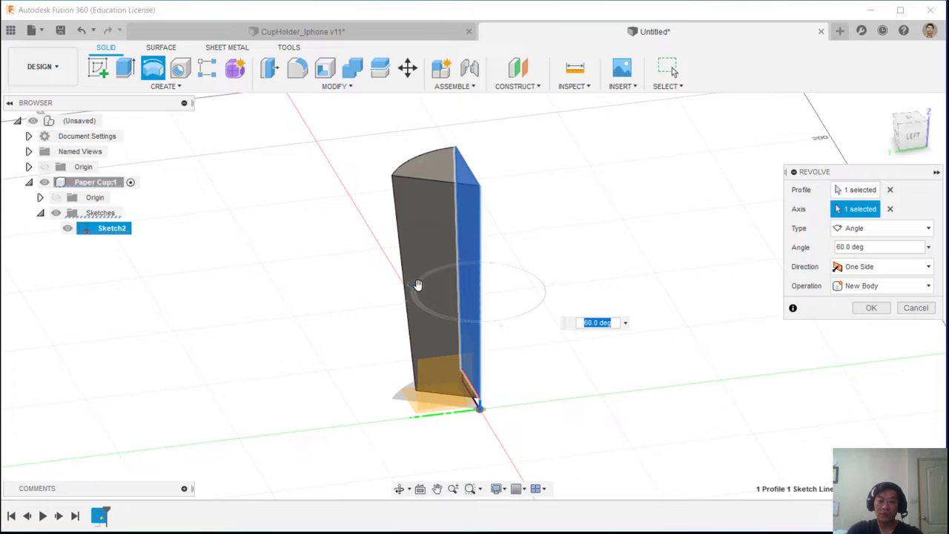
pyautogui.moveTo(417, 285); pyautogui.dragTo(509, 245)
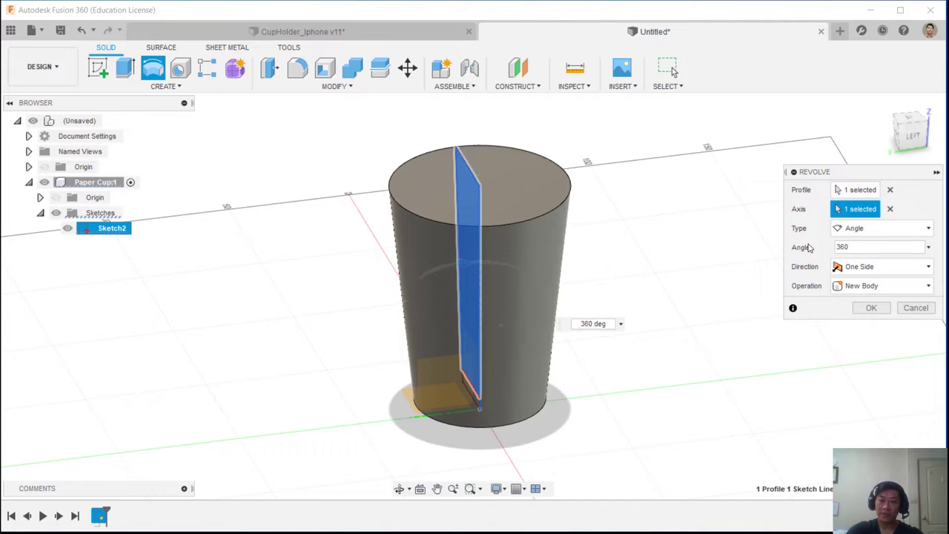
# Try the Full revolve type and return the type to Angle
pyautogui.click(882, 235)
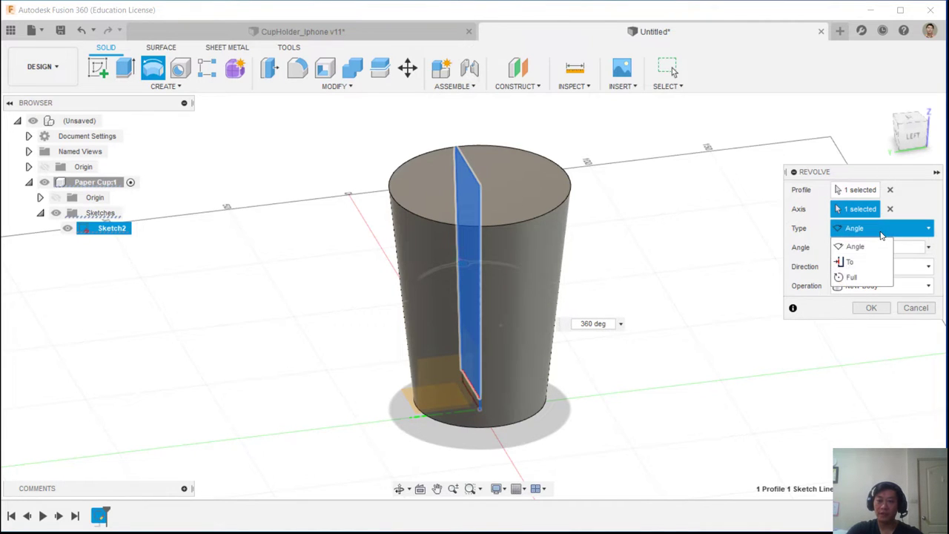
pyautogui.click(854, 278)
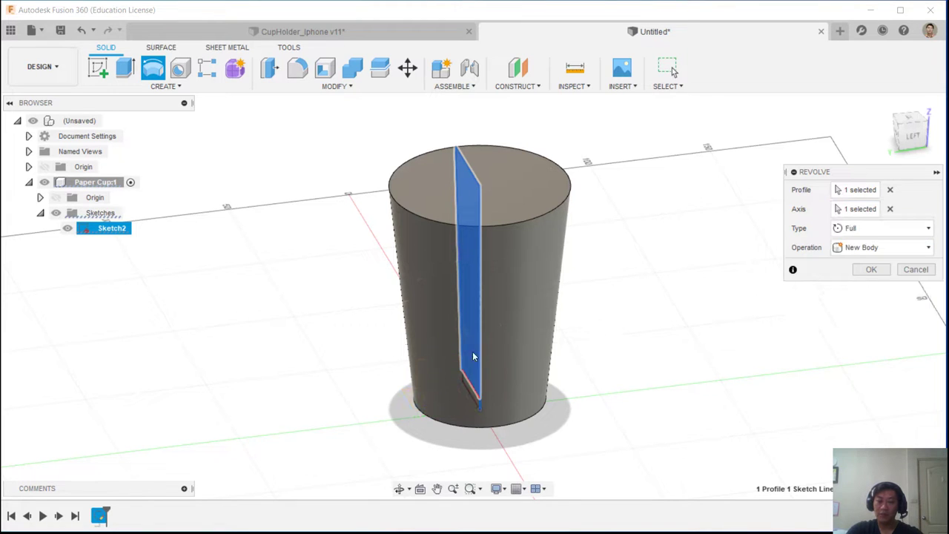
pyautogui.click(890, 231)
pyautogui.click(871, 251)
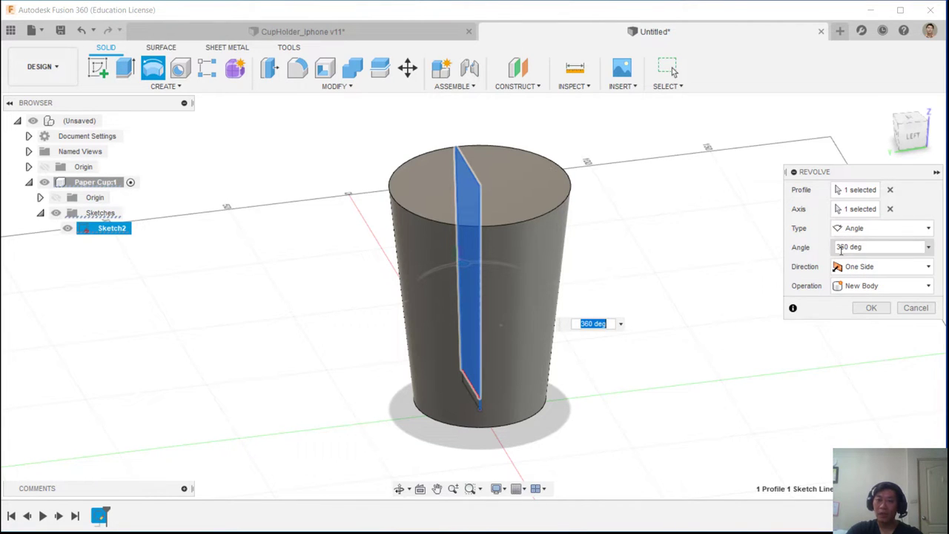
# Try a Symmetric revolve direction with an angle of 50° and reduce the angle to 40°
pyautogui.click(864, 266)
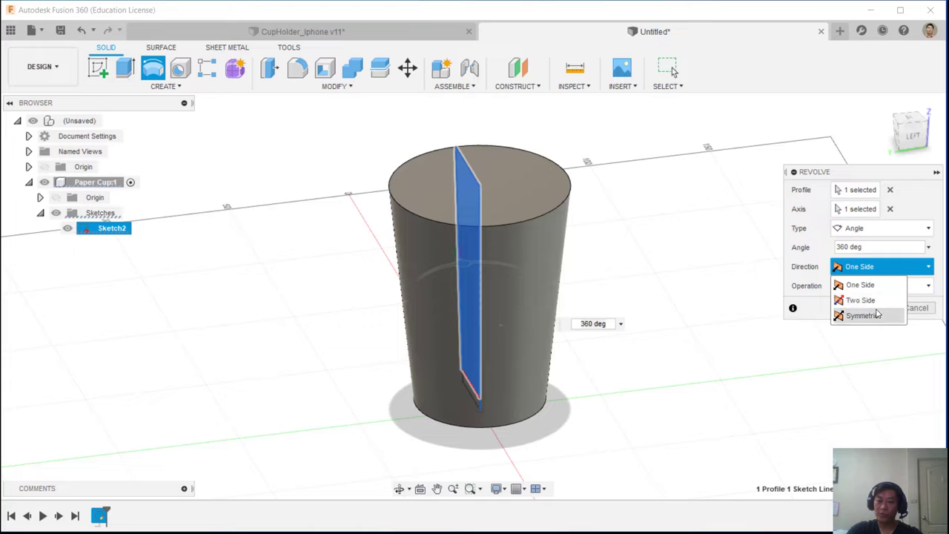
pyautogui.click(877, 318)
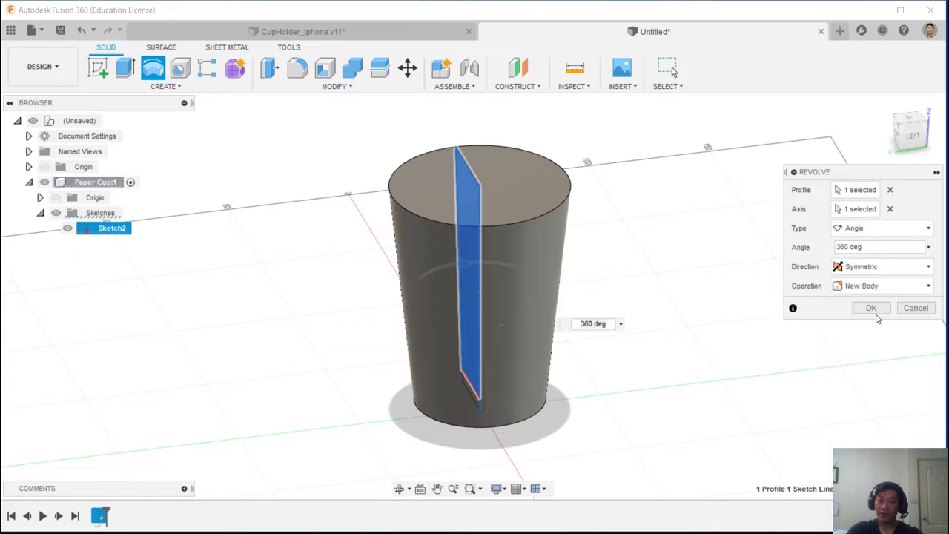
pyautogui.click(859, 248)
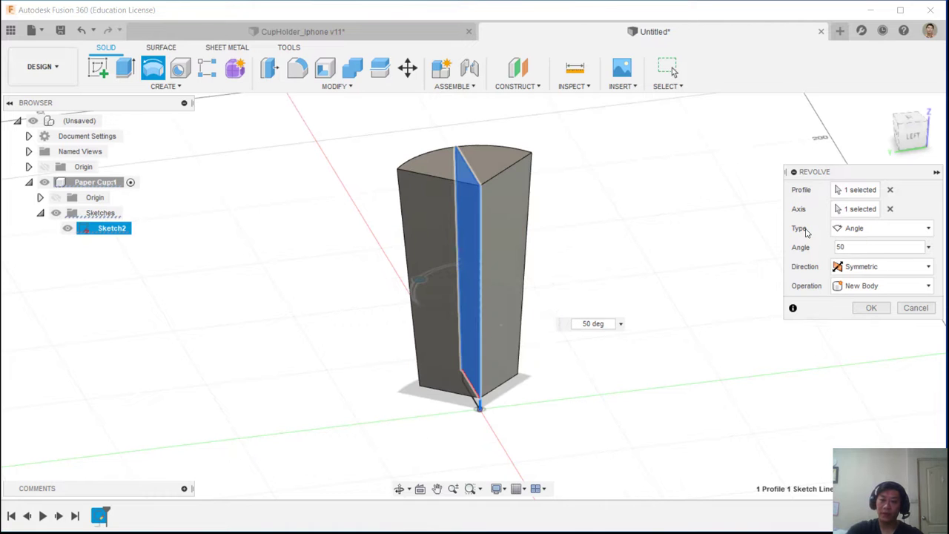
pyautogui.moveTo(422, 284)
pyautogui.mouseDown()
pyautogui.moveTo(413, 297)
pyautogui.moveTo(423, 259)
pyautogui.moveTo(413, 287)
pyautogui.moveTo(420, 275)
pyautogui.mouseUp()
# Try a Two Side revolve direction with 45° on each side of the profile
pyautogui.click(920, 266)
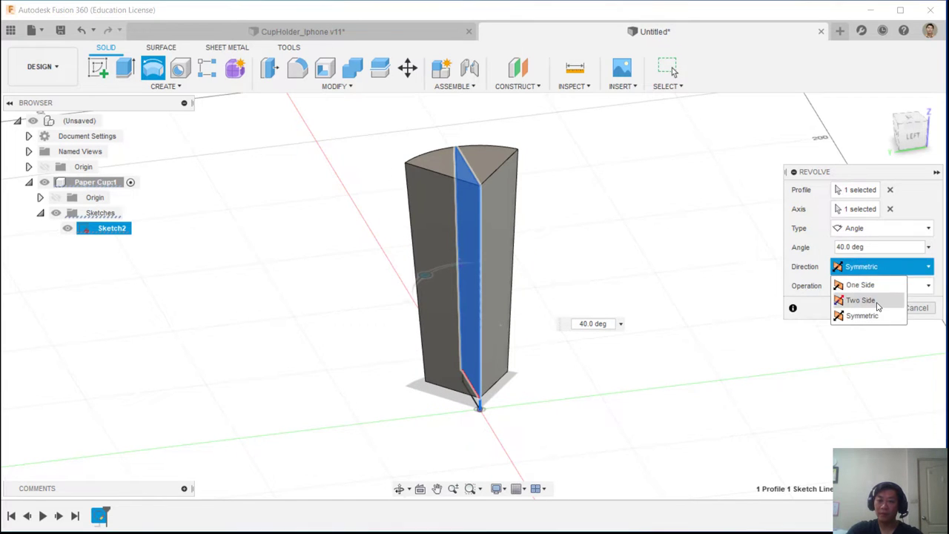
pyautogui.click(879, 300)
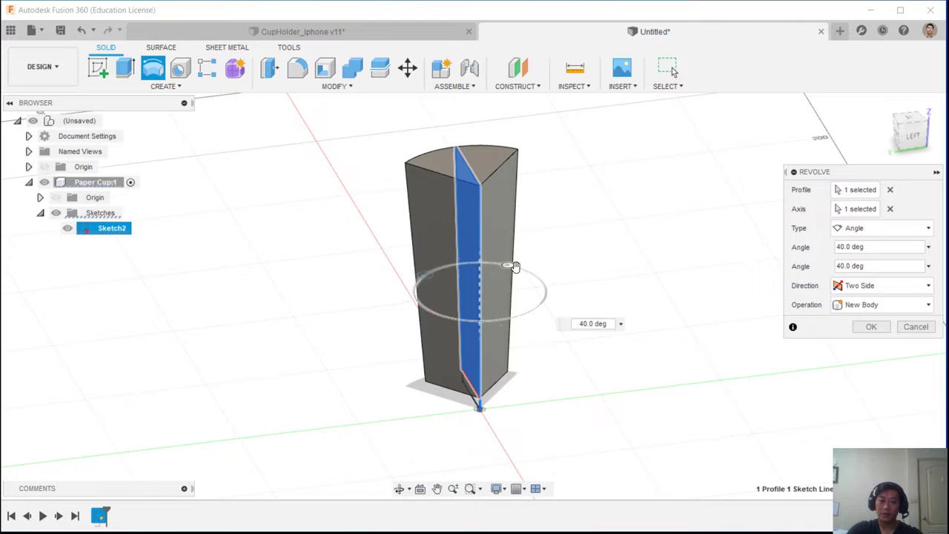
pyautogui.moveTo(516, 266)
pyautogui.mouseDown()
pyautogui.moveTo(530, 279)
pyautogui.moveTo(523, 262)
pyautogui.mouseUp()
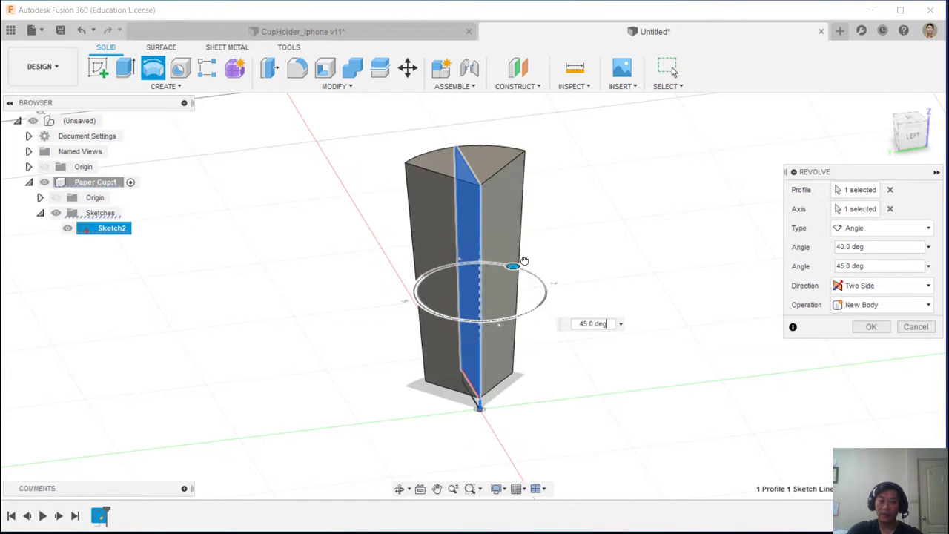
pyautogui.moveTo(425, 276)
pyautogui.mouseDown()
pyautogui.moveTo(413, 299)
pyautogui.moveTo(420, 275)
pyautogui.mouseUp()
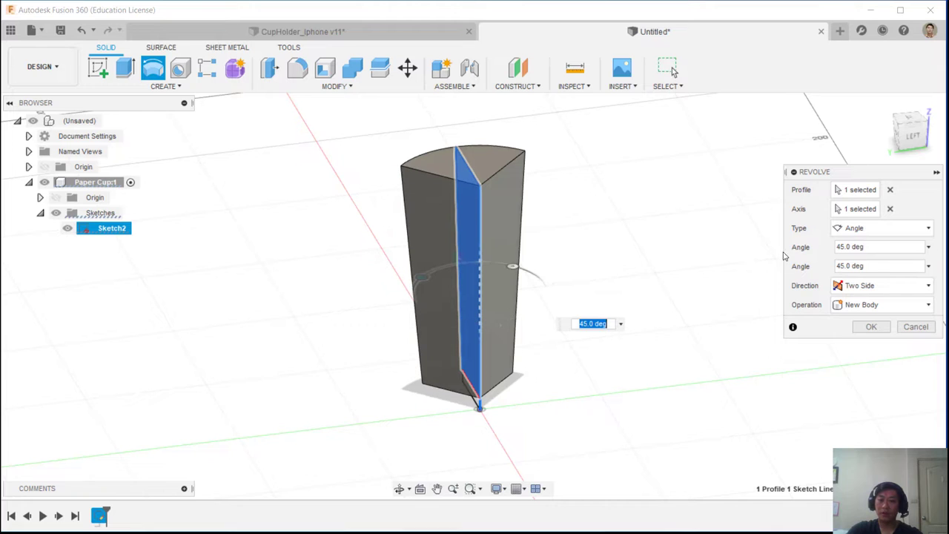
# Revolve the cup profile with the Full type as a new body
pyautogui.click(864, 228)
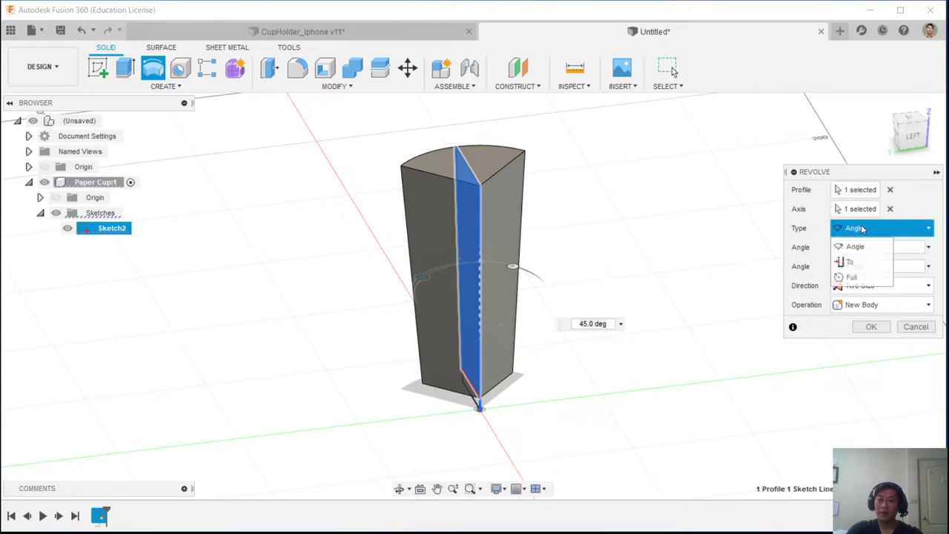
pyautogui.click(870, 278)
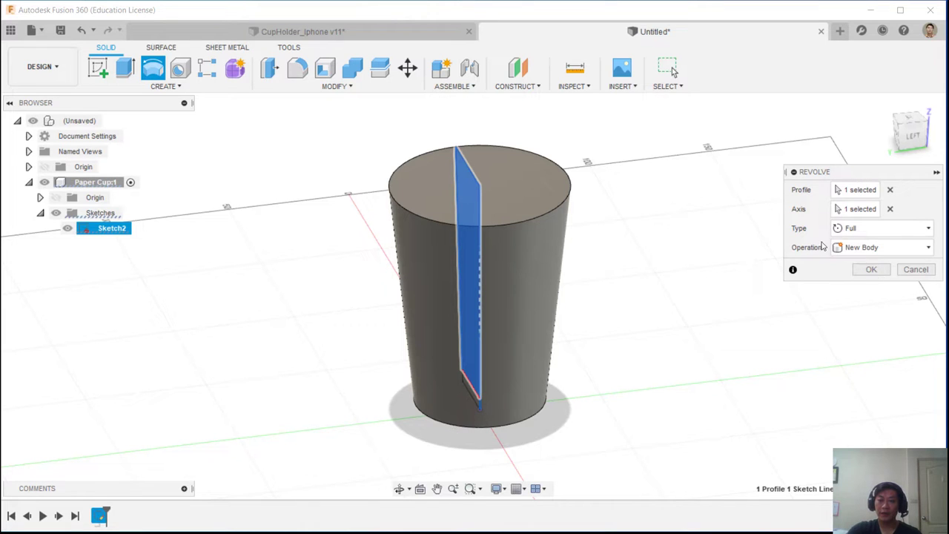
pyautogui.click(882, 250)
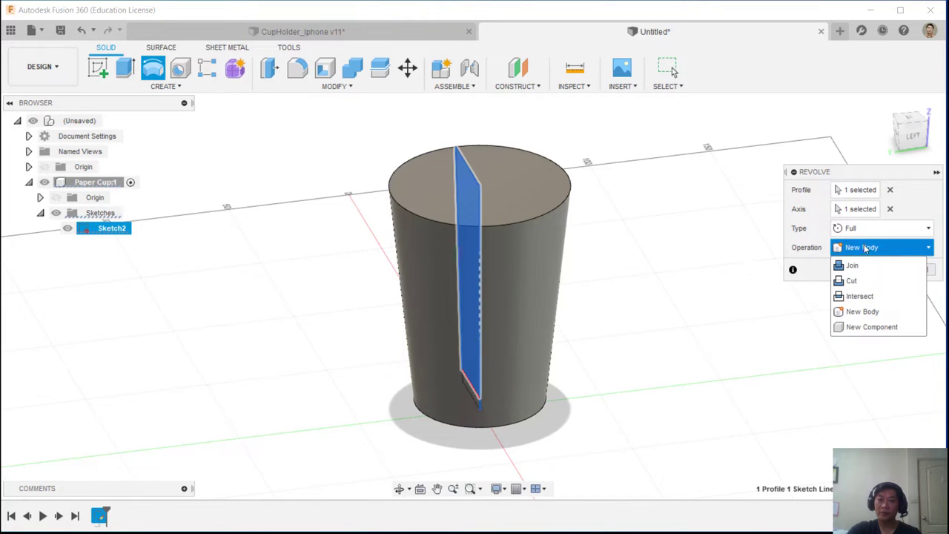
pyautogui.click(864, 249)
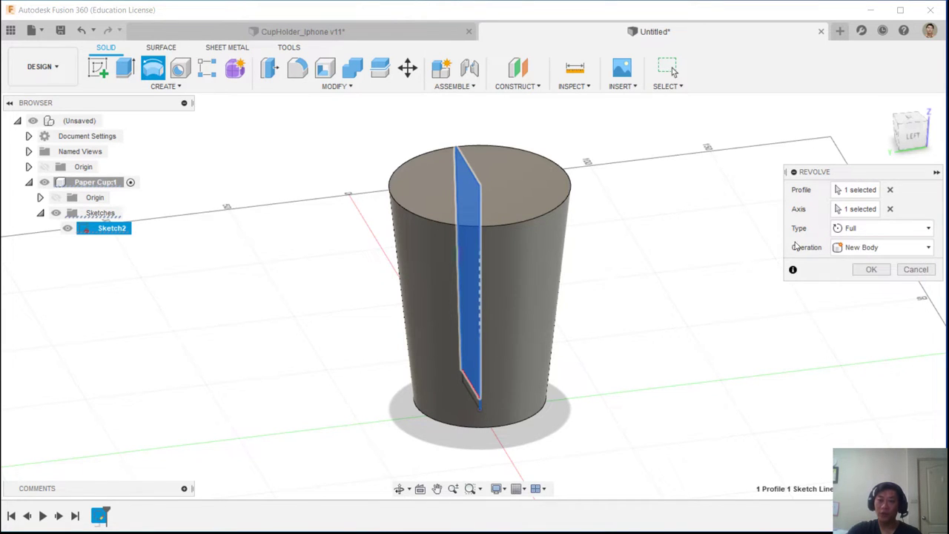
pyautogui.click(872, 271)
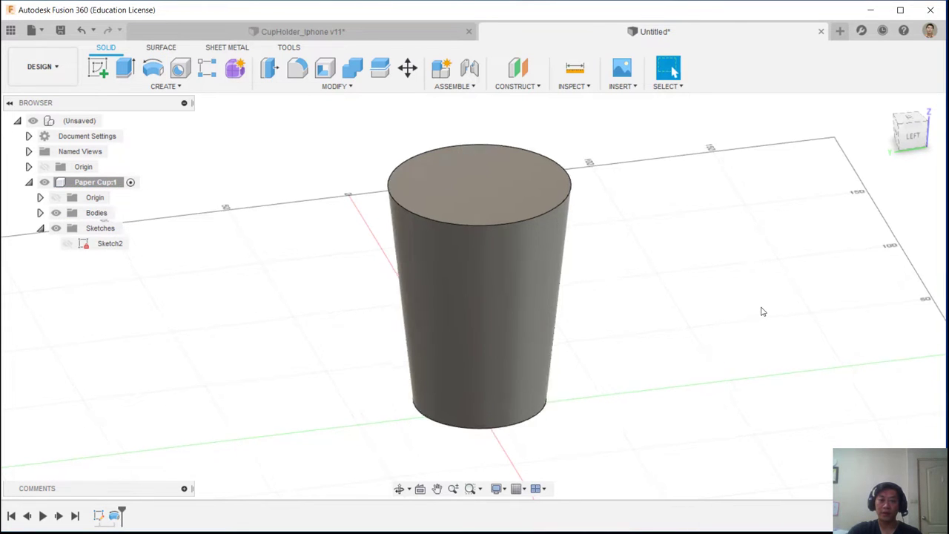
# Start a Shell on the cup by removing its top face, with an inside thickness of 5 mm
pyautogui.keyDown('shift'); pyautogui.moveTo(763, 311); pyautogui.dragTo(759, 296, button='middle'); pyautogui.keyUp('shift')
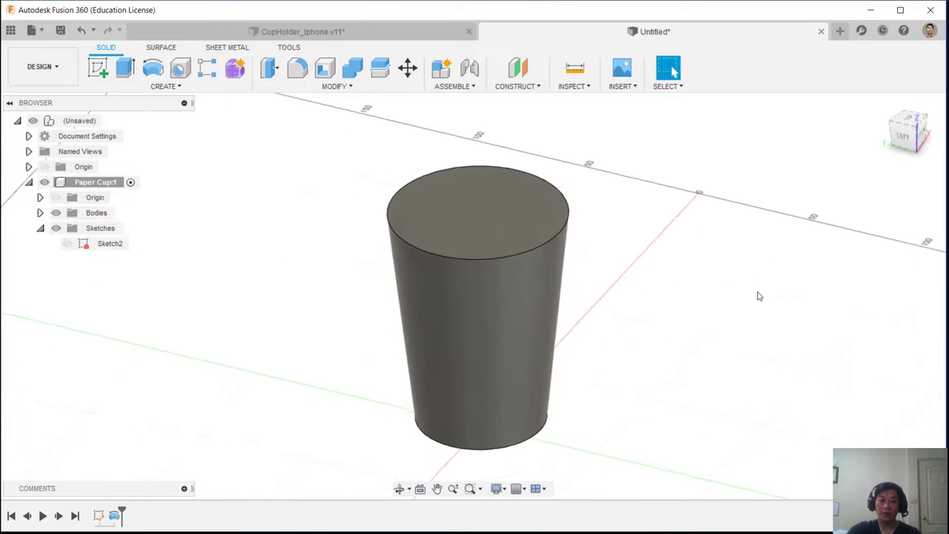
pyautogui.scroll(5, 595, 215)
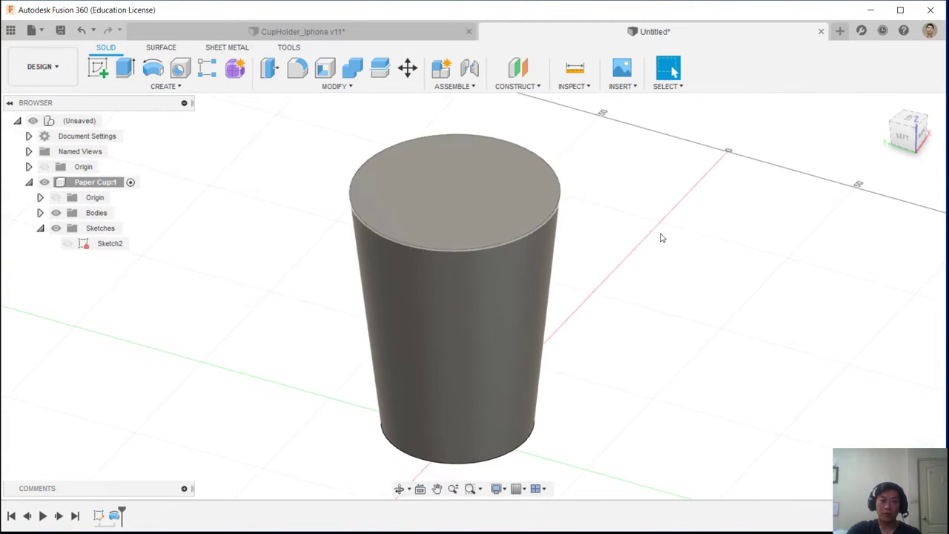
pyautogui.keyDown('shift'); pyautogui.moveTo(661, 238); pyautogui.dragTo(663, 260, button='middle'); pyautogui.keyUp('shift')
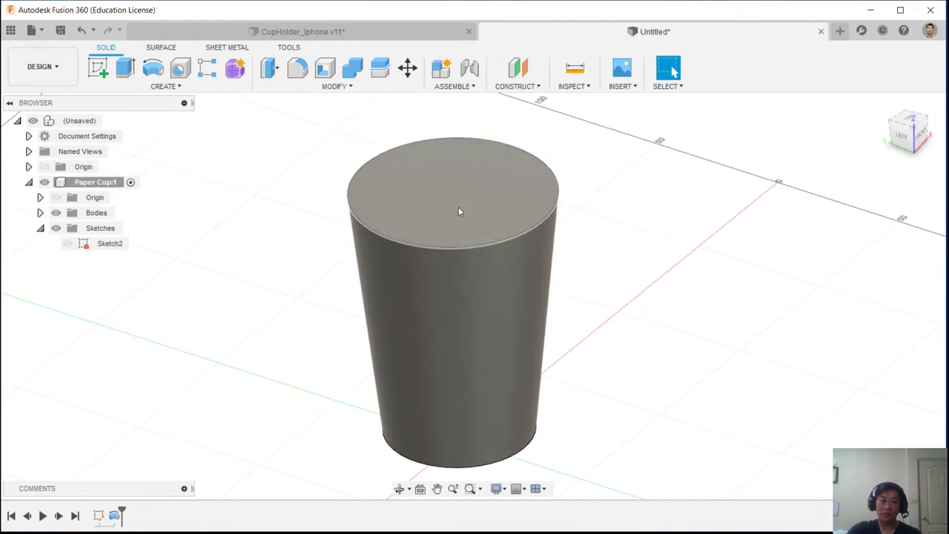
pyautogui.keyDown('shift'); pyautogui.moveTo(411, 243); pyautogui.dragTo(447, 216, button='middle'); pyautogui.keyUp('shift')
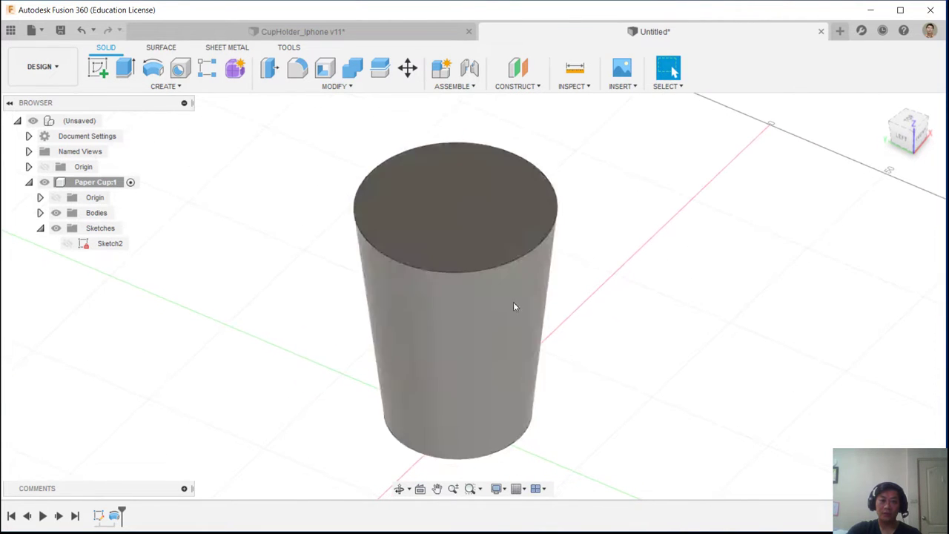
pyautogui.keyDown('shift'); pyautogui.moveTo(322, 256); pyautogui.dragTo(666, 279, button='middle'); pyautogui.keyUp('shift')
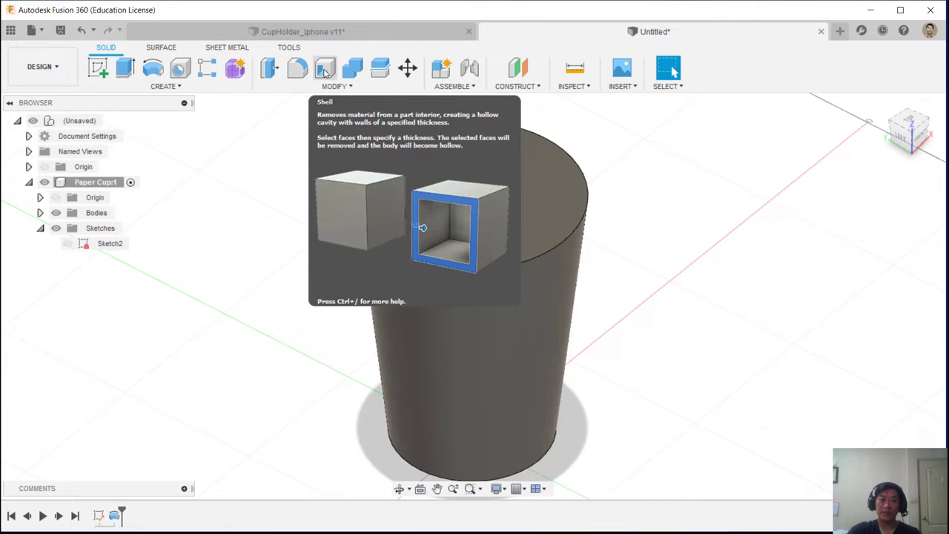
pyautogui.click(324, 72)
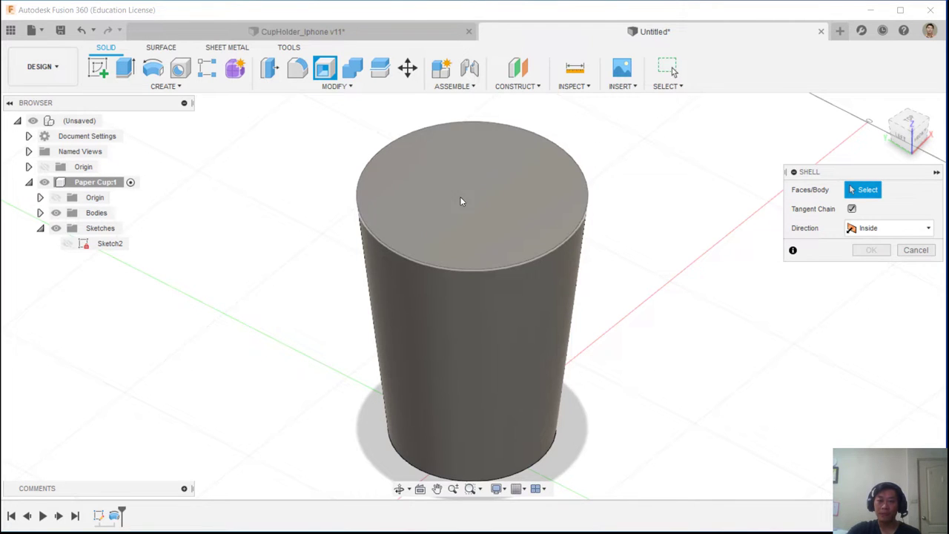
pyautogui.click(492, 192)
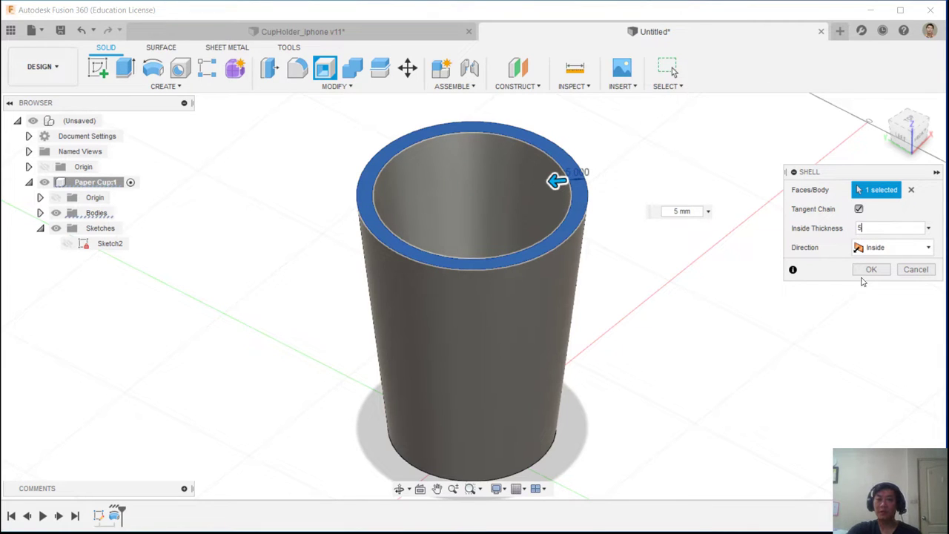
# Try the Outside shell direction, then Both, with 5 mm inside and outside thickness
pyautogui.click(880, 249)
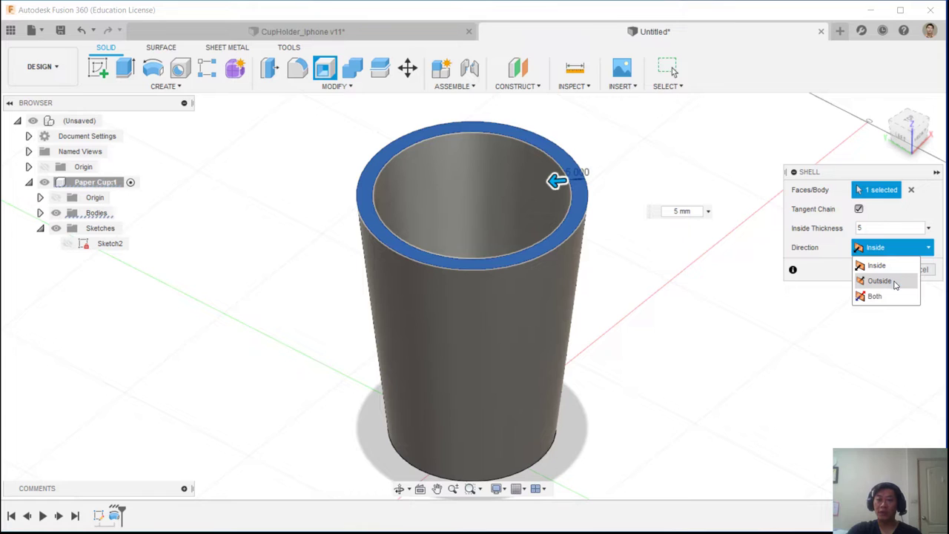
pyautogui.click(880, 281)
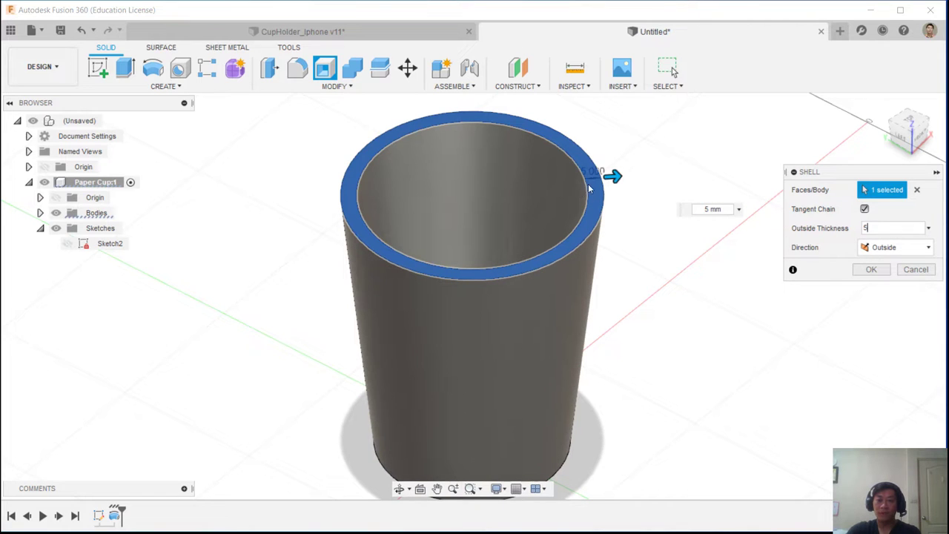
pyautogui.click(897, 249)
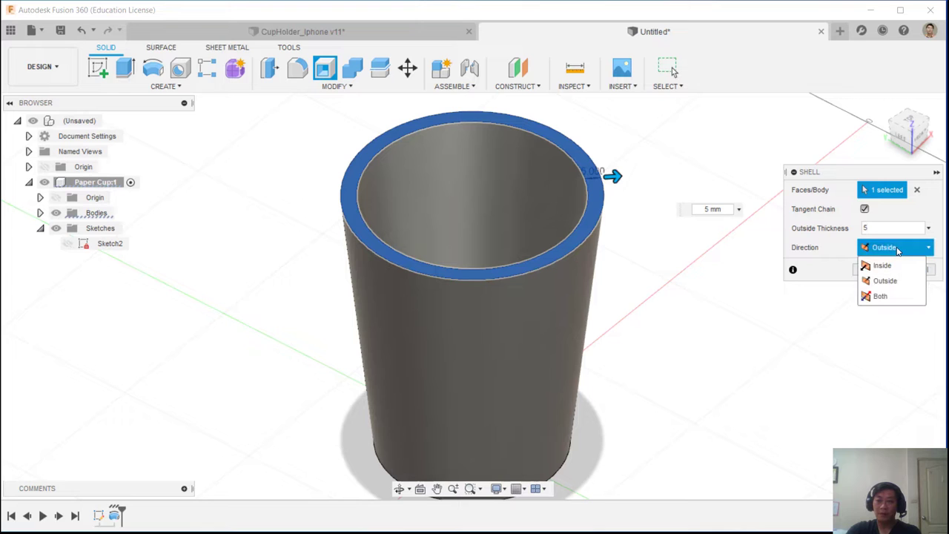
pyautogui.click(894, 296)
pyautogui.moveTo(561, 180)
pyautogui.mouseDown()
pyautogui.moveTo(541, 183)
pyautogui.moveTo(568, 178)
pyautogui.moveTo(554, 178)
pyautogui.mouseUp()
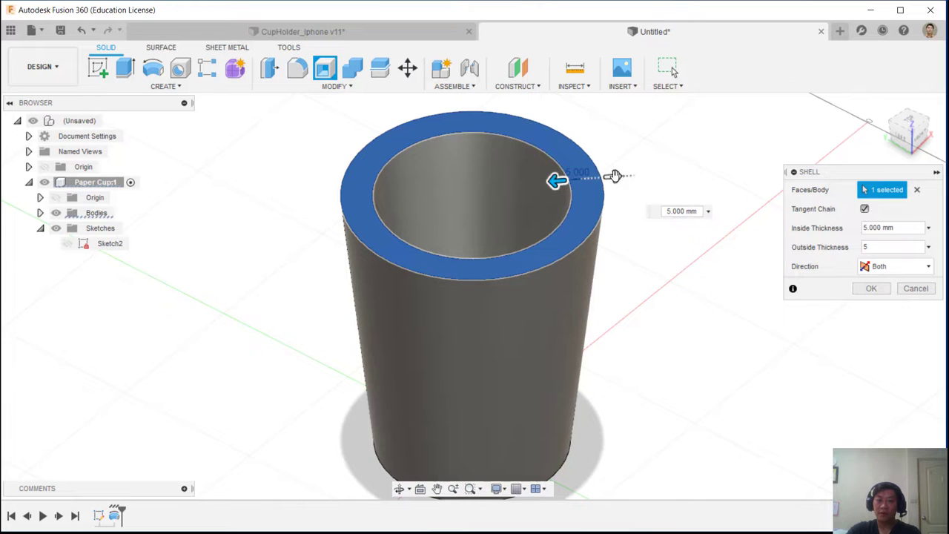
pyautogui.moveTo(614, 176)
pyautogui.mouseDown()
pyautogui.moveTo(646, 173)
pyautogui.moveTo(612, 173)
pyautogui.mouseUp()
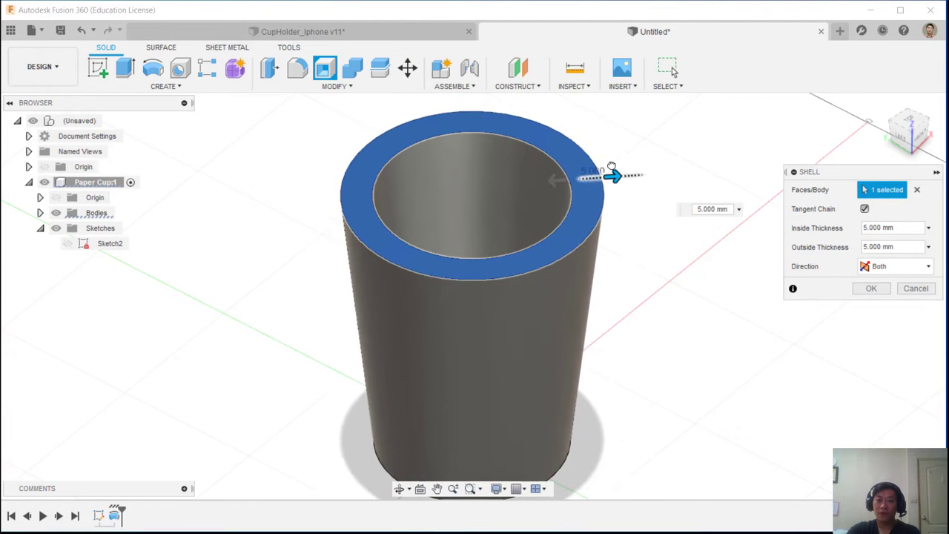
# Set the shell direction to Inside with a 1 mm wall thickness and apply the shell
pyautogui.click(904, 267)
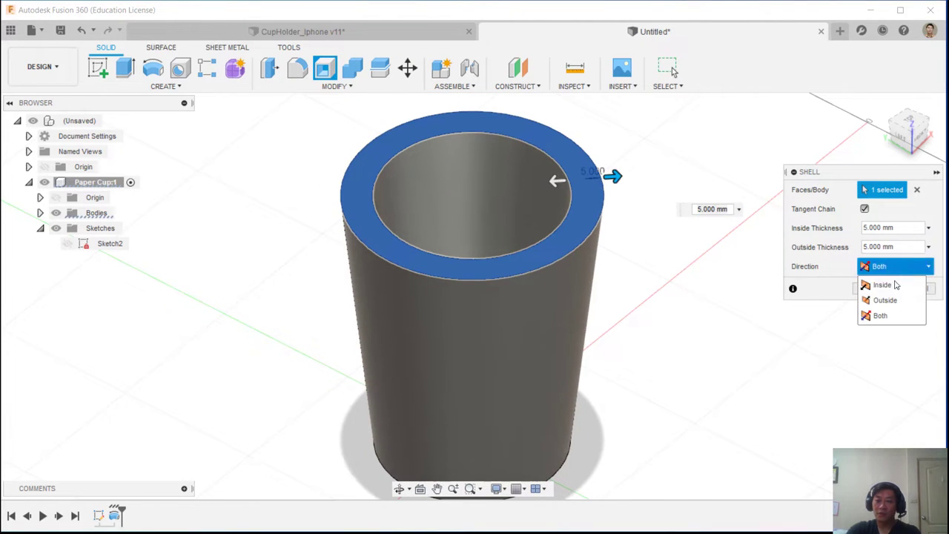
pyautogui.click(889, 283)
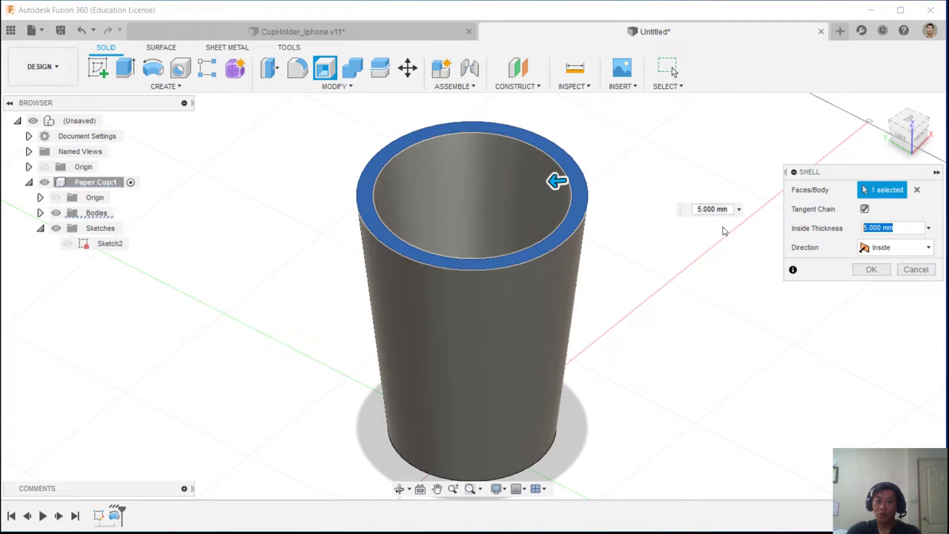
pyautogui.write('1')
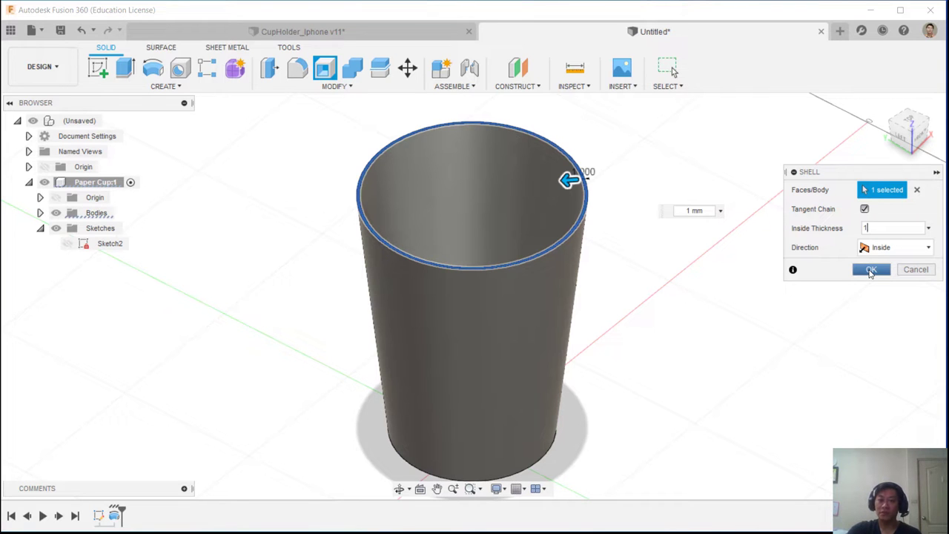
pyautogui.click(871, 272)
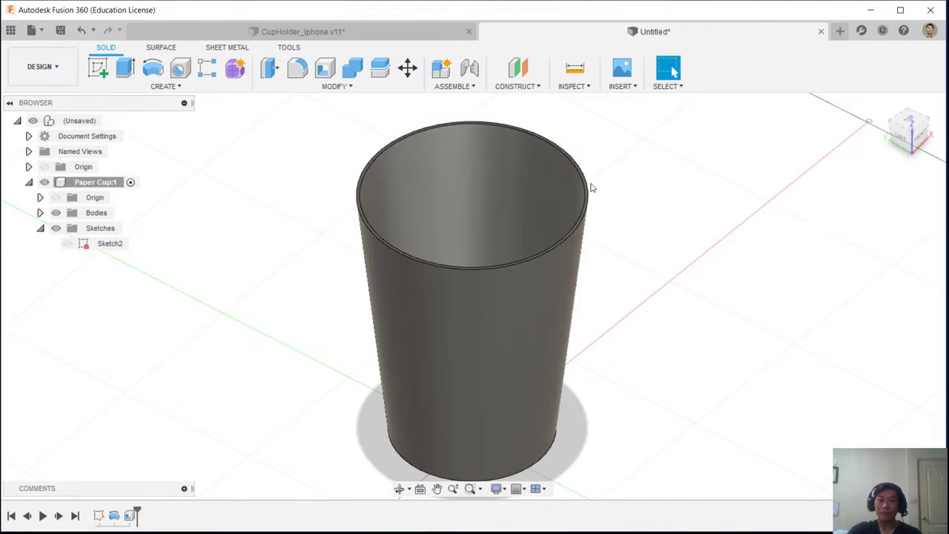
# Make the cup's profile sketch, Sketch2, visible again
pyautogui.scroll(3, 592, 187)
pyautogui.scroll(-5, 675, 179)
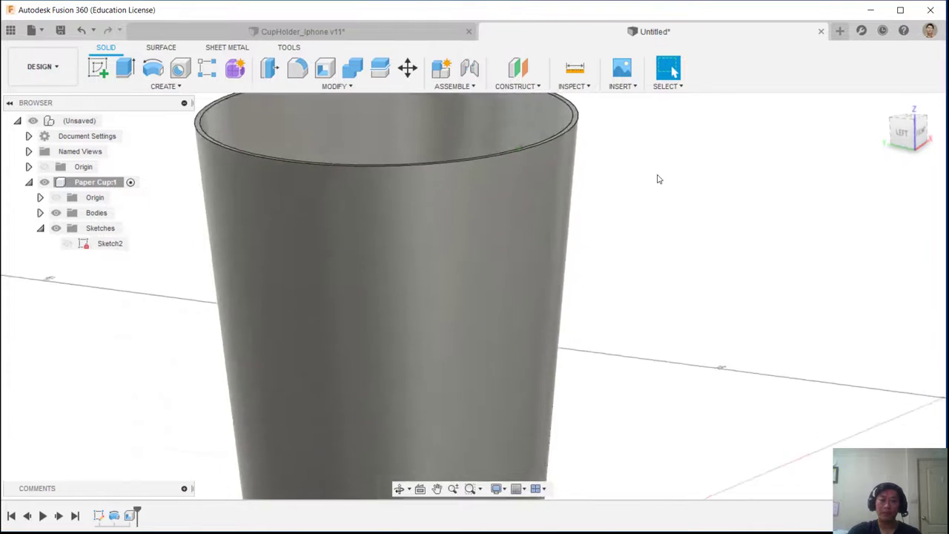
pyautogui.moveTo(660, 178)
pyautogui.keyDown('shift'); pyautogui.mouseDown(button='middle')
pyautogui.moveTo(144, 218)
pyautogui.moveTo(600, 347)
pyautogui.moveTo(744, 373)
pyautogui.moveTo(723, 361)
pyautogui.moveTo(314, 319)
pyautogui.moveTo(657, 366)
pyautogui.moveTo(645, 348)
pyautogui.mouseUp(button='middle'); pyautogui.keyUp('shift')
pyautogui.click(68, 244)
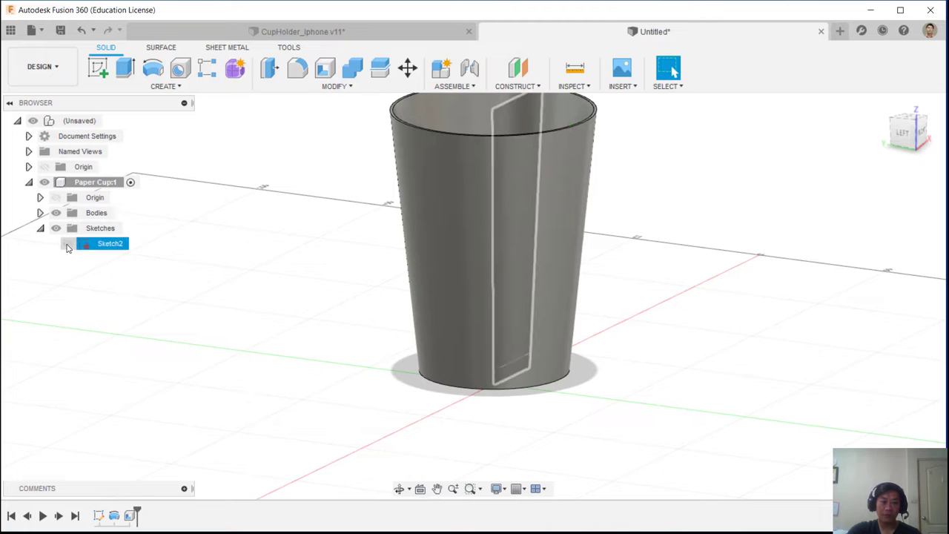
pyautogui.click(67, 246)
pyautogui.keyDown('shift'); pyautogui.moveTo(732, 383); pyautogui.dragTo(579, 352, button='middle'); pyautogui.keyUp('shift')
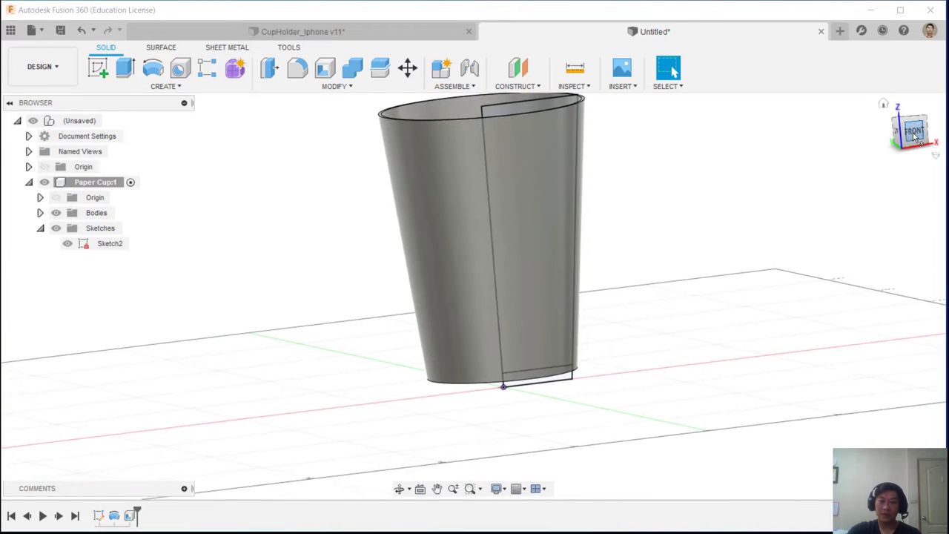
# Revolve the thin bottom strip of the sketch fully around the cup's vertical centre line and join it to the cup body
pyautogui.click(917, 139)
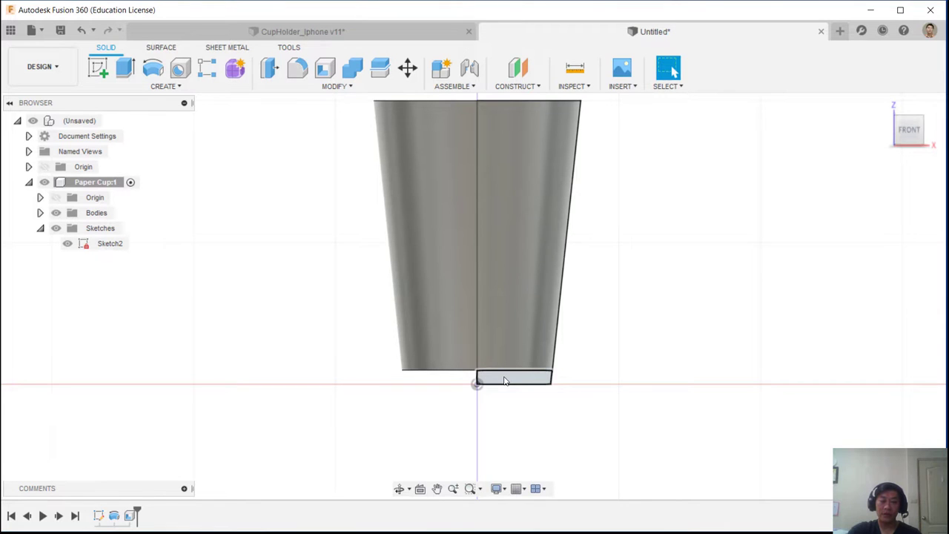
pyautogui.scroll(4, 504, 381)
pyautogui.scroll(-1, 676, 363)
pyautogui.moveTo(742, 342); pyautogui.dragTo(738, 378, button='middle')
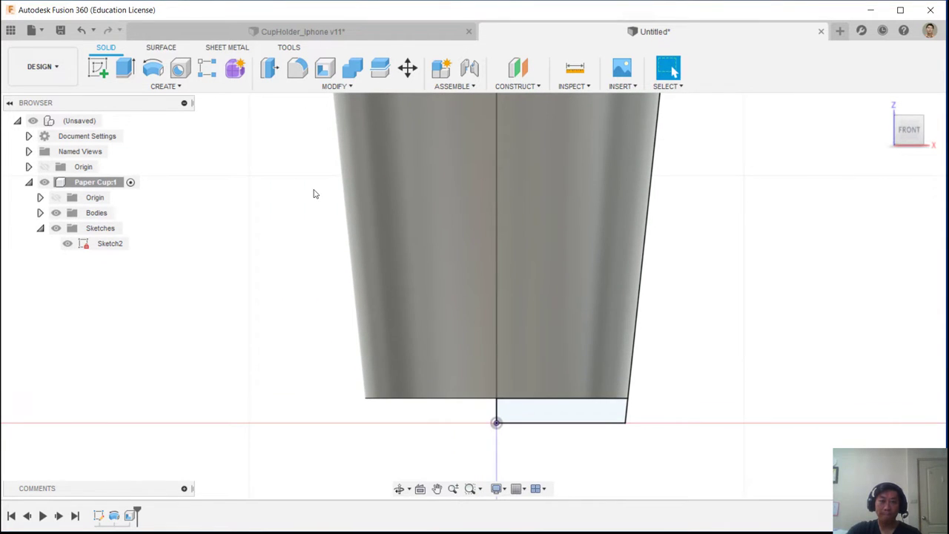
pyautogui.click(153, 70)
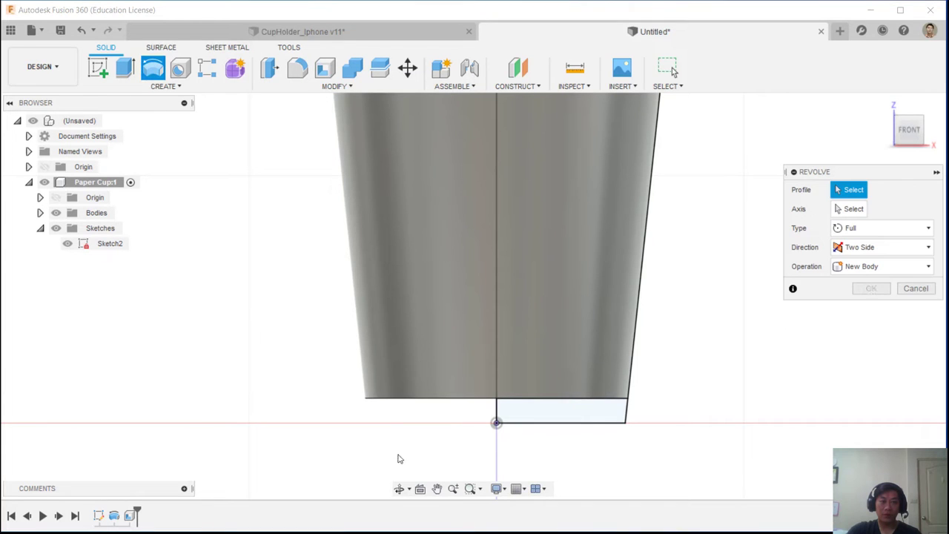
pyautogui.click(584, 408)
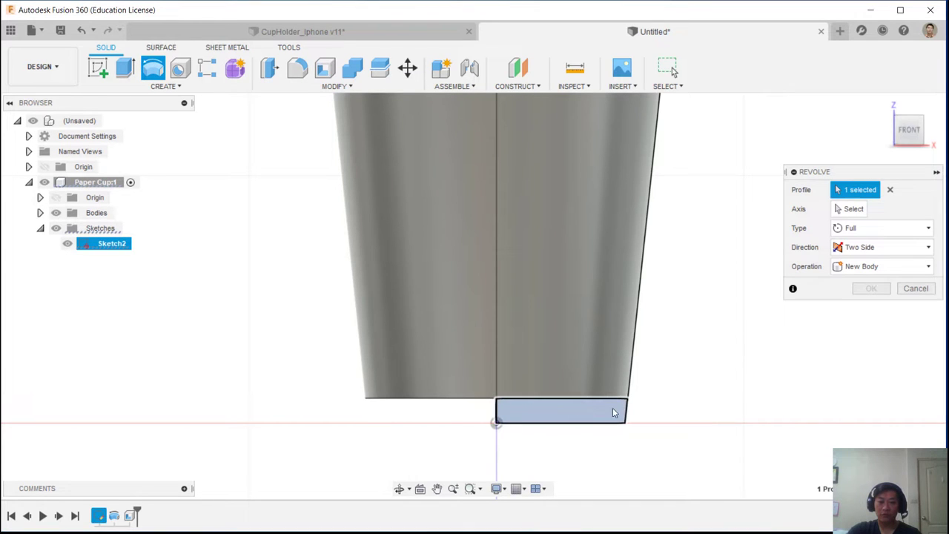
pyautogui.click(843, 209)
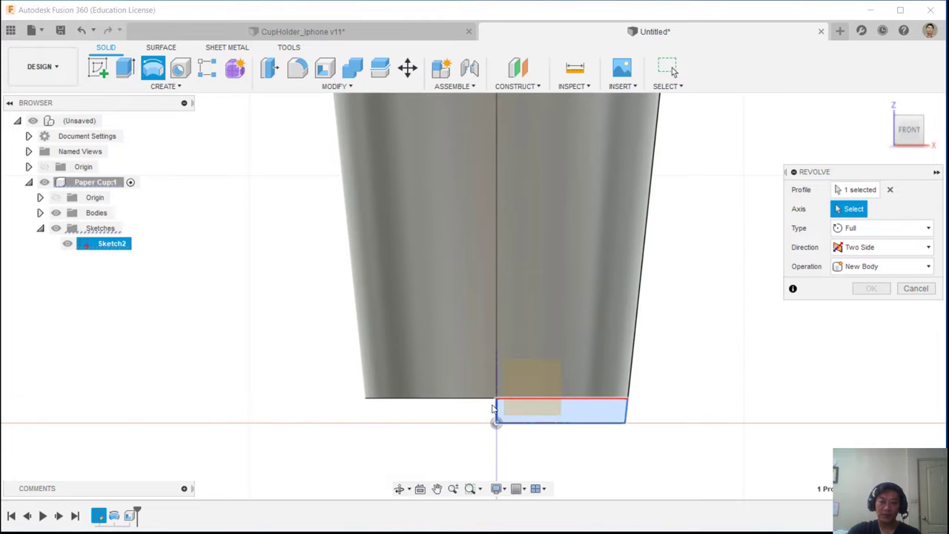
pyautogui.click(496, 365)
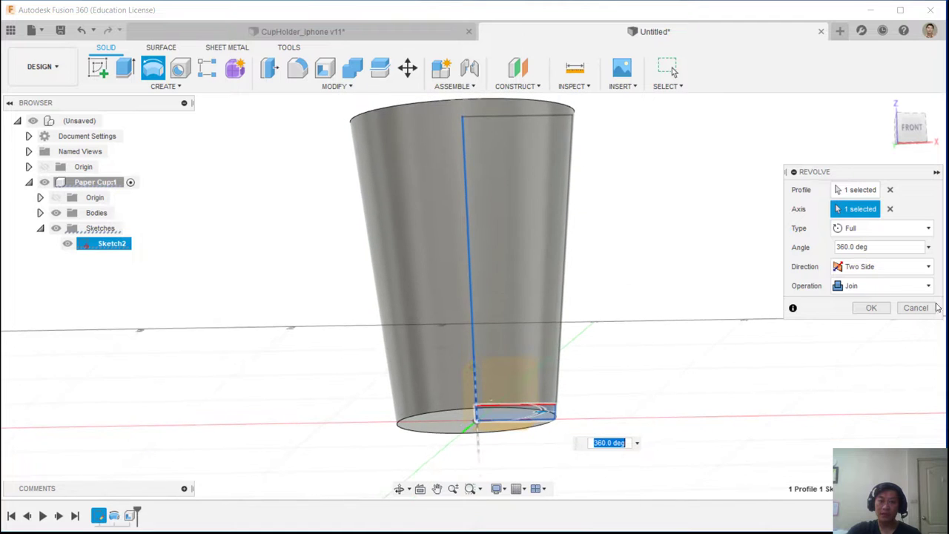
pyautogui.click(874, 287)
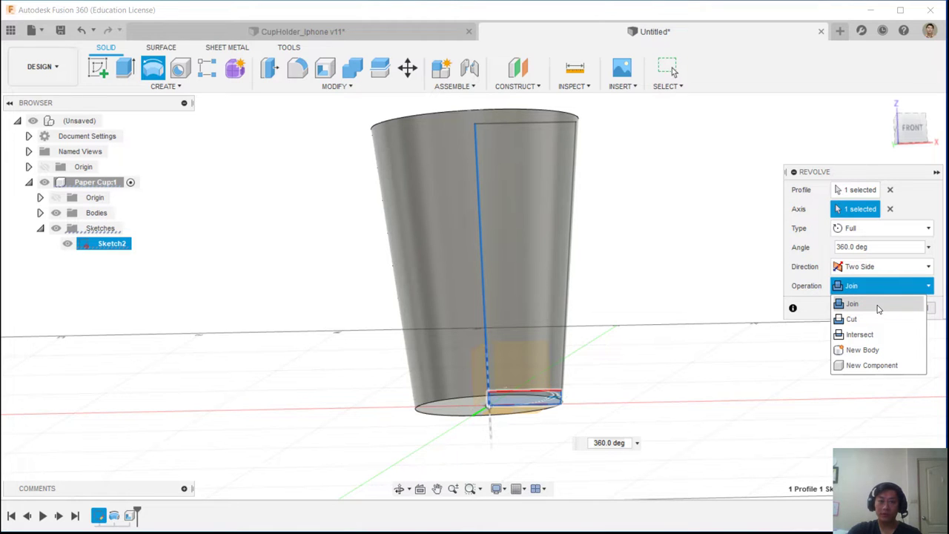
pyautogui.click(878, 307)
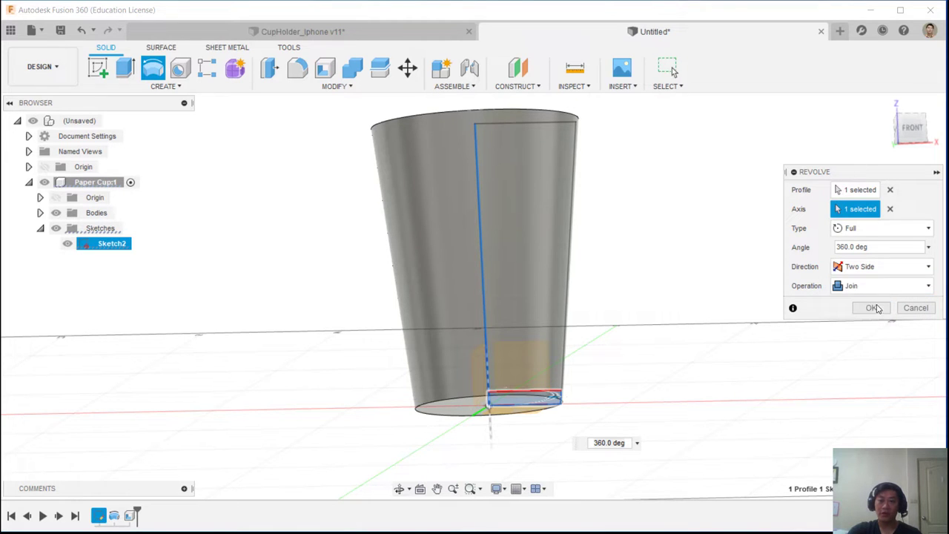
pyautogui.click(875, 308)
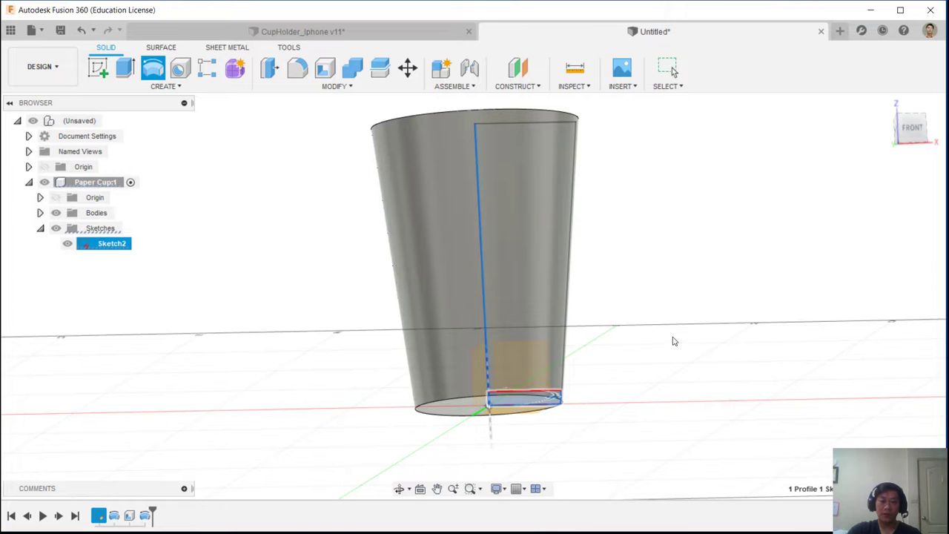
# Examine the cup's base in a section analysis cut through the vertical XZ plane, and close the analysis without keeping it
pyautogui.moveTo(671, 294)
pyautogui.mouseDown(button='middle')
pyautogui.moveTo(663, 331)
pyautogui.moveTo(659, 305)
pyautogui.moveTo(526, 326)
pyautogui.moveTo(546, 319)
pyautogui.mouseUp(button='middle')
pyautogui.scroll(-2, 655, 311)
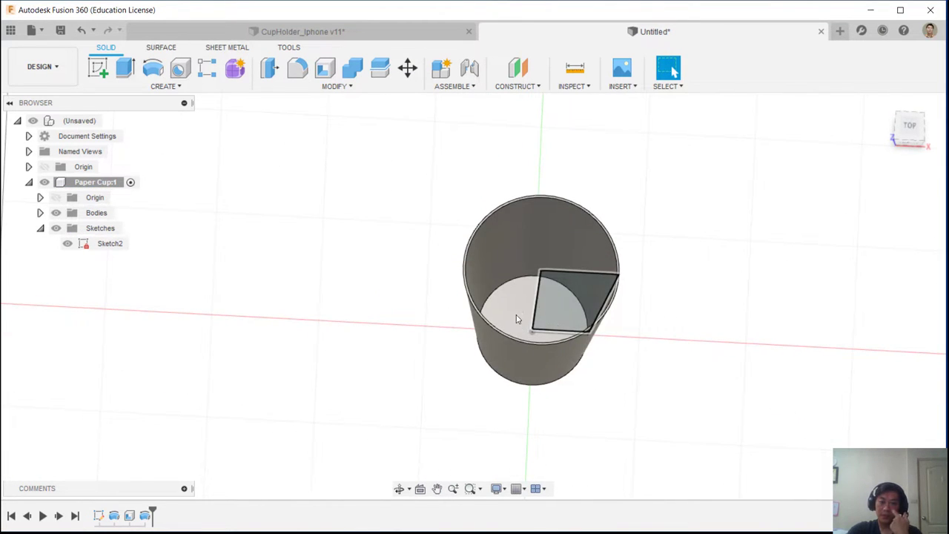
pyautogui.keyDown('shift'); pyautogui.moveTo(742, 237); pyautogui.dragTo(569, 106, button='middle'); pyautogui.keyUp('shift')
pyautogui.click(575, 86)
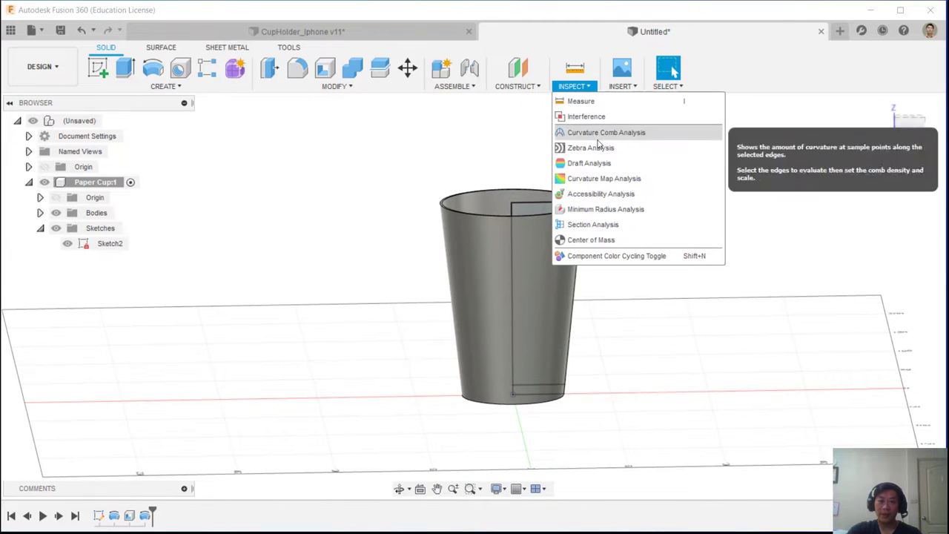
pyautogui.click(593, 224)
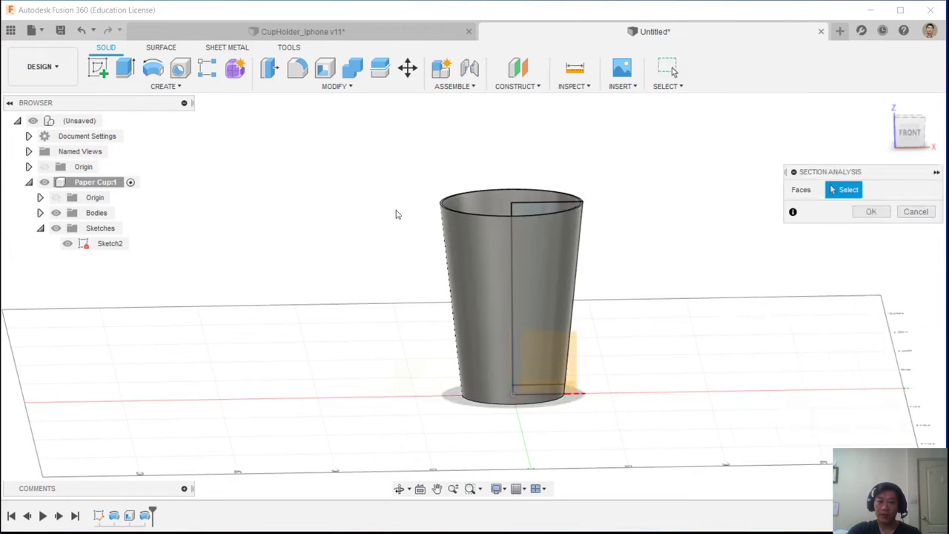
pyautogui.click(572, 344)
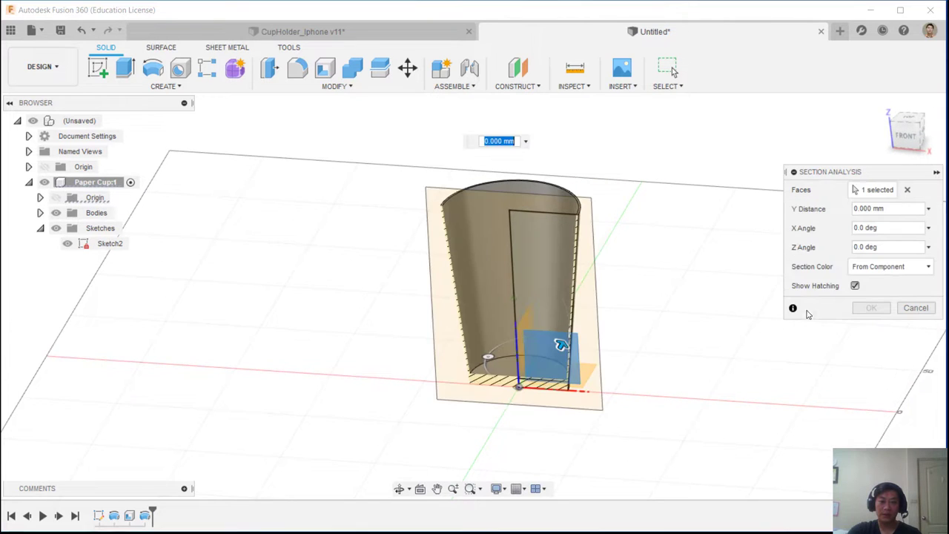
pyautogui.scroll(5, 627, 385)
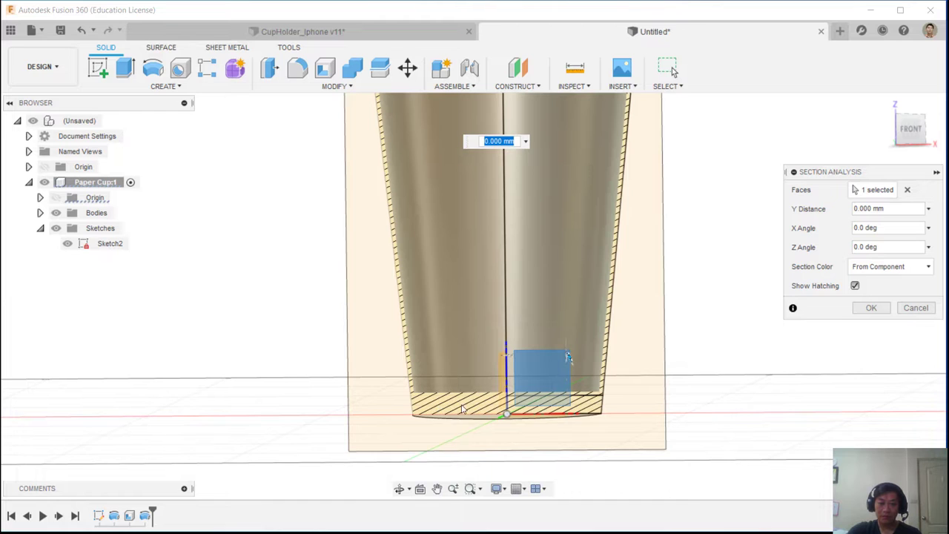
pyautogui.keyDown('shift'); pyautogui.moveTo(461, 409); pyautogui.dragTo(482, 412, button='middle'); pyautogui.keyUp('shift')
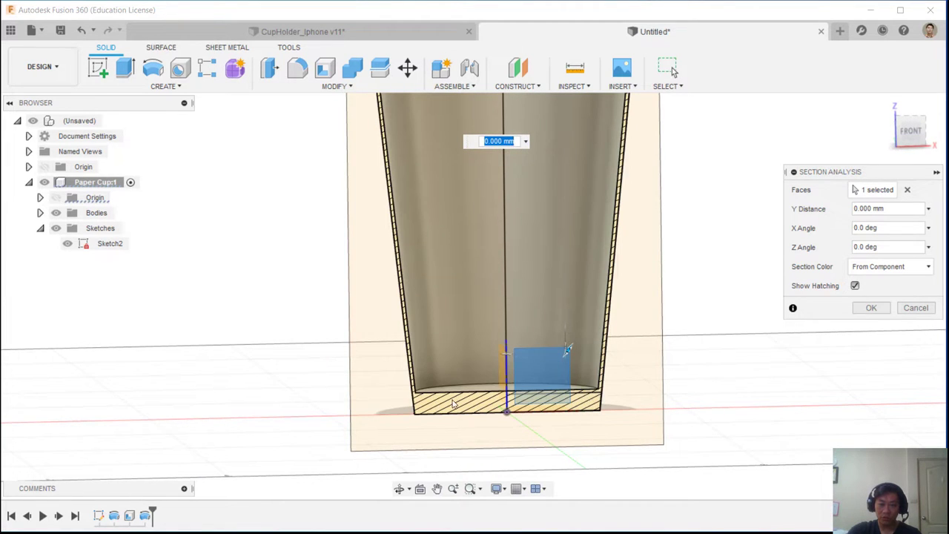
pyautogui.click(915, 308)
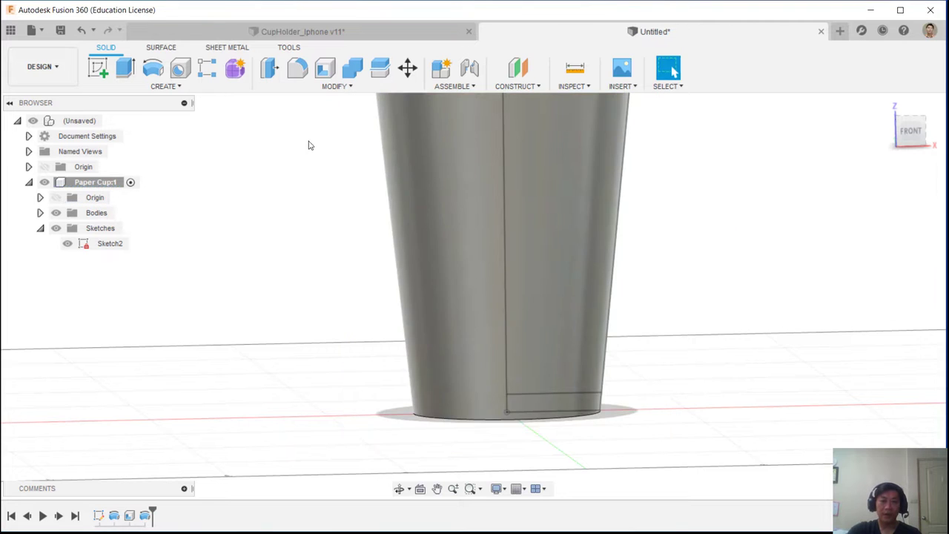
# Shell the underside of the cup, removing its bottom face with a 1 mm inside thickness
pyautogui.scroll(-2, 299, 225)
pyautogui.click(330, 72)
pyautogui.keyDown('shift'); pyautogui.moveTo(671, 255); pyautogui.dragTo(657, 218, button='middle'); pyautogui.keyUp('shift')
pyautogui.click(494, 402)
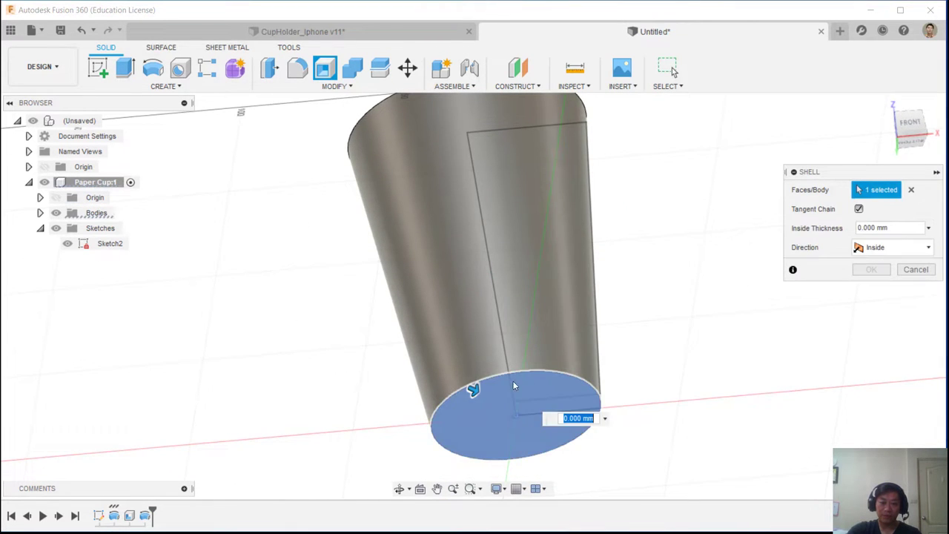
pyautogui.keyDown('shift'); pyautogui.moveTo(638, 411); pyautogui.dragTo(662, 359, button='middle'); pyautogui.keyUp('shift')
pyautogui.write('1')
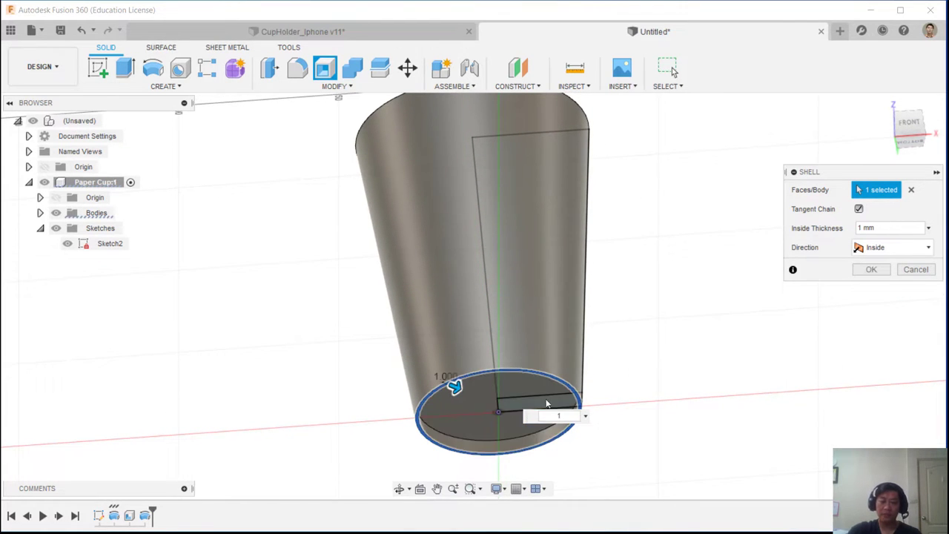
pyautogui.keyDown('shift'); pyautogui.moveTo(547, 402); pyautogui.dragTo(511, 423, button='middle'); pyautogui.keyUp('shift')
pyautogui.click(873, 269)
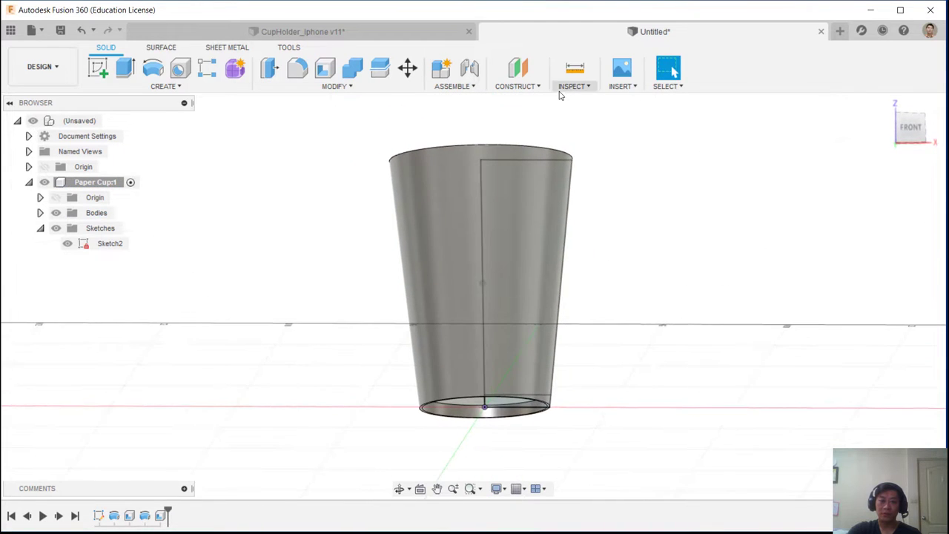
# Check the hollowed underside and raised floor with another XZ-plane section analysis, and discard the analysis
pyautogui.click(575, 86)
pyautogui.click(612, 231)
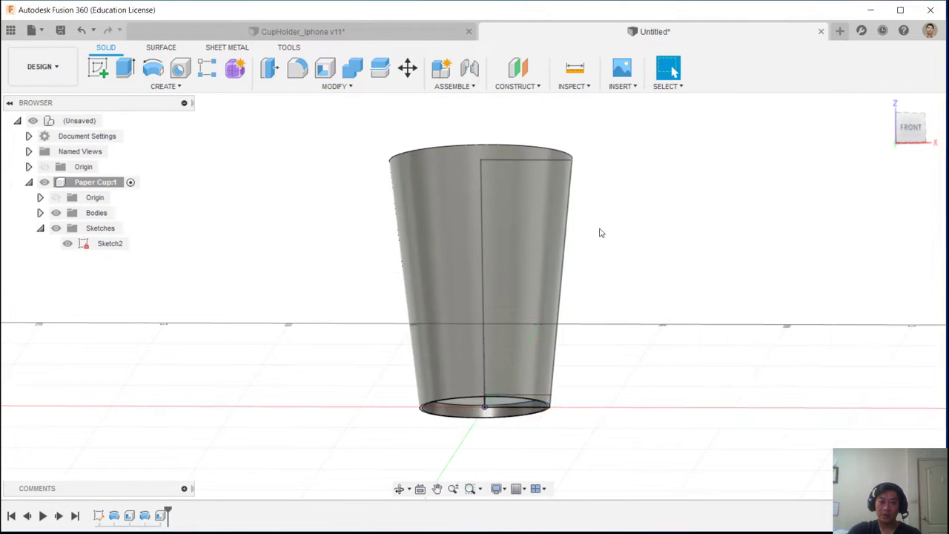
pyautogui.click(524, 366)
pyautogui.scroll(5, 468, 419)
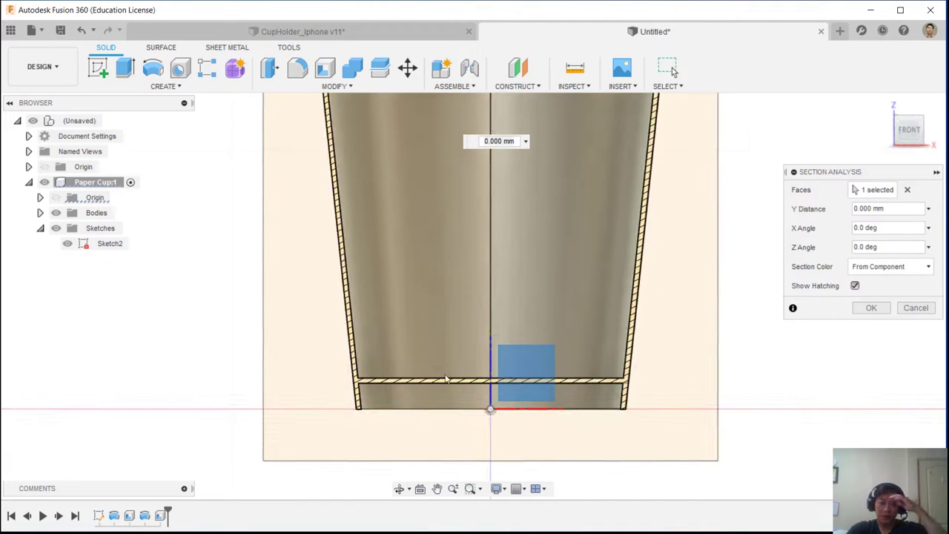
pyautogui.scroll(-3, 612, 397)
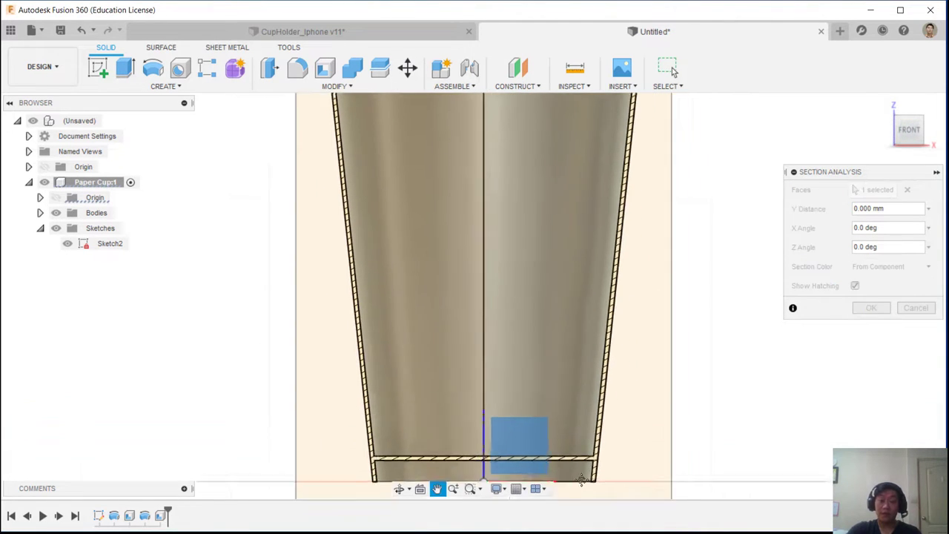
pyautogui.moveTo(458, 195)
pyautogui.mouseDown(button='middle')
pyautogui.moveTo(414, 232)
pyautogui.moveTo(479, 69)
pyautogui.mouseUp(button='middle')
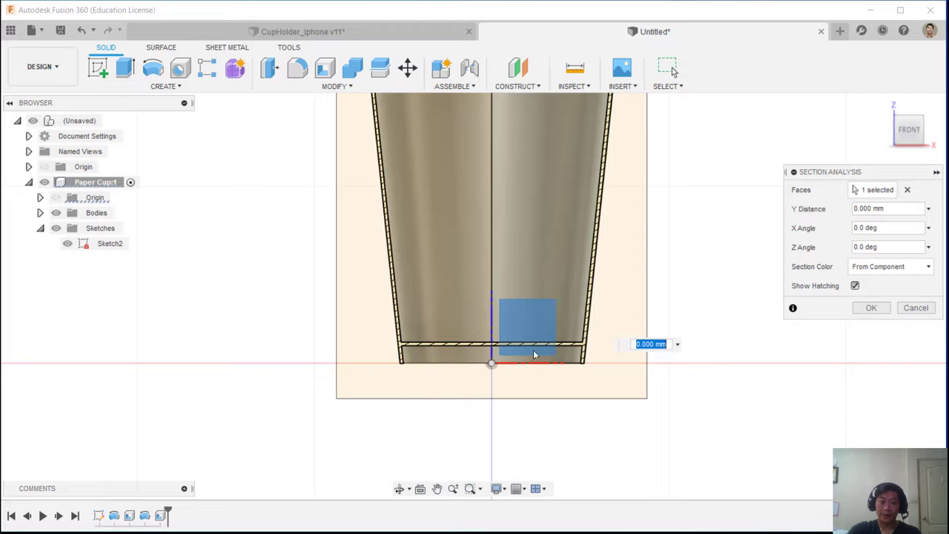
pyautogui.click(916, 308)
# Start a Pipe with a circular section along the cup's top rim edge and set its operation to Join
pyautogui.scroll(-4, 764, 282)
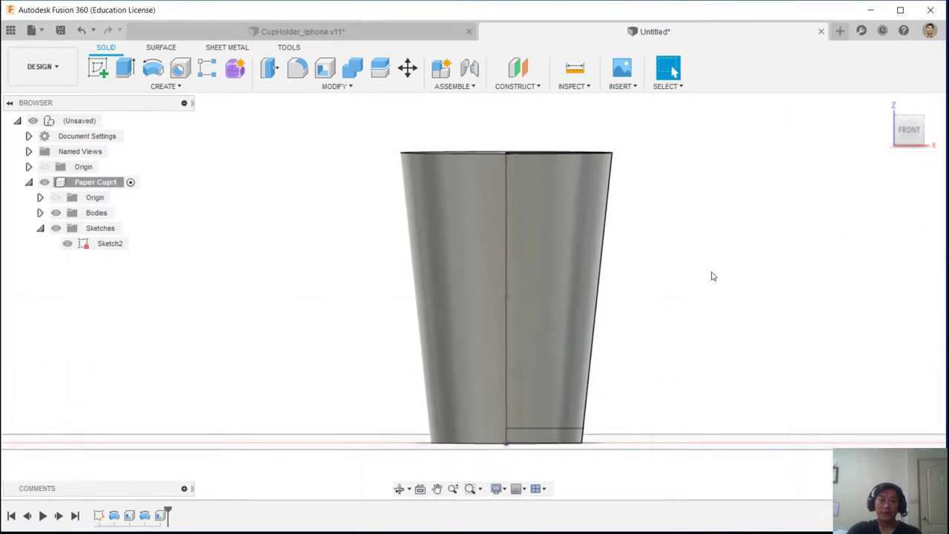
pyautogui.keyDown('shift'); pyautogui.moveTo(712, 276); pyautogui.dragTo(651, 208, button='middle'); pyautogui.keyUp('shift')
pyautogui.scroll(6, 650, 208)
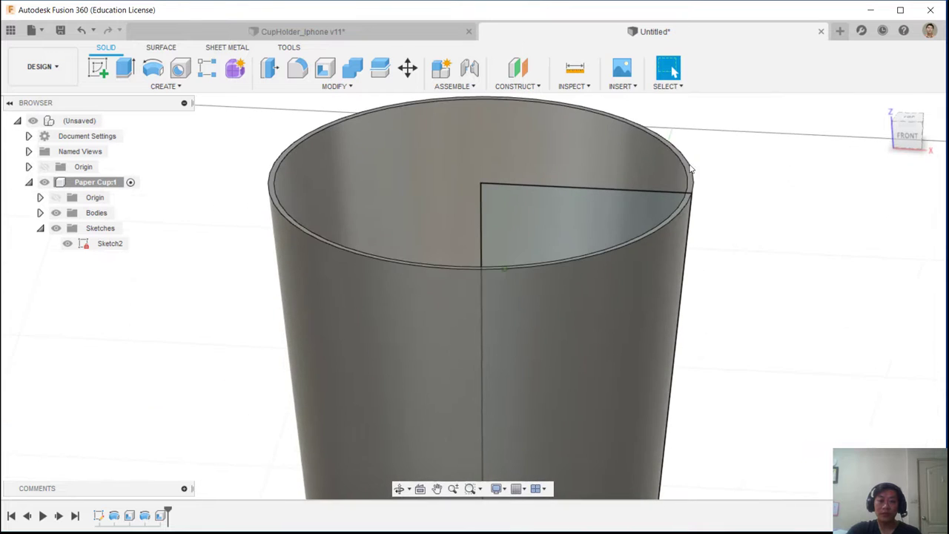
pyautogui.keyDown('shift'); pyautogui.moveTo(690, 170); pyautogui.dragTo(678, 237, button='middle'); pyautogui.keyUp('shift')
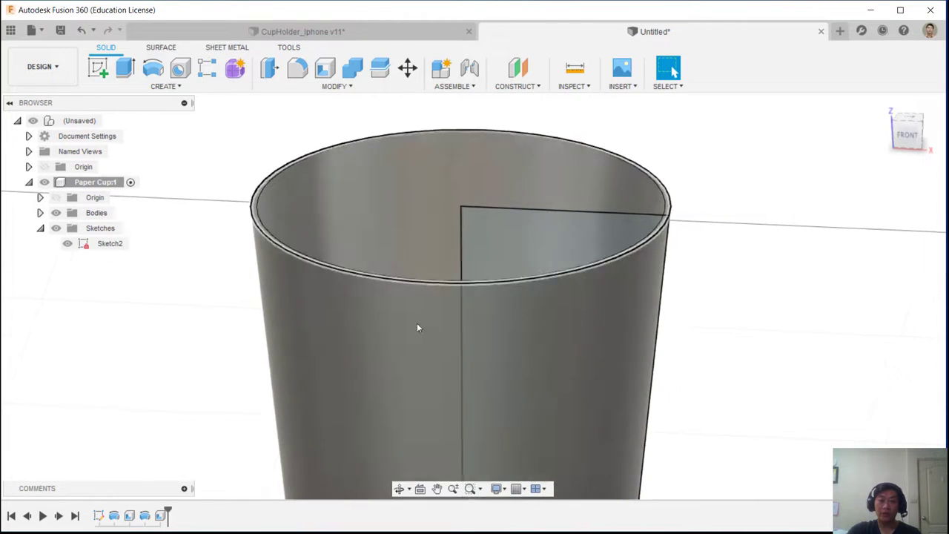
pyautogui.keyDown('shift'); pyautogui.moveTo(673, 197); pyautogui.dragTo(718, 213, button='middle'); pyautogui.keyUp('shift')
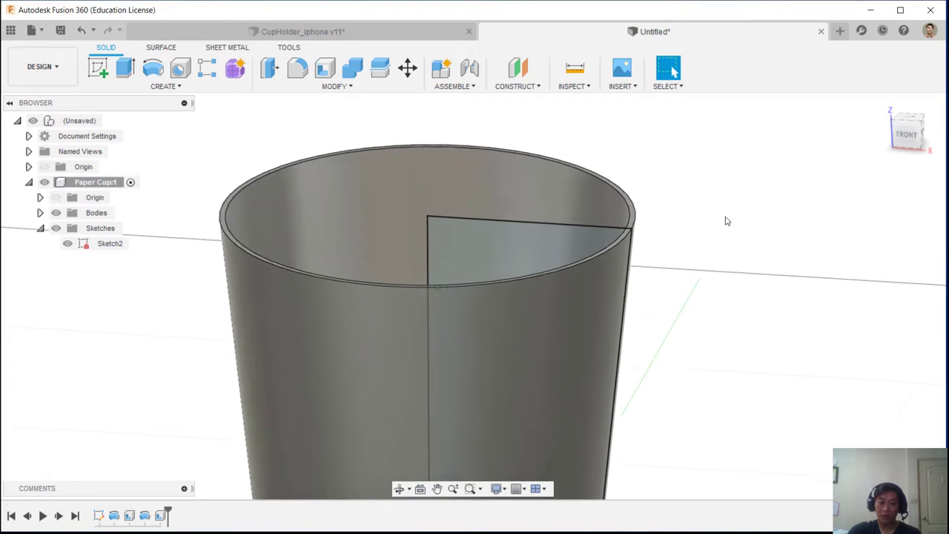
pyautogui.scroll(2, 750, 191)
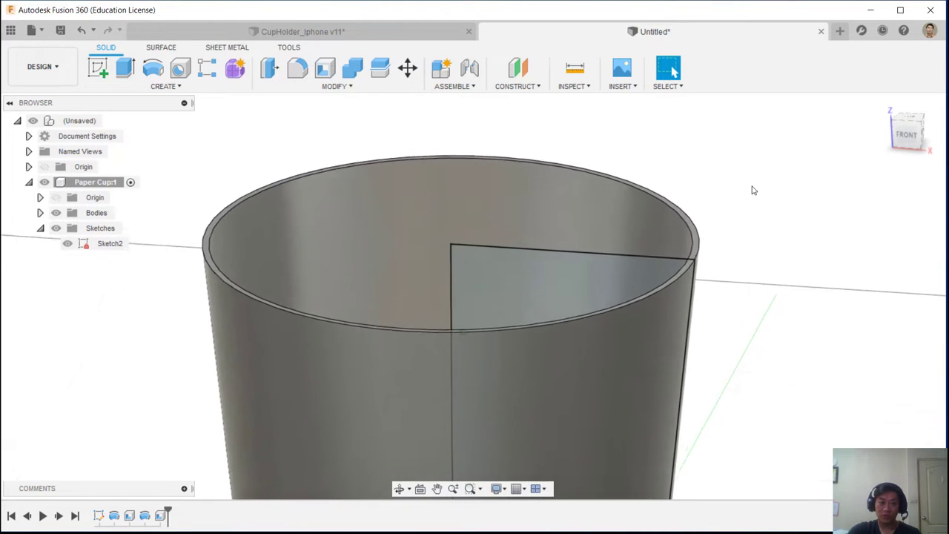
pyautogui.click(167, 86)
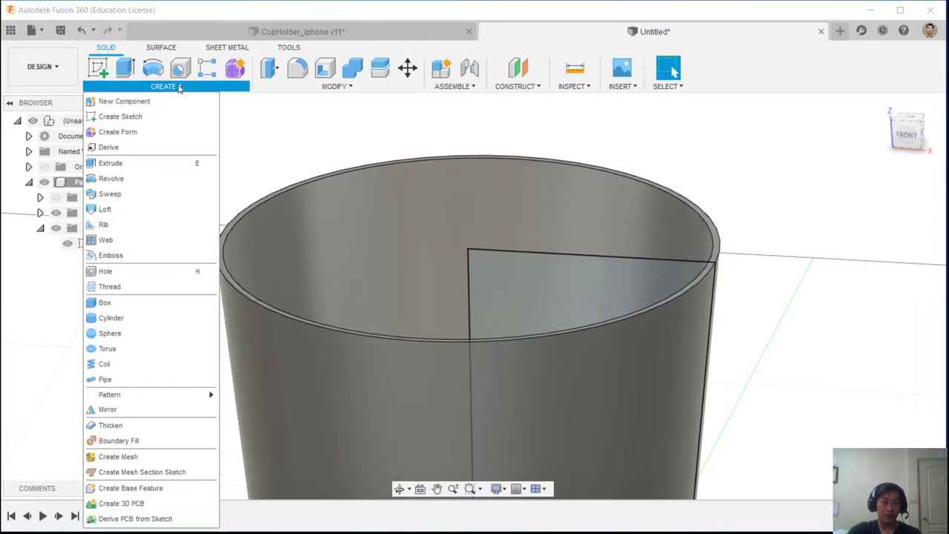
pyautogui.click(105, 380)
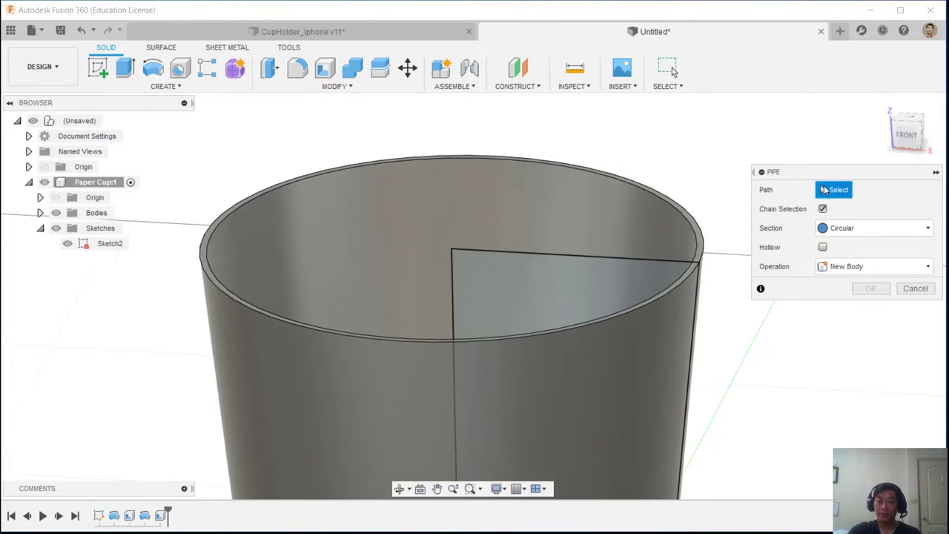
pyautogui.click(857, 229)
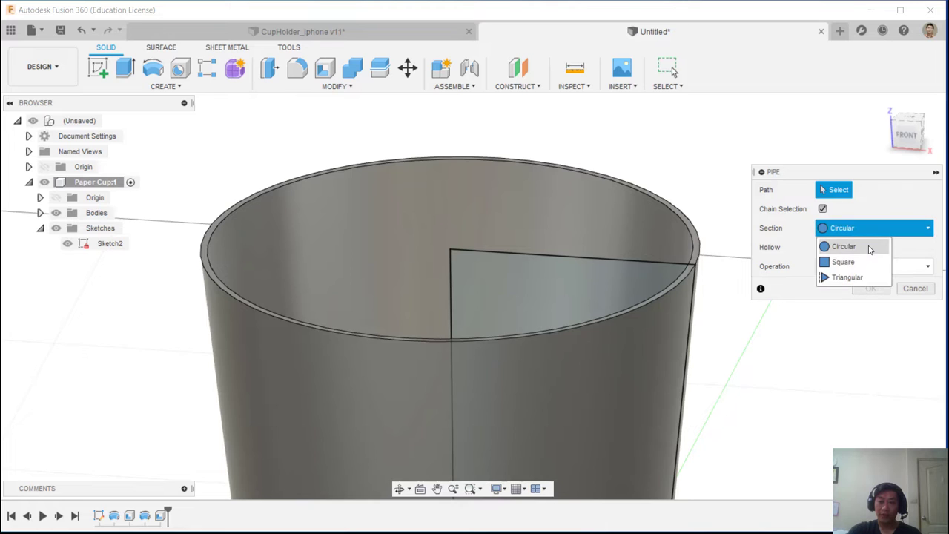
pyautogui.click(831, 233)
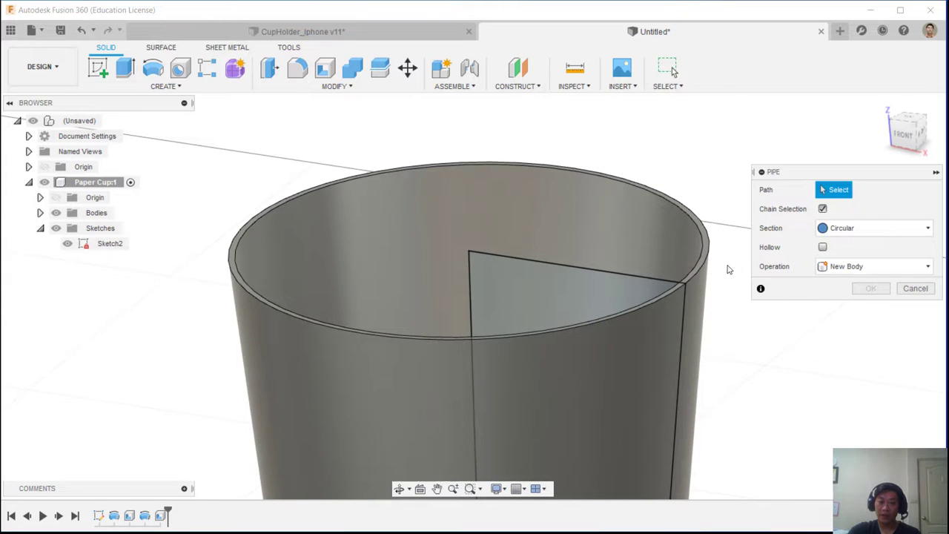
pyautogui.scroll(3, 728, 269)
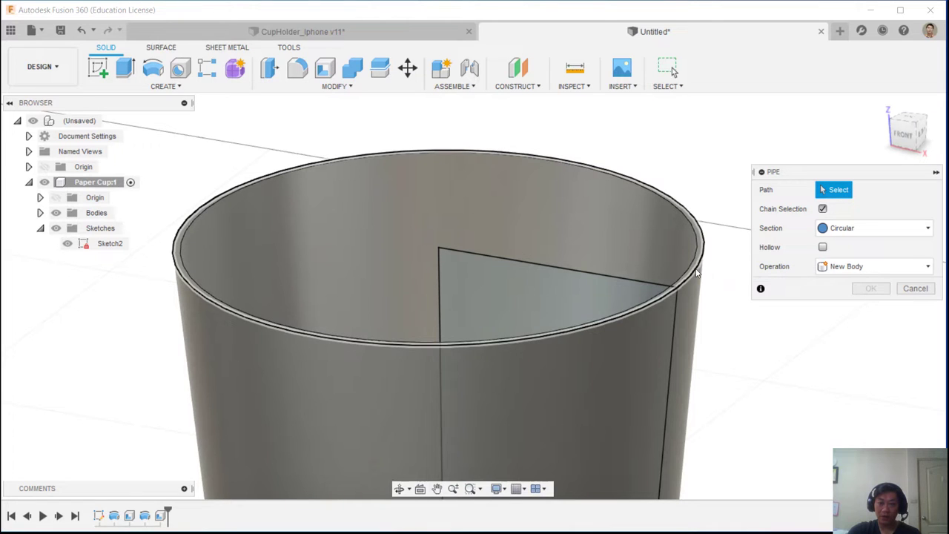
pyautogui.click(695, 271)
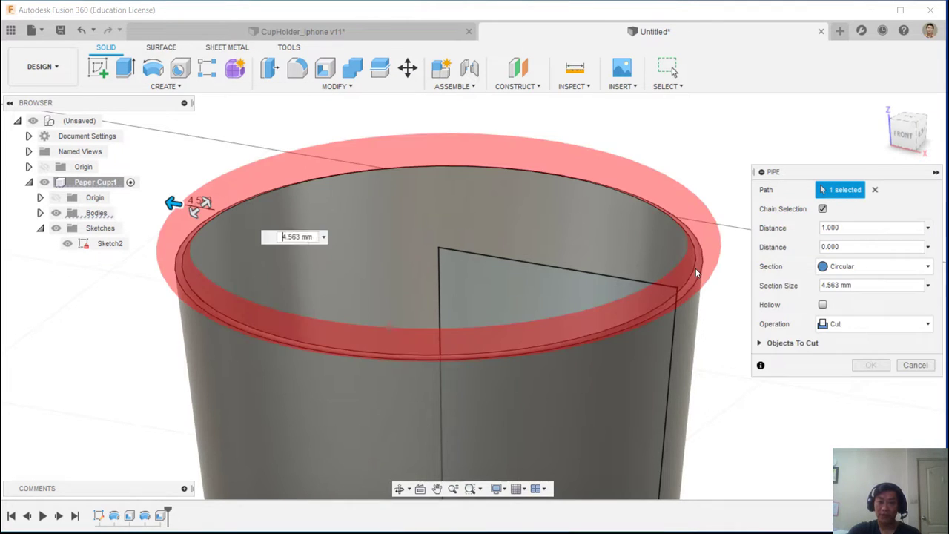
pyautogui.click(873, 326)
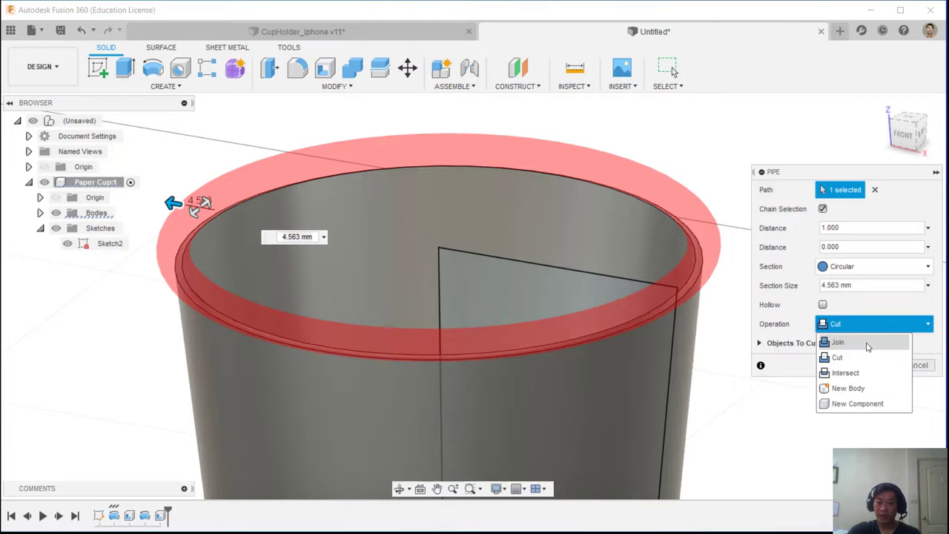
pyautogui.click(867, 345)
# Try the Square and Triangular sections for the rim pipe, and return the section to Circular
pyautogui.keyDown('shift'); pyautogui.moveTo(660, 277); pyautogui.dragTo(663, 240, button='middle'); pyautogui.keyUp('shift')
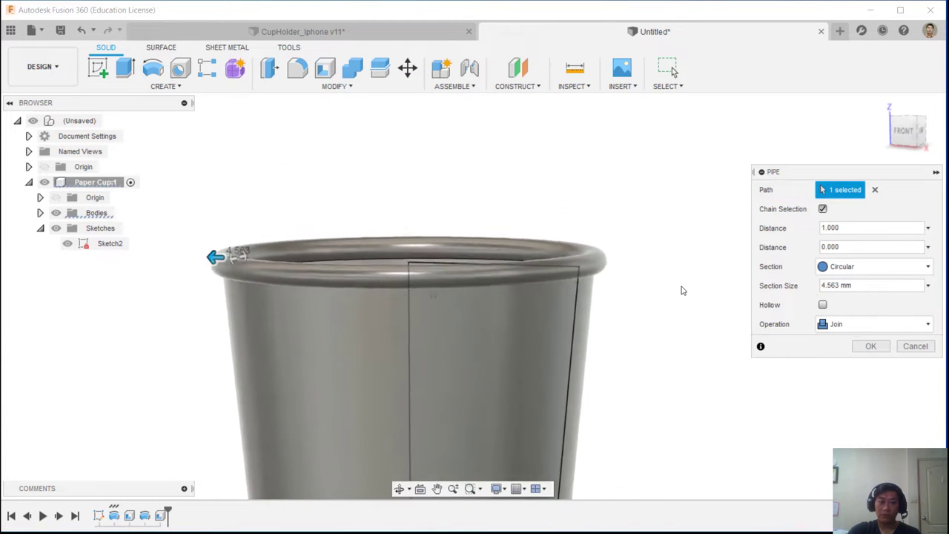
pyautogui.moveTo(875, 287); pyautogui.dragTo(814, 291)
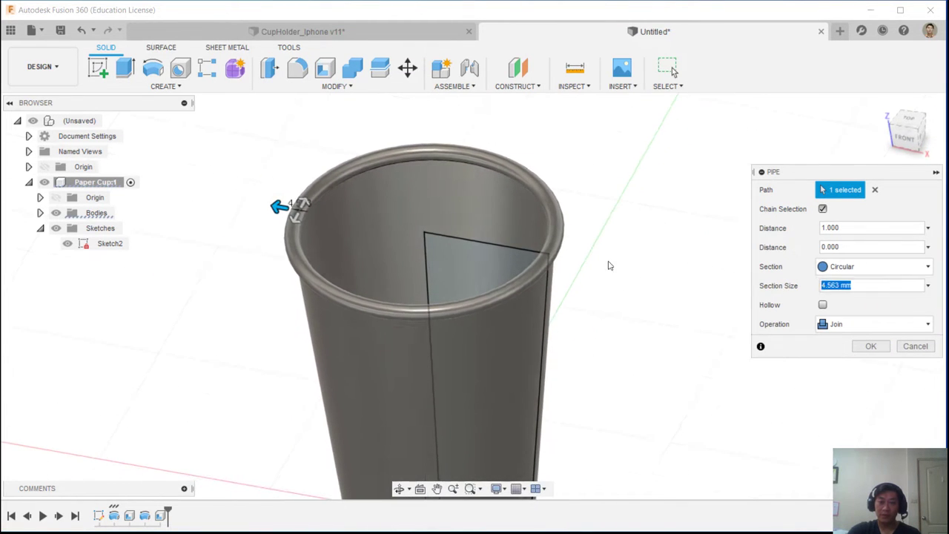
pyautogui.keyDown('shift'); pyautogui.moveTo(610, 266); pyautogui.dragTo(612, 248, button='middle'); pyautogui.keyUp('shift')
pyautogui.scroll(3, 613, 248)
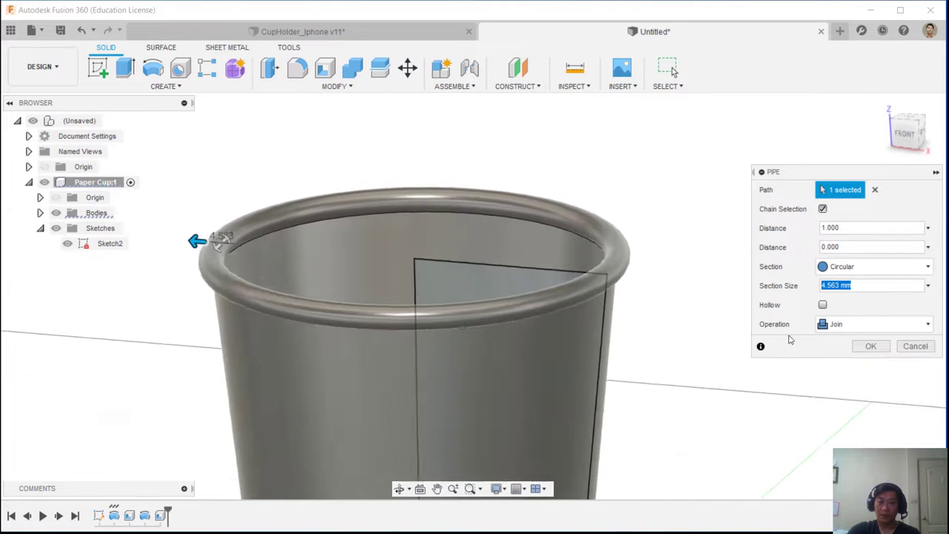
pyautogui.keyDown('shift'); pyautogui.moveTo(576, 205); pyautogui.dragTo(353, 289, button='middle'); pyautogui.keyUp('shift')
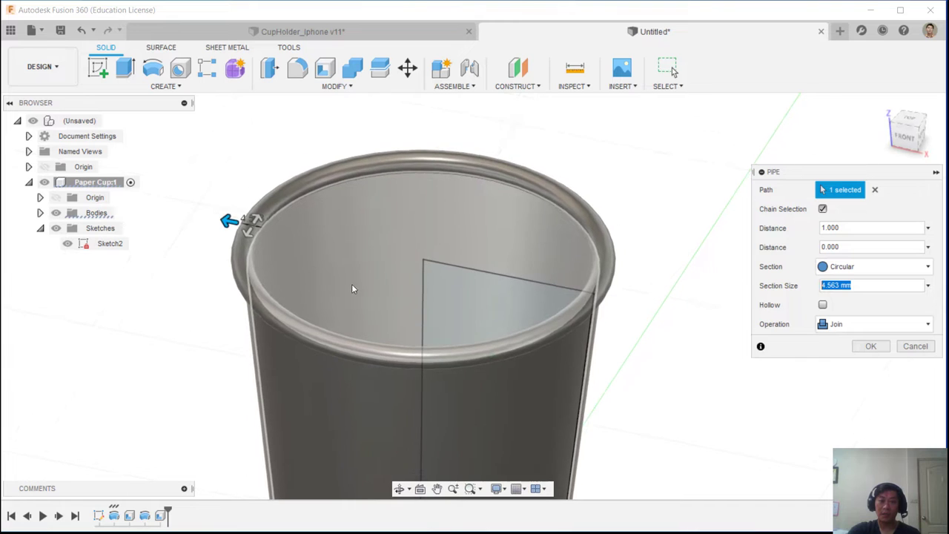
pyautogui.moveTo(251, 226); pyautogui.dragTo(260, 227, button='middle')
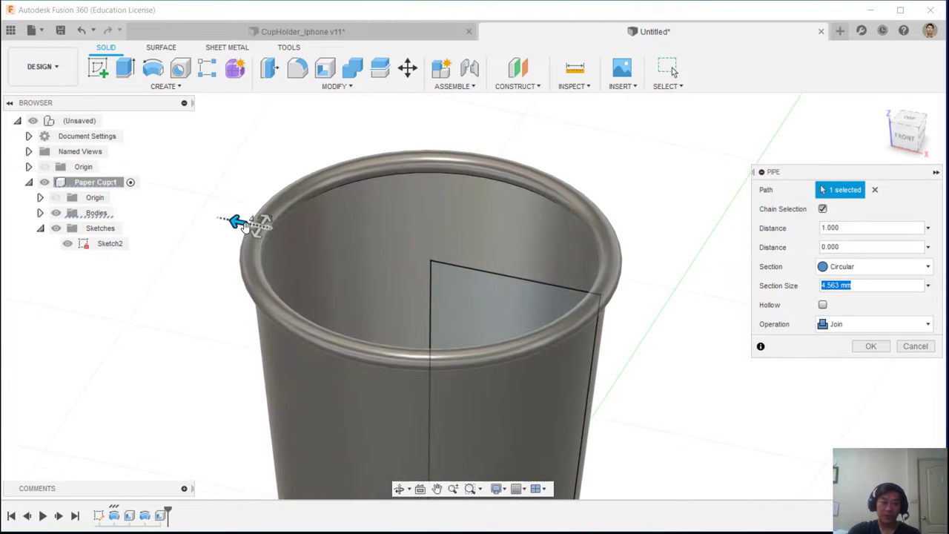
pyautogui.click(867, 267)
pyautogui.click(844, 301)
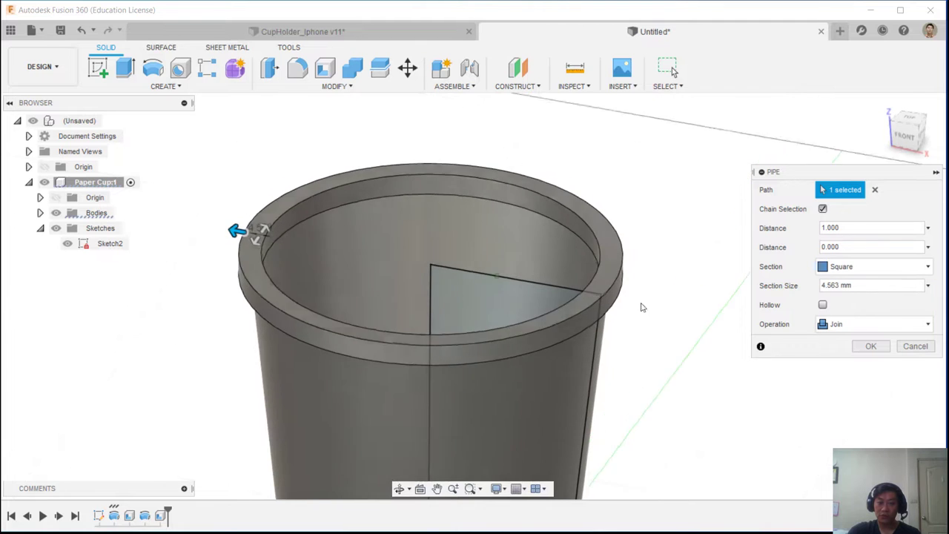
pyautogui.keyDown('shift'); pyautogui.moveTo(642, 307); pyautogui.dragTo(646, 287, button='middle'); pyautogui.keyUp('shift')
pyautogui.click(912, 267)
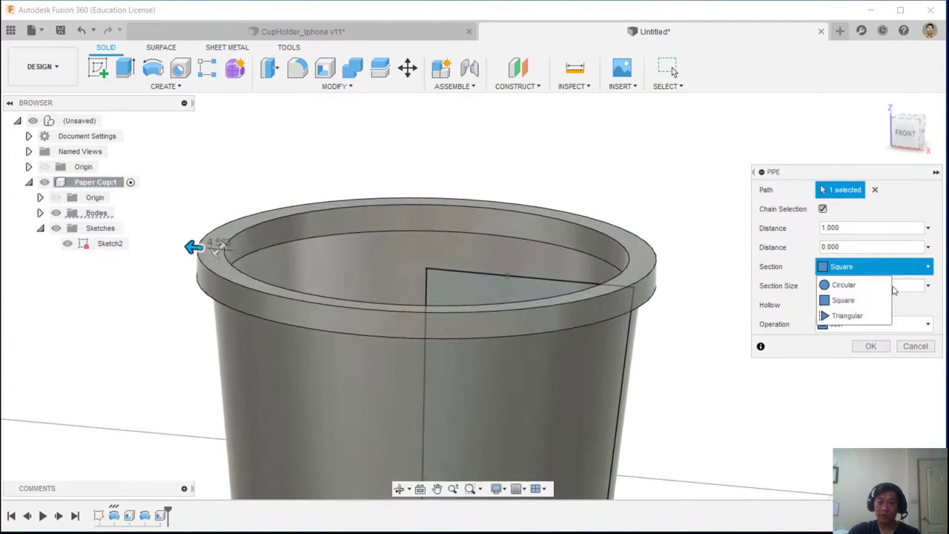
pyautogui.click(860, 317)
pyautogui.keyDown('shift'); pyautogui.moveTo(546, 286); pyautogui.dragTo(749, 297, button='middle'); pyautogui.keyUp('shift')
pyautogui.click(865, 267)
pyautogui.click(844, 285)
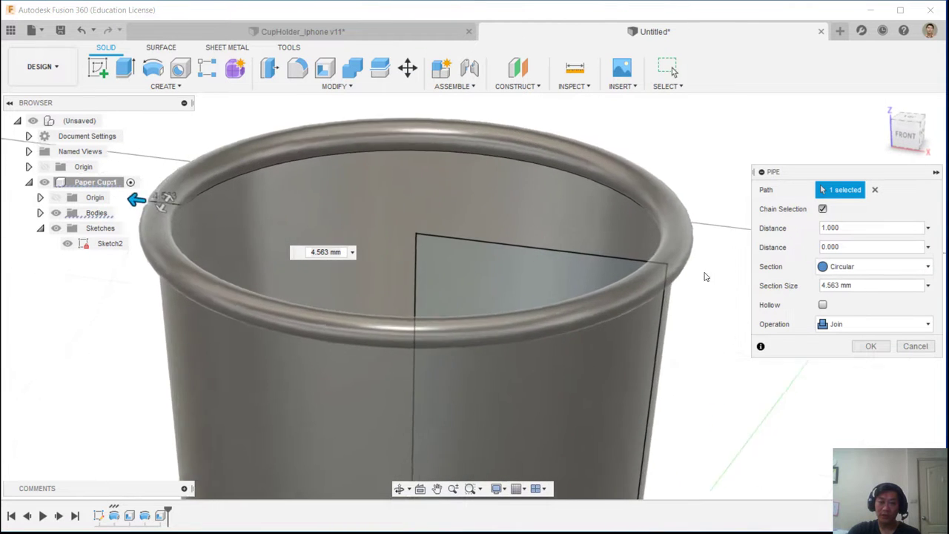
# Set the rim pipe's section size to 3 mm
pyautogui.click(860, 286)
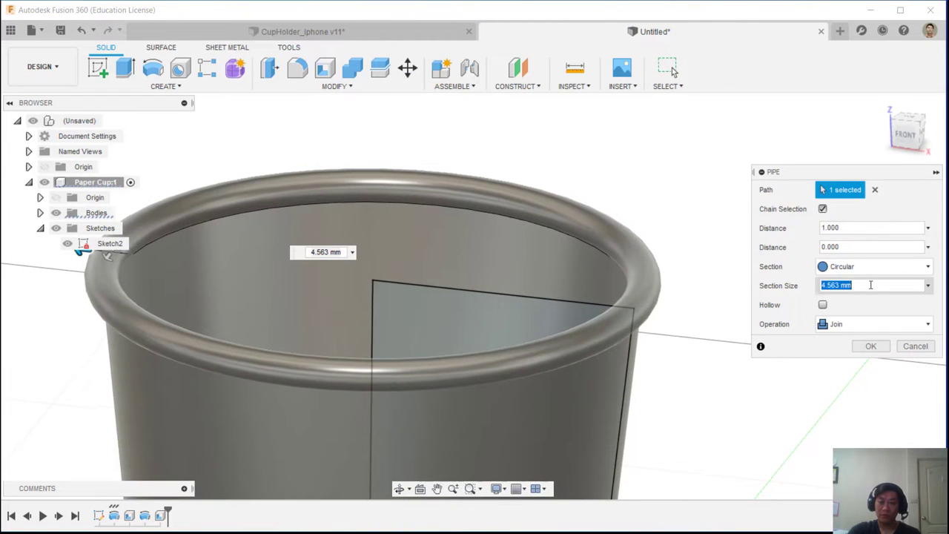
pyautogui.write('3')
pyautogui.keyDown('shift'); pyautogui.moveTo(593, 312); pyautogui.dragTo(710, 246, button='middle'); pyautogui.keyUp('shift')
pyautogui.scroll(-5, 702, 235)
pyautogui.scroll(4, 710, 245)
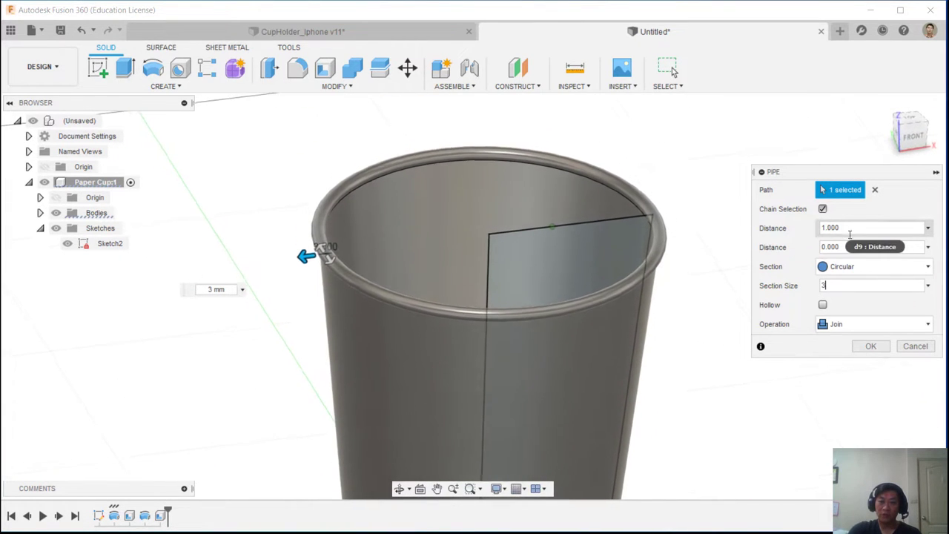
# Try distances of 0.5 and 1.1 for the rim pipe's first Distance value, and return it to 1
pyautogui.click(831, 225)
pyautogui.keyDown('shift'); pyautogui.moveTo(806, 229); pyautogui.dragTo(811, 261, button='middle'); pyautogui.keyUp('shift')
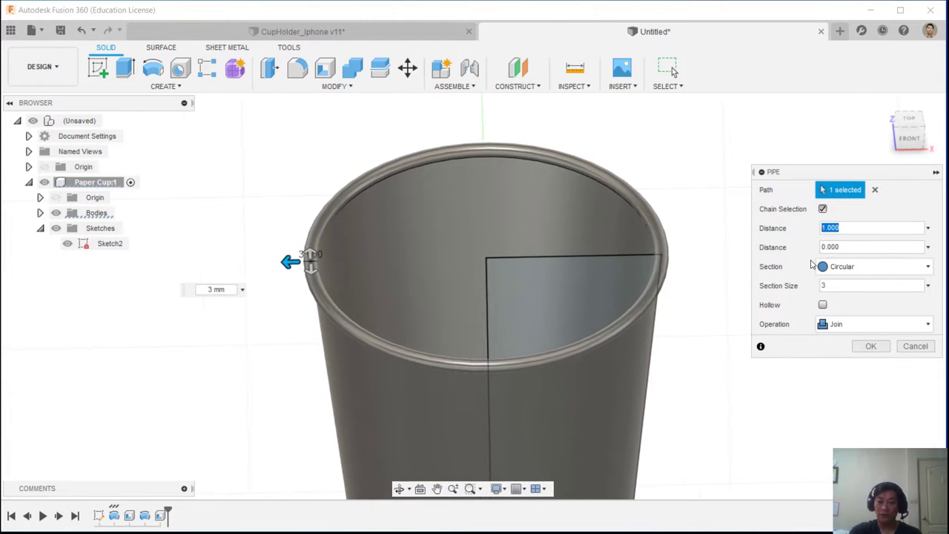
pyautogui.write('0.5')
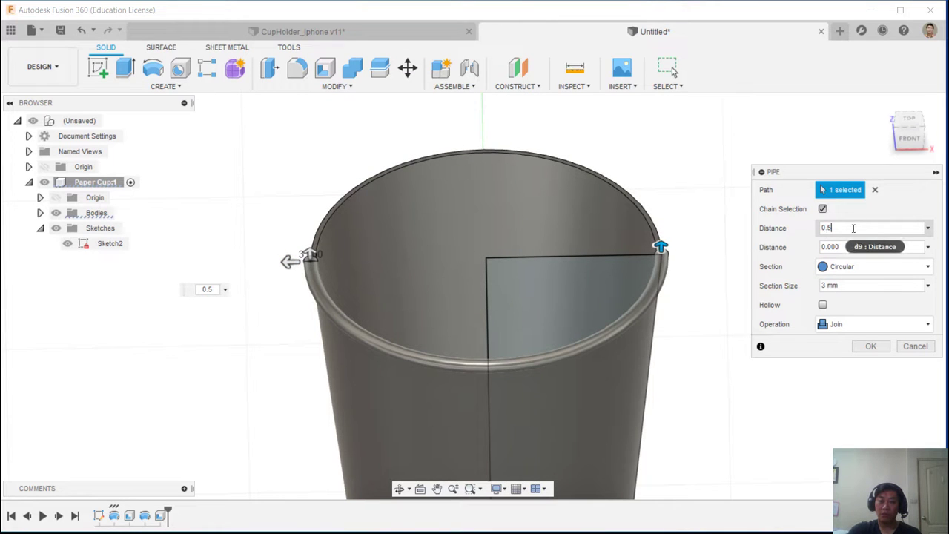
pyautogui.keyDown('shift'); pyautogui.moveTo(652, 348); pyautogui.dragTo(515, 213, button='middle'); pyautogui.keyUp('shift')
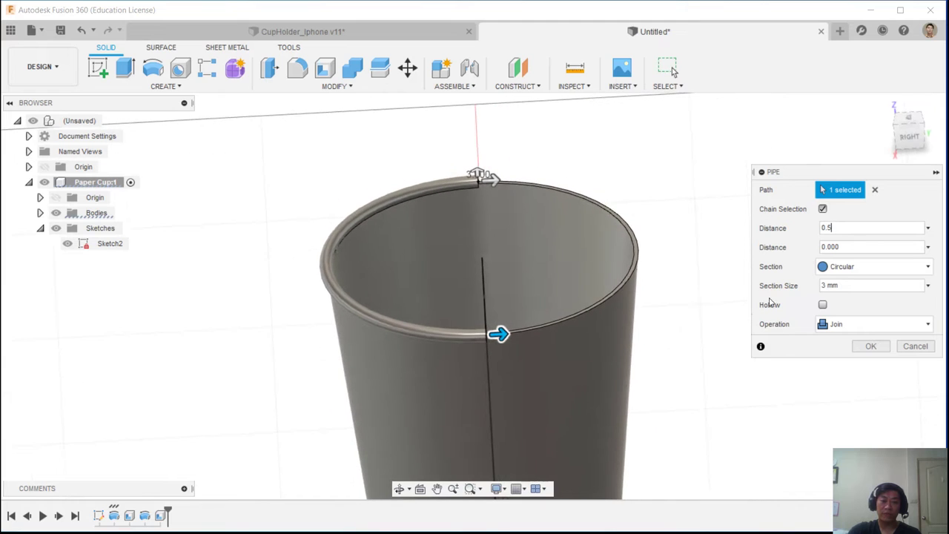
pyautogui.click(840, 228)
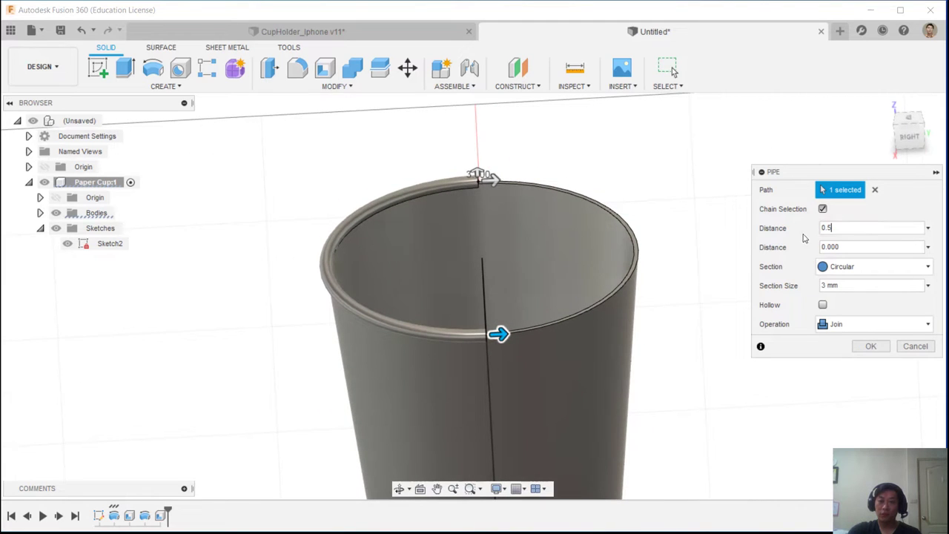
pyautogui.moveTo(832, 227); pyautogui.dragTo(802, 225)
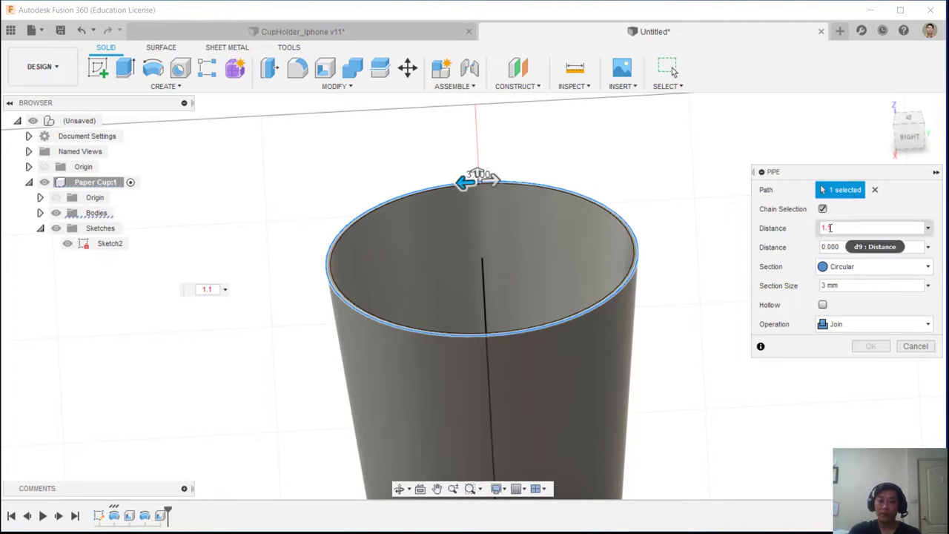
pyautogui.click(799, 235)
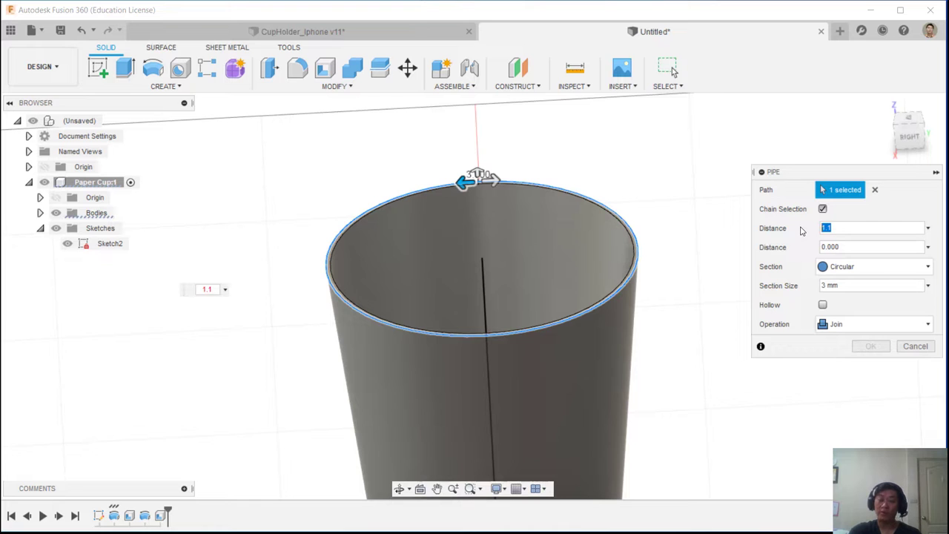
pyautogui.write('1')
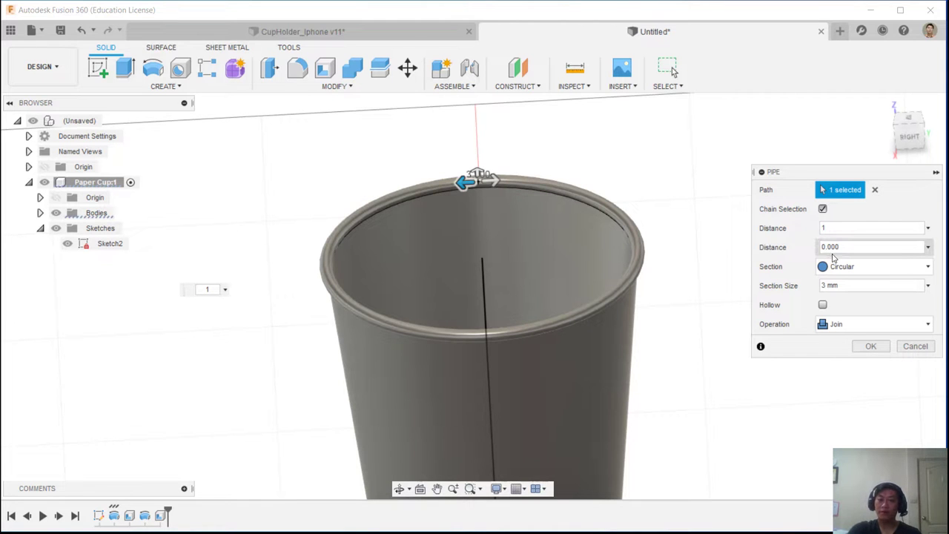
pyautogui.keyDown('shift'); pyautogui.moveTo(675, 194); pyautogui.dragTo(624, 223, button='middle'); pyautogui.keyUp('shift')
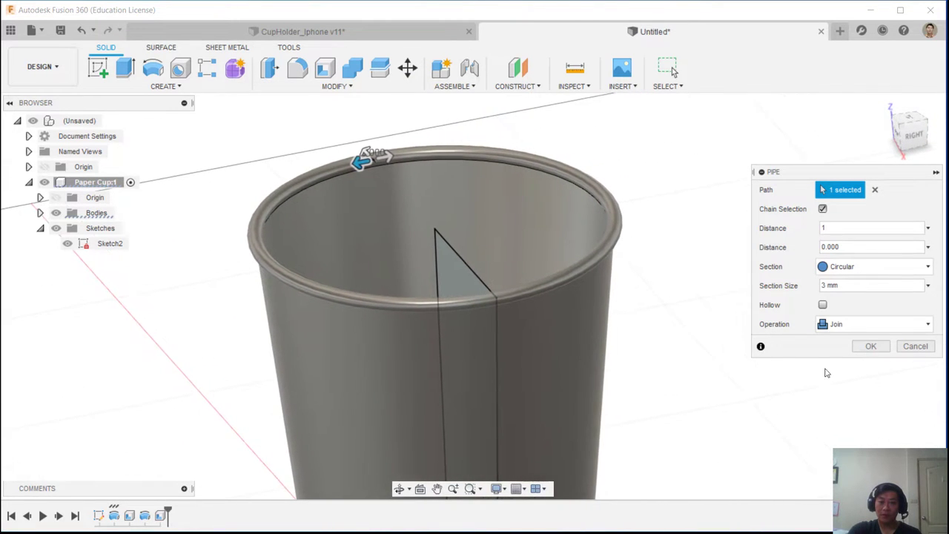
# Try the Hollow option on the rim pipe, and turn it back off
pyautogui.click(823, 305)
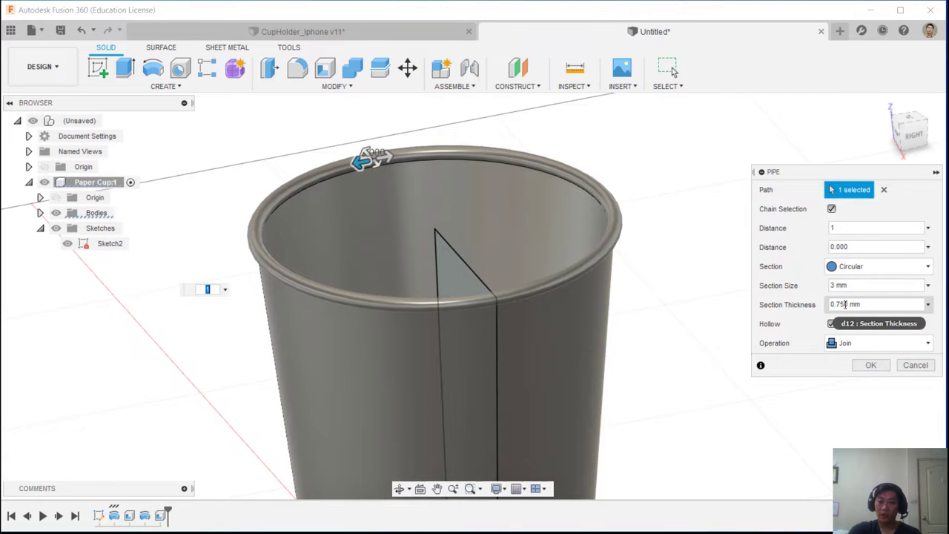
pyautogui.scroll(3, 853, 302)
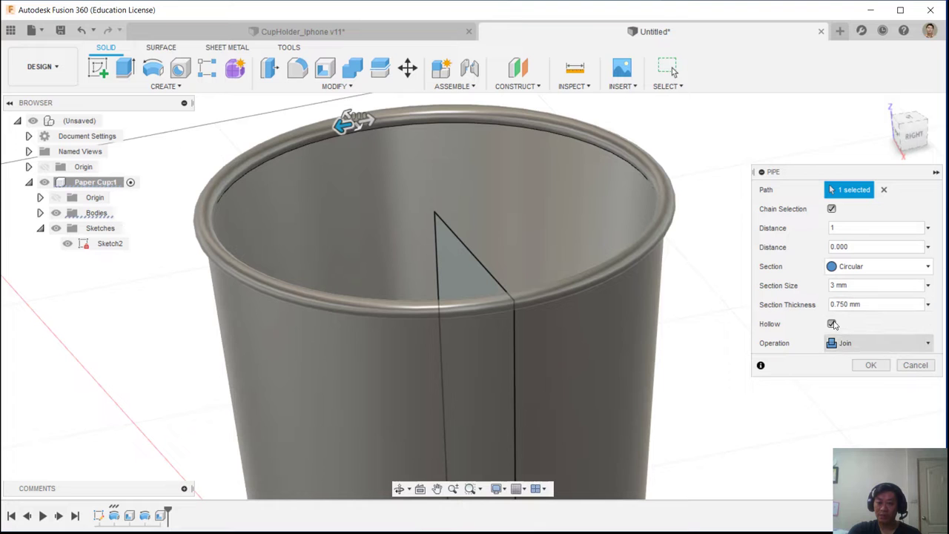
pyautogui.click(832, 323)
pyautogui.keyDown('shift'); pyautogui.moveTo(531, 138); pyautogui.dragTo(566, 129, button='middle'); pyautogui.keyUp('shift')
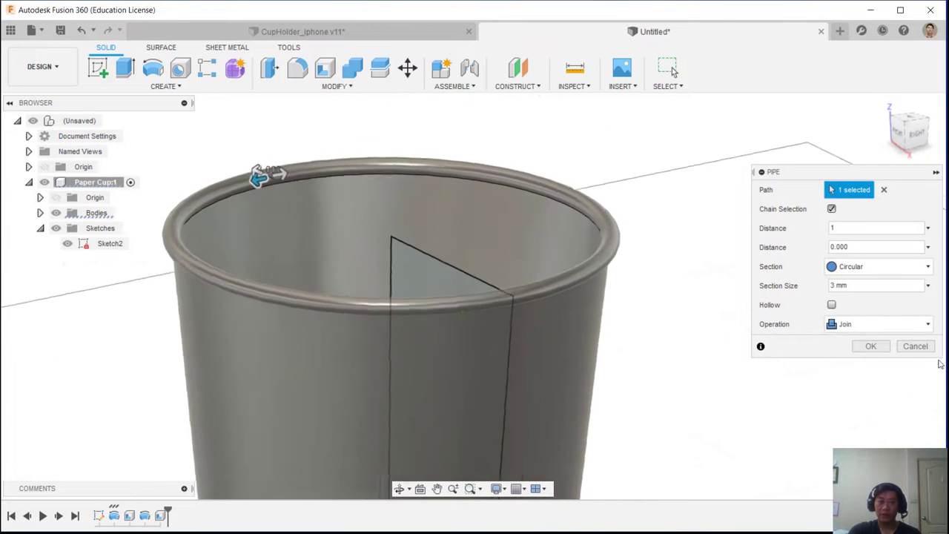
# Complete the solid rim pipe and inspect the finished cup from the front and at an angle
pyautogui.click(873, 347)
pyautogui.keyDown('shift'); pyautogui.moveTo(373, 222); pyautogui.dragTo(864, 222, button='middle'); pyautogui.keyUp('shift')
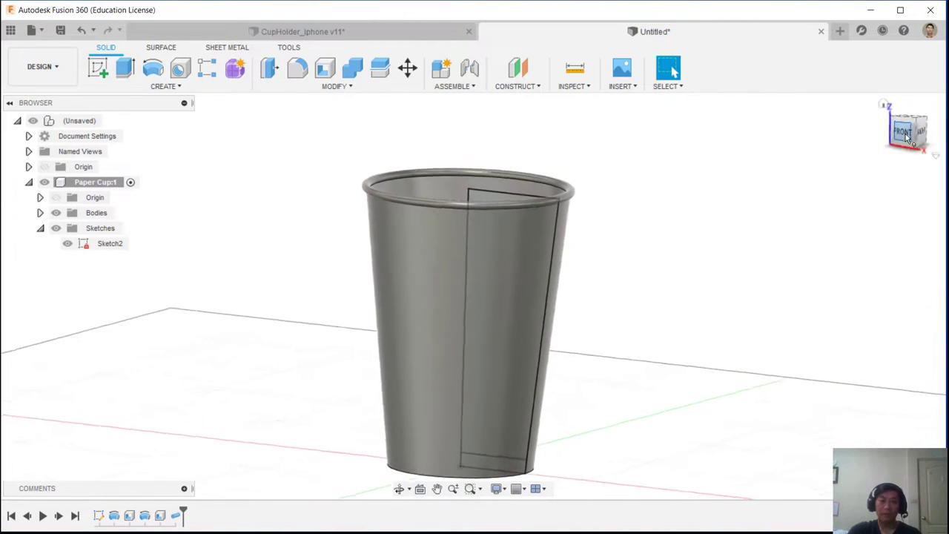
pyautogui.click(907, 135)
pyautogui.moveTo(661, 230); pyautogui.dragTo(690, 199, button='middle')
pyautogui.scroll(-2, 623, 221)
pyautogui.scroll(2, 685, 220)
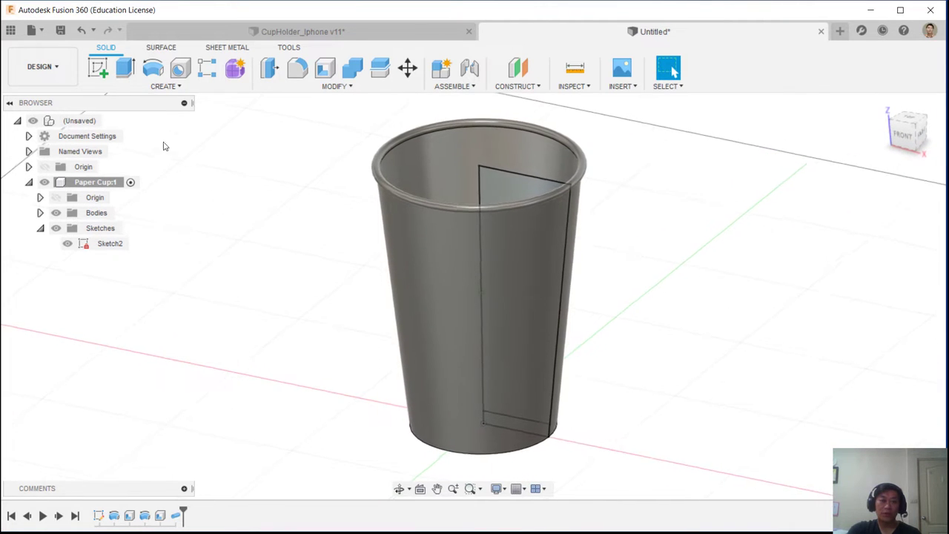
# Start saving the design and choose the DIY_ku folder as its location
pyautogui.click(62, 31)
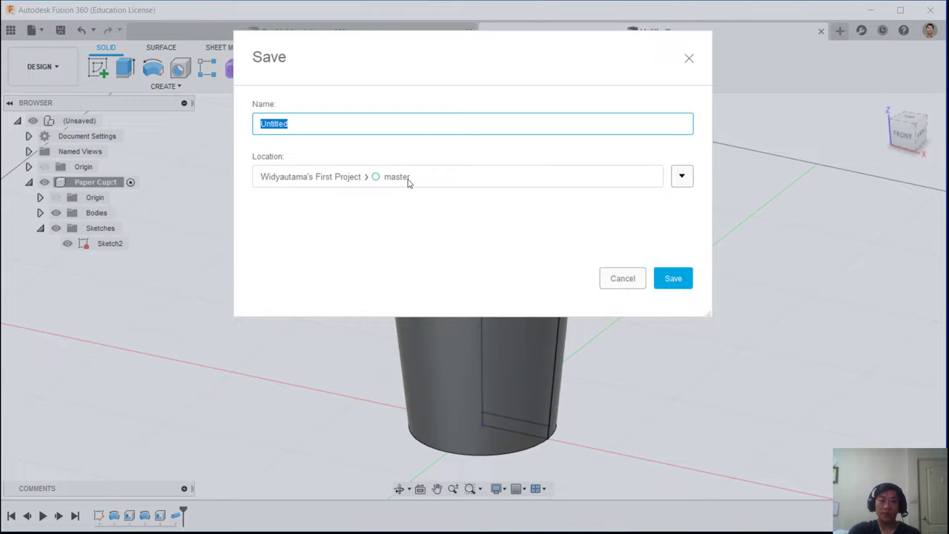
pyautogui.click(682, 176)
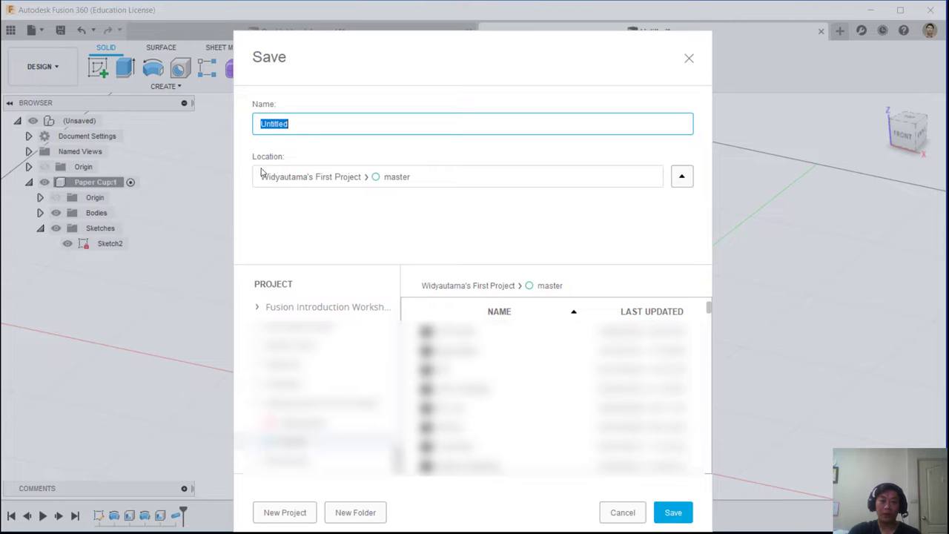
pyautogui.click(681, 176)
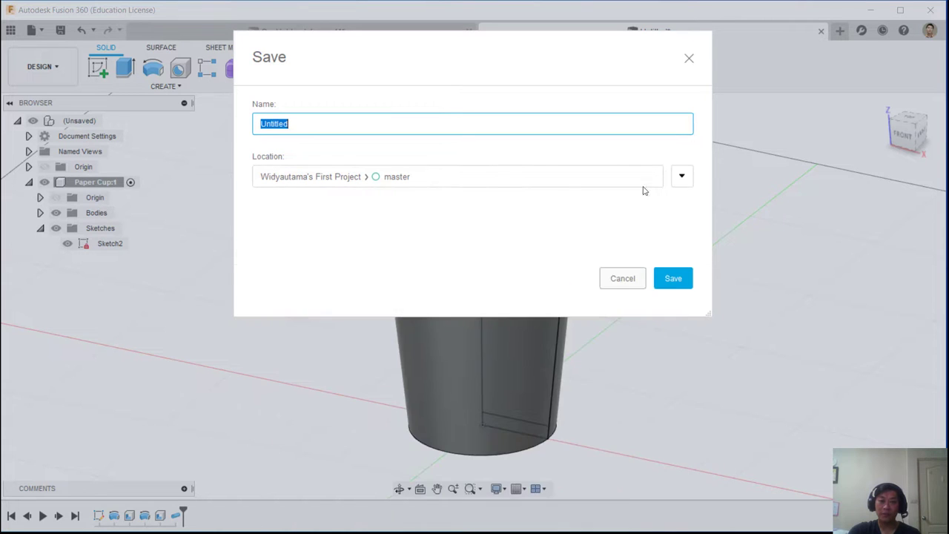
pyautogui.click(683, 176)
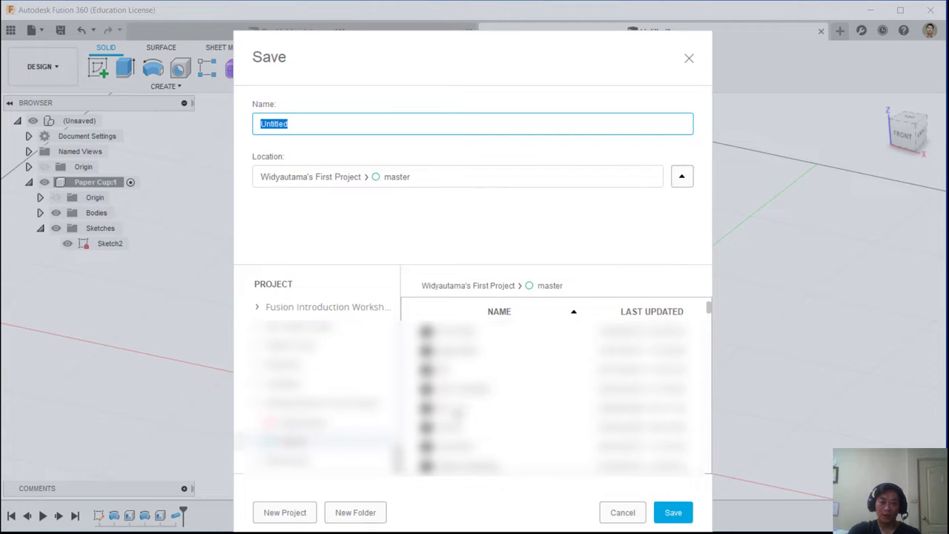
pyautogui.doubleClick(453, 413)
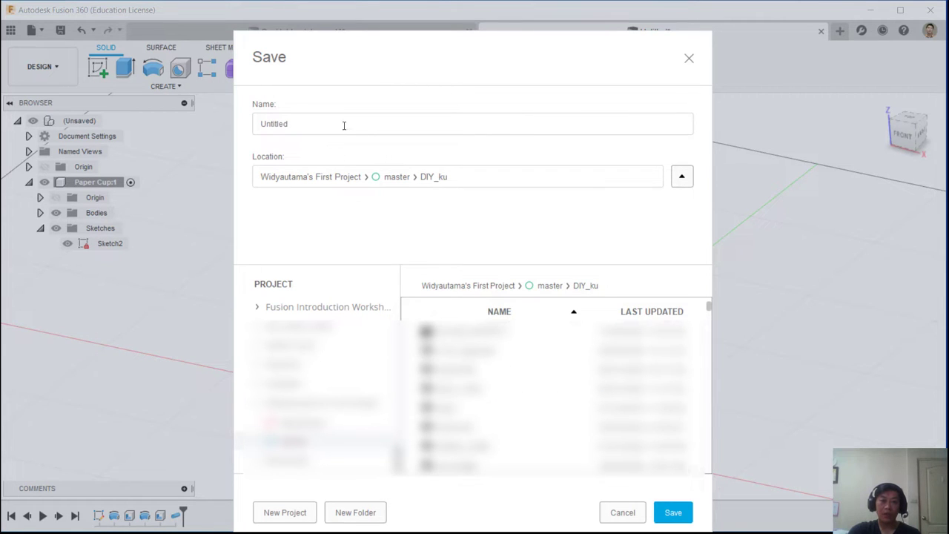
# Name the design Cup_holder2 and save it
pyautogui.click(271, 127)
pyautogui.doubleClick(271, 127)
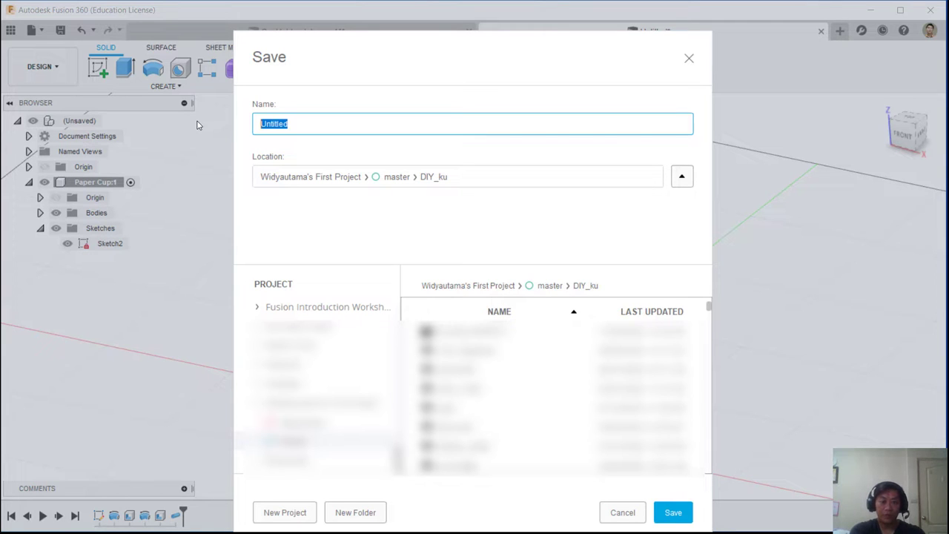
pyautogui.write('Cup_hio')
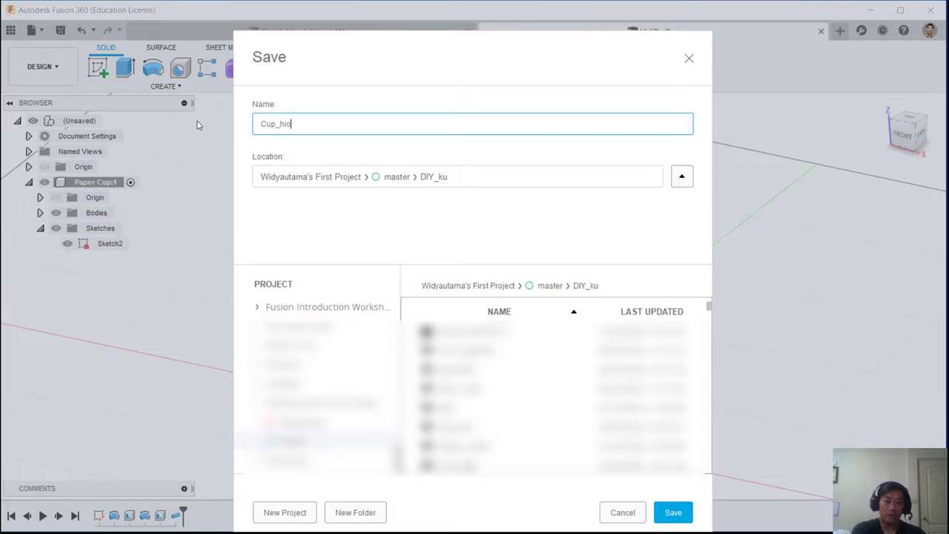
pyautogui.press('BackSpace')
pyautogui.press('BackSpace')
pyautogui.write('older2')
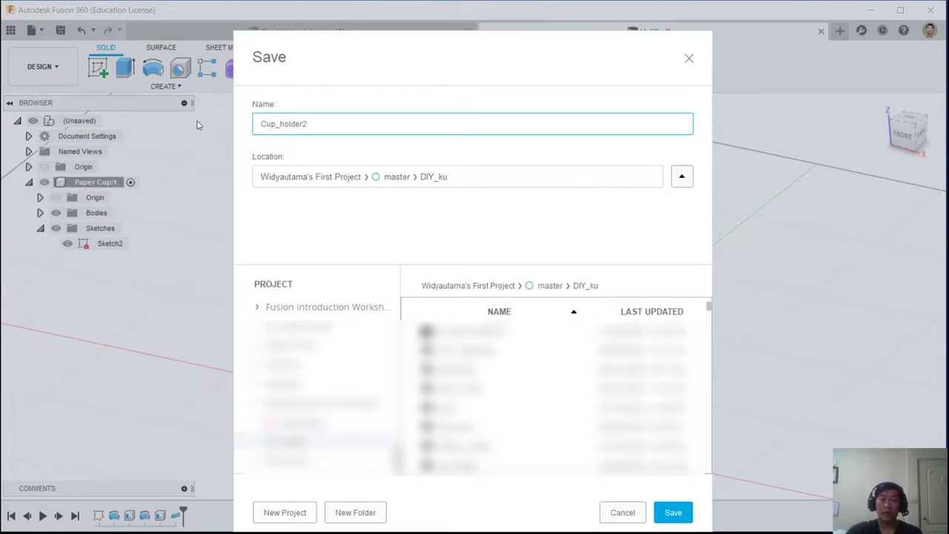
pyautogui.click(681, 518)
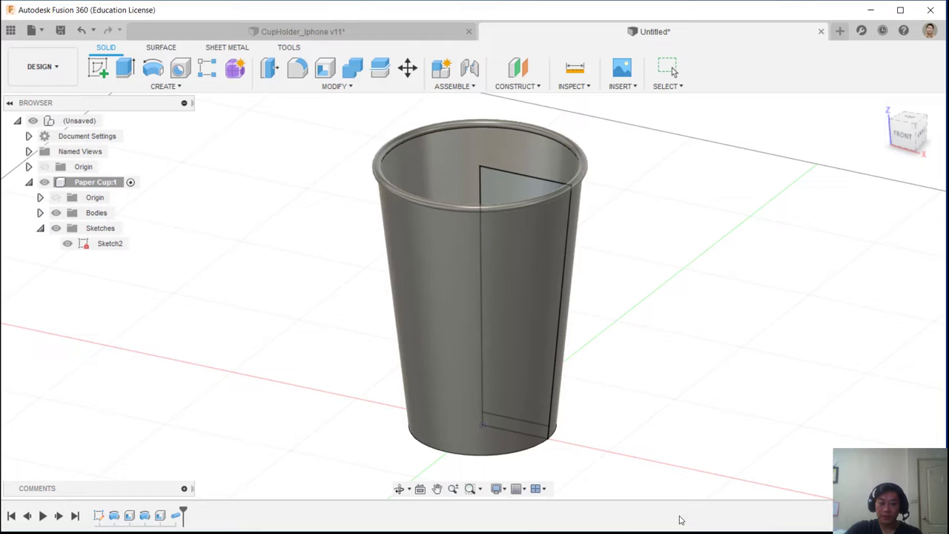
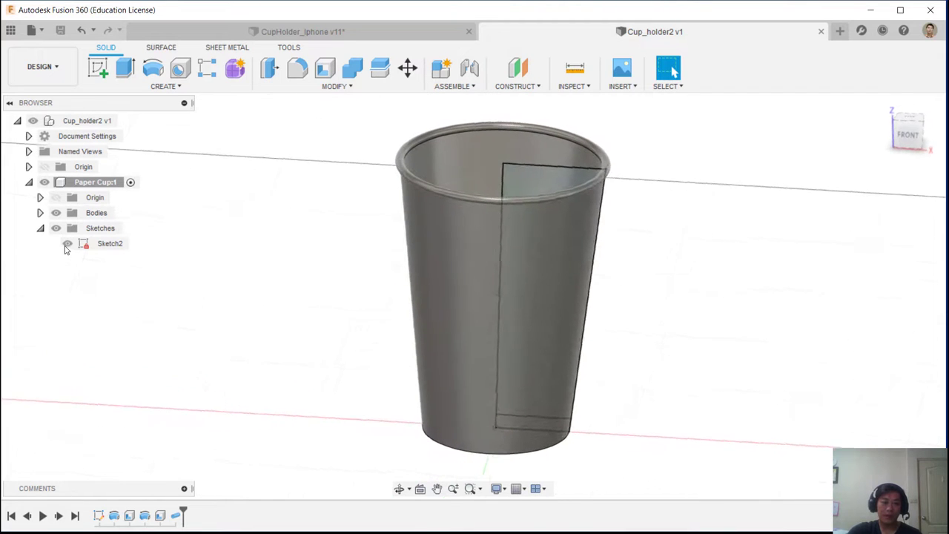
# Hide Sketch2, the cup's profile sketch
pyautogui.click(67, 243)
pyautogui.keyDown('shift'); pyautogui.moveTo(789, 234); pyautogui.dragTo(704, 251, button='middle'); pyautogui.keyUp('shift')
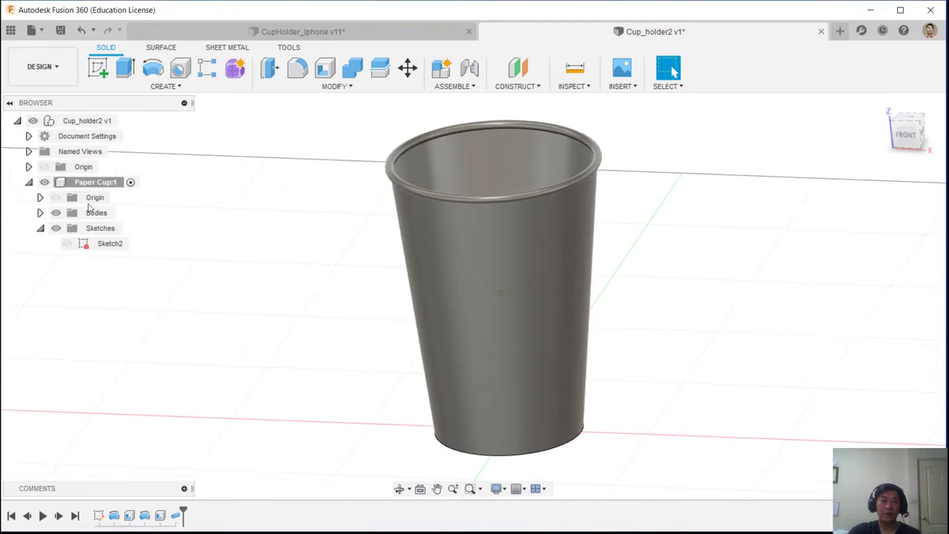
pyautogui.keyDown('shift'); pyautogui.moveTo(195, 176); pyautogui.dragTo(148, 192, button='middle'); pyautogui.keyUp('shift')
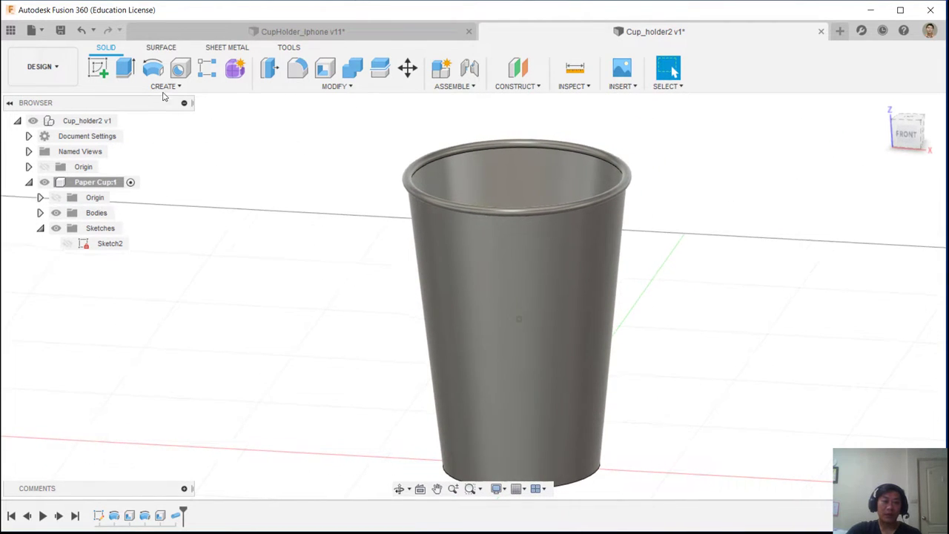
# Create and activate an internal Standard component named Holder, with the top-level Cup_holder2 design as its parent
pyautogui.click(163, 86)
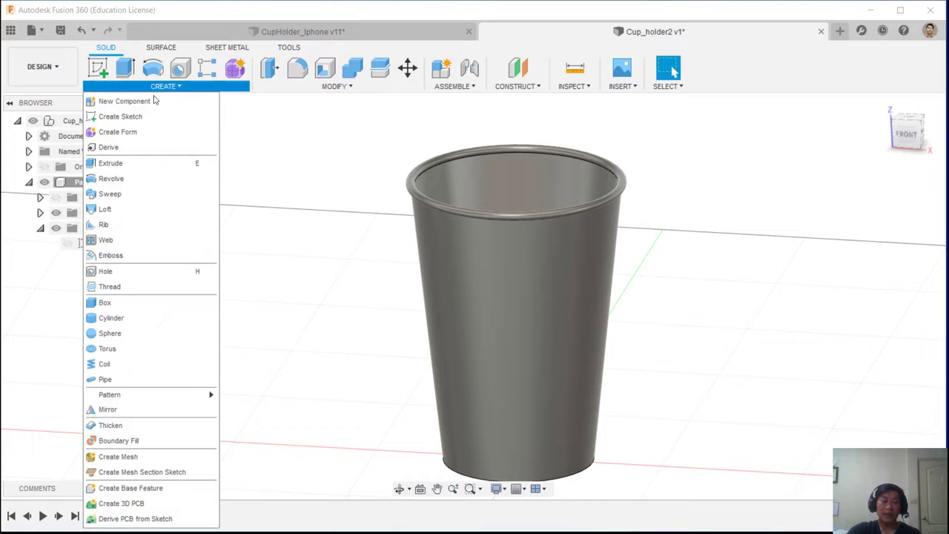
pyautogui.click(115, 102)
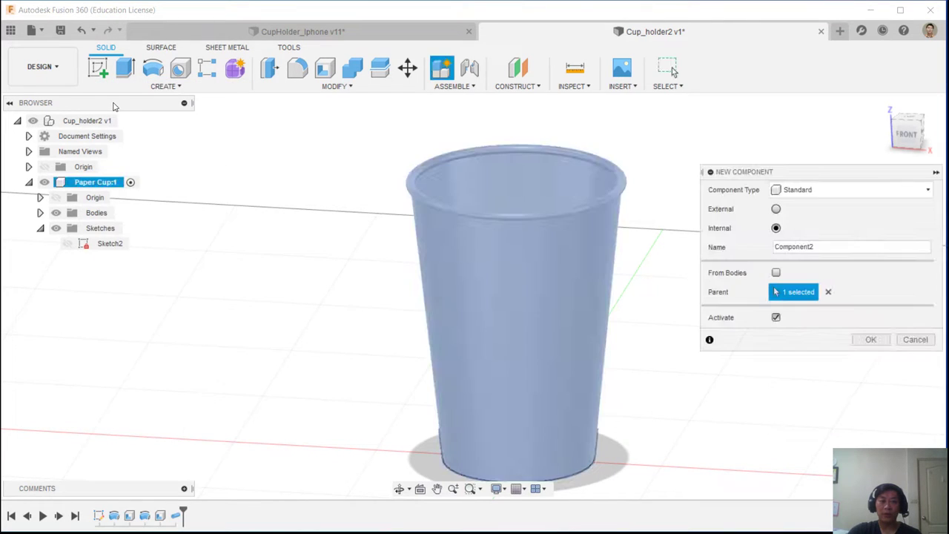
pyautogui.doubleClick(826, 253)
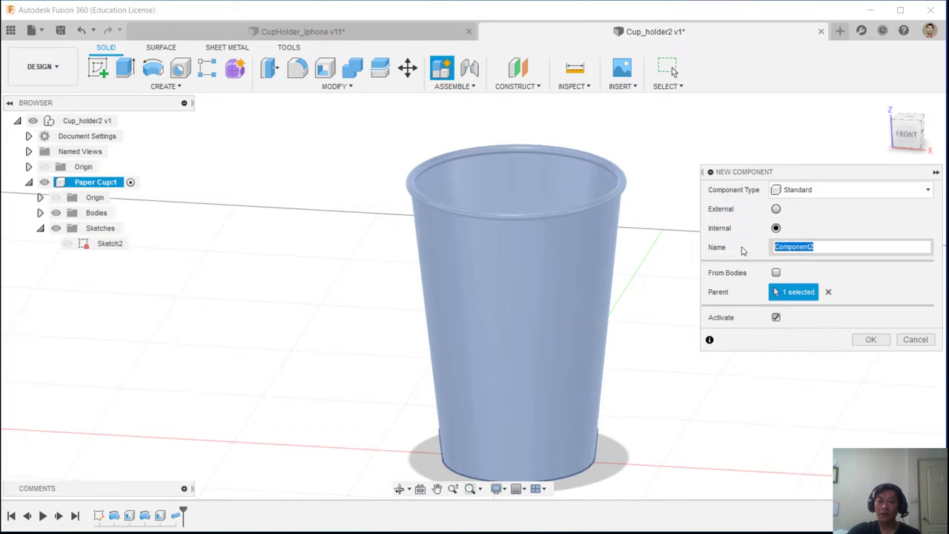
pyautogui.write('Hol')
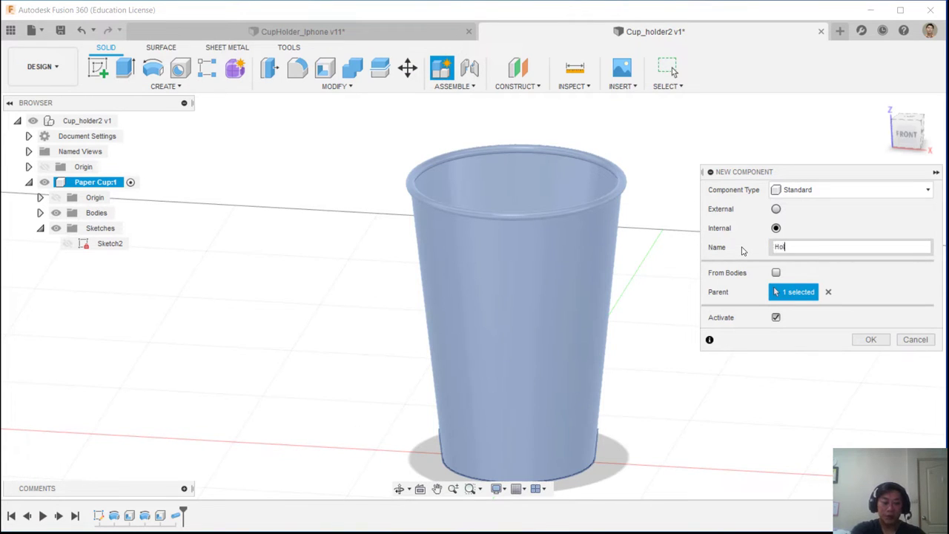
pyautogui.write('der')
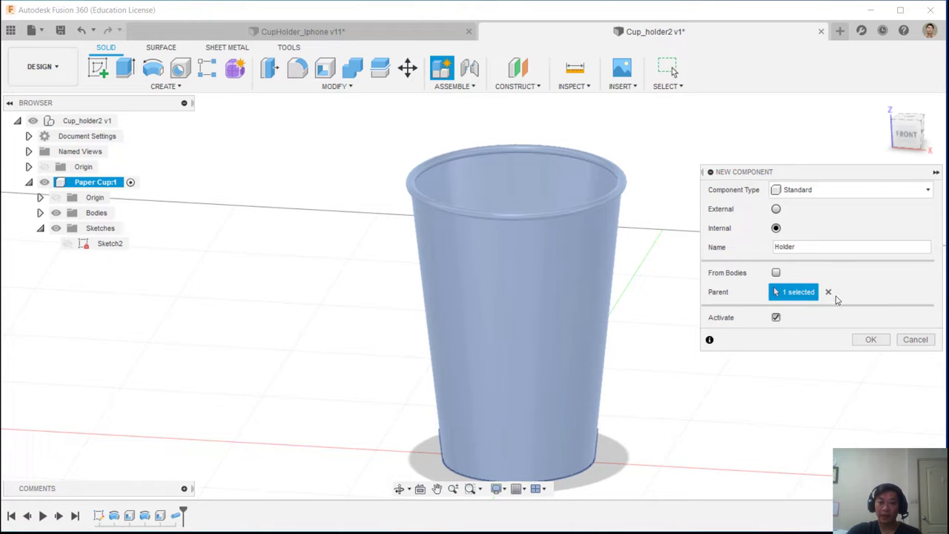
pyautogui.click(829, 293)
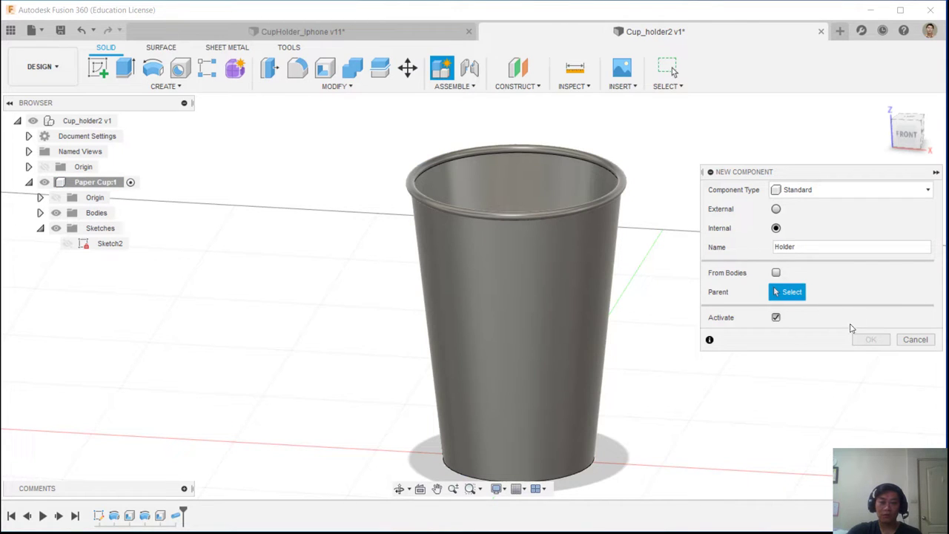
pyautogui.click(87, 121)
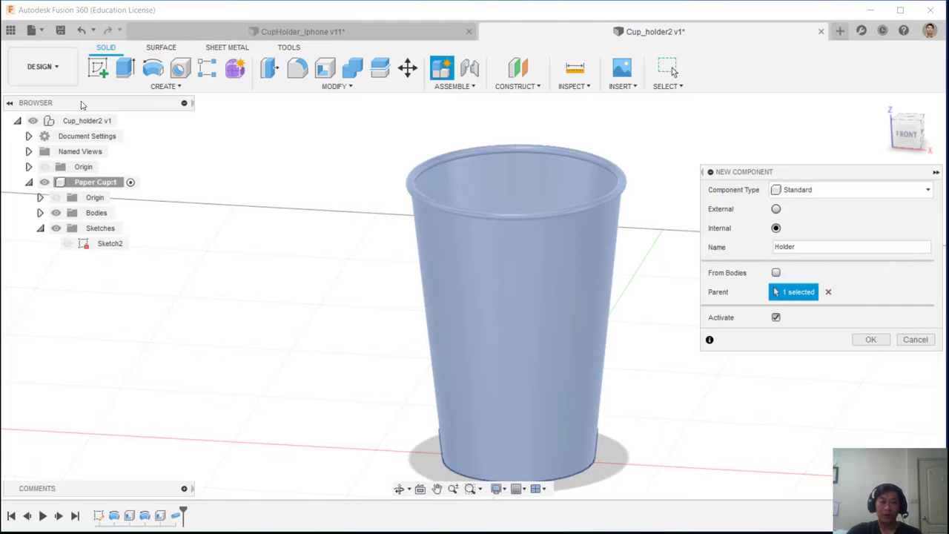
pyautogui.click(871, 341)
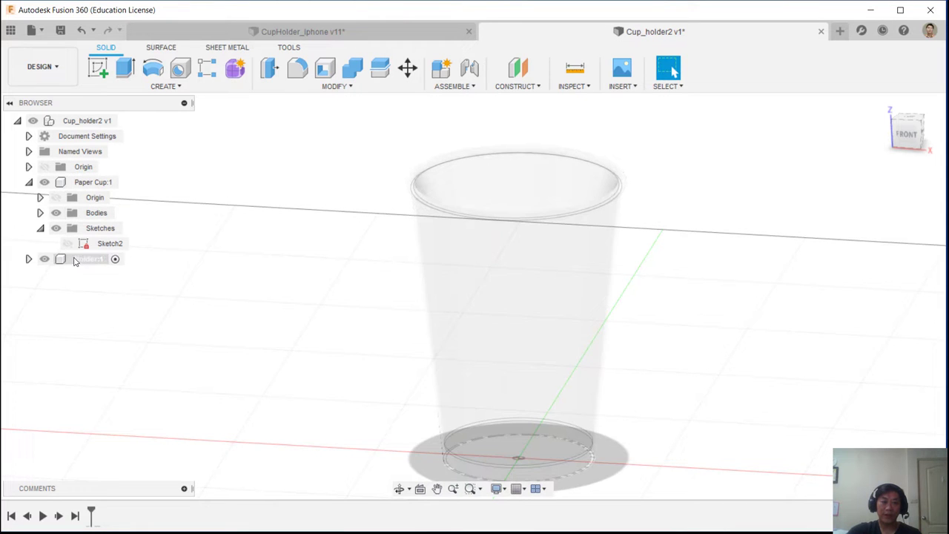
pyautogui.click(74, 184)
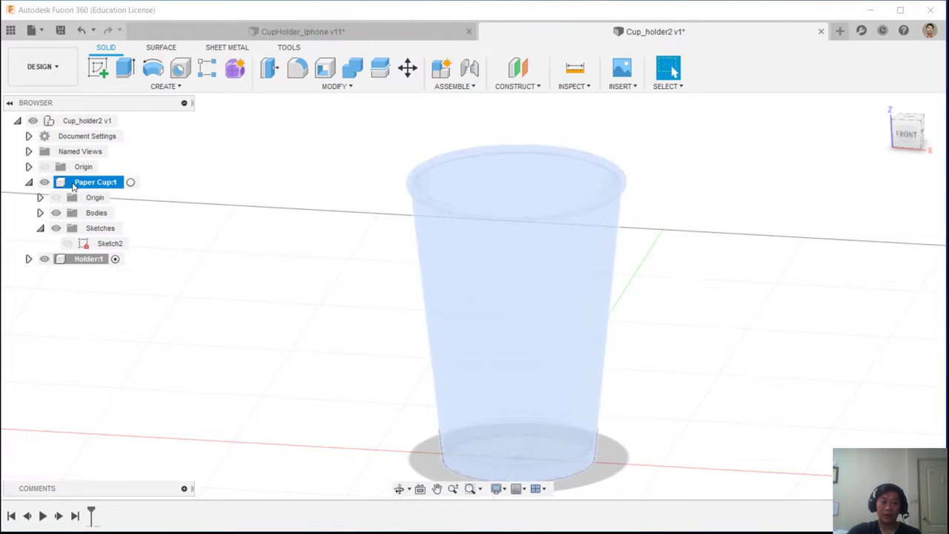
pyautogui.click(185, 366)
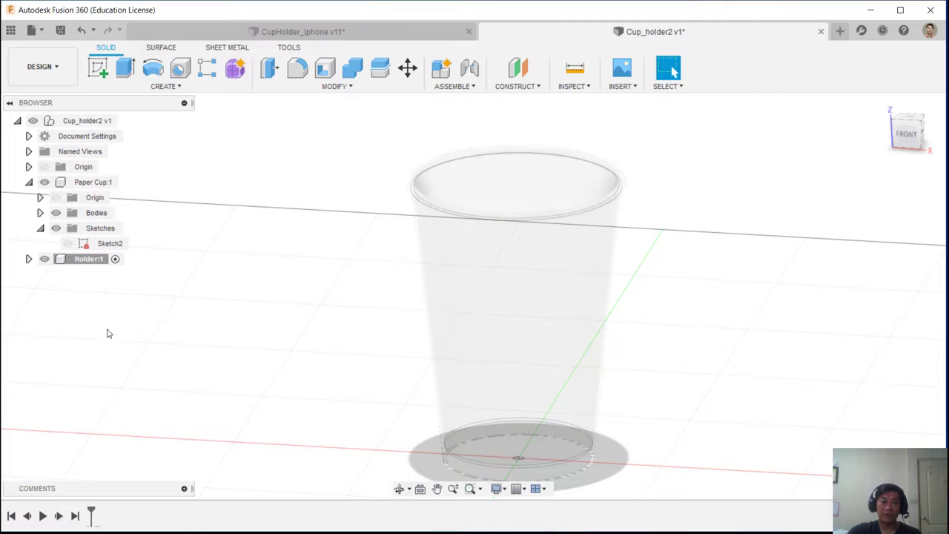
pyautogui.click(116, 260)
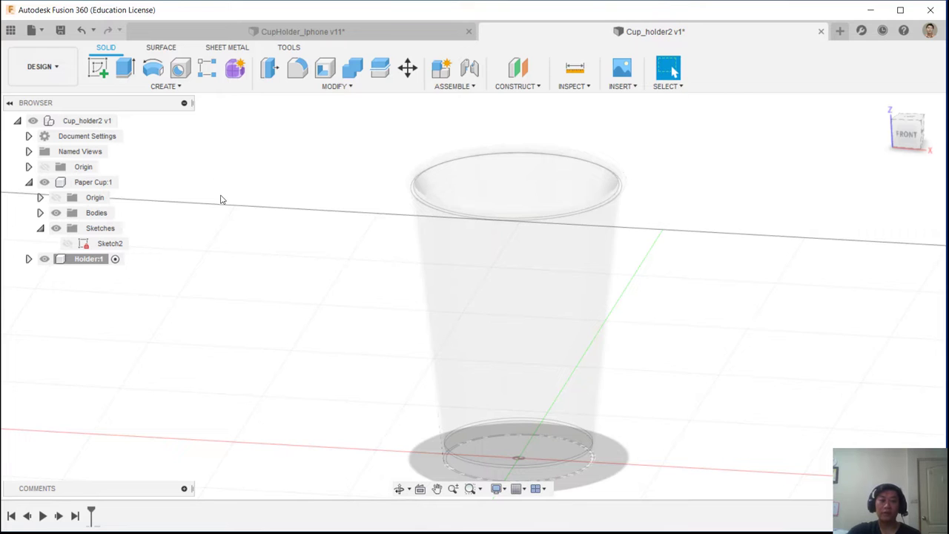
# Create a sketch on the front (XZ) origin plane in the Holder component
pyautogui.click(99, 68)
pyautogui.click(558, 419)
pyautogui.moveTo(643, 303); pyautogui.dragTo(636, 225, button='middle')
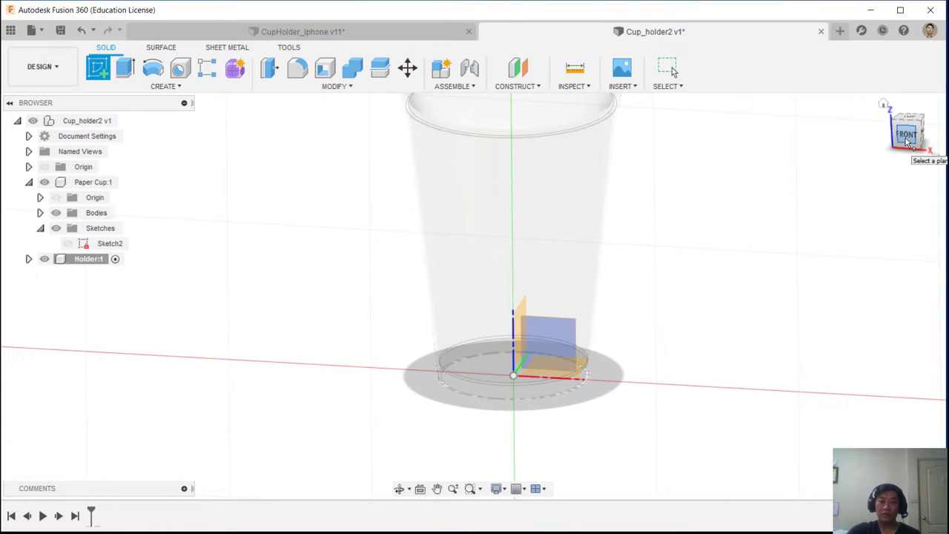
pyautogui.click(565, 328)
pyautogui.scroll(5, 620, 312)
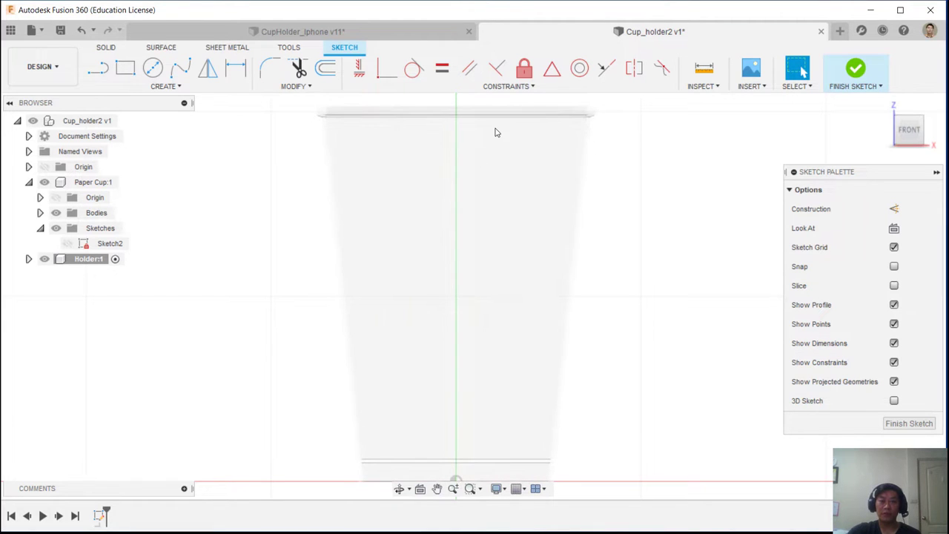
pyautogui.scroll(-3, 508, 155)
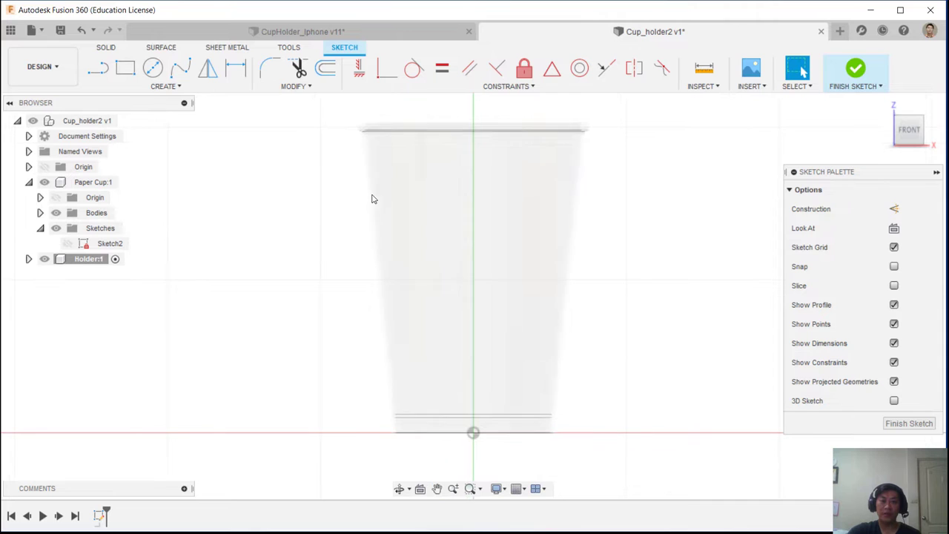
pyautogui.click(168, 89)
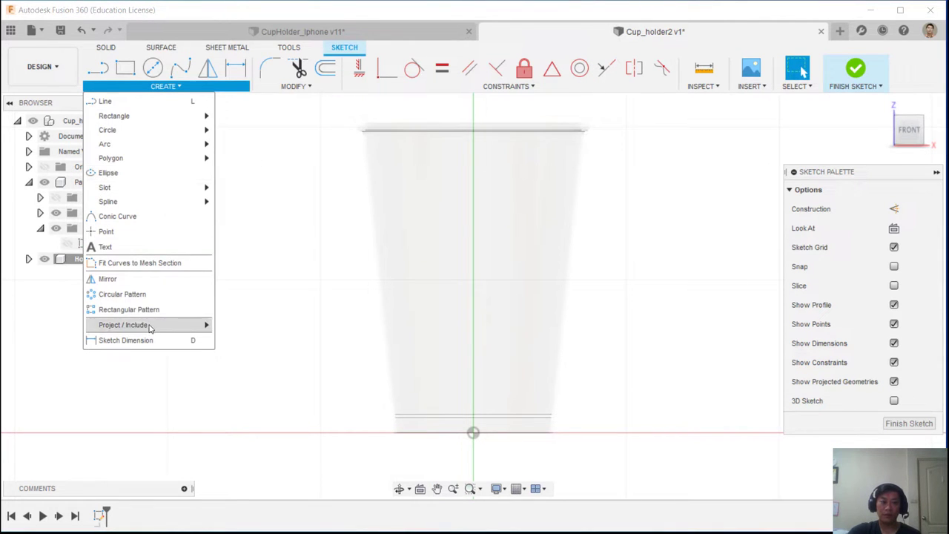
pyautogui.moveTo(150, 328)
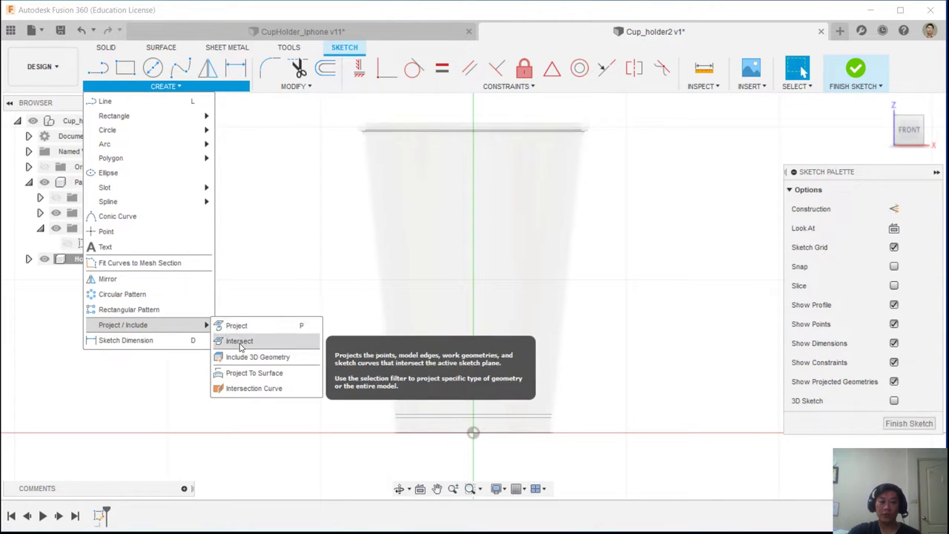
pyautogui.click(675, 242)
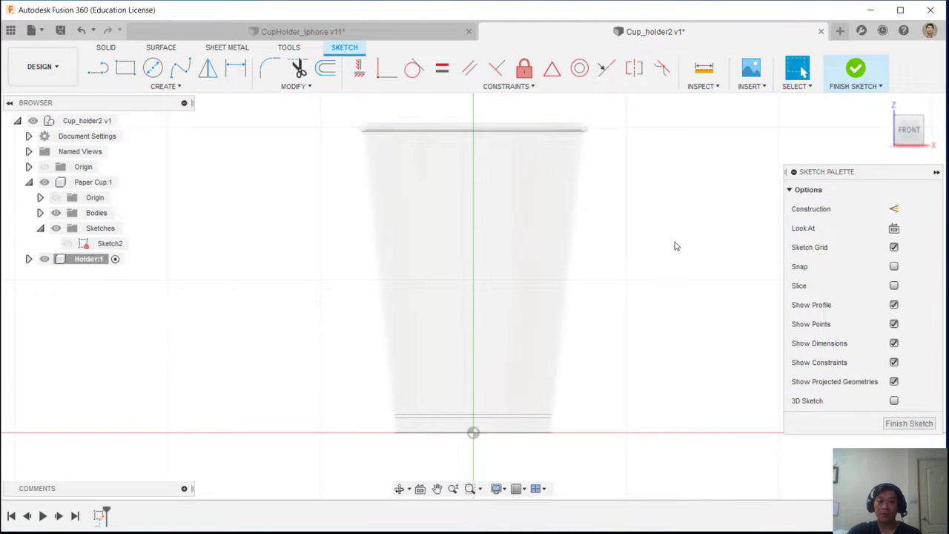
pyautogui.keyDown('shift'); pyautogui.moveTo(677, 234); pyautogui.dragTo(480, 258, button='middle'); pyautogui.keyUp('shift')
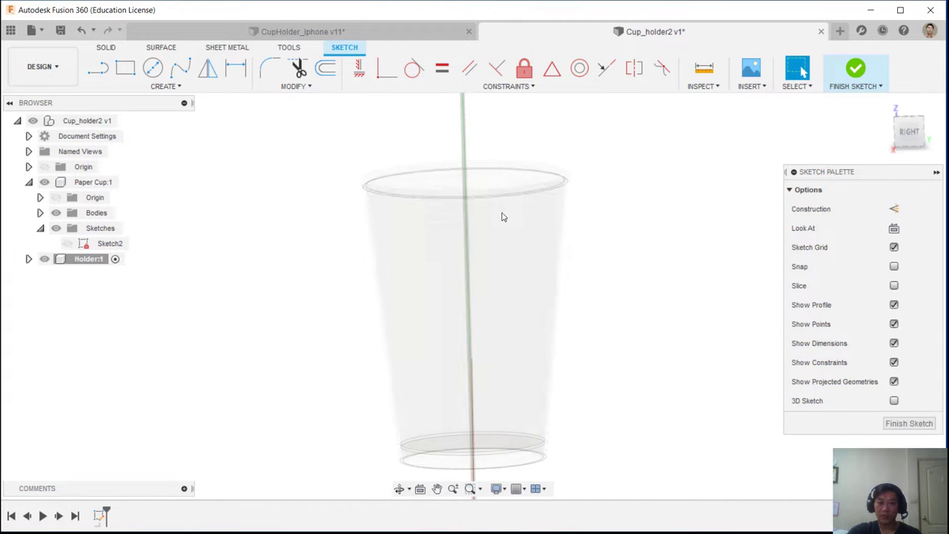
pyautogui.keyDown('shift'); pyautogui.moveTo(476, 148); pyautogui.dragTo(229, 152, button='middle'); pyautogui.keyUp('shift')
# Intersect the whole paper cup body with the sketch plane, using the body selection filter with Projection Link on
pyautogui.click(165, 86)
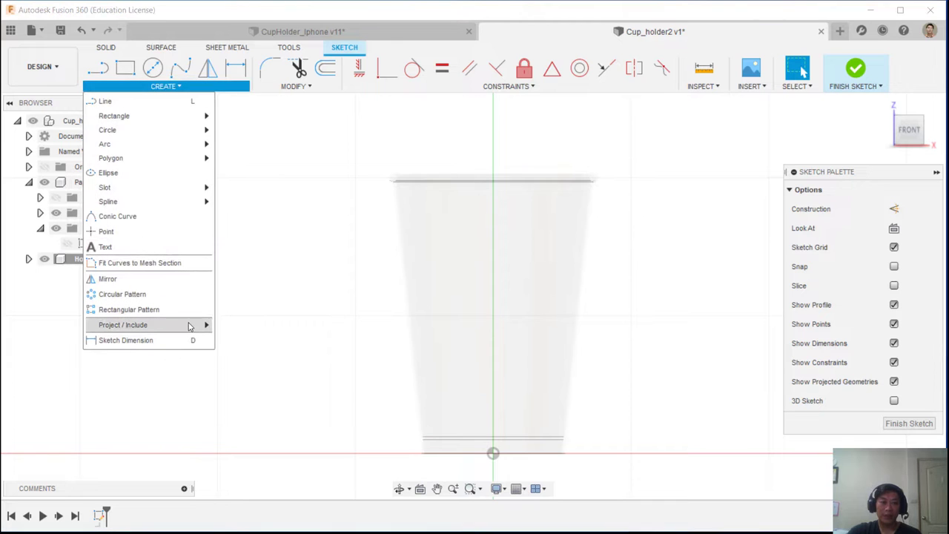
pyautogui.moveTo(189, 326)
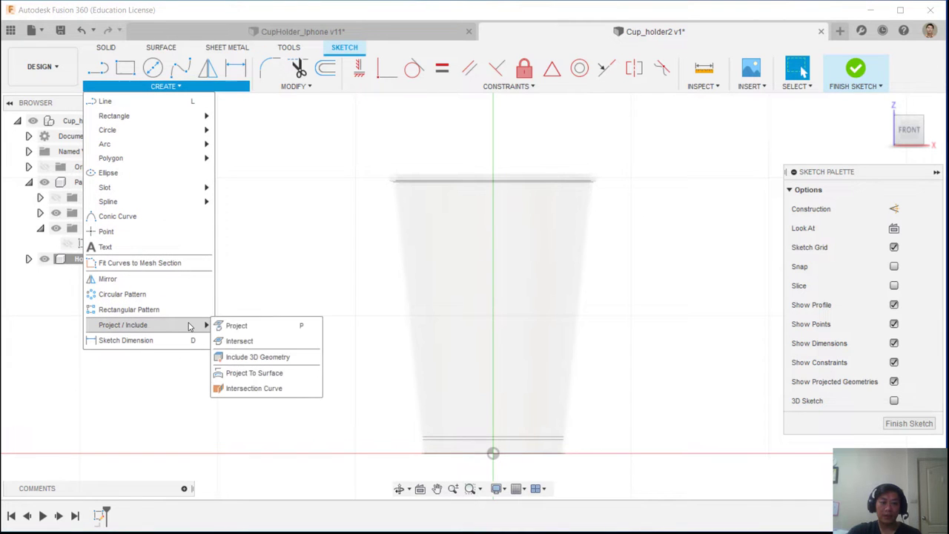
pyautogui.click(272, 343)
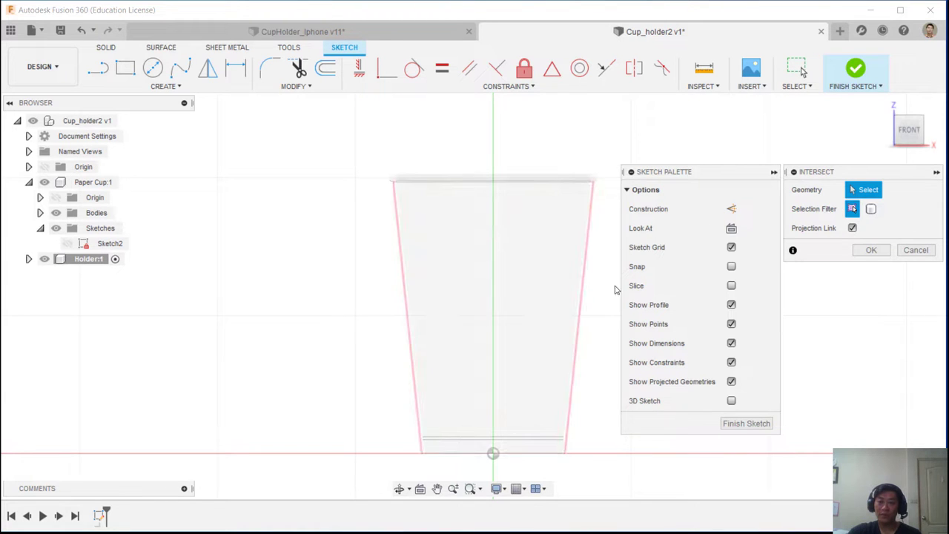
pyautogui.scroll(1, 478, 304)
pyautogui.moveTo(478, 304); pyautogui.dragTo(388, 292, button='middle')
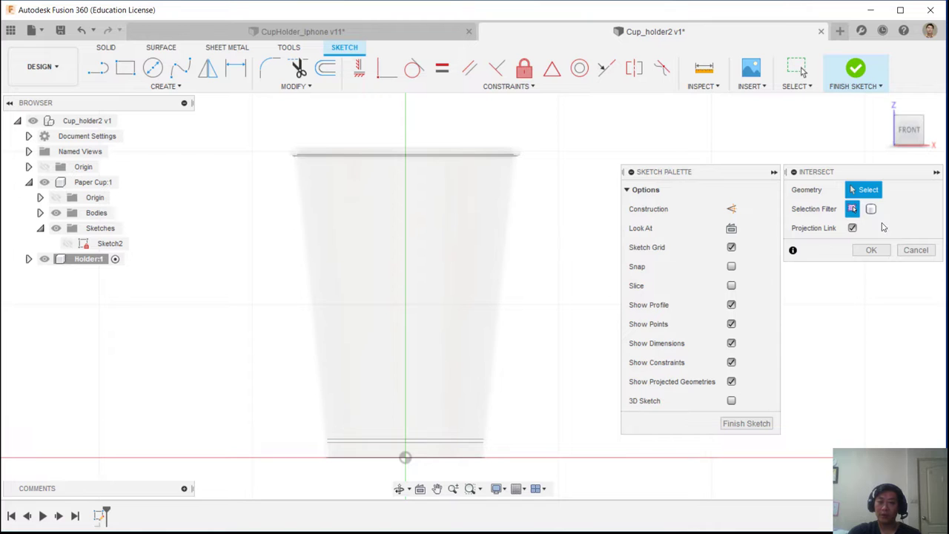
pyautogui.click(872, 209)
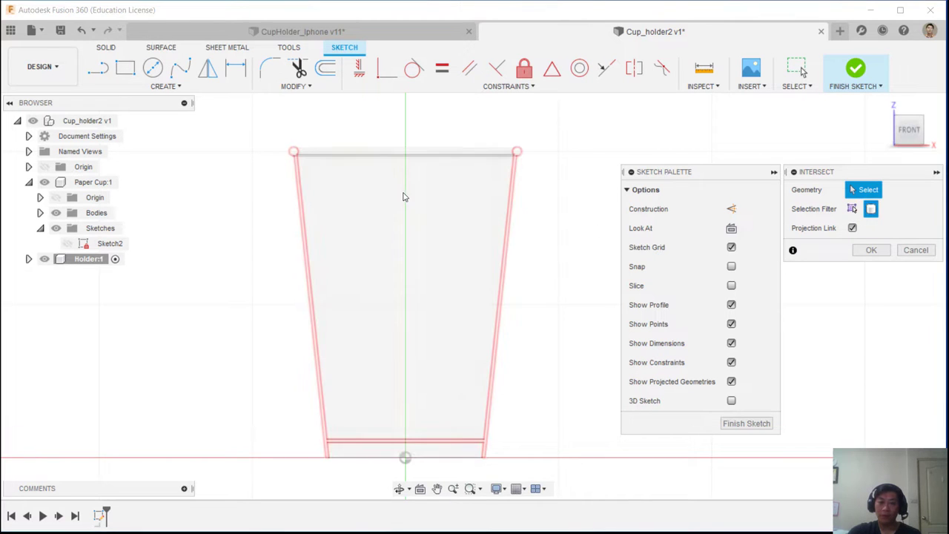
pyautogui.click(461, 182)
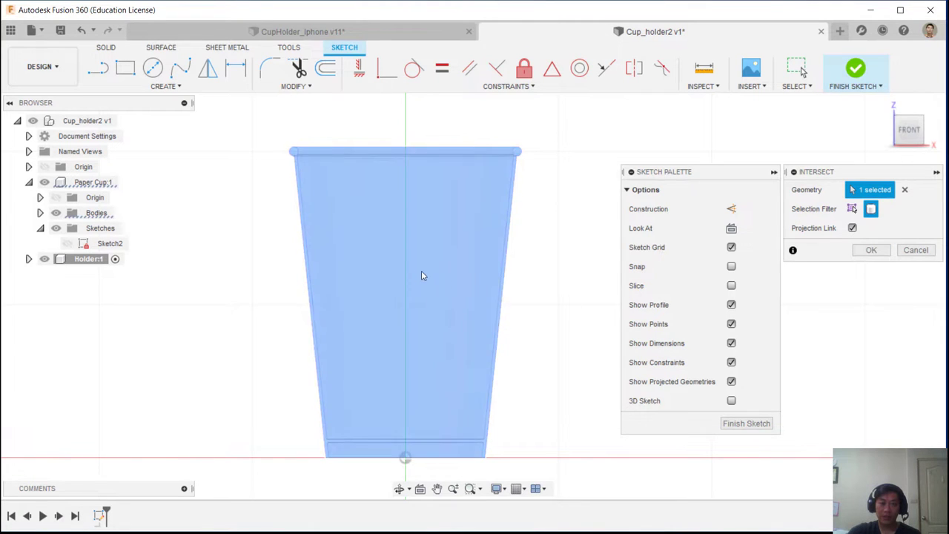
pyautogui.moveTo(450, 295)
pyautogui.mouseDown(button='middle')
pyautogui.moveTo(449, 264)
pyautogui.moveTo(442, 278)
pyautogui.mouseUp(button='middle')
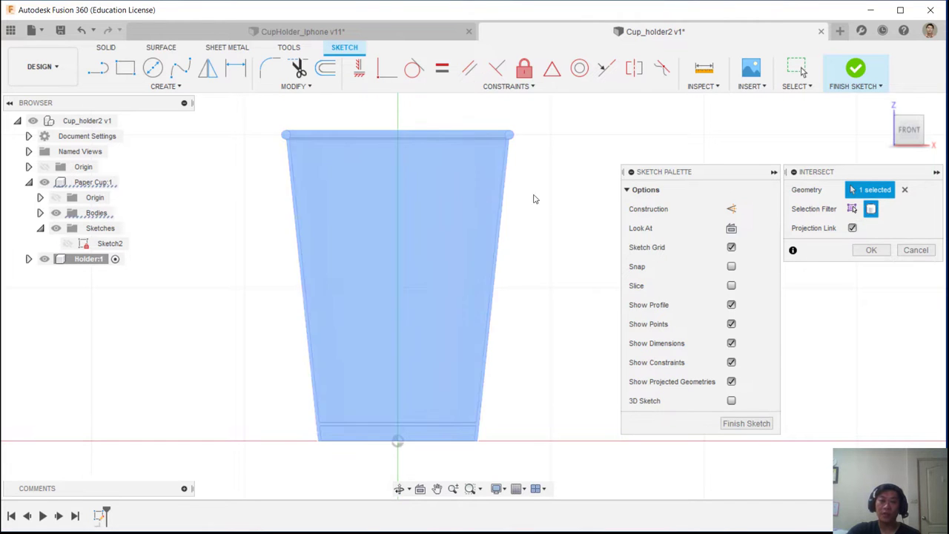
pyautogui.click(872, 250)
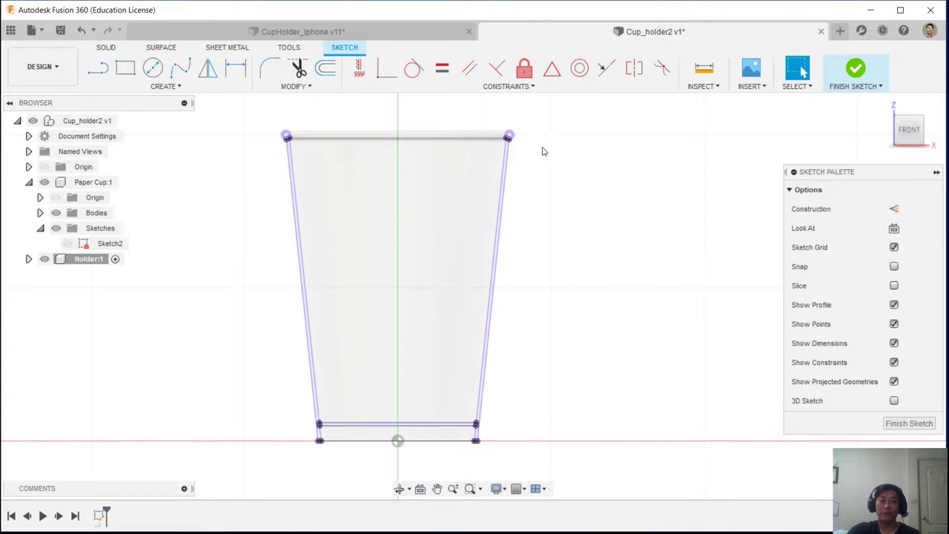
# Draw a horizontal line about 15 mm long outward from the cup's outer wall, just below the rim
pyautogui.scroll(5, 523, 126)
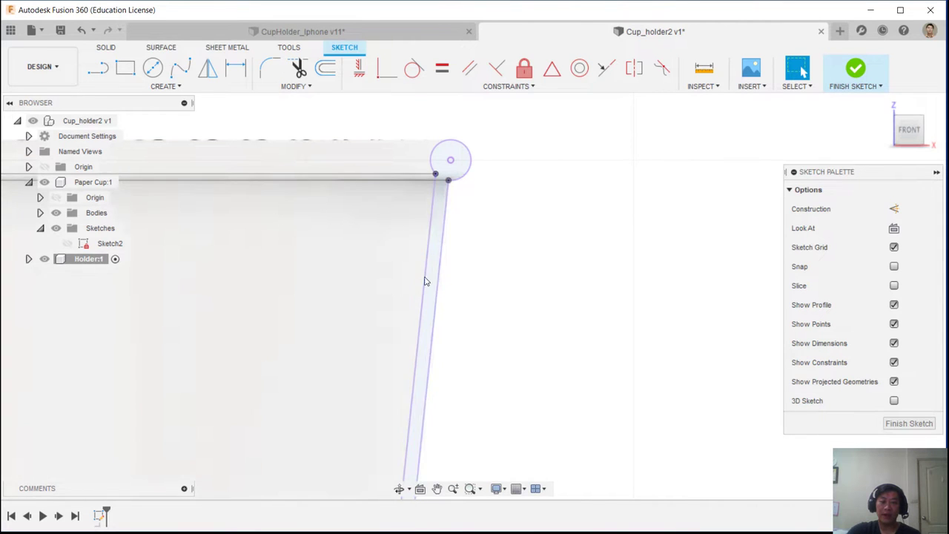
pyautogui.scroll(-5, 556, 261)
pyautogui.scroll(1, 570, 267)
pyautogui.moveTo(570, 267); pyautogui.dragTo(622, 201, button='middle')
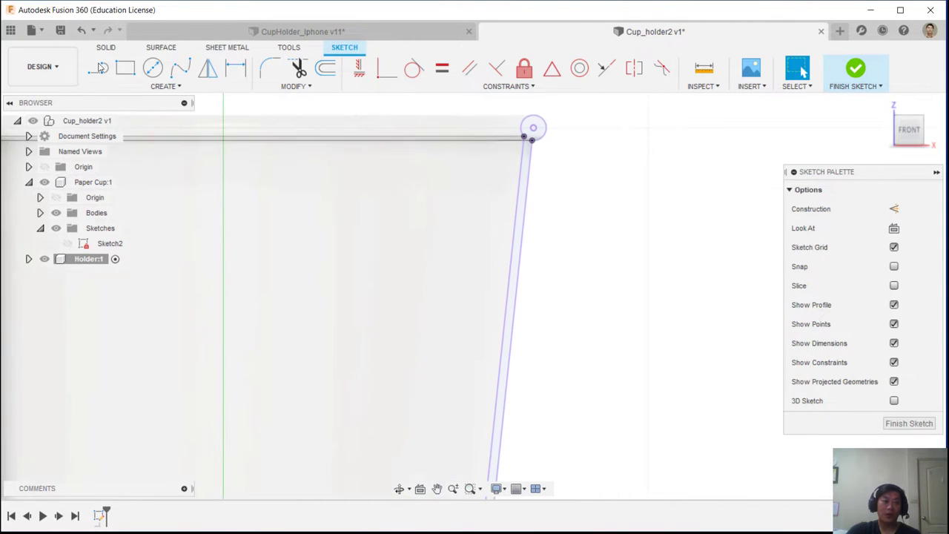
pyautogui.click(99, 68)
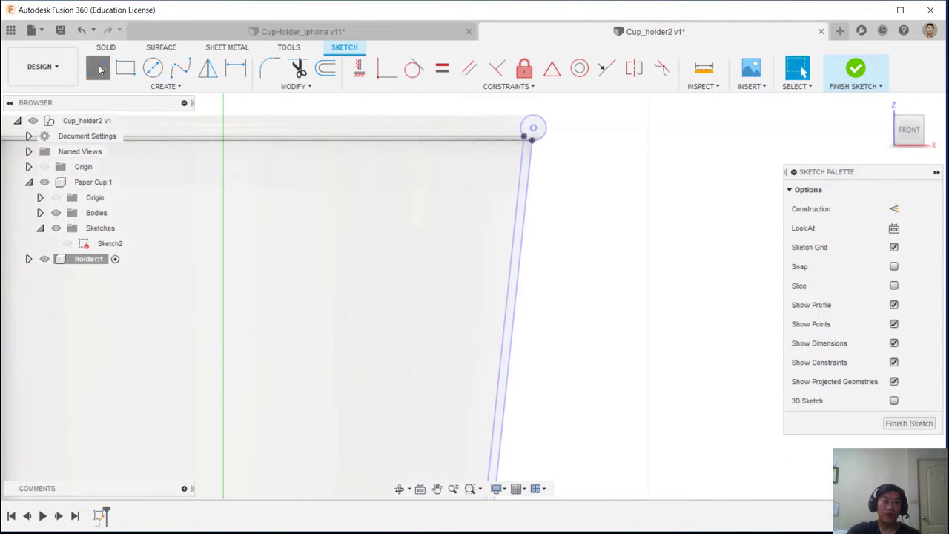
pyautogui.click(528, 175)
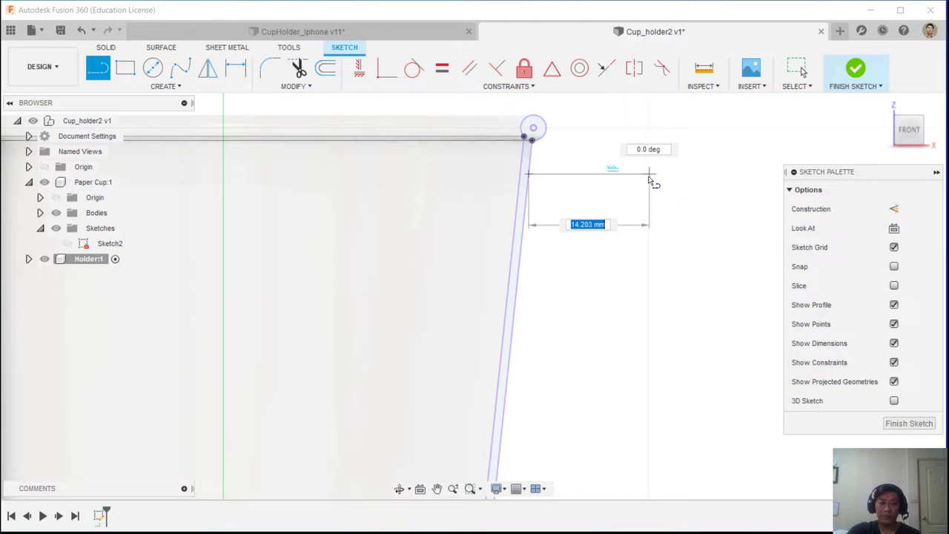
pyautogui.doubleClick(655, 175)
# Continue from the horizontal line's outer end with a tangent arc curving outward and down
pyautogui.moveTo(682, 187); pyautogui.dragTo(401, 150, button='middle')
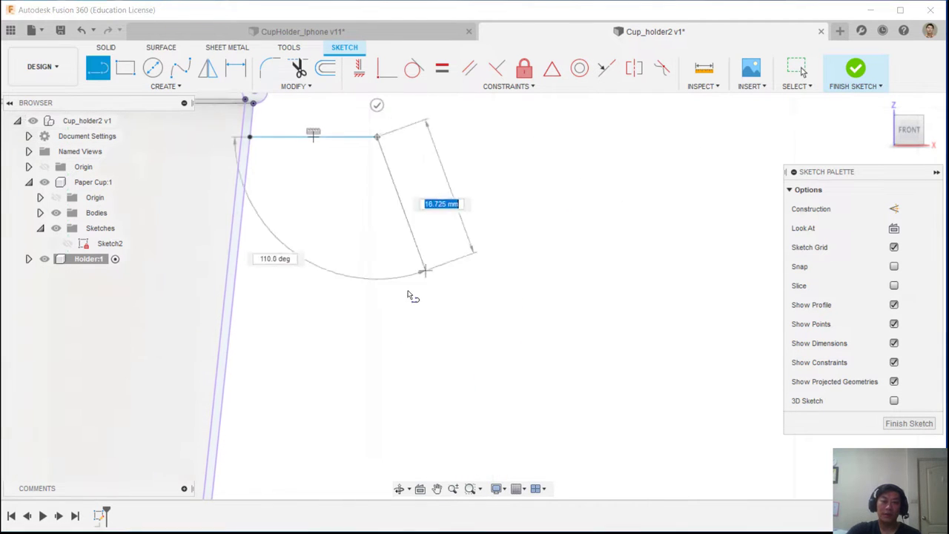
pyautogui.scroll(-2, 457, 221)
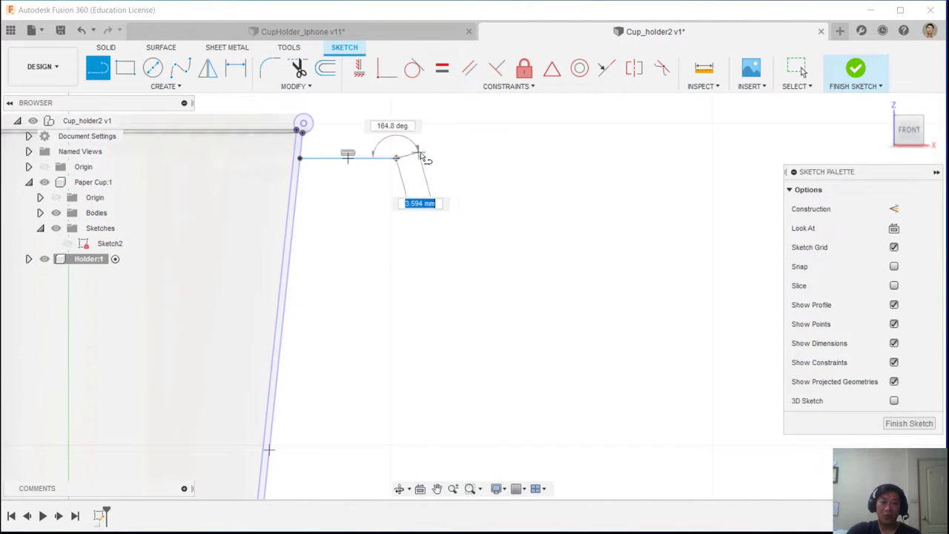
pyautogui.moveTo(399, 158); pyautogui.dragTo(529, 152)
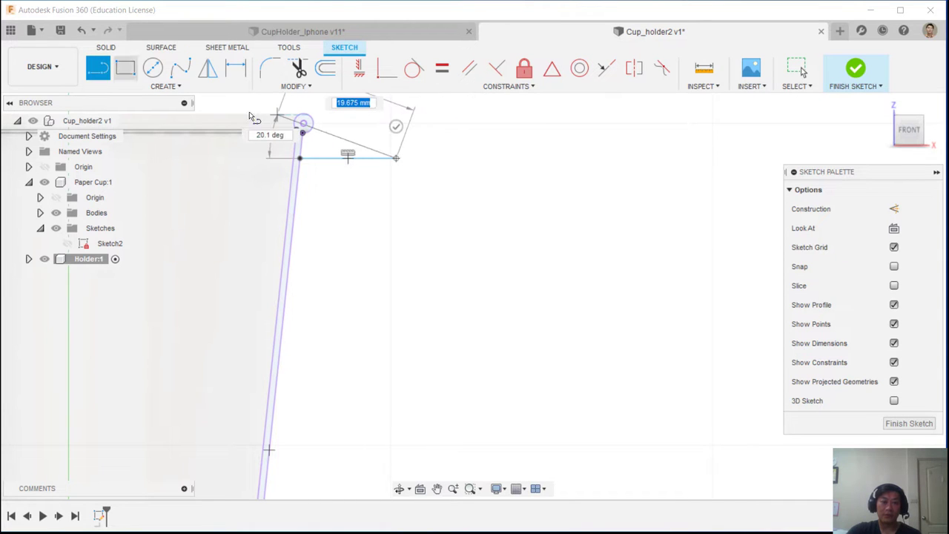
pyautogui.moveTo(396, 157); pyautogui.dragTo(536, 174)
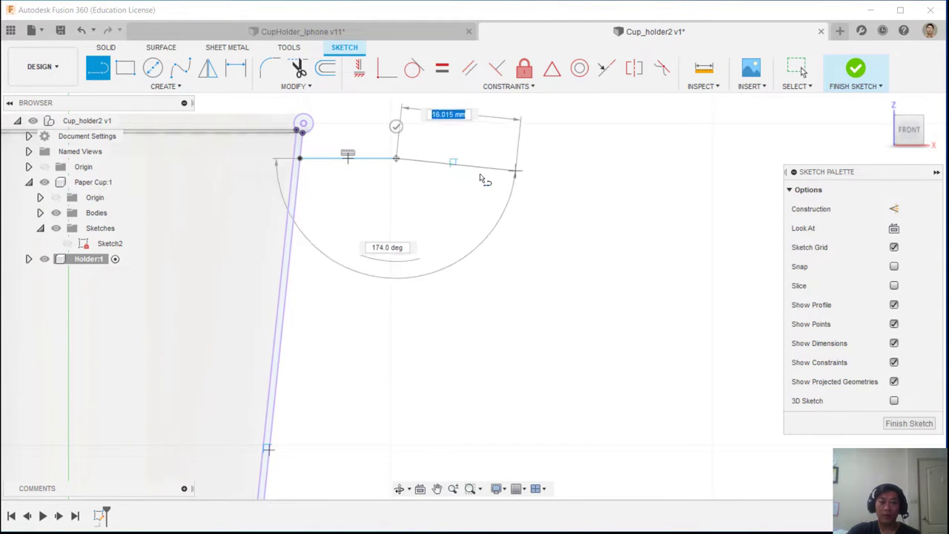
pyautogui.moveTo(446, 184); pyautogui.dragTo(514, 218, button='middle')
pyautogui.scroll(1, 512, 220)
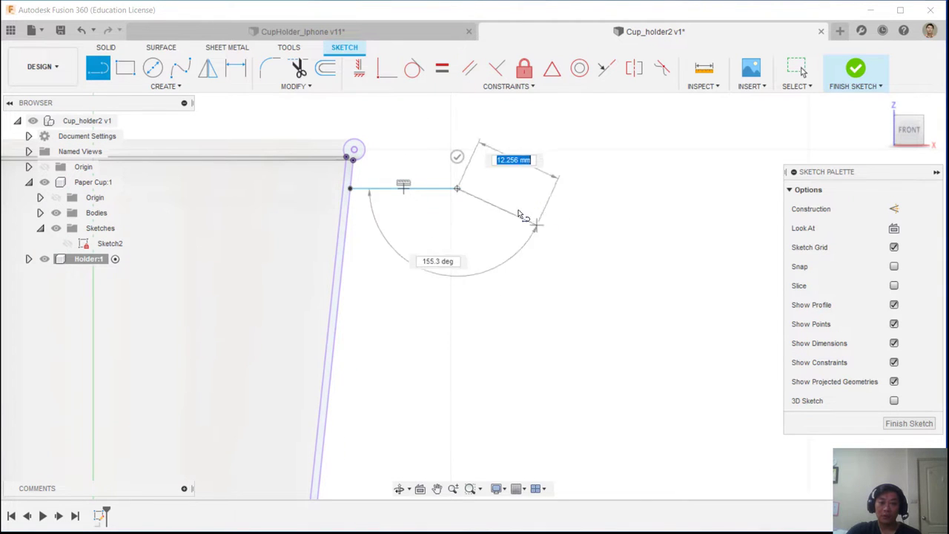
pyautogui.moveTo(529, 198); pyautogui.dragTo(559, 212, button='middle')
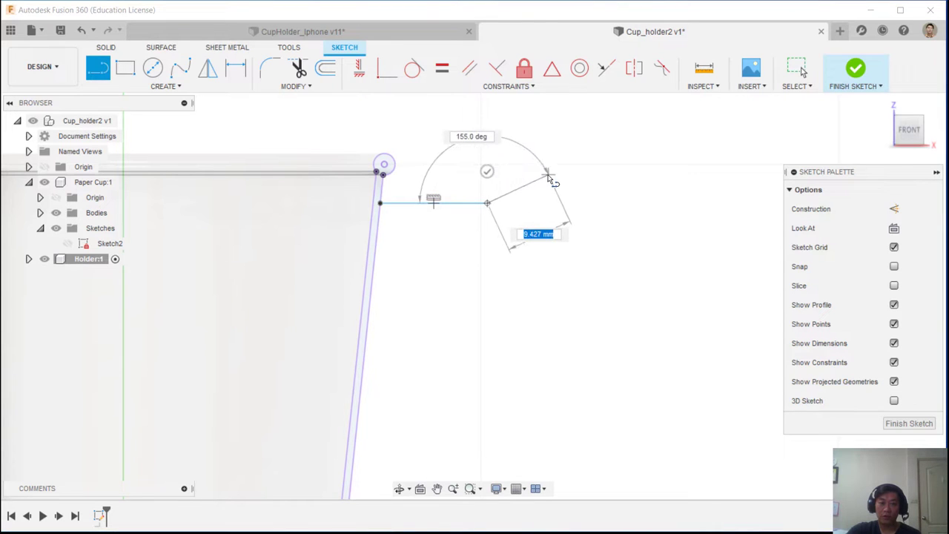
pyautogui.click(487, 204)
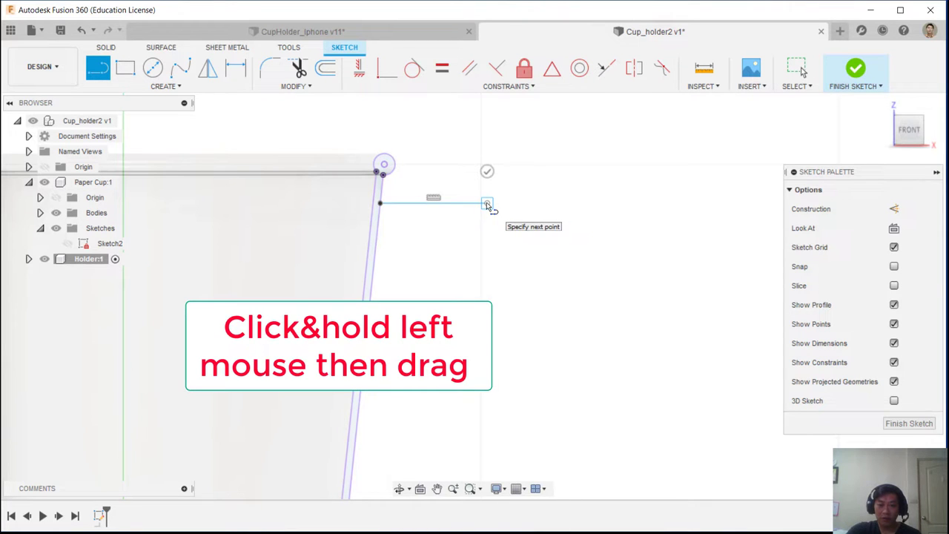
pyautogui.moveTo(487, 204)
pyautogui.mouseDown()
pyautogui.moveTo(509, 210)
pyautogui.moveTo(608, 322)
pyautogui.moveTo(673, 315)
pyautogui.moveTo(670, 328)
pyautogui.moveTo(629, 333)
pyautogui.moveTo(642, 329)
pyautogui.mouseUp()
# Extend the arc with a tangent straight line about 19 mm long, sloping down and outward, and end the chain
pyautogui.scroll(-2, 598, 227)
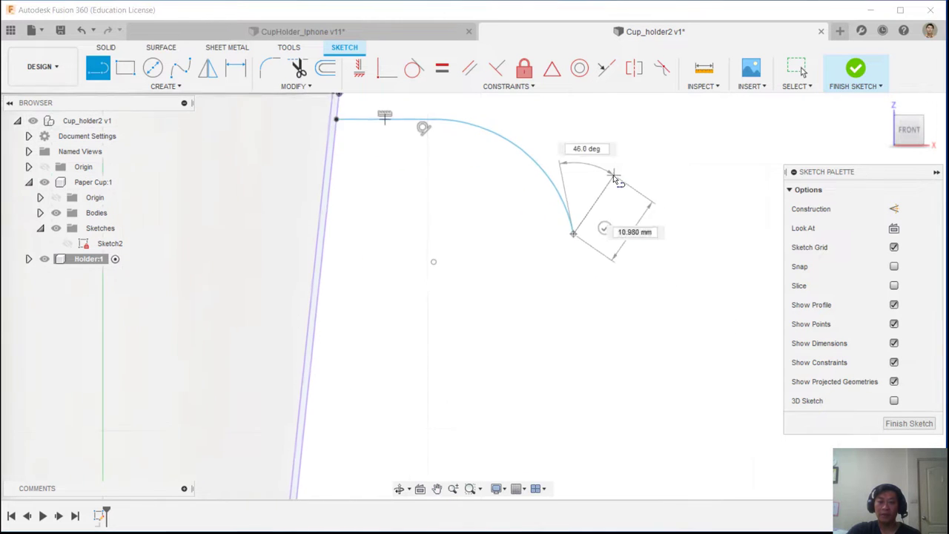
pyautogui.moveTo(593, 224)
pyautogui.mouseDown()
pyautogui.moveTo(600, 359)
pyautogui.moveTo(576, 346)
pyautogui.moveTo(614, 357)
pyautogui.moveTo(602, 356)
pyautogui.moveTo(604, 275)
pyautogui.moveTo(593, 284)
pyautogui.moveTo(600, 316)
pyautogui.moveTo(585, 259)
pyautogui.moveTo(626, 248)
pyautogui.moveTo(646, 269)
pyautogui.moveTo(600, 290)
pyautogui.moveTo(601, 302)
pyautogui.mouseUp()
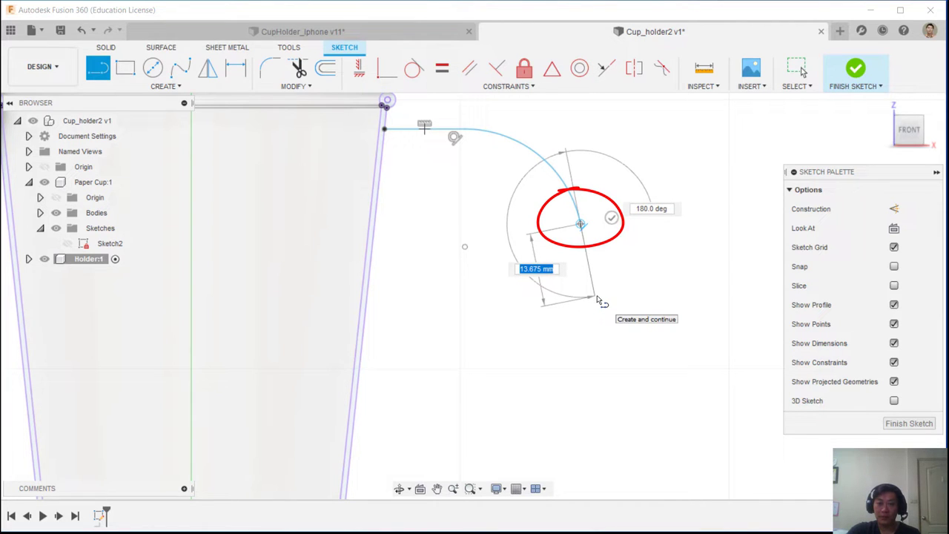
pyautogui.moveTo(600, 302)
pyautogui.mouseDown()
pyautogui.moveTo(603, 329)
pyautogui.moveTo(600, 321)
pyautogui.mouseUp()
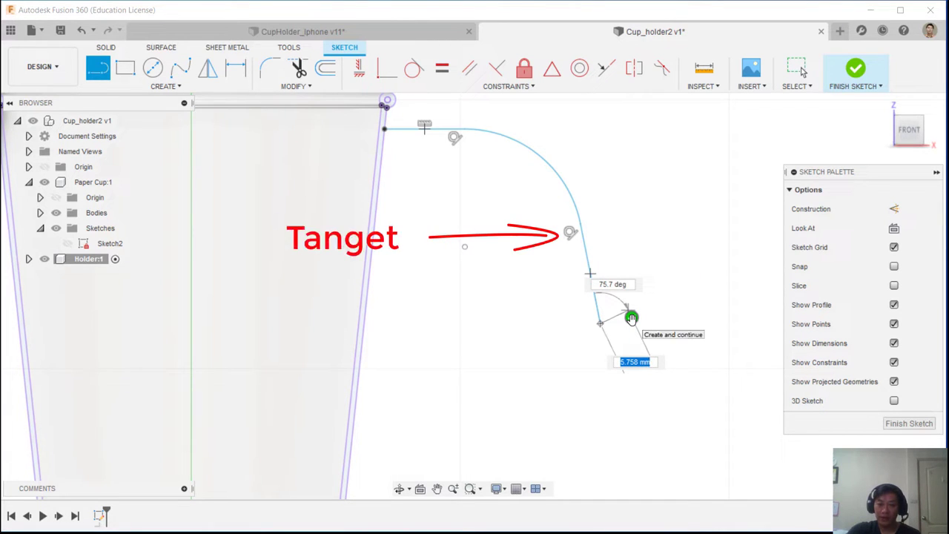
pyautogui.press('Escape')
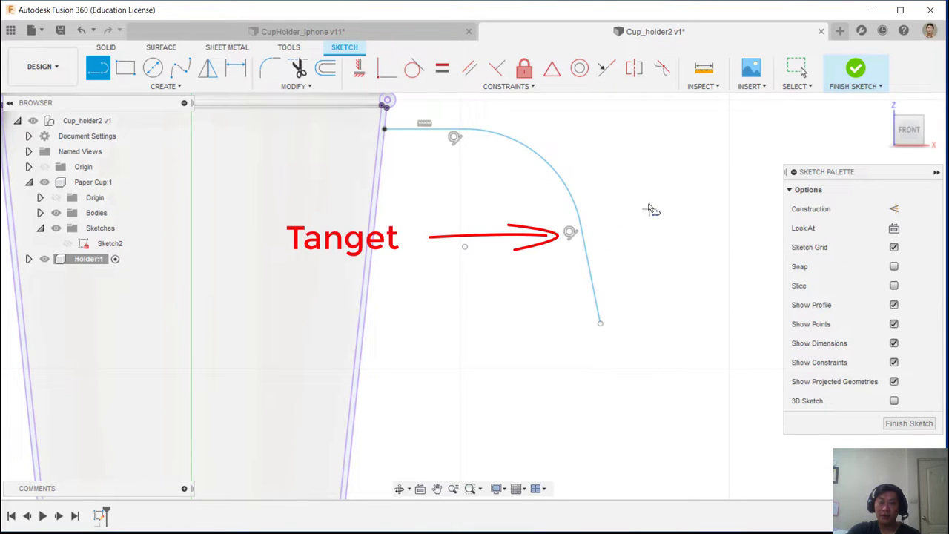
# Draw a sloping line about 48 mm long down from the top horizontal line, continuing with a line inward across the cup wall, parallel to the top one
pyautogui.moveTo(397, 239); pyautogui.dragTo(432, 273, button='middle')
pyautogui.scroll(-1, 415, 295)
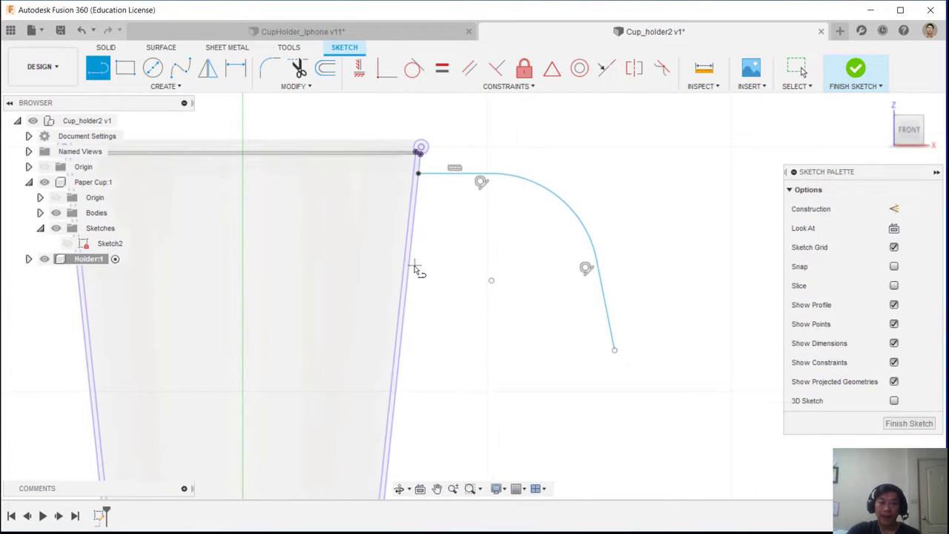
pyautogui.click(440, 174)
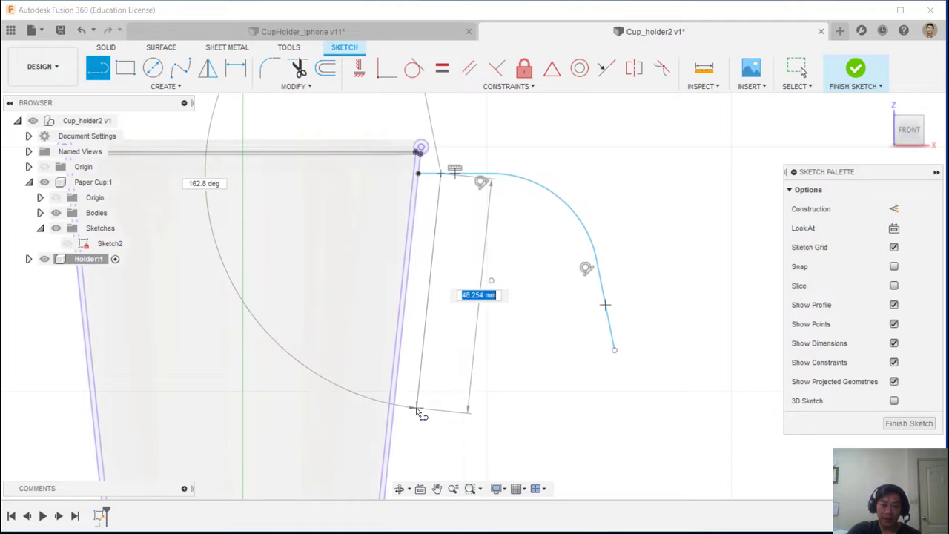
pyautogui.click(417, 409)
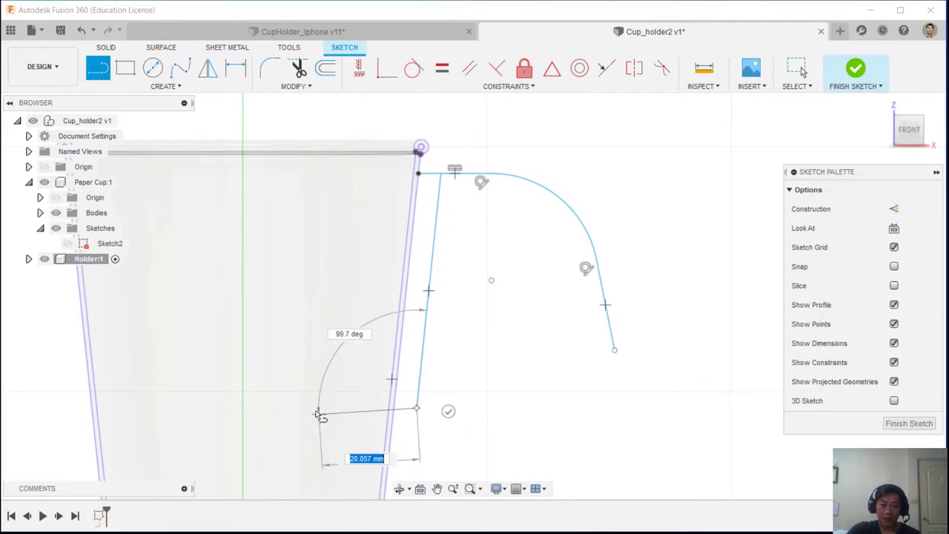
pyautogui.click(278, 408)
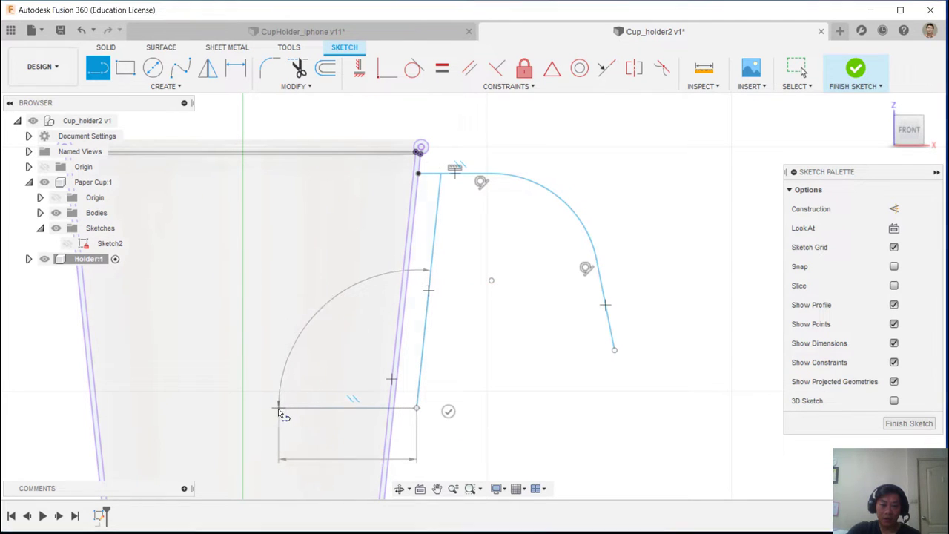
pyautogui.rightClick(452, 320)
pyautogui.click(504, 319)
# Constrain the new sloping line parallel to the cup's outer wall
pyautogui.moveTo(473, 311); pyautogui.dragTo(507, 290, button='middle')
pyautogui.scroll(1, 506, 290)
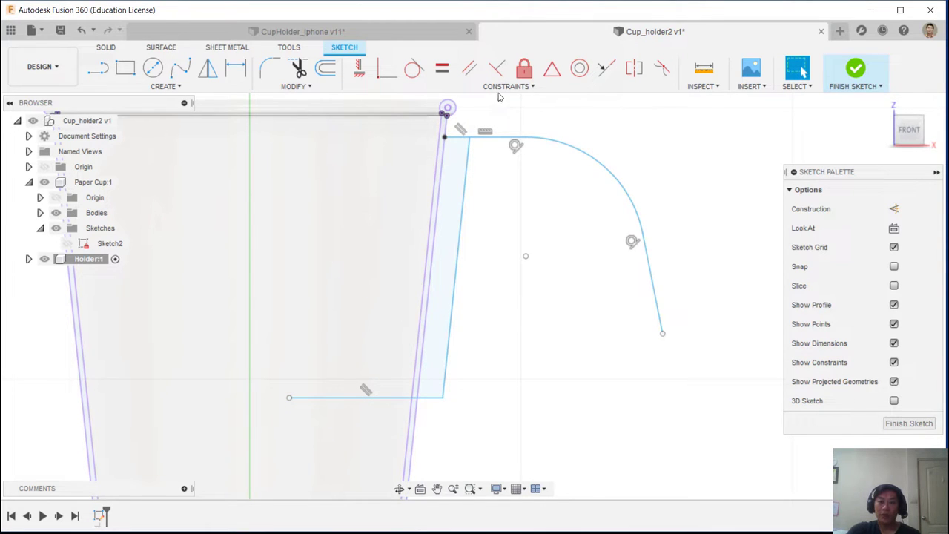
pyautogui.click(469, 69)
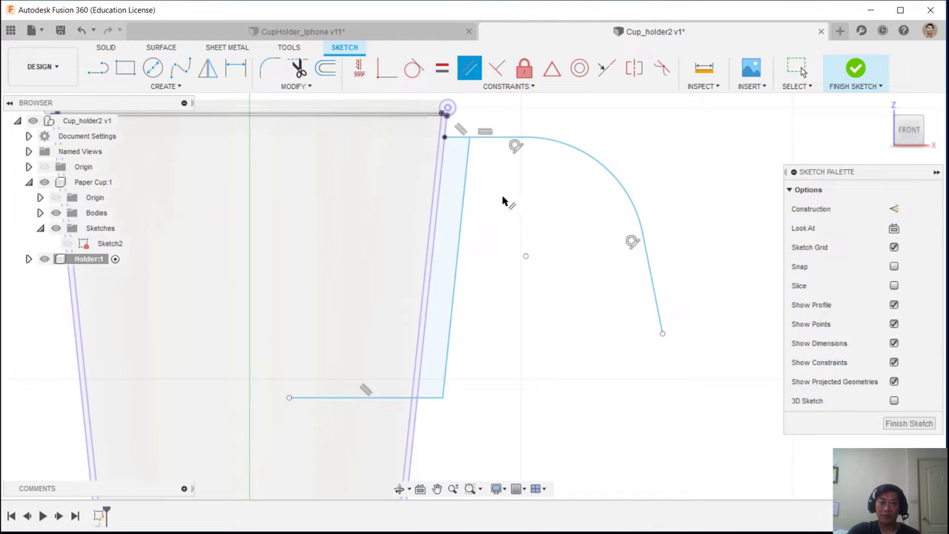
pyautogui.click(464, 195)
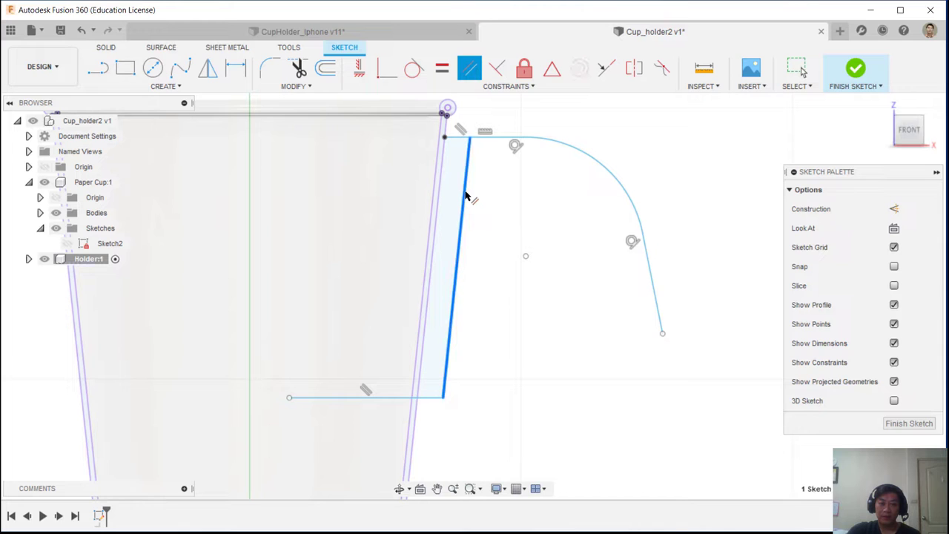
pyautogui.click(435, 265)
pyautogui.rightClick(530, 215)
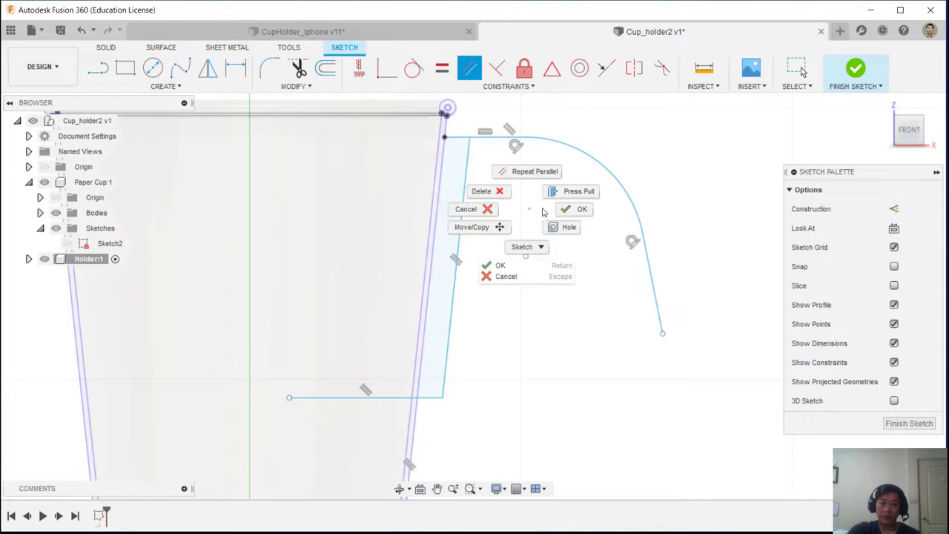
pyautogui.click(505, 226)
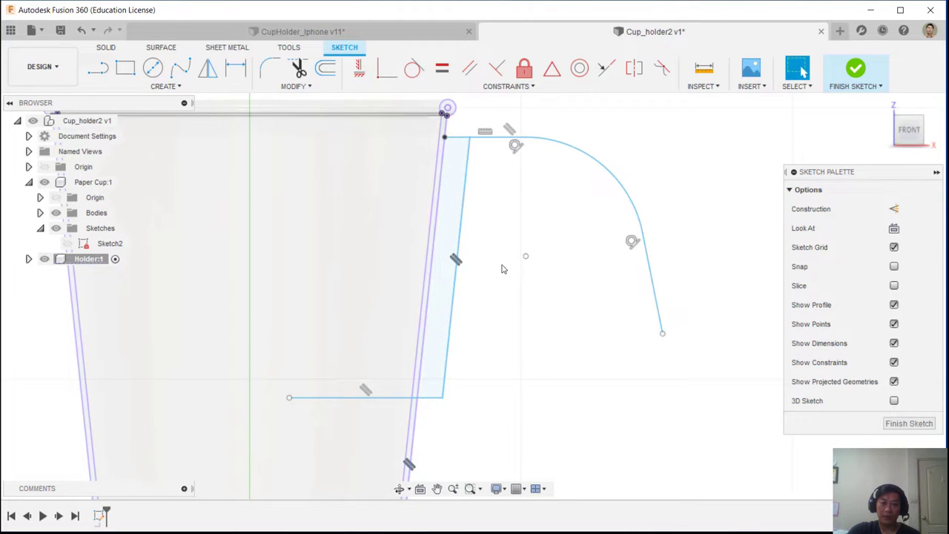
# Remove the tangent constraint between the arc and the outer straight line, and swing the line's free end inward
pyautogui.moveTo(502, 267); pyautogui.dragTo(526, 216, button='middle')
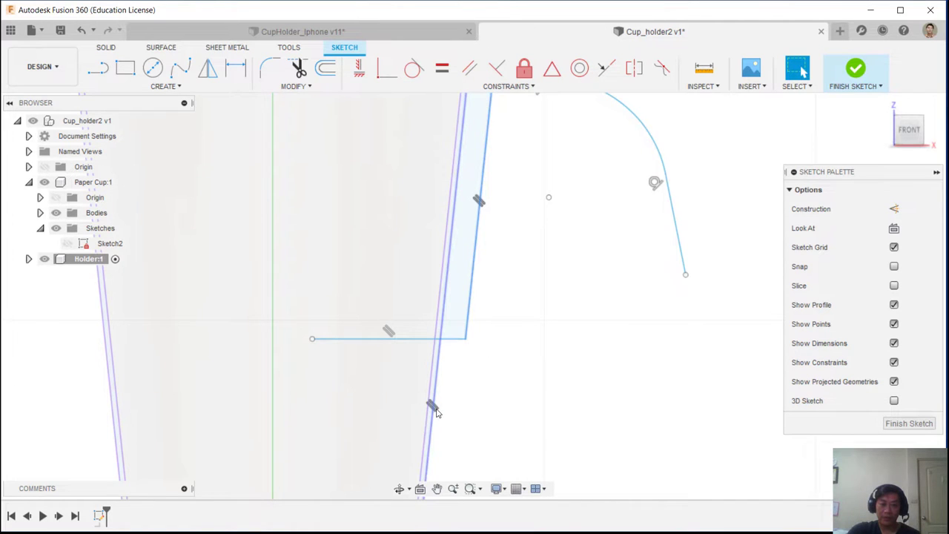
pyautogui.scroll(-3, 437, 413)
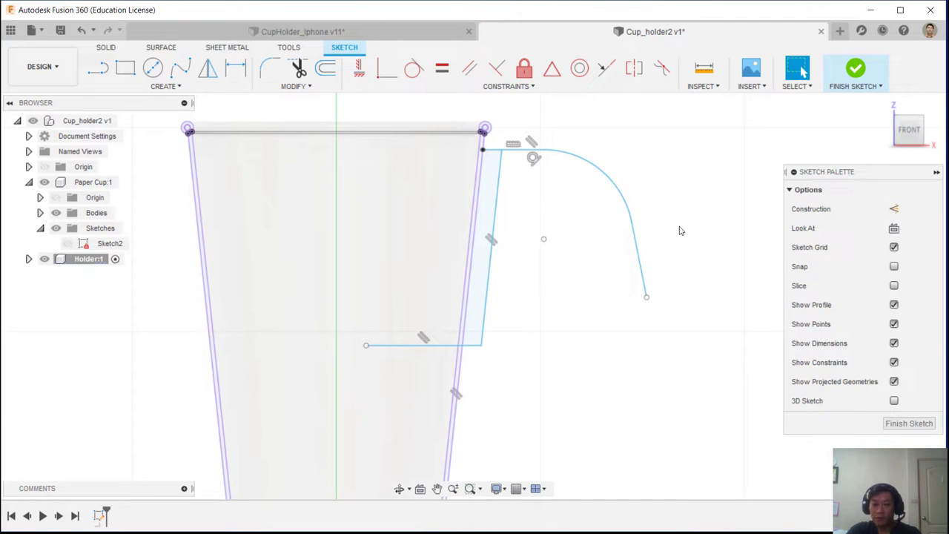
pyautogui.moveTo(647, 299); pyautogui.dragTo(610, 294)
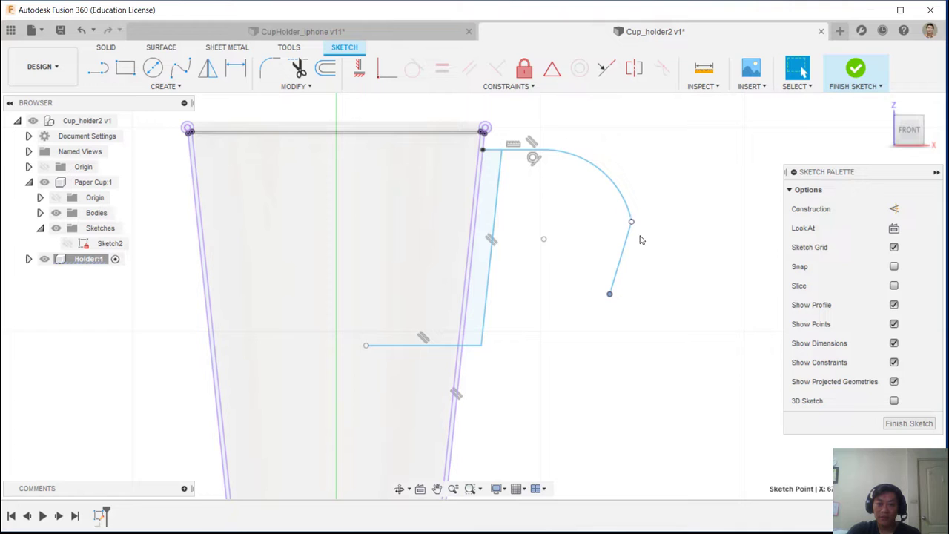
pyautogui.click(660, 161)
pyautogui.scroll(3, 642, 186)
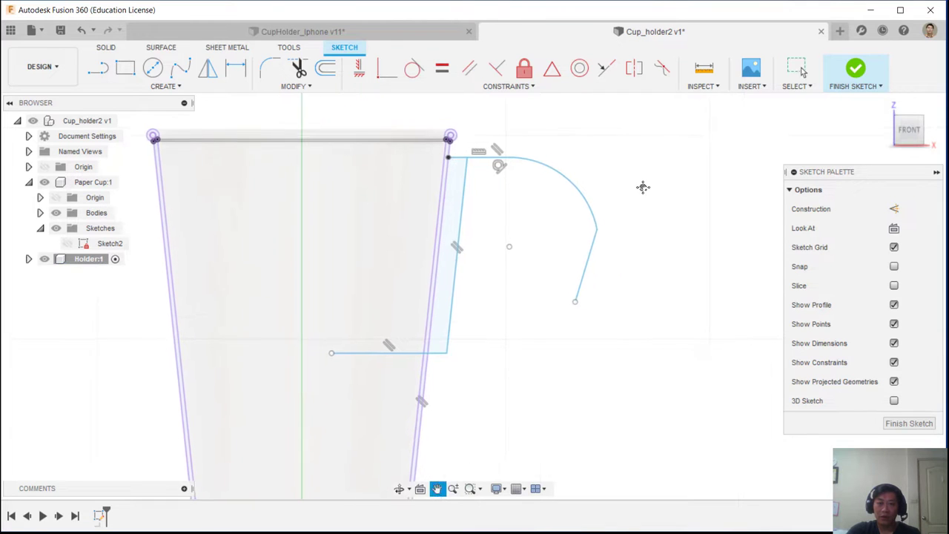
pyautogui.scroll(1, 622, 230)
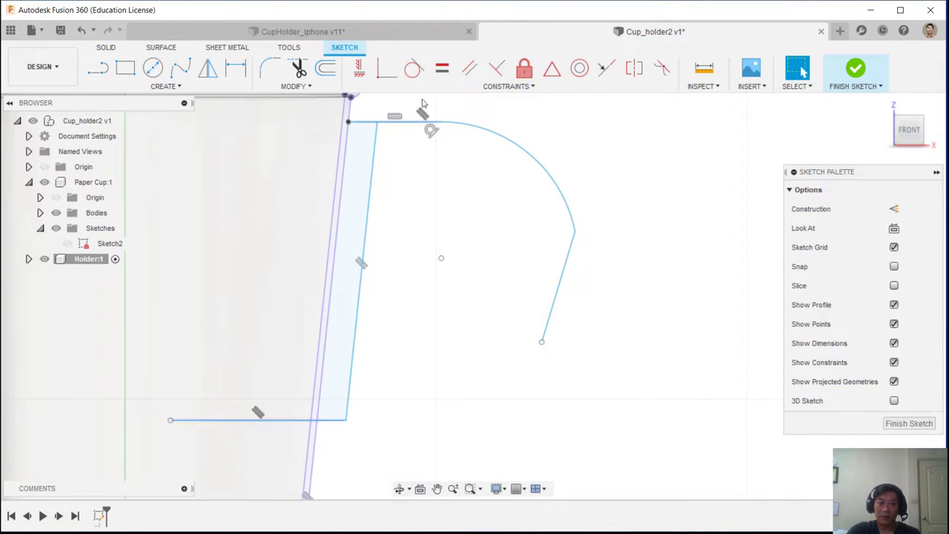
# Apply a tangent constraint between the arc and the outer straight line
pyautogui.click(414, 70)
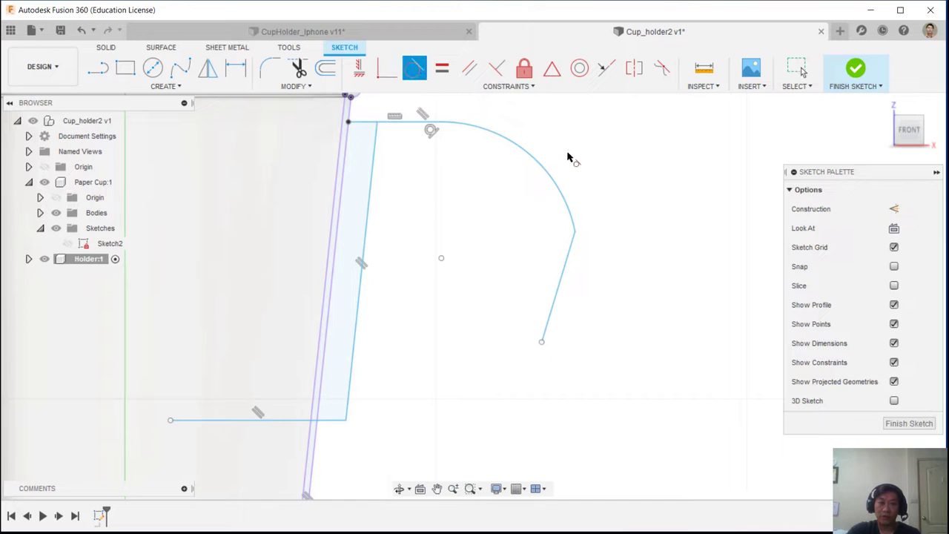
pyautogui.click(560, 185)
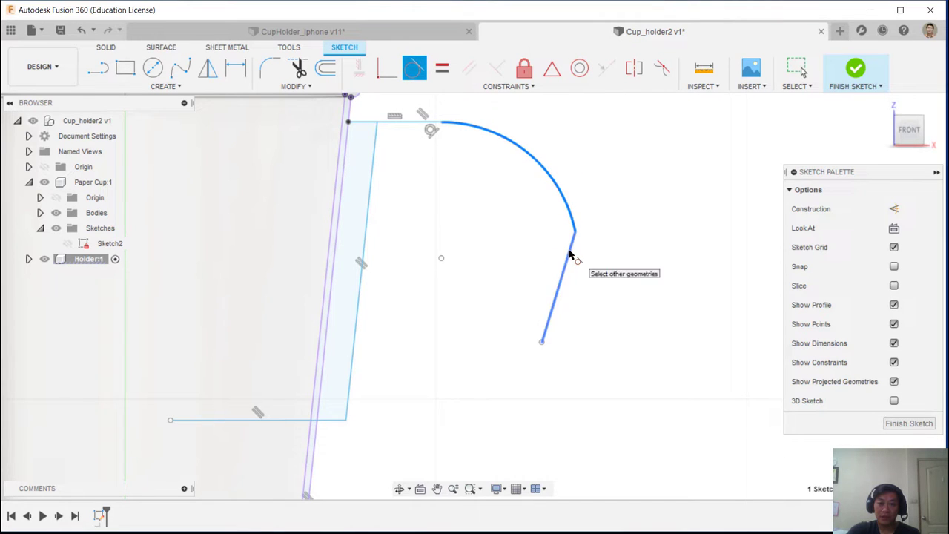
pyautogui.click(569, 255)
pyautogui.rightClick(608, 233)
pyautogui.click(649, 234)
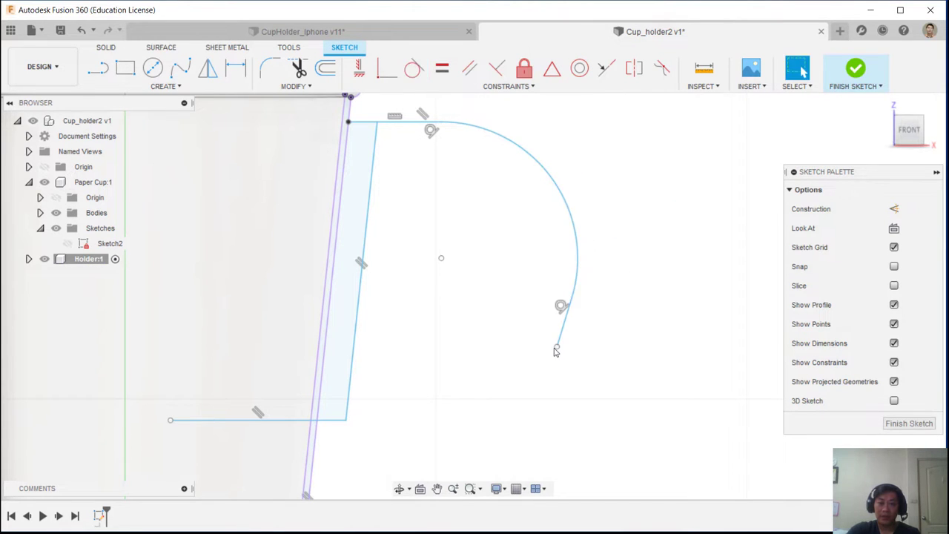
# Reshape the hook by moving the straight line's free end and its joint with the arc, giving a smaller arc and an outward-sloping line
pyautogui.moveTo(556, 346); pyautogui.dragTo(528, 281)
pyautogui.moveTo(542, 225); pyautogui.dragTo(516, 197)
pyautogui.scroll(-3, 661, 286)
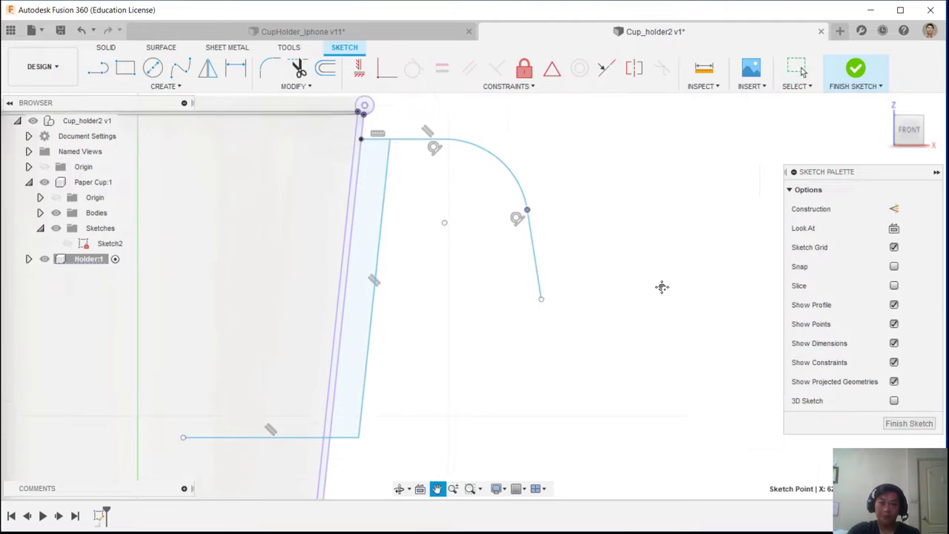
pyautogui.click(572, 392)
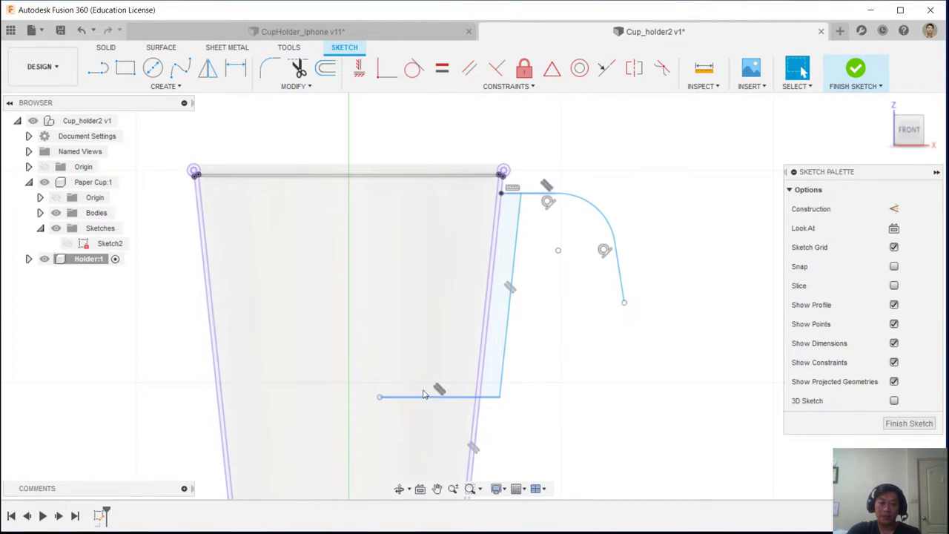
# Trim off the part of the lower horizontal line that extends inside the cup, up to the wall's inner edge
pyautogui.click(299, 69)
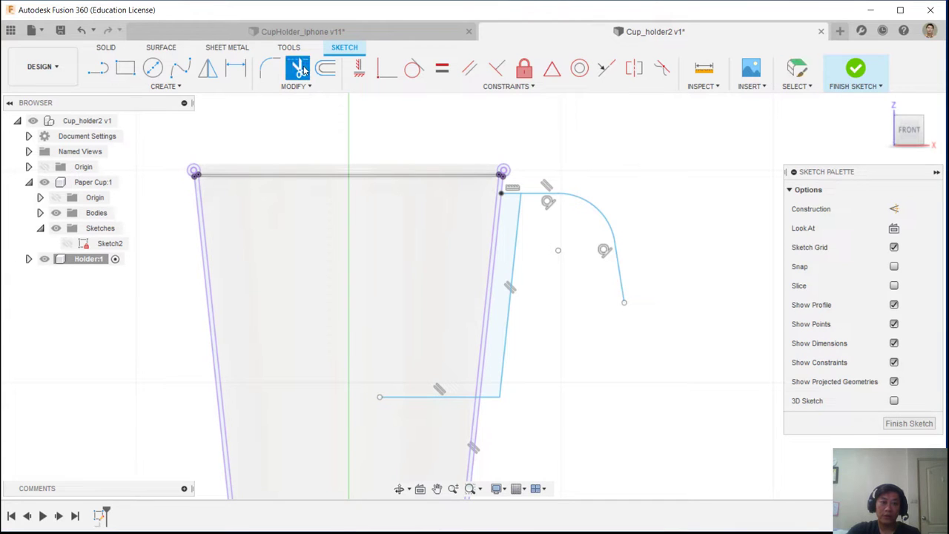
pyautogui.click(425, 396)
pyautogui.rightClick(595, 341)
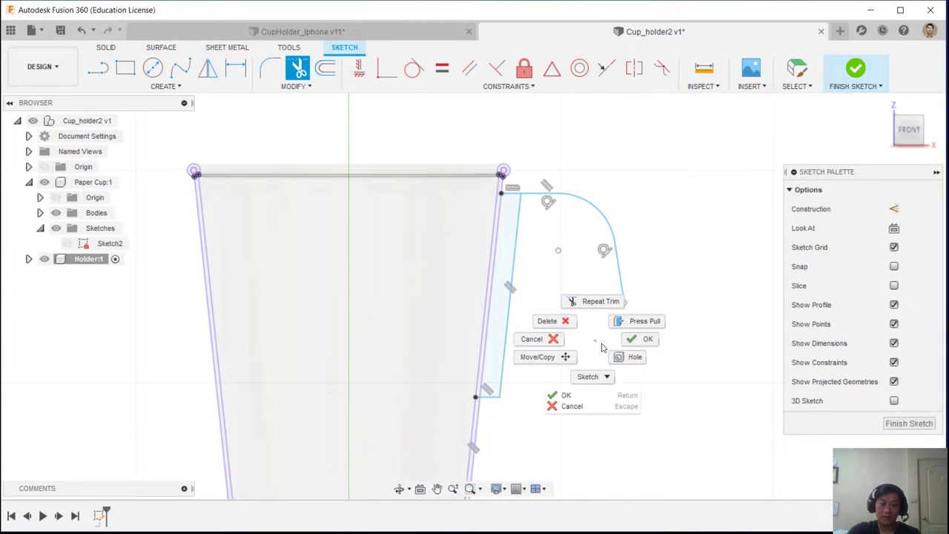
pyautogui.click(644, 339)
pyautogui.scroll(5, 488, 409)
pyautogui.scroll(2, 488, 409)
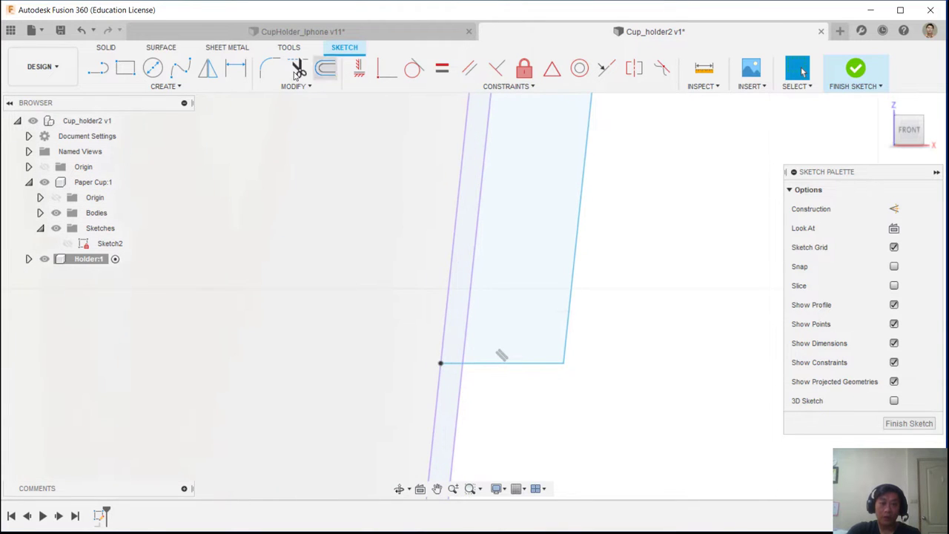
# Trim the part of the holder profile's short bottom line that lies between the two cup wall lines
pyautogui.press('t')
pyautogui.click(454, 363)
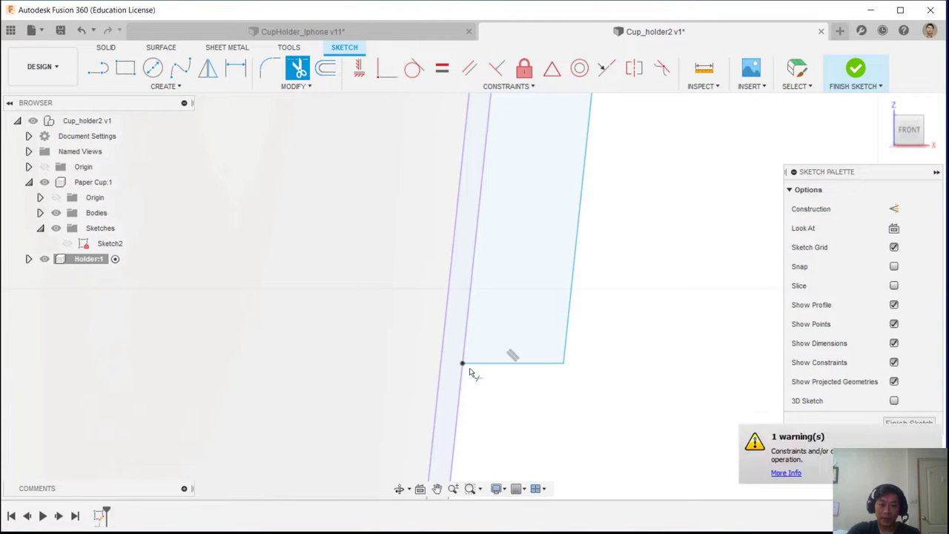
pyautogui.rightClick(632, 310)
pyautogui.click(677, 310)
pyautogui.scroll(-4, 569, 394)
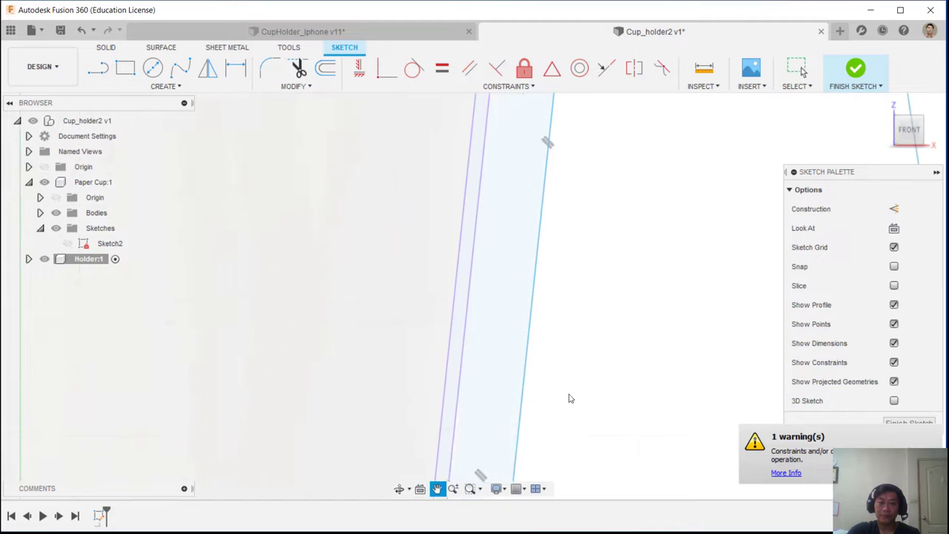
pyautogui.scroll(-3, 645, 258)
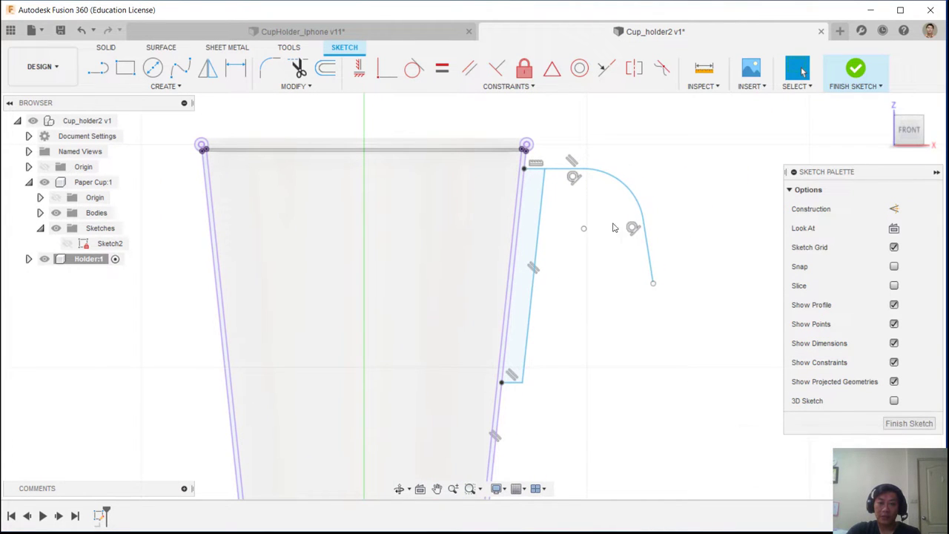
# Dimension the vertical distance between the holder profile's top and bottom horizontal lines at 40 mm
pyautogui.click(535, 191)
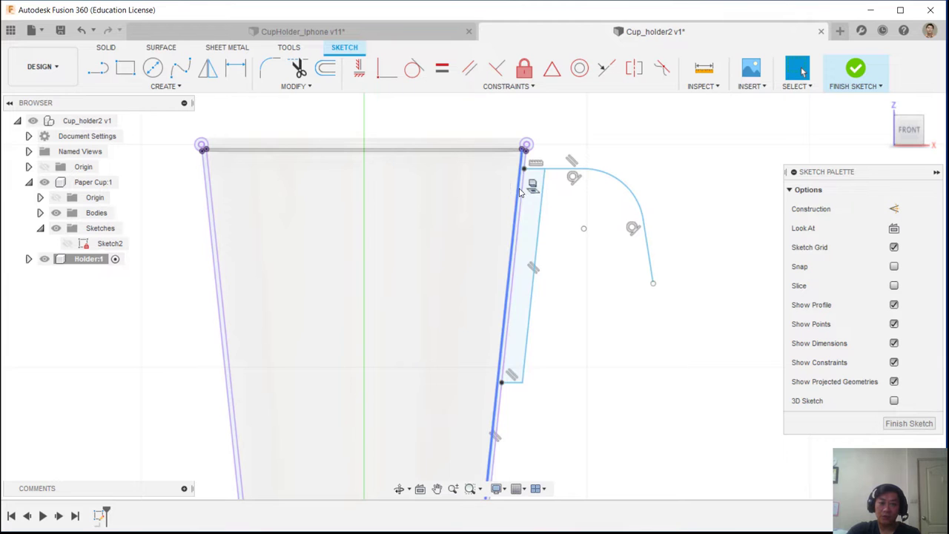
pyautogui.scroll(4, 535, 187)
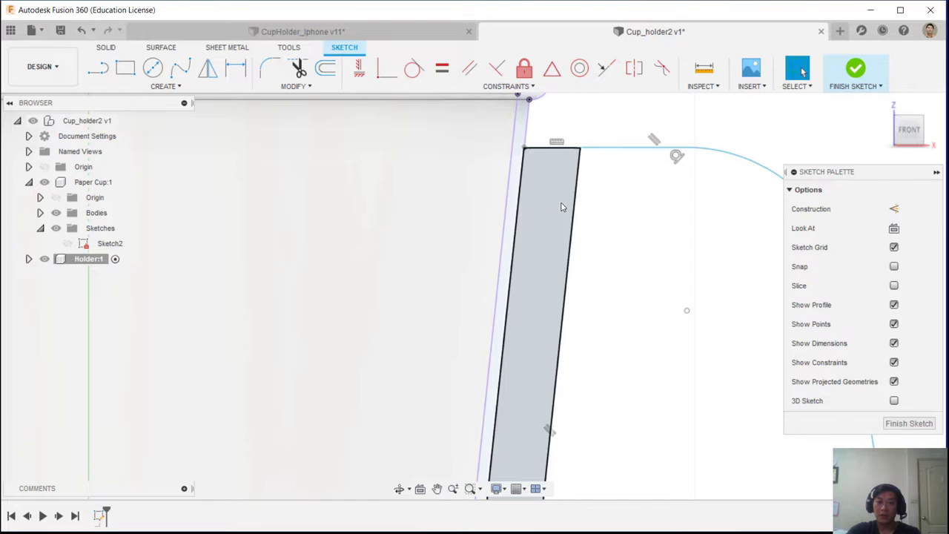
pyautogui.scroll(-3, 562, 208)
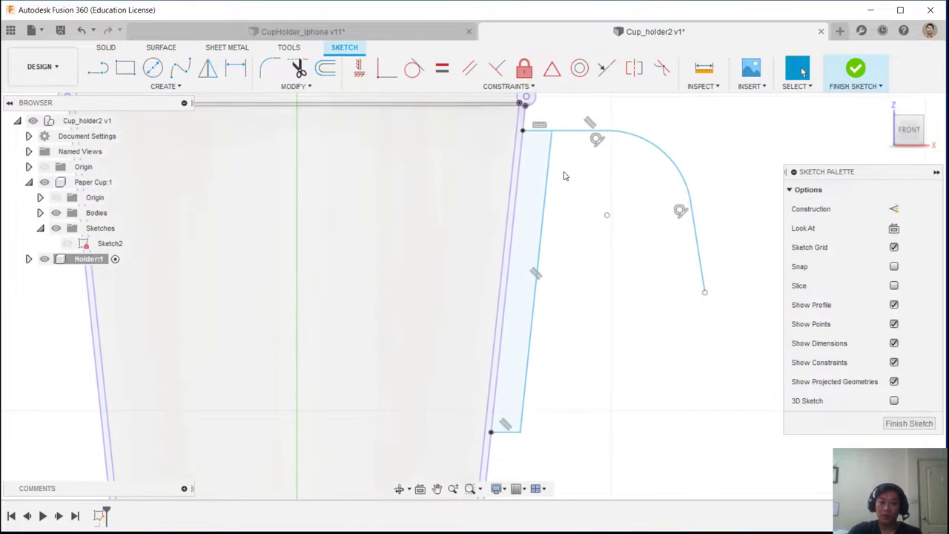
pyautogui.moveTo(586, 237); pyautogui.dragTo(504, 250, button='middle')
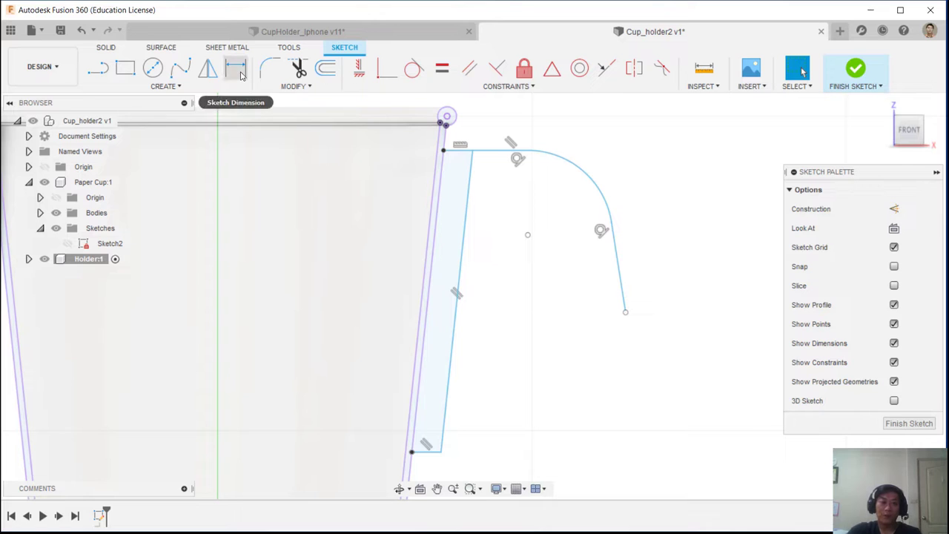
pyautogui.click(241, 74)
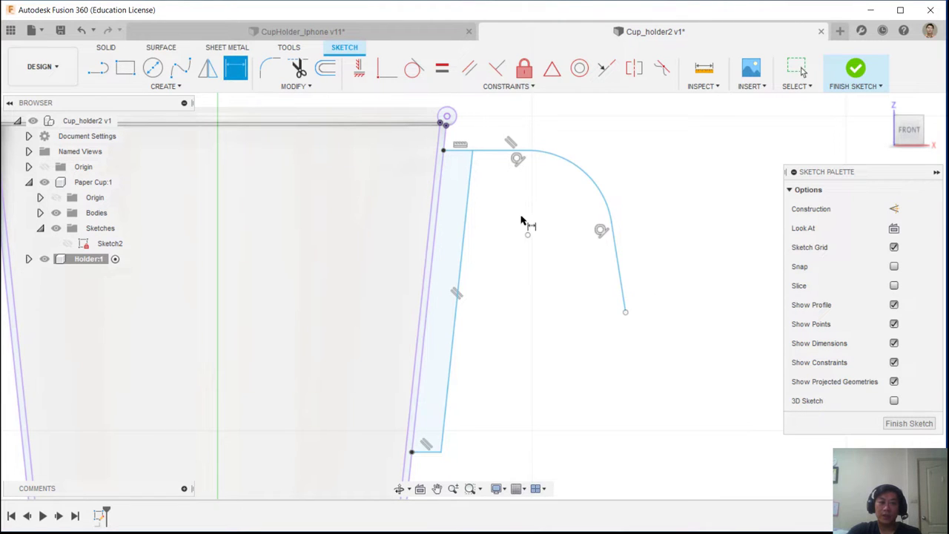
pyautogui.click(492, 151)
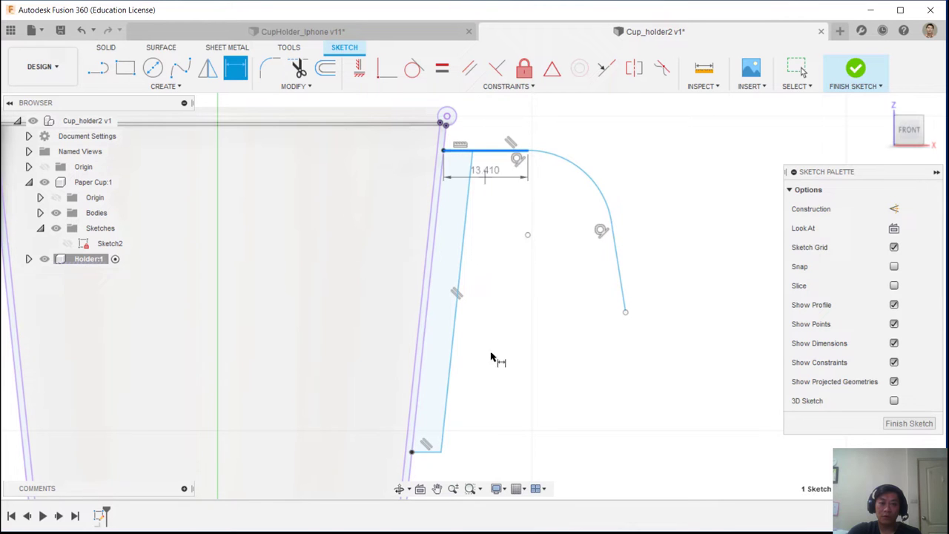
pyautogui.click(426, 451)
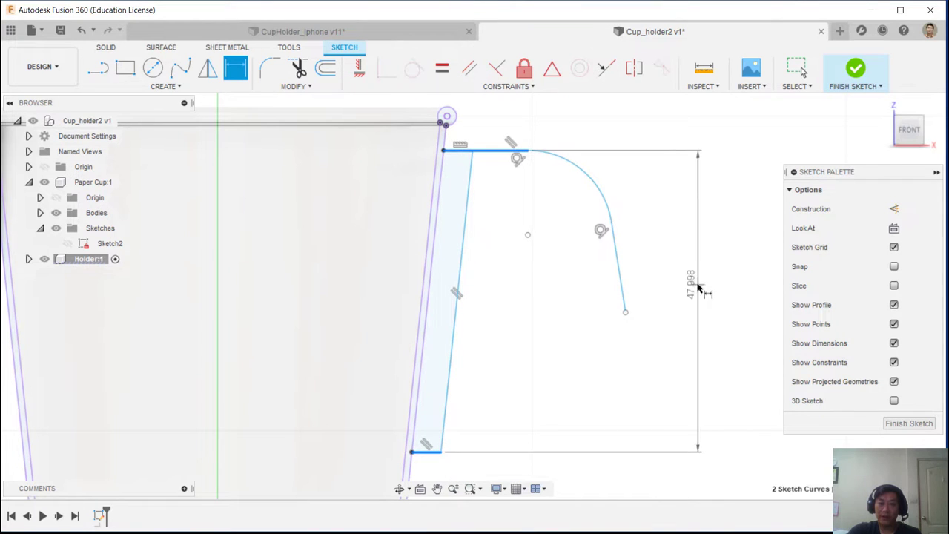
pyautogui.click(699, 289)
pyautogui.write('40')
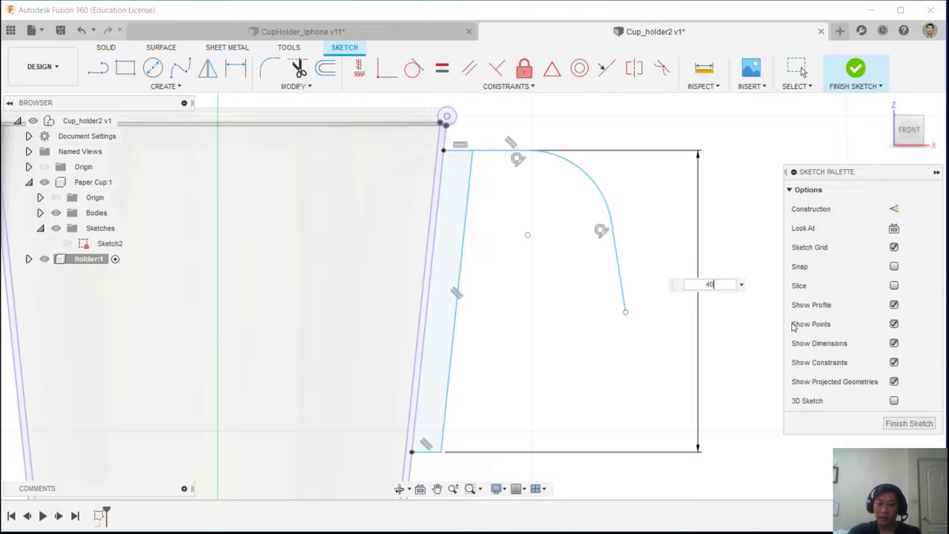
pyautogui.press('Return')
# Dimension the length of the top horizontal line leading into the handle arc at 5 mm
pyautogui.moveTo(609, 243); pyautogui.dragTo(530, 264, button='middle')
pyautogui.scroll(1, 491, 266)
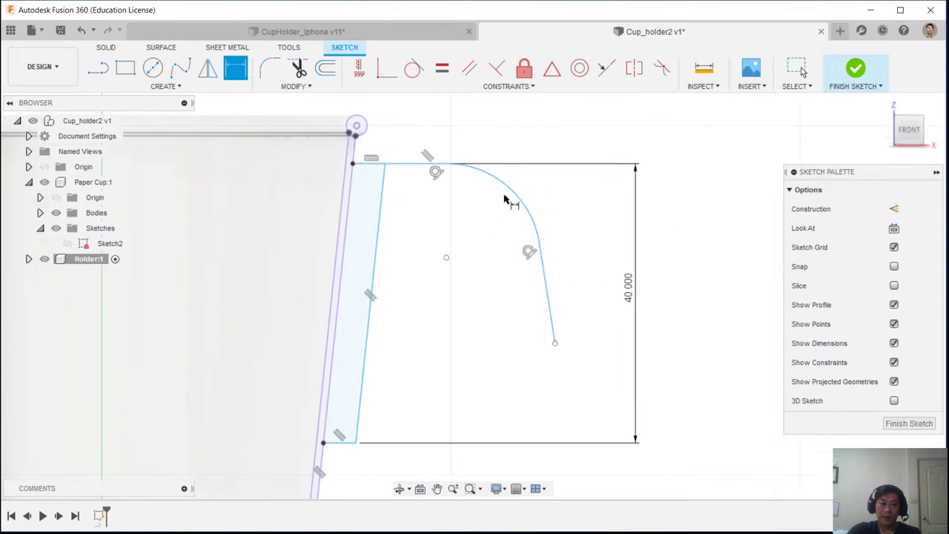
pyautogui.click(403, 165)
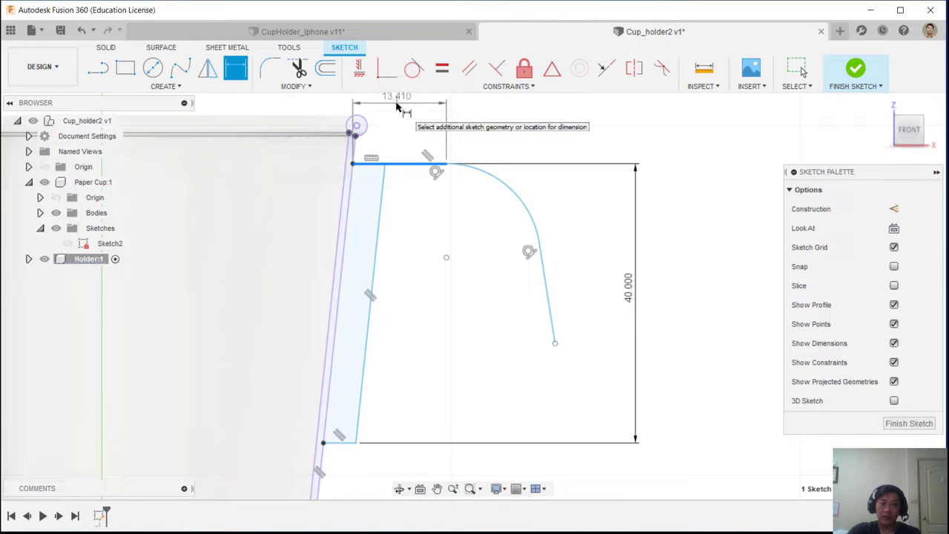
pyautogui.click(397, 107)
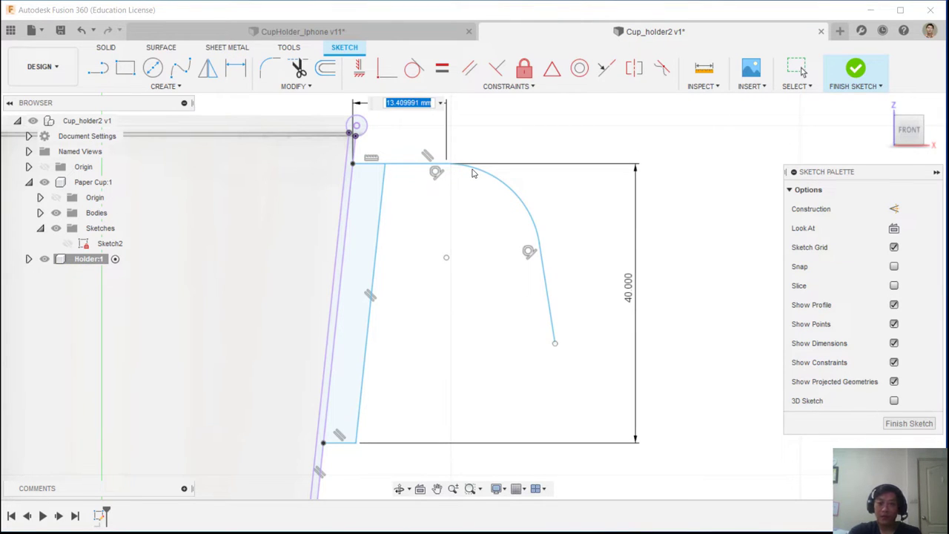
pyautogui.write('5')
pyautogui.press('Return')
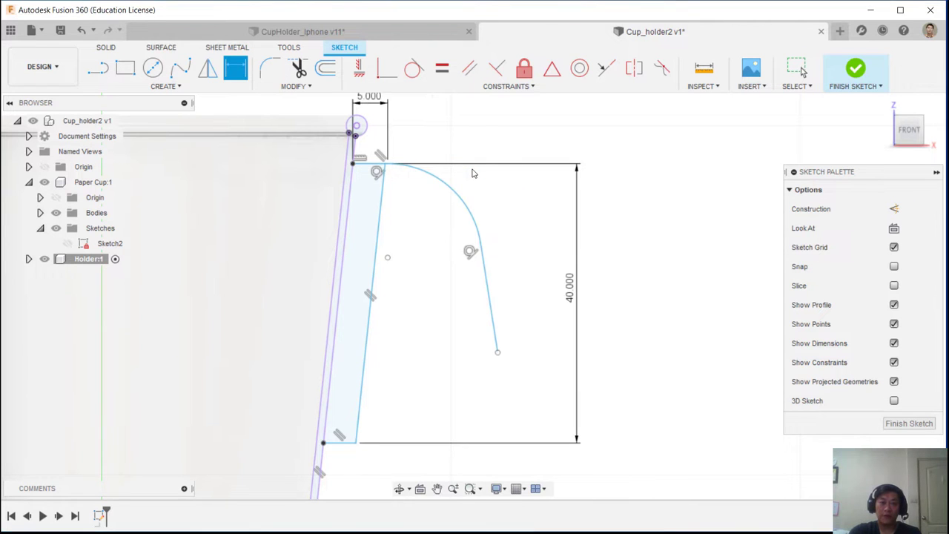
# Undo the last value change on the top line's length dimension
pyautogui.scroll(5, 401, 211)
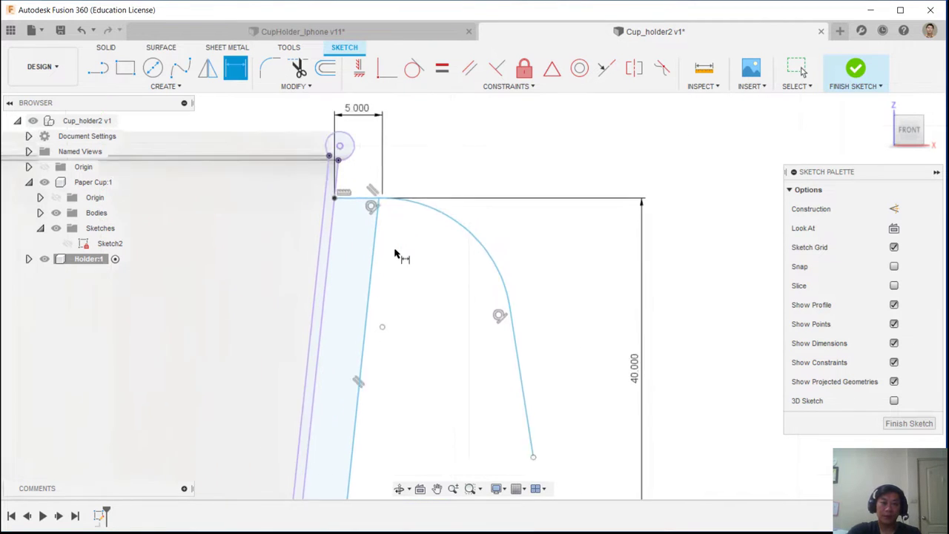
pyautogui.press('Escape')
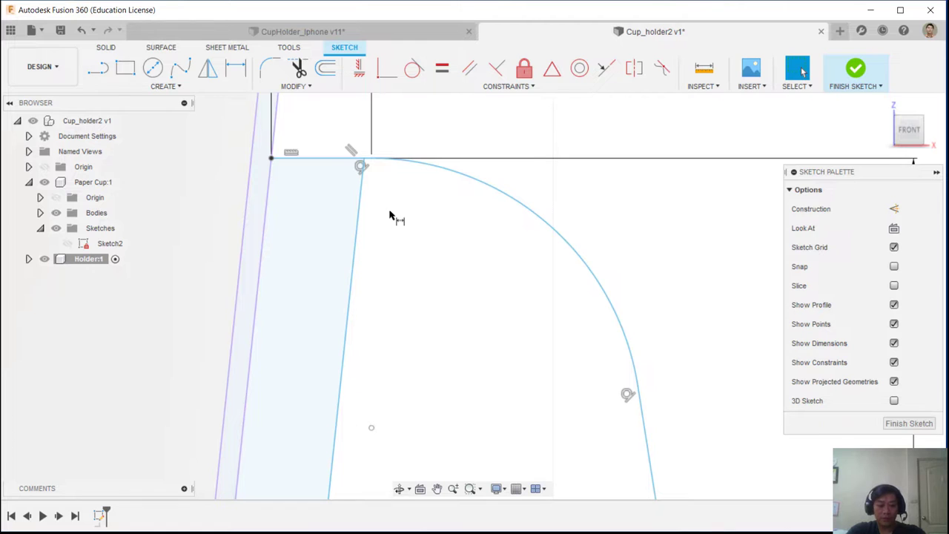
pyautogui.hotkey('ctrl', 'z')
pyautogui.scroll(-5, 490, 238)
pyautogui.moveTo(473, 244); pyautogui.dragTo(474, 278, button='middle')
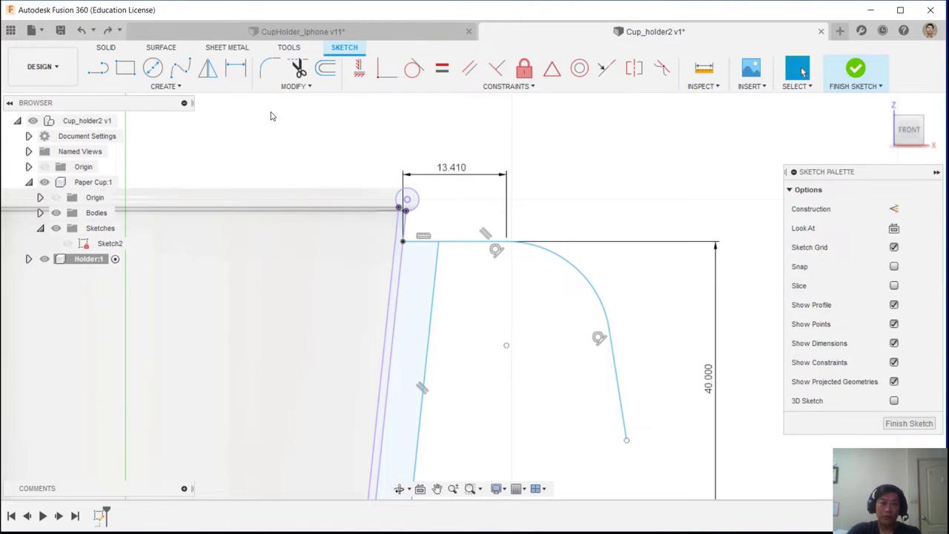
# Dimension the gap between the holder's slanted outer line and the cup's outer wall line at 2 mm
pyautogui.click(236, 68)
pyautogui.click(435, 270)
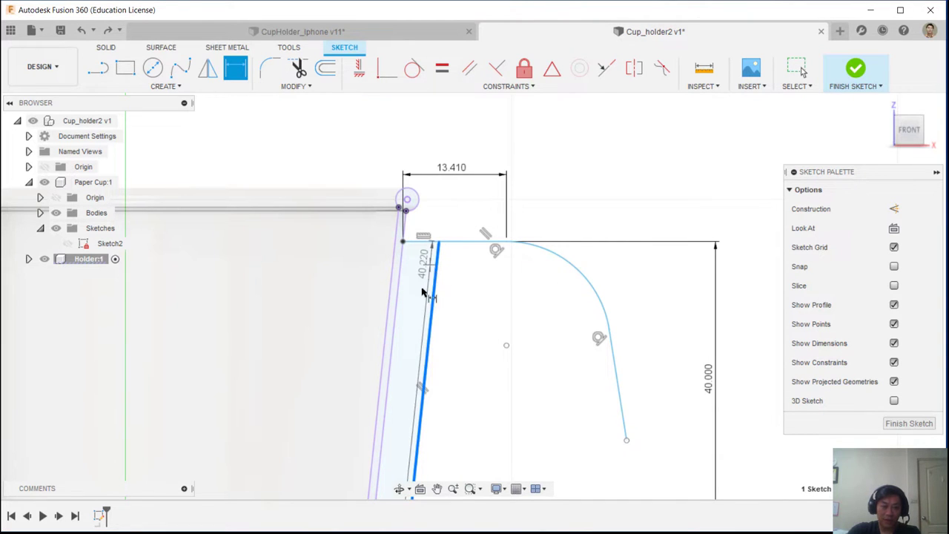
pyautogui.click(402, 276)
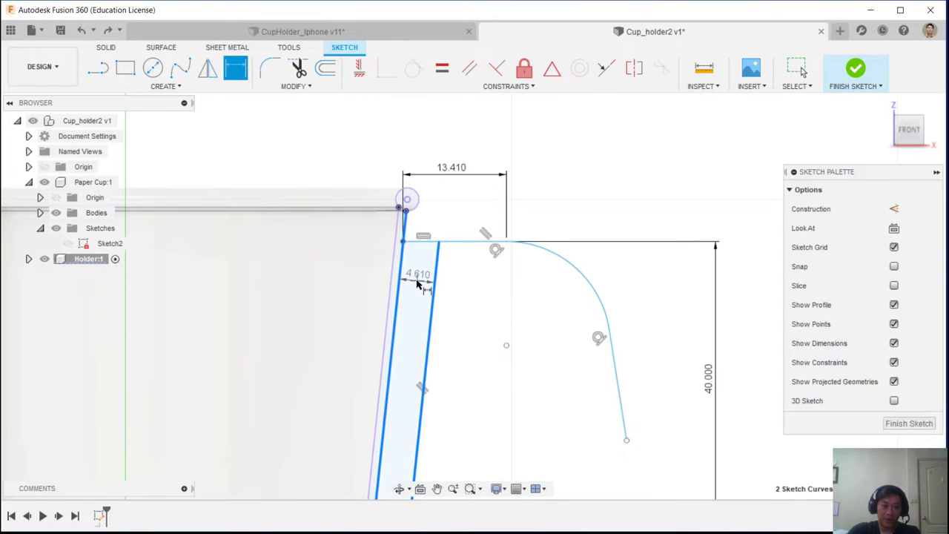
pyautogui.click(419, 284)
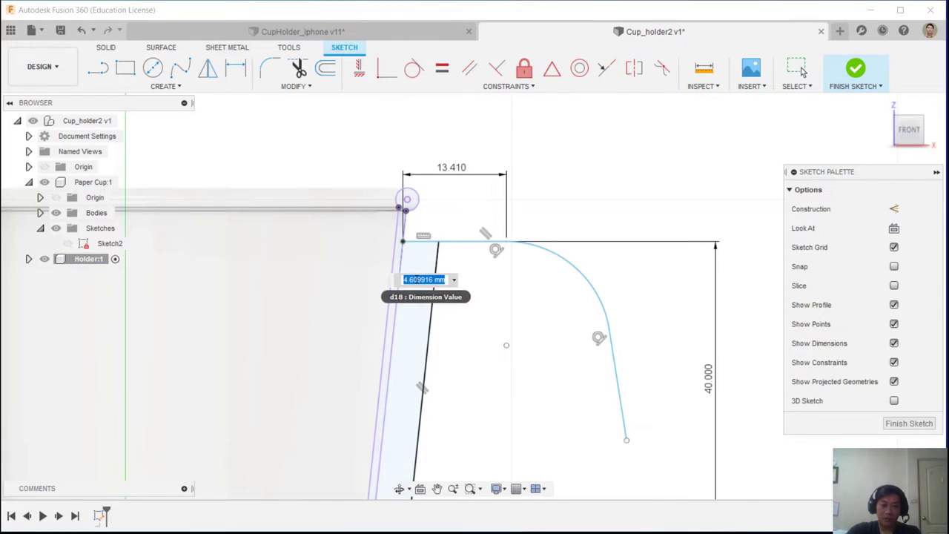
pyautogui.write('2')
pyautogui.press('Return')
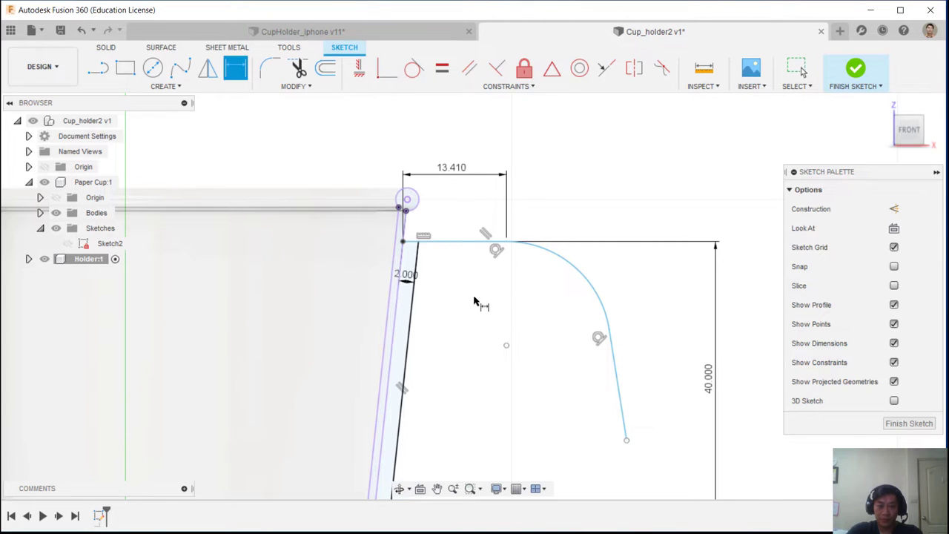
pyautogui.press('Escape')
# Set the existing length dimension of the top horizontal line to 5 mm
pyautogui.scroll(5, 421, 276)
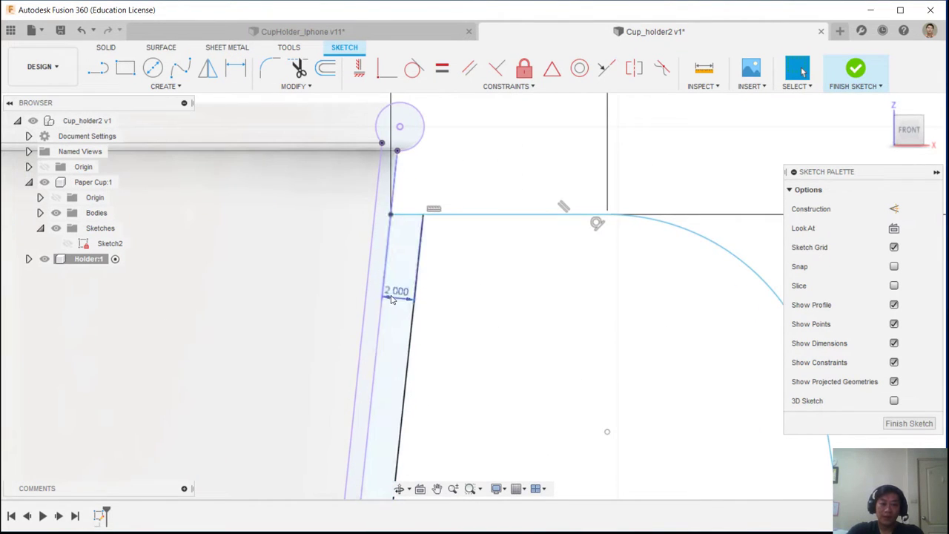
pyautogui.scroll(-4, 389, 320)
pyautogui.doubleClick(466, 187)
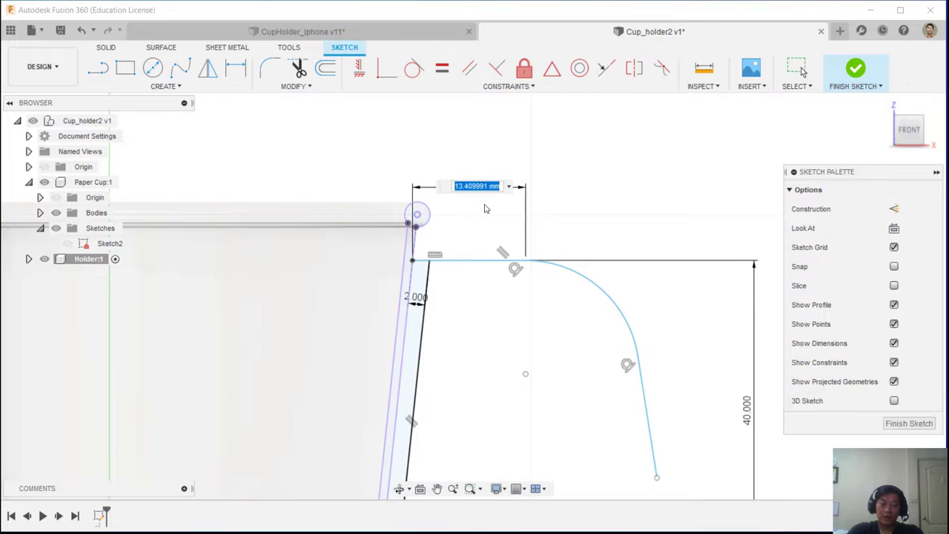
pyautogui.write('5')
pyautogui.press('Return')
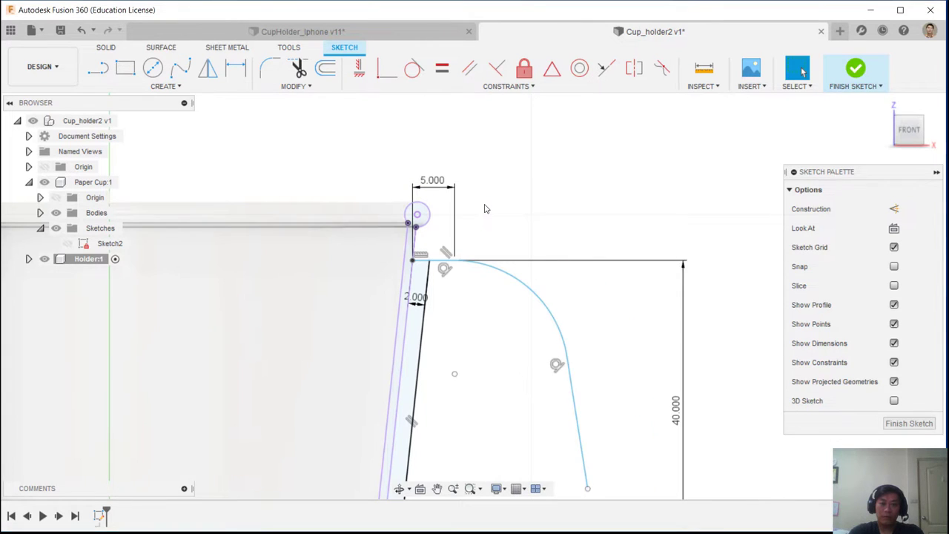
# Dimension the handle arc with a radius of 20 mm
pyautogui.scroll(4, 409, 254)
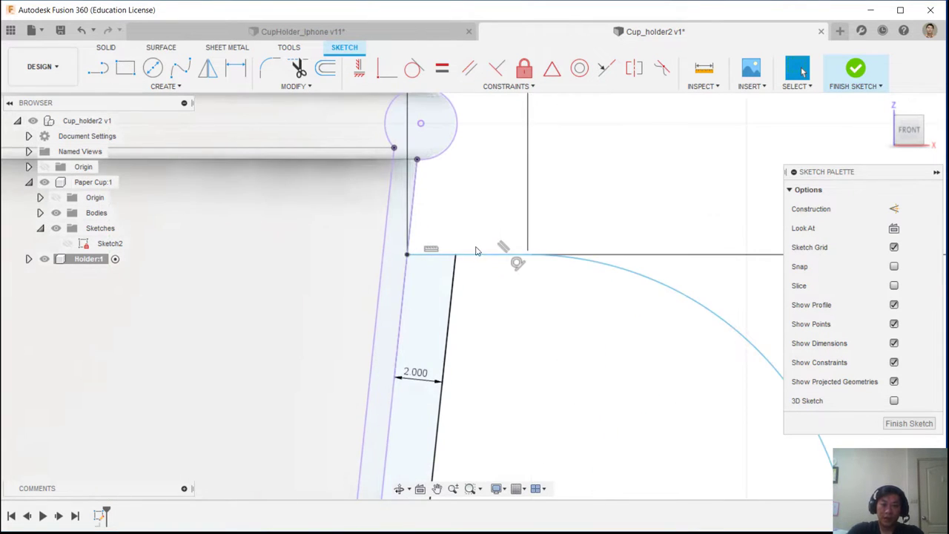
pyautogui.scroll(-4, 519, 265)
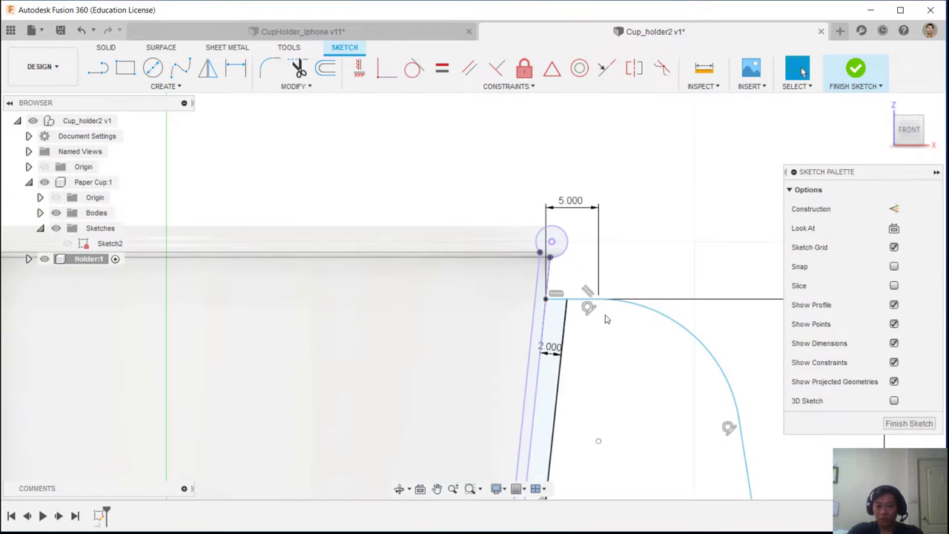
pyautogui.click(234, 70)
pyautogui.click(513, 236)
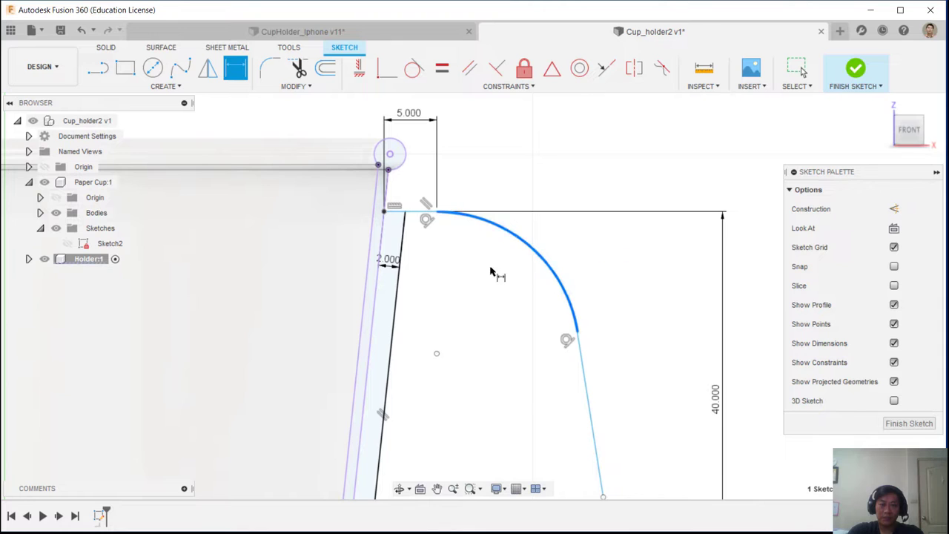
pyautogui.click(493, 277)
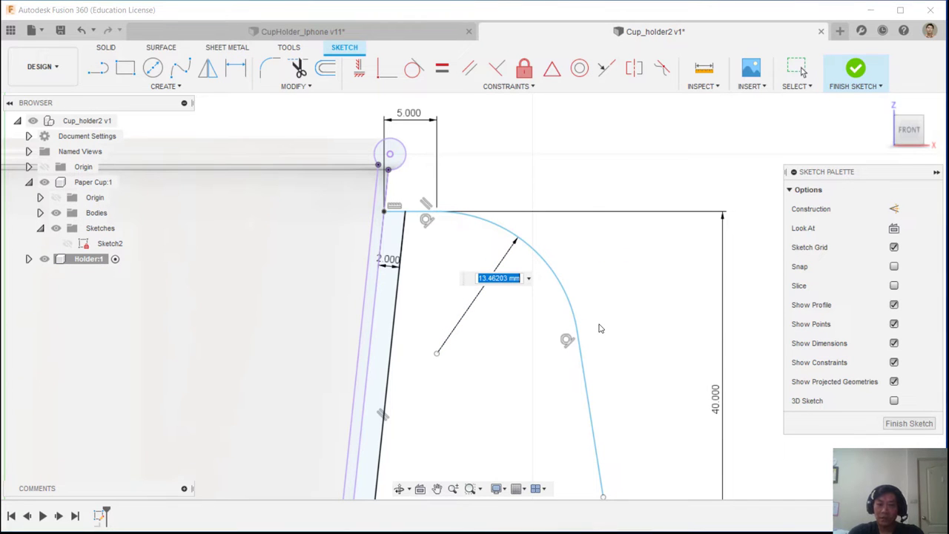
pyautogui.write('20')
pyautogui.press('Return')
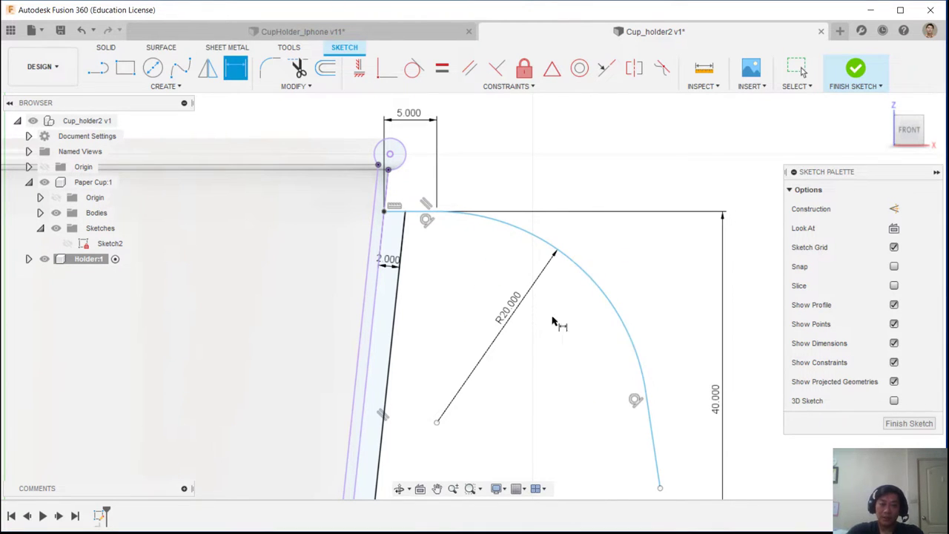
# Dimension the vertical distance from the top horizontal line to the handle's lower endpoint at 38 mm
pyautogui.scroll(-3, 532, 351)
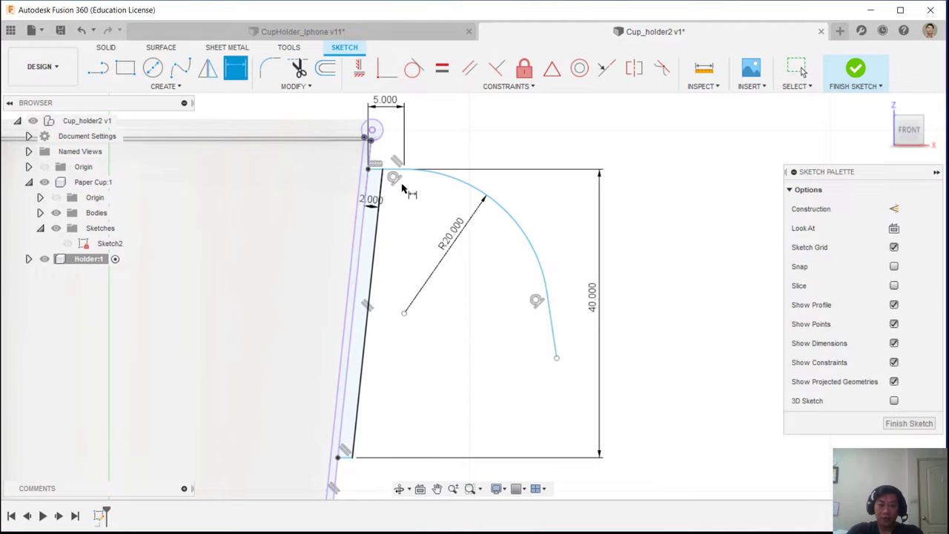
pyautogui.scroll(2, 381, 184)
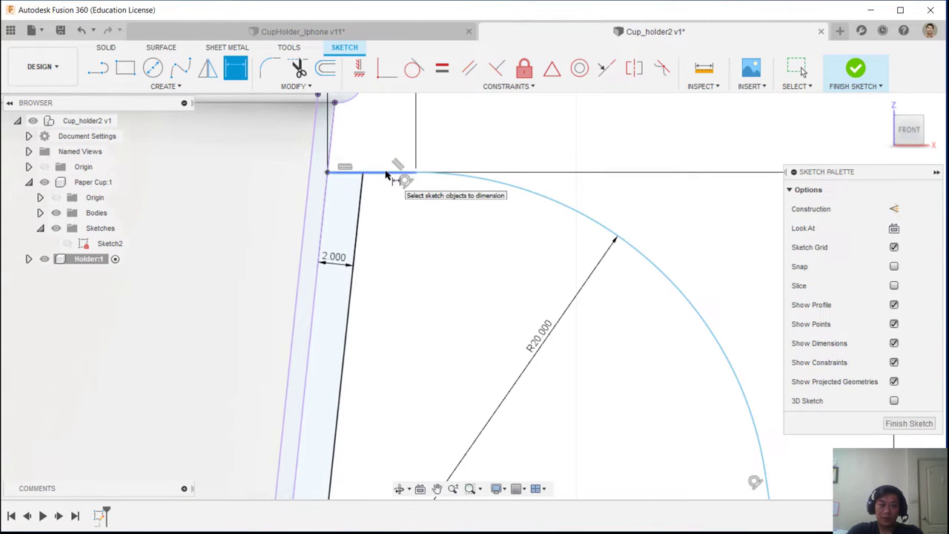
pyautogui.click(386, 173)
pyautogui.scroll(-2, 398, 216)
pyautogui.moveTo(434, 237); pyautogui.dragTo(393, 211, button='middle')
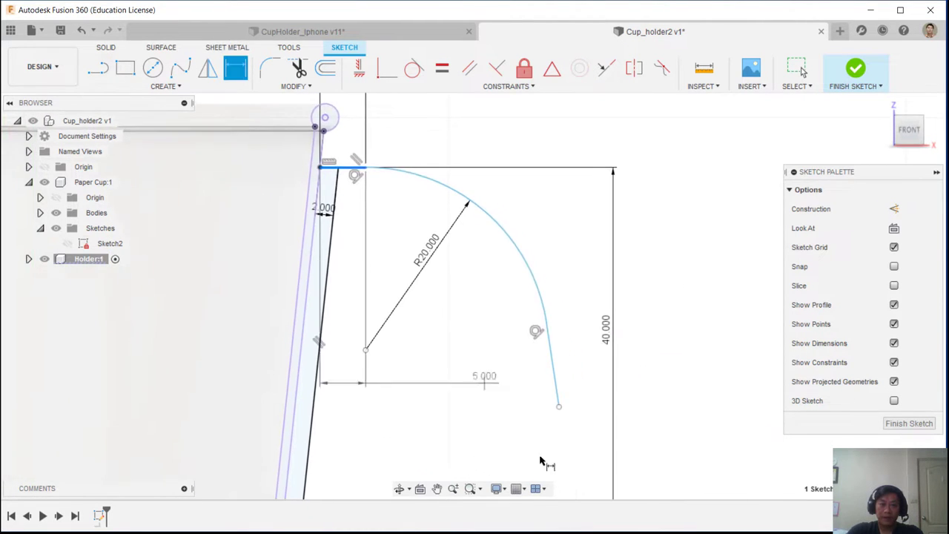
pyautogui.click(560, 408)
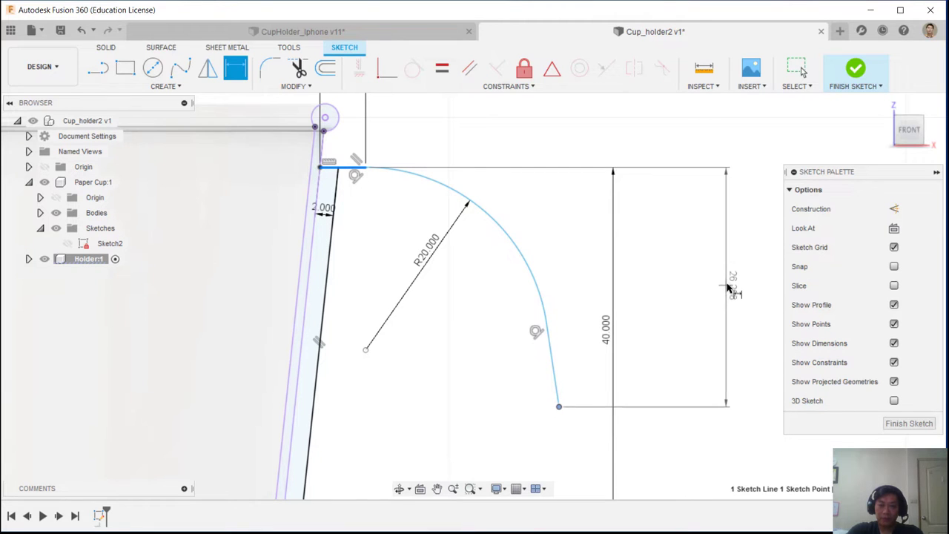
pyautogui.click(728, 288)
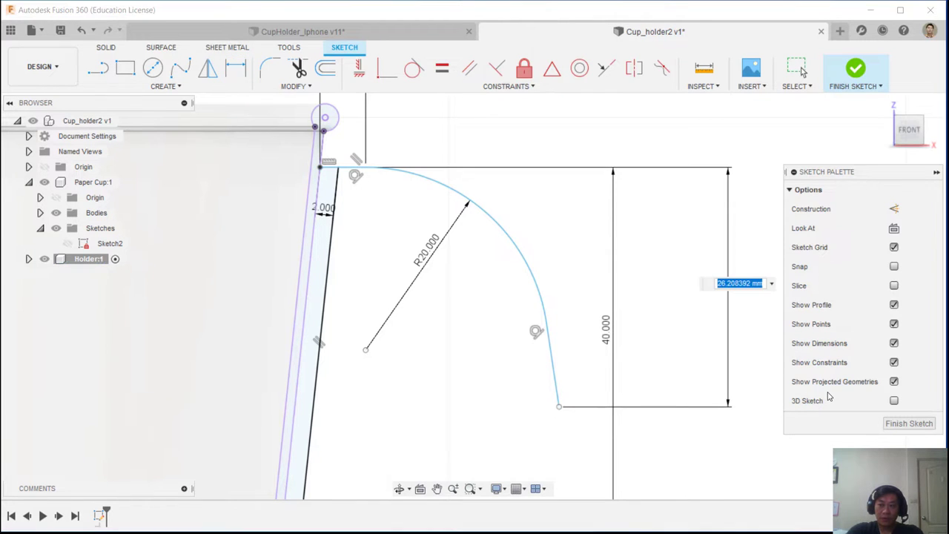
pyautogui.write('38')
pyautogui.press('Return')
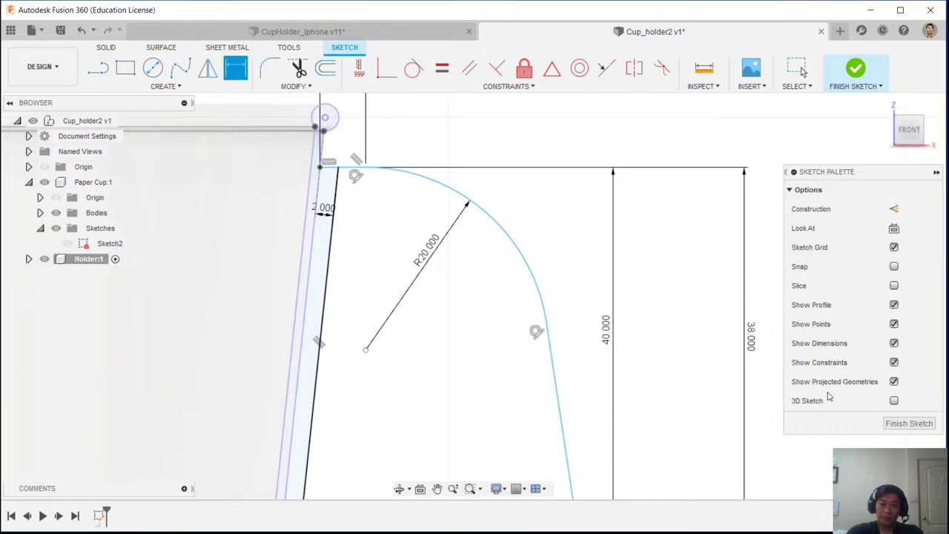
pyautogui.scroll(-3, 619, 413)
pyautogui.scroll(4, 575, 373)
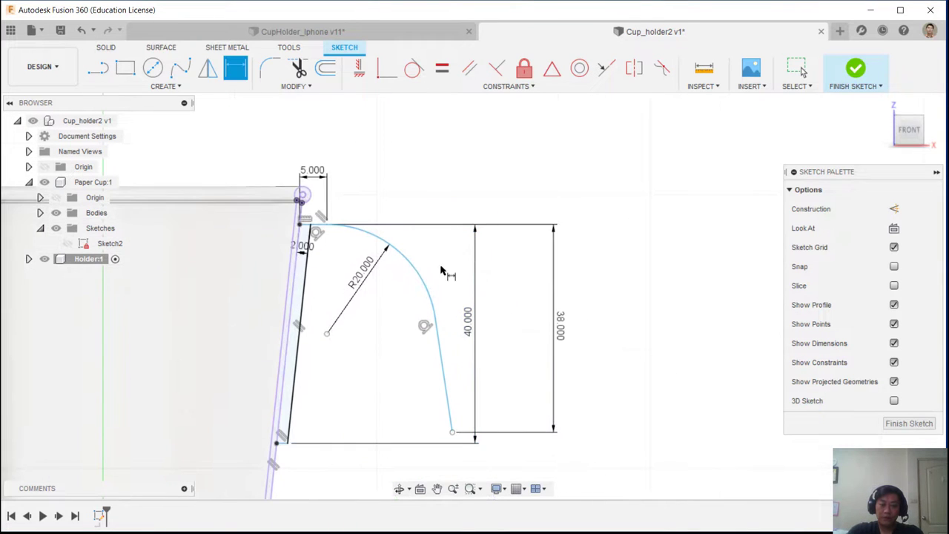
pyautogui.moveTo(441, 265); pyautogui.dragTo(445, 262, button='middle')
pyautogui.press('Escape')
# Offset the chained handle curve inward with an offset position of -2 mm
pyautogui.moveTo(505, 363); pyautogui.dragTo(528, 345, button='middle')
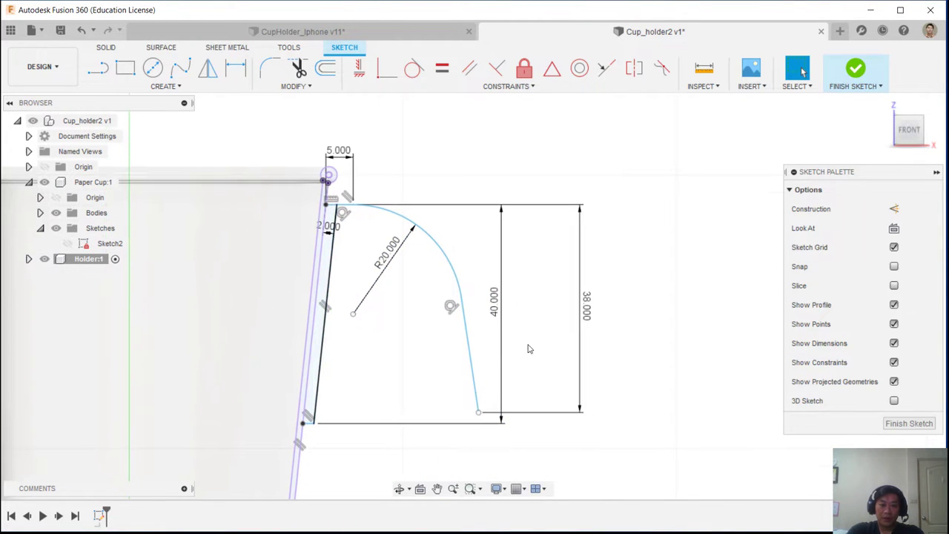
pyautogui.moveTo(418, 329); pyautogui.dragTo(450, 321, button='middle')
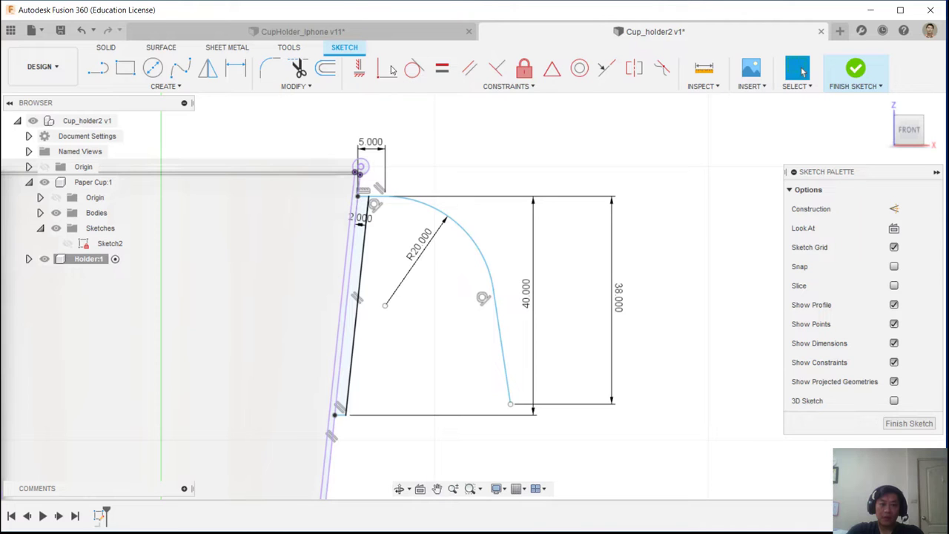
pyautogui.click(326, 69)
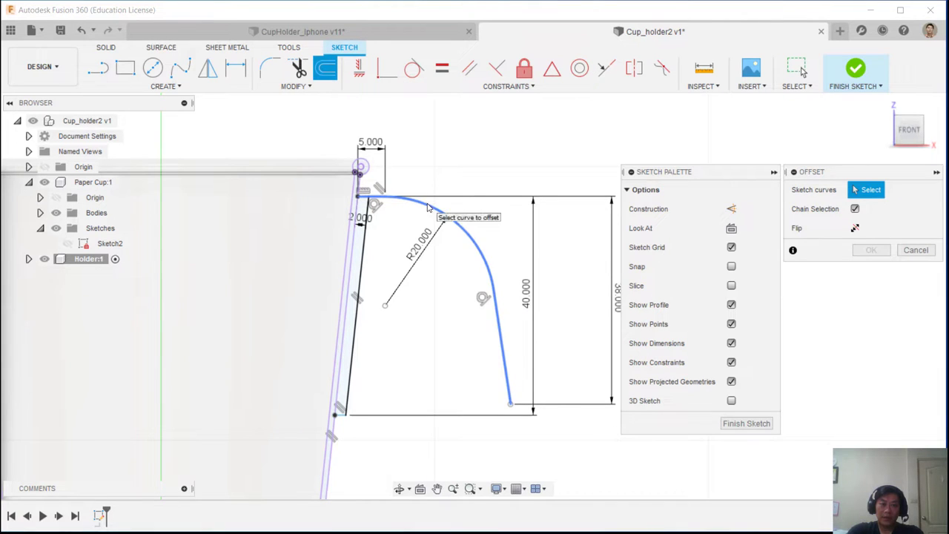
pyautogui.click(460, 233)
pyautogui.moveTo(465, 220); pyautogui.dragTo(485, 199)
pyautogui.moveTo(460, 247)
pyautogui.mouseDown()
pyautogui.moveTo(482, 215)
pyautogui.moveTo(461, 250)
pyautogui.mouseUp()
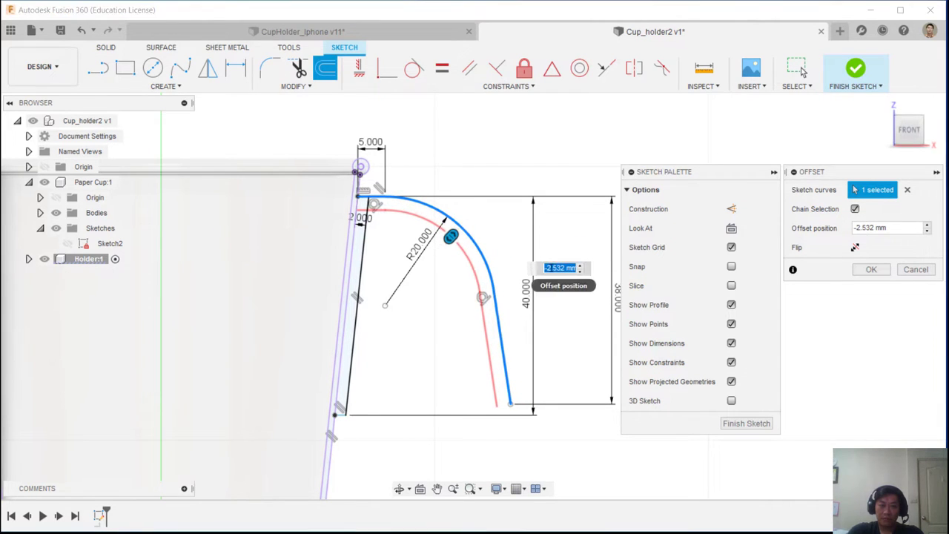
pyautogui.write('-')
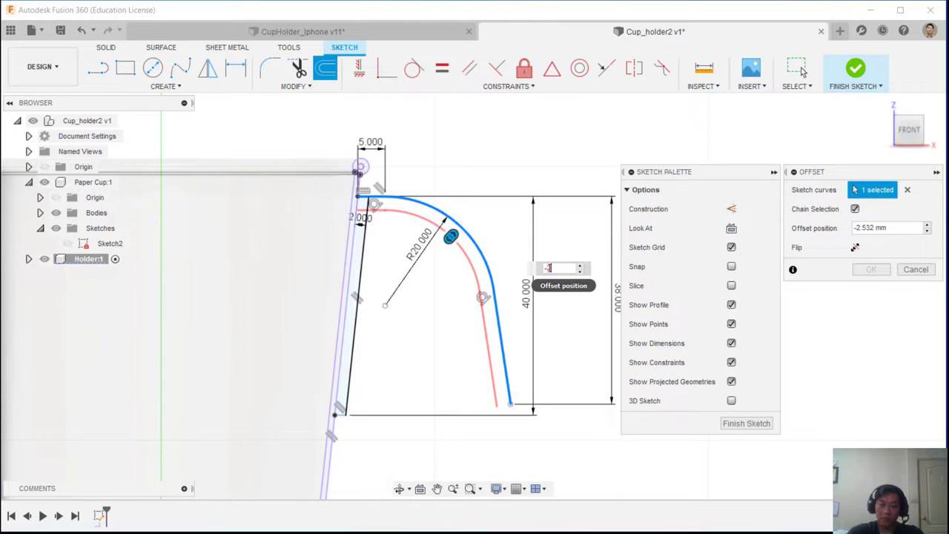
pyautogui.write('2')
pyautogui.press('Return')
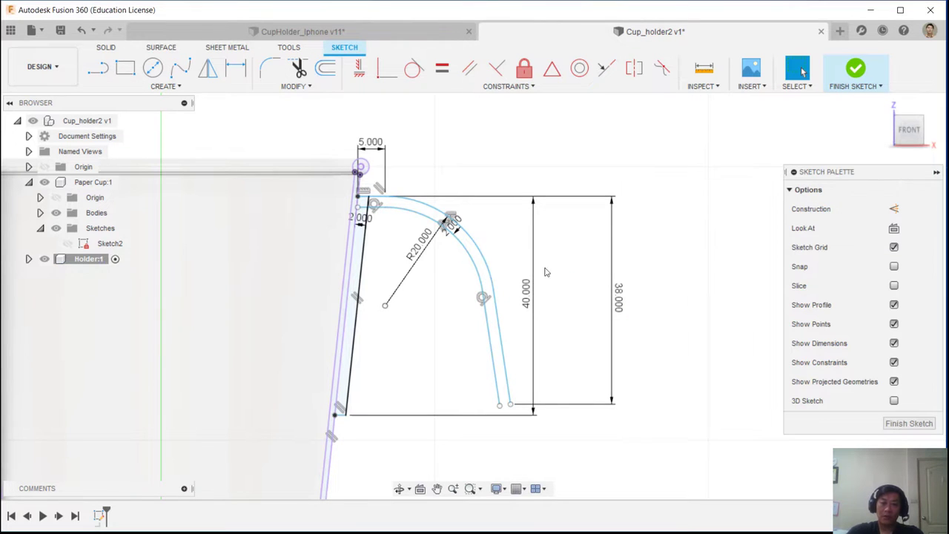
# Close the handle's lower end with a straight line between the endpoints of its outer and inner curves
pyautogui.scroll(3, 364, 206)
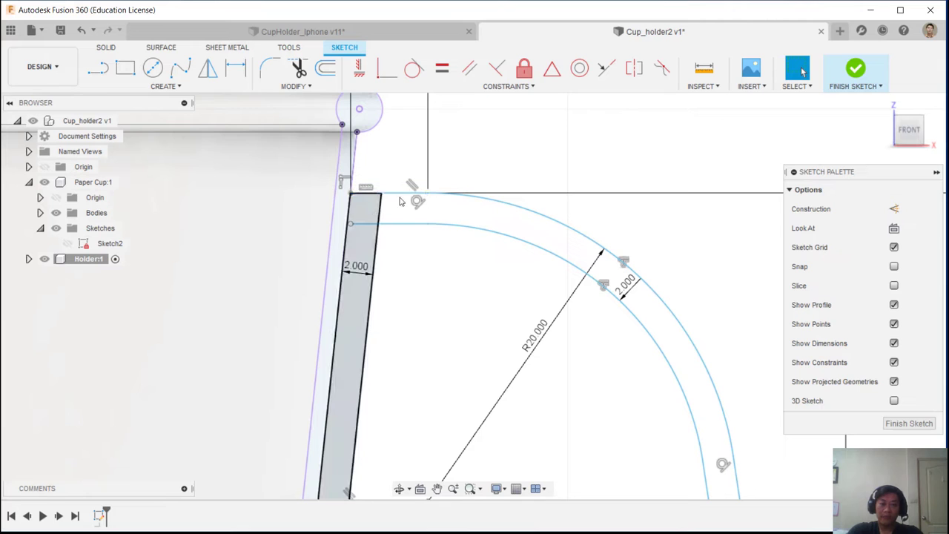
pyautogui.scroll(-2, 407, 212)
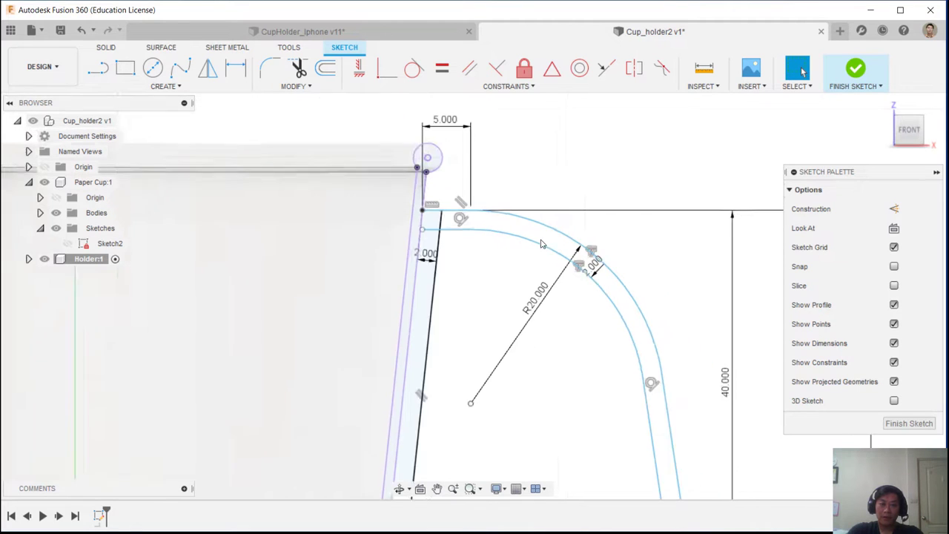
pyautogui.scroll(3, 436, 213)
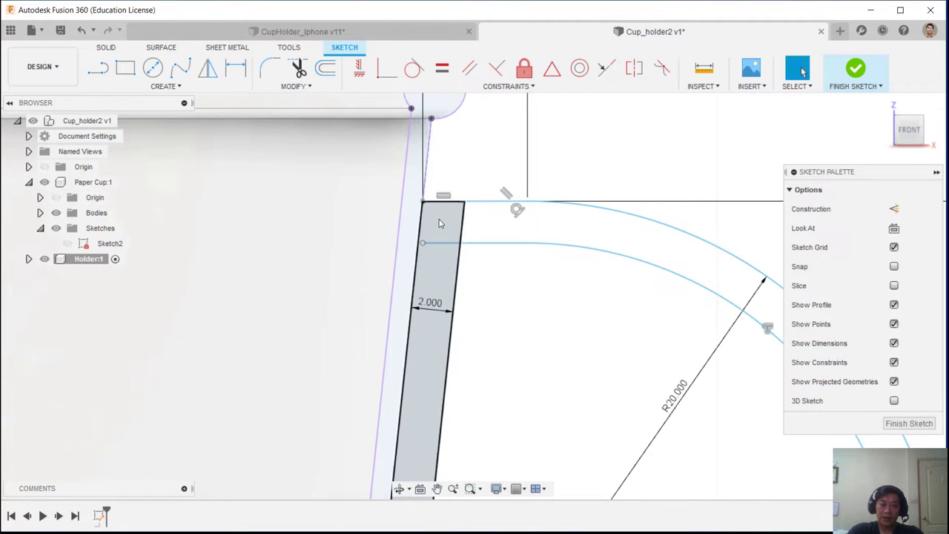
pyautogui.scroll(-4, 553, 223)
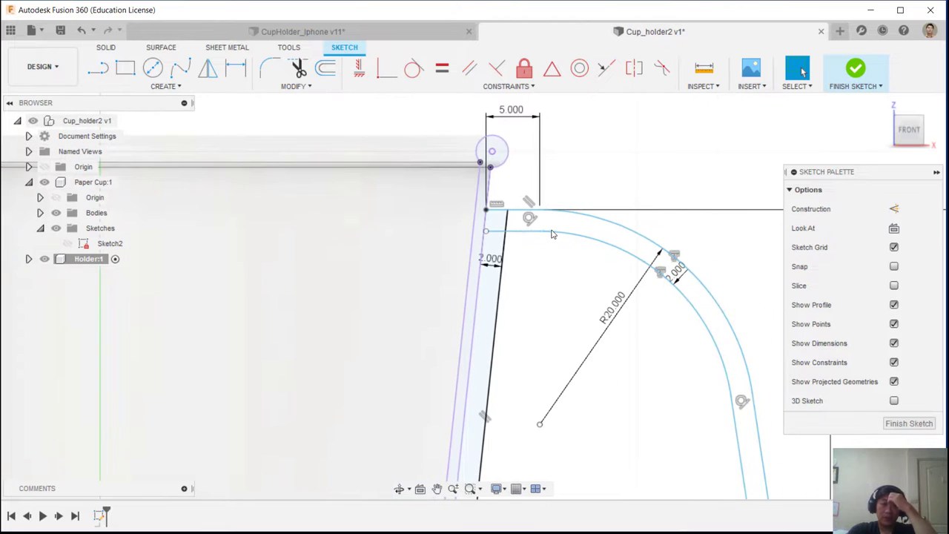
pyautogui.scroll(2, 534, 400)
pyautogui.scroll(4, 522, 393)
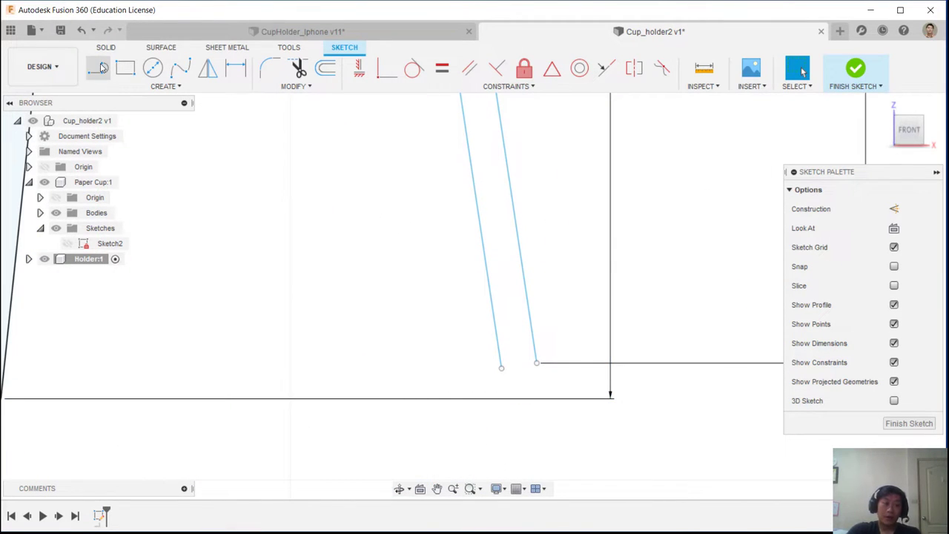
pyautogui.click(103, 68)
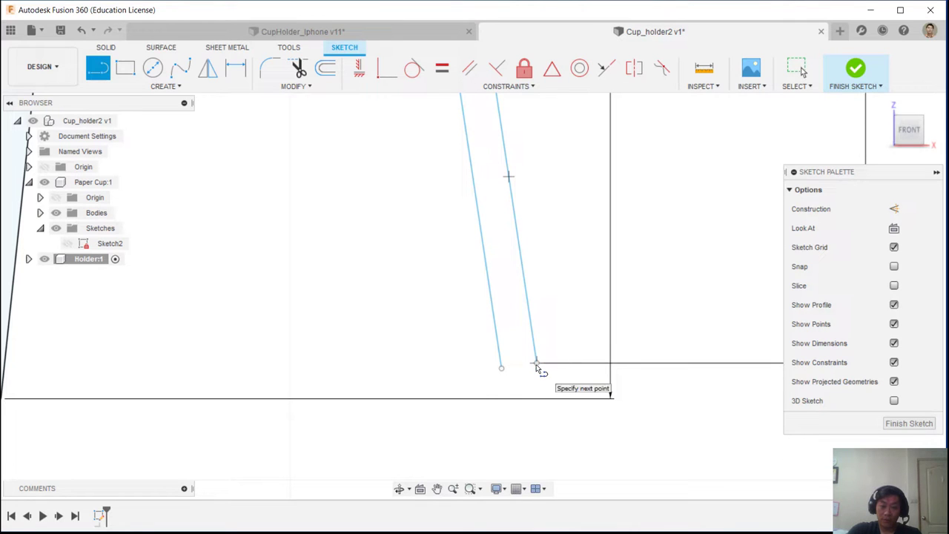
pyautogui.click(501, 367)
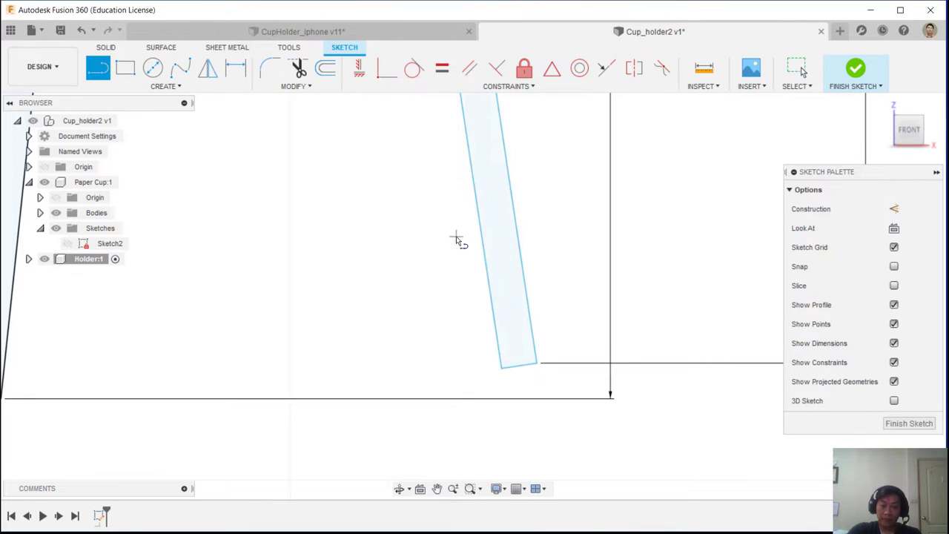
pyautogui.rightClick(455, 238)
pyautogui.click(494, 238)
# Check the closed handle profile and the slanted wall profile beside the cup, and finish the sketch
pyautogui.scroll(-7, 501, 211)
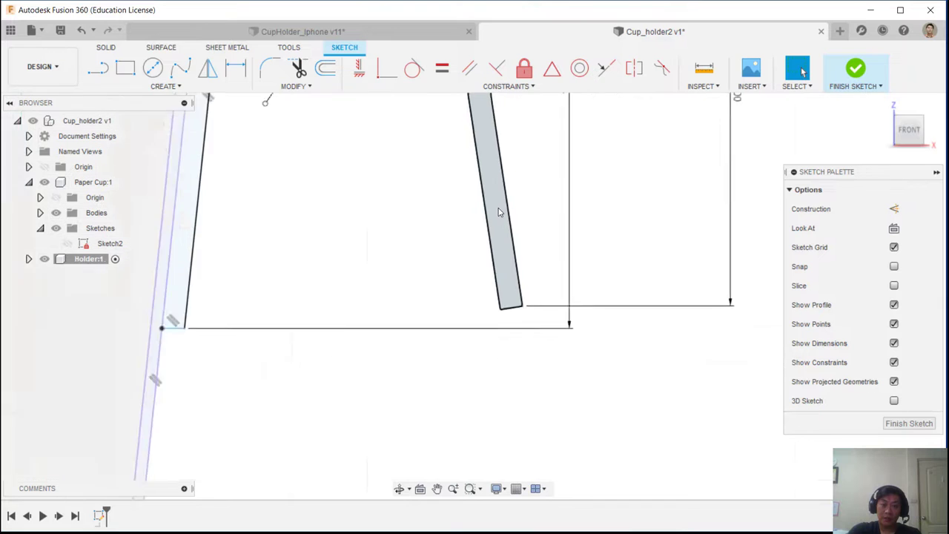
pyautogui.moveTo(482, 241); pyautogui.dragTo(491, 393, button='middle')
pyautogui.scroll(-1, 490, 393)
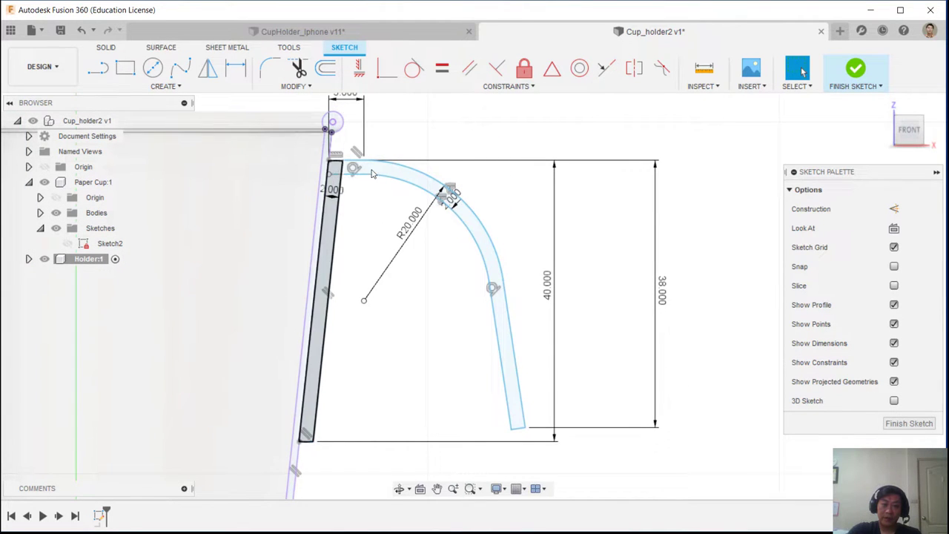
pyautogui.scroll(-3, 584, 169)
pyautogui.moveTo(502, 251); pyautogui.dragTo(584, 242, button='middle')
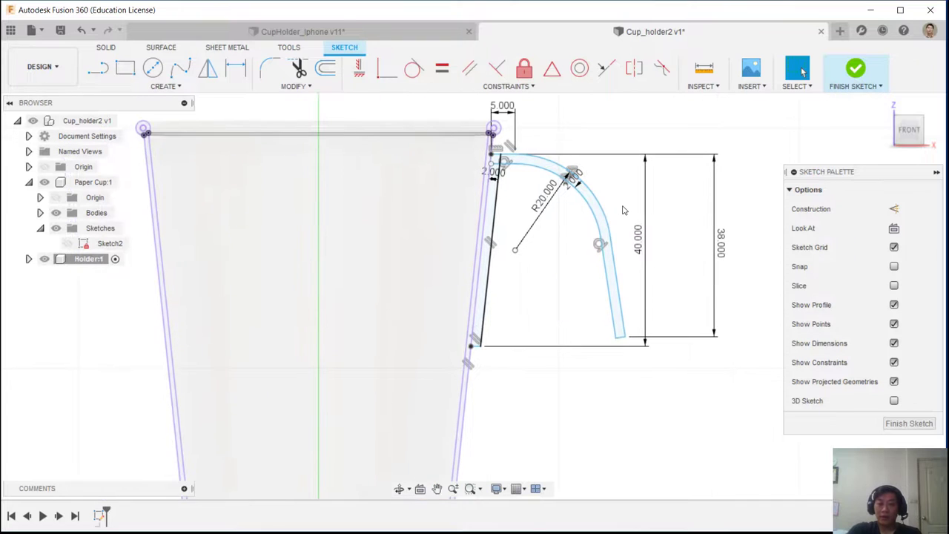
pyautogui.moveTo(623, 211); pyautogui.dragTo(600, 227, button='middle')
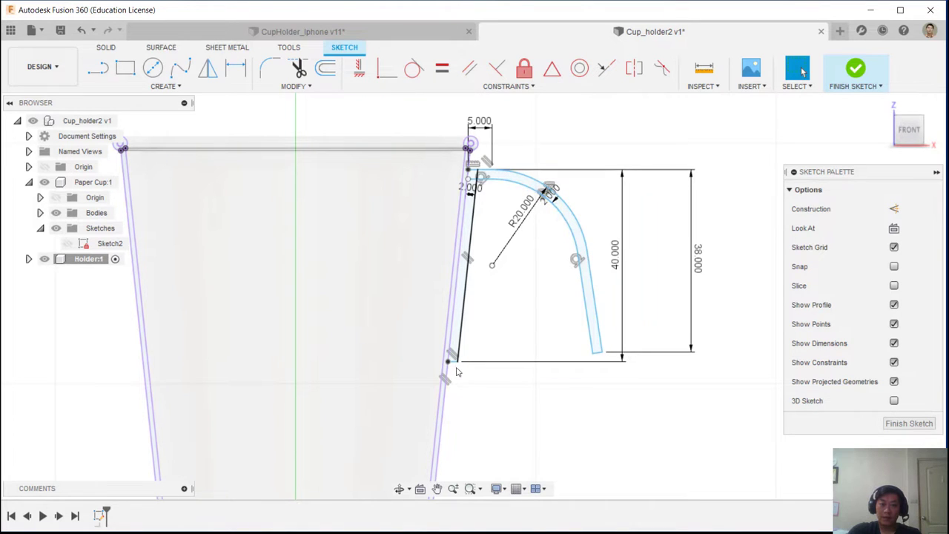
pyautogui.scroll(1, 455, 373)
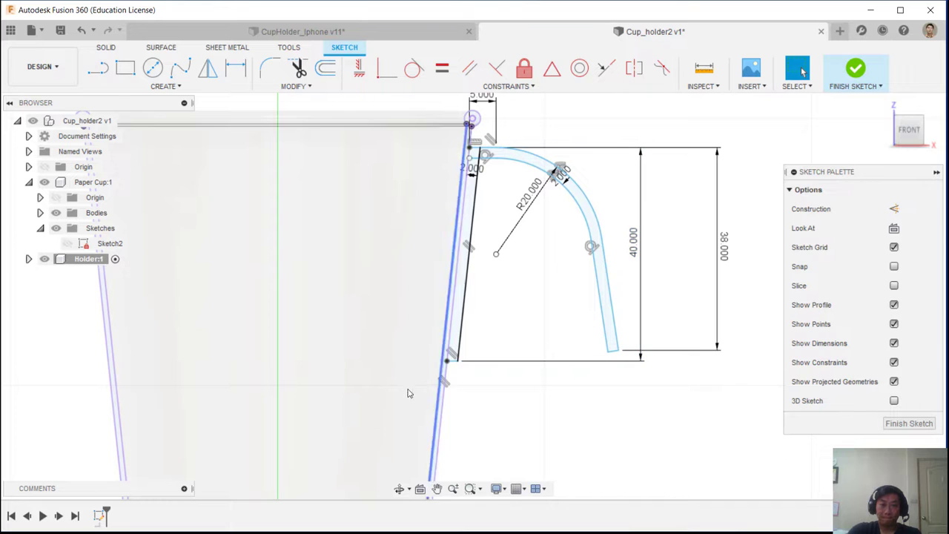
pyautogui.moveTo(550, 287); pyautogui.dragTo(481, 311, button='middle')
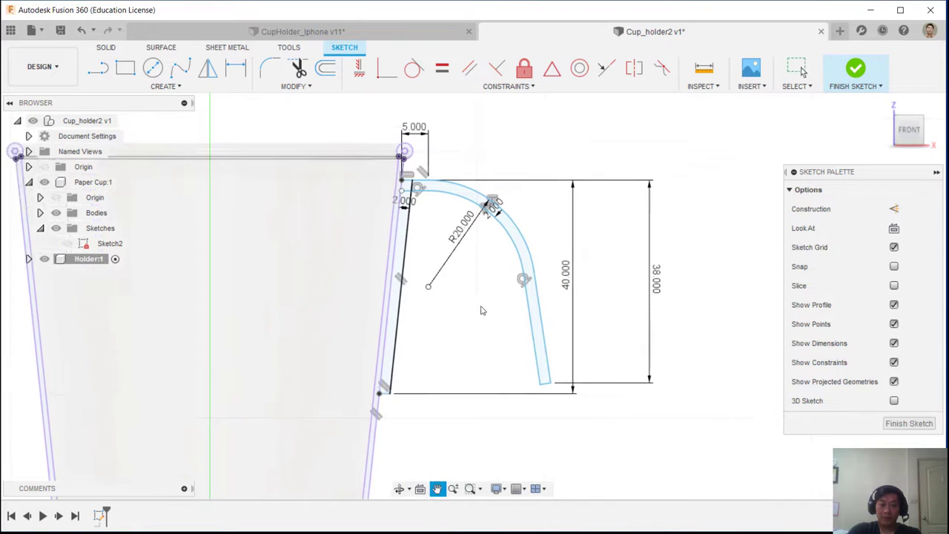
pyautogui.scroll(-1, 482, 311)
pyautogui.click(909, 423)
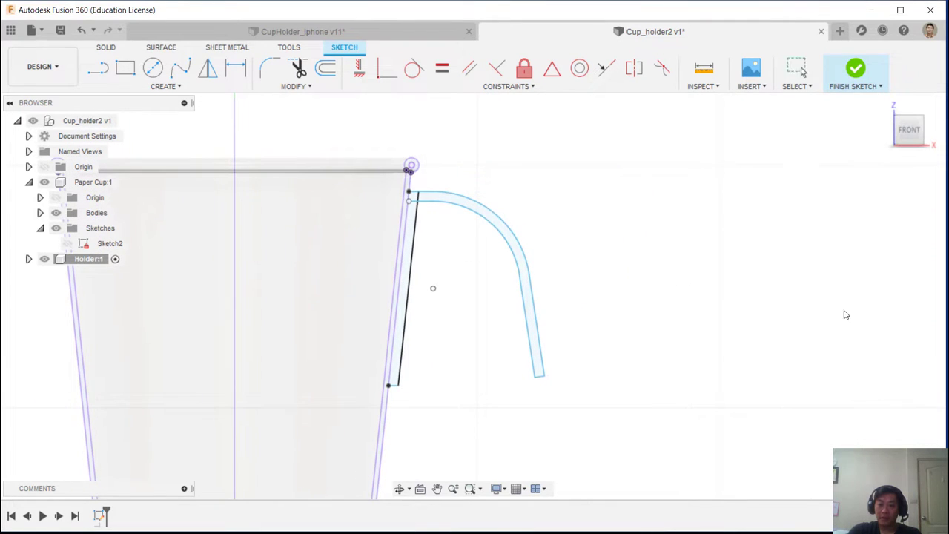
pyautogui.press('F6')
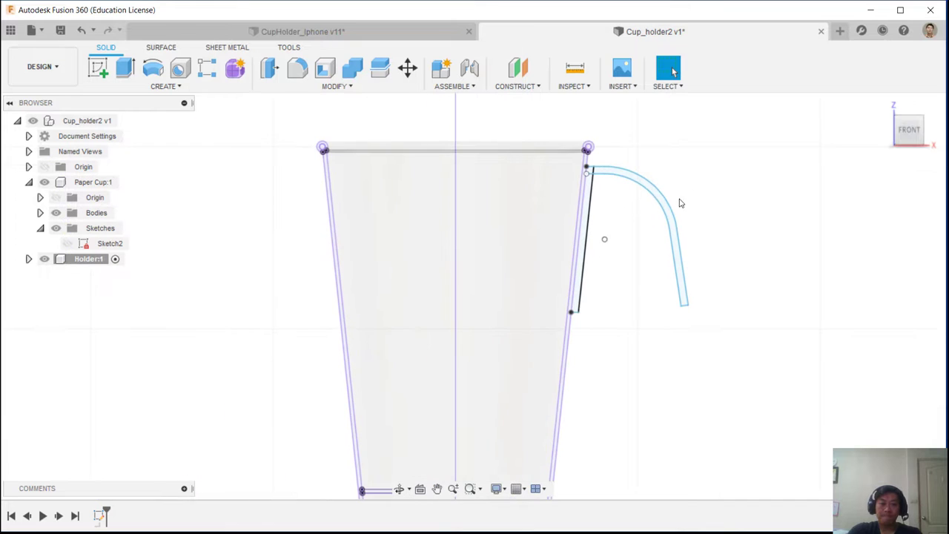
# Revolve the slanted wall profile a full 360 degrees about the Z axis as a new body
pyautogui.click(156, 71)
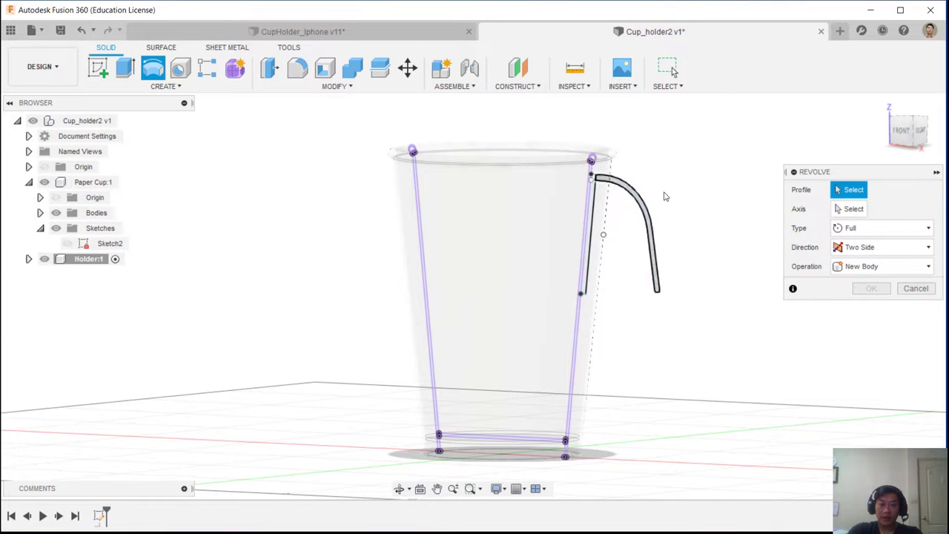
pyautogui.scroll(4, 597, 176)
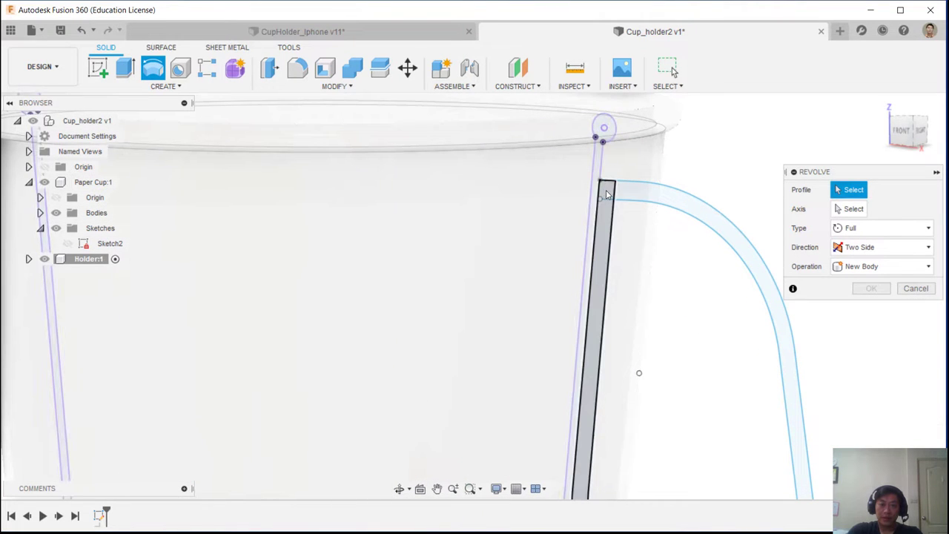
pyautogui.click(606, 194)
pyautogui.click(841, 211)
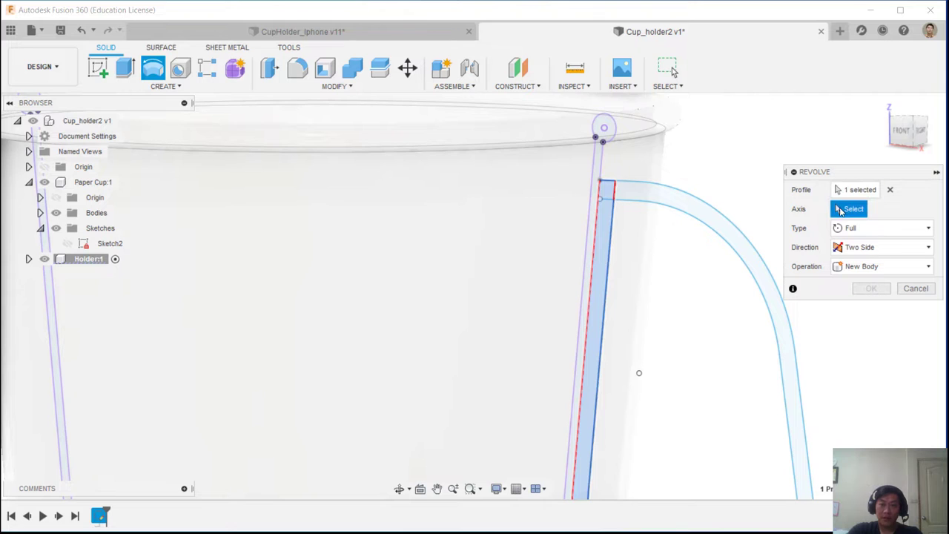
pyautogui.scroll(-5, 472, 269)
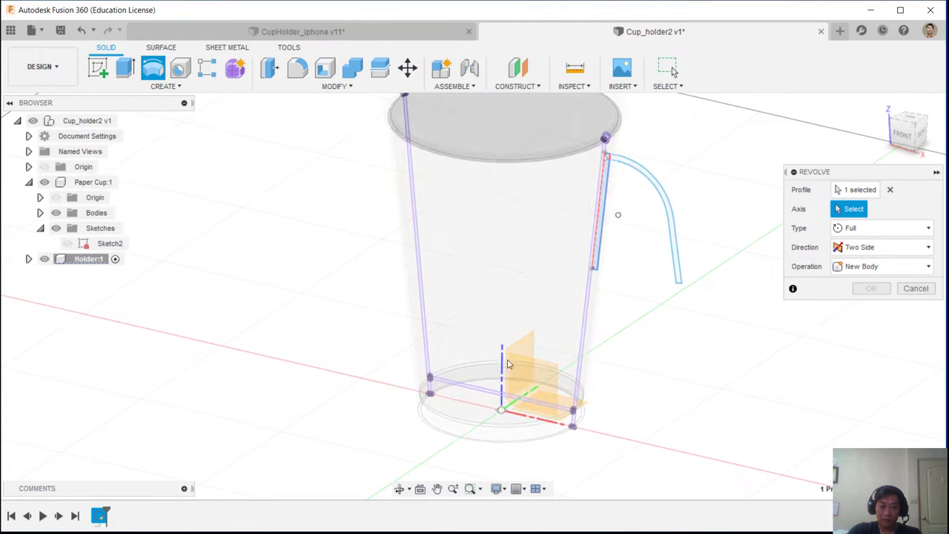
pyautogui.keyDown('shift'); pyautogui.moveTo(572, 375); pyautogui.dragTo(616, 356, button='middle'); pyautogui.keyUp('shift')
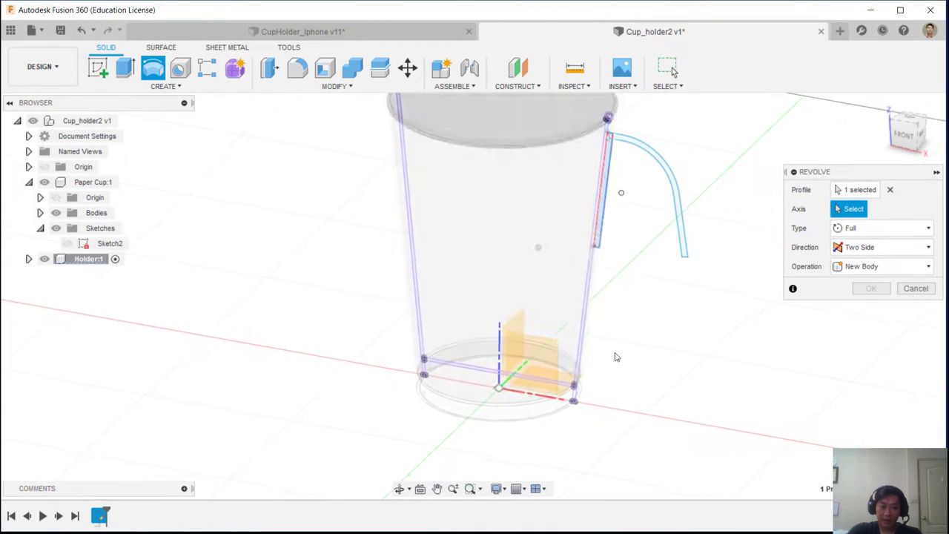
pyautogui.click(499, 335)
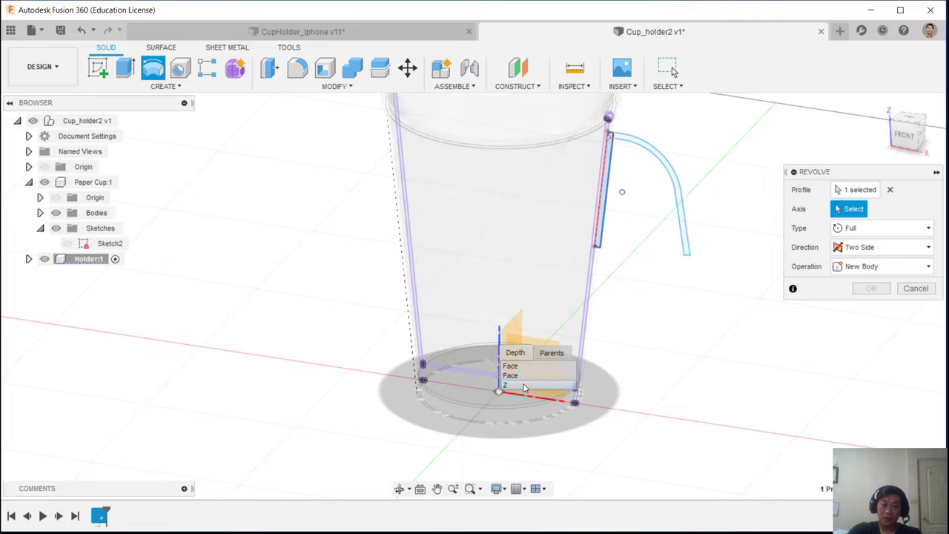
pyautogui.click(524, 389)
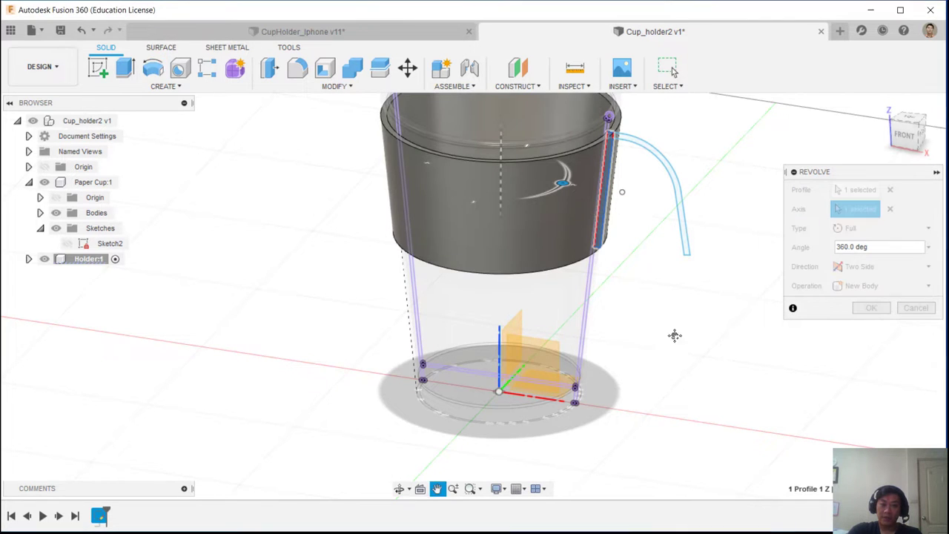
pyautogui.keyDown('shift'); pyautogui.moveTo(673, 334); pyautogui.dragTo(902, 278, button='middle'); pyautogui.keyUp('shift')
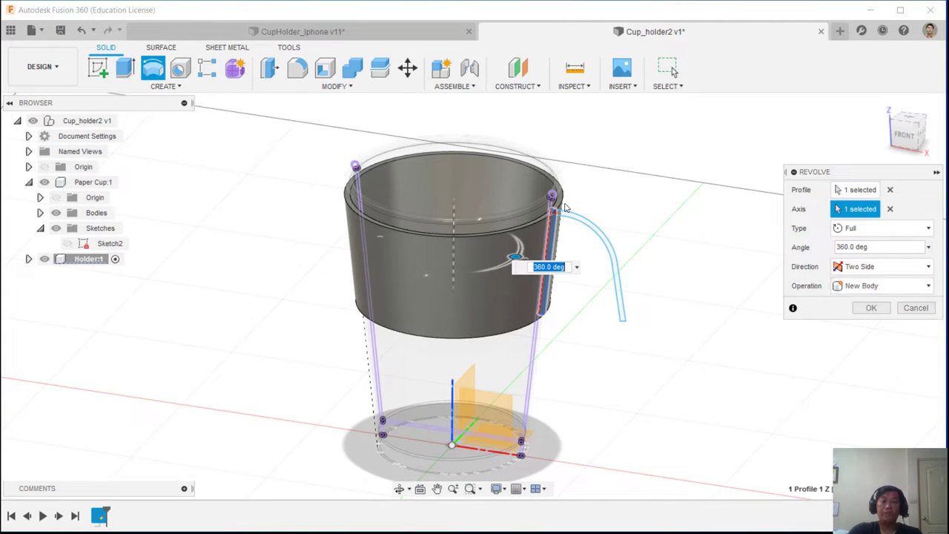
pyautogui.keyDown('shift'); pyautogui.moveTo(689, 200); pyautogui.dragTo(691, 186, button='middle'); pyautogui.keyUp('shift')
pyautogui.keyDown('shift'); pyautogui.moveTo(459, 226); pyautogui.dragTo(474, 256, button='middle'); pyautogui.keyUp('shift')
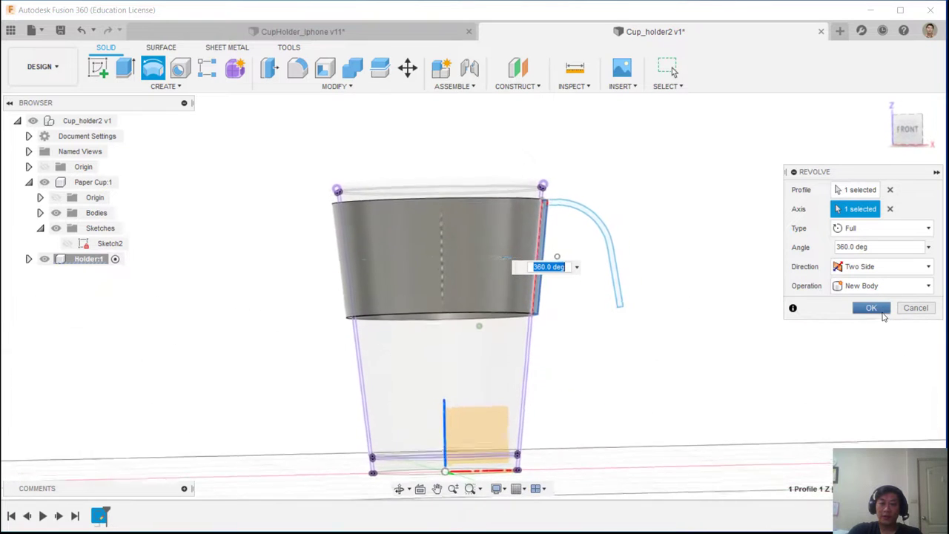
pyautogui.click(871, 310)
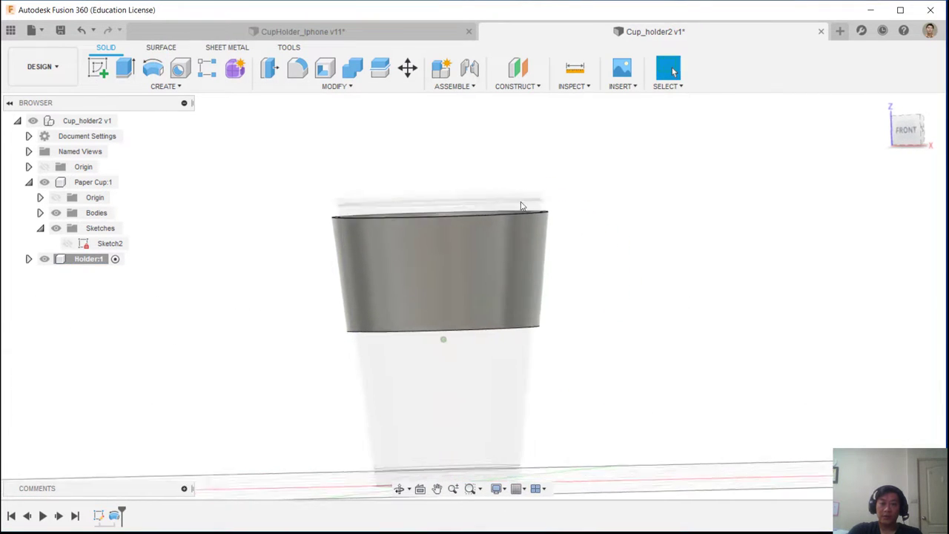
# Show Sketch1 of the Holder component so the curved handle profile can be used
pyautogui.keyDown('shift'); pyautogui.moveTo(522, 206); pyautogui.dragTo(527, 297, button='middle'); pyautogui.keyUp('shift')
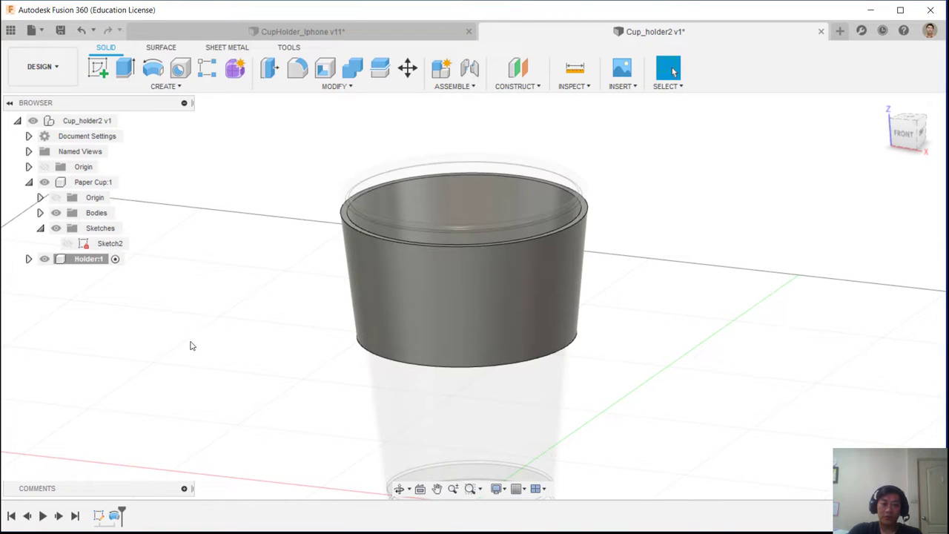
pyautogui.click(28, 259)
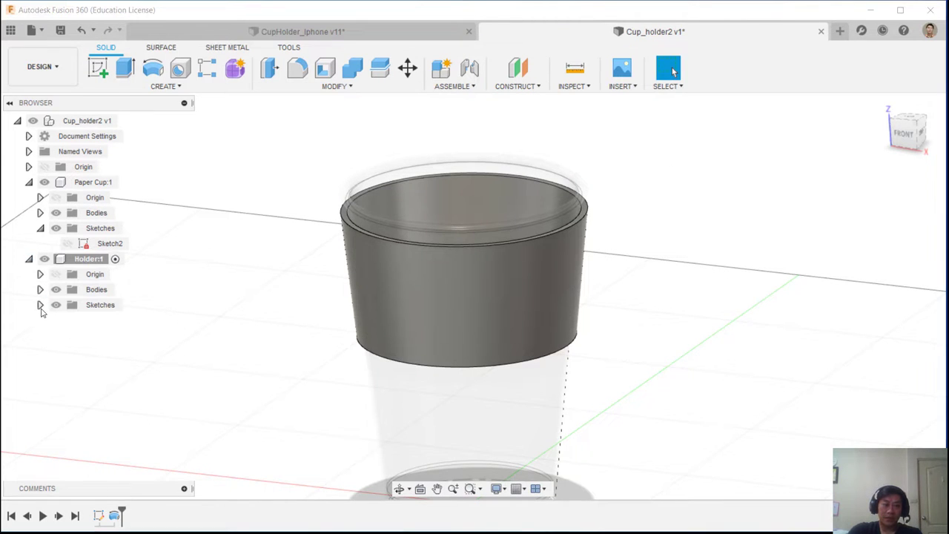
pyautogui.click(84, 321)
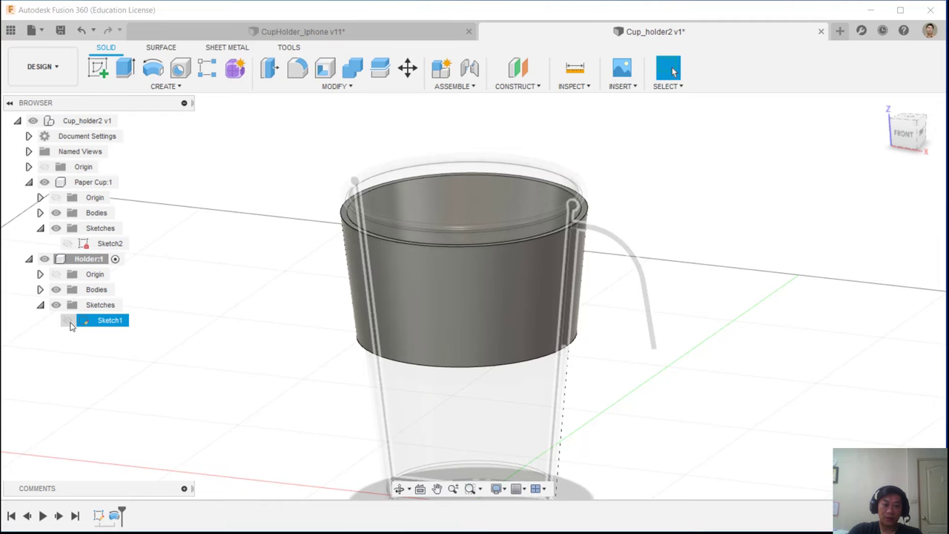
pyautogui.click(67, 320)
pyautogui.keyDown('shift'); pyautogui.moveTo(695, 227); pyautogui.dragTo(712, 239, button='middle'); pyautogui.keyUp('shift')
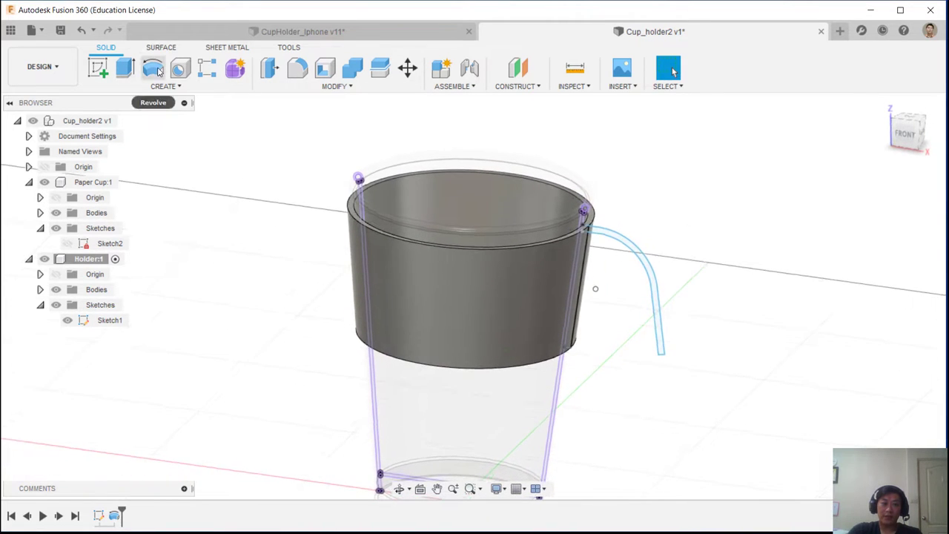
# Set up a Revolve of the curved handle profile about the Z axis from the holder's origin
pyautogui.click(154, 70)
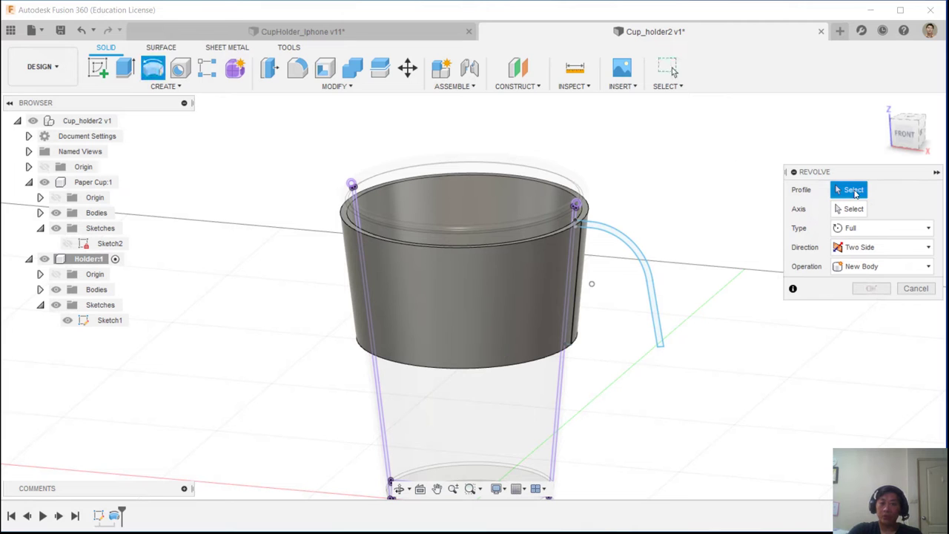
pyautogui.scroll(5, 657, 260)
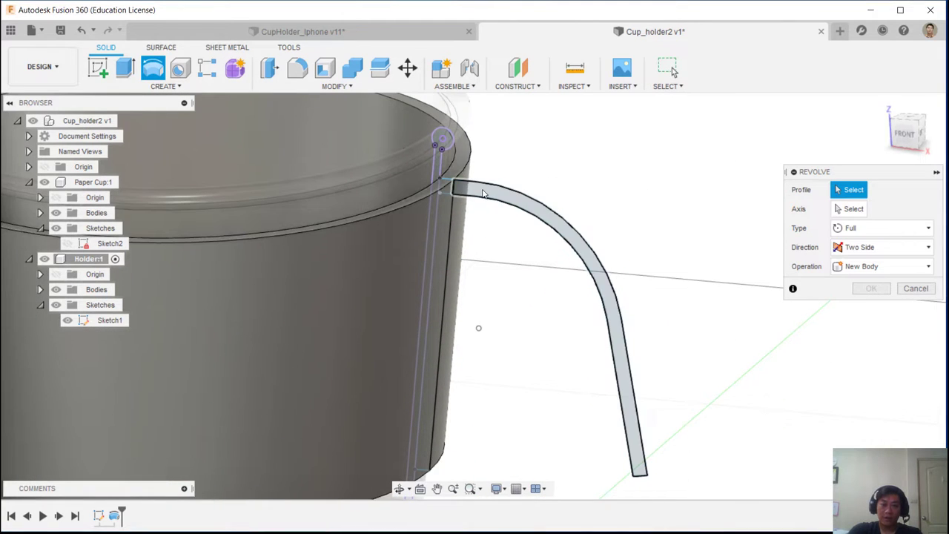
pyautogui.click(483, 192)
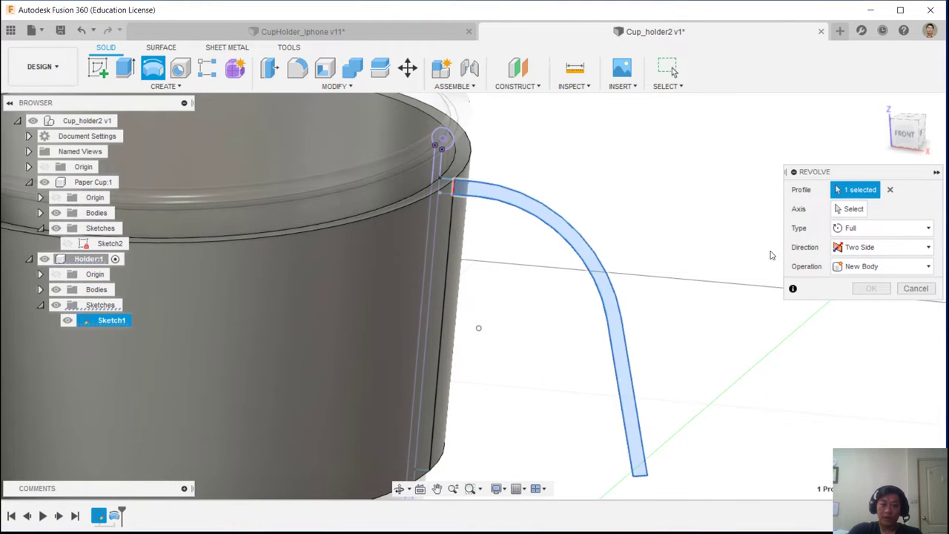
pyautogui.click(853, 208)
pyautogui.scroll(-5, 620, 272)
pyautogui.moveTo(620, 272); pyautogui.dragTo(606, 146, button='middle')
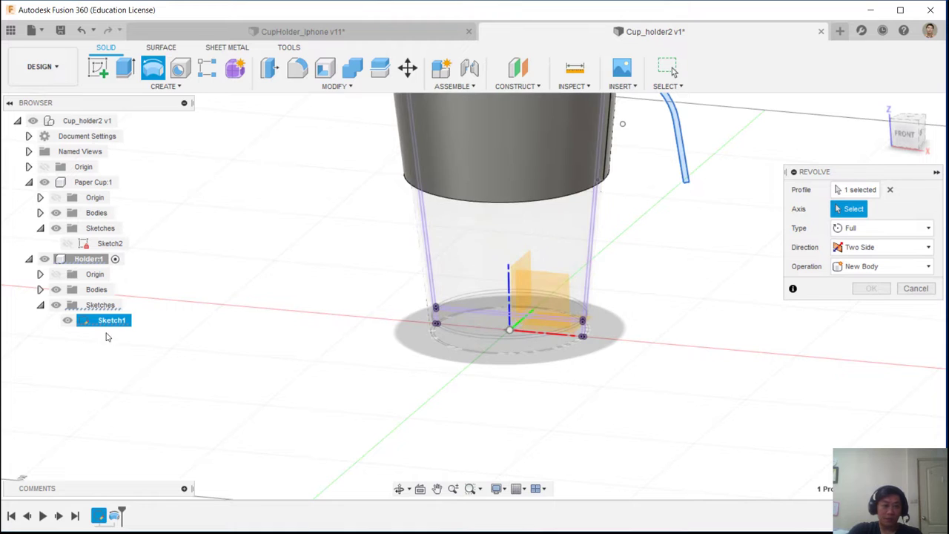
pyautogui.click(40, 274)
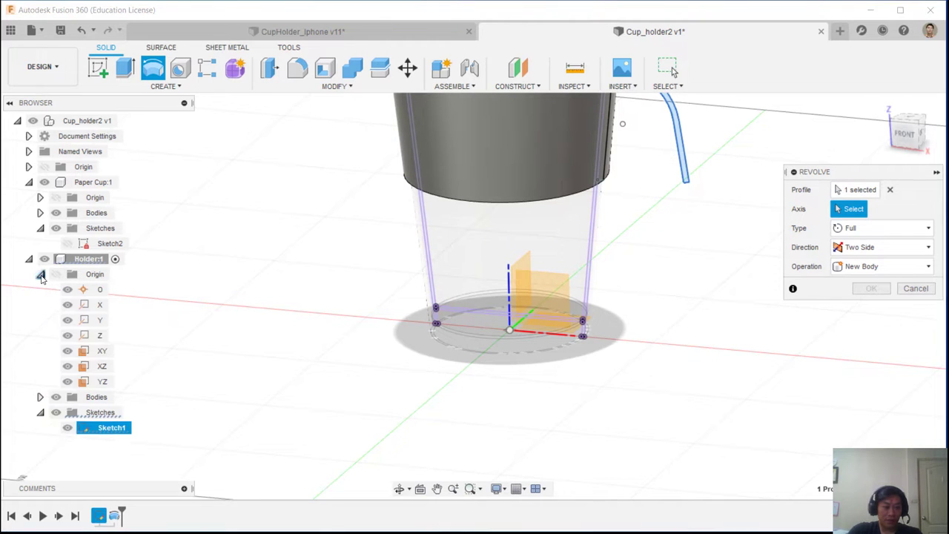
pyautogui.click(101, 336)
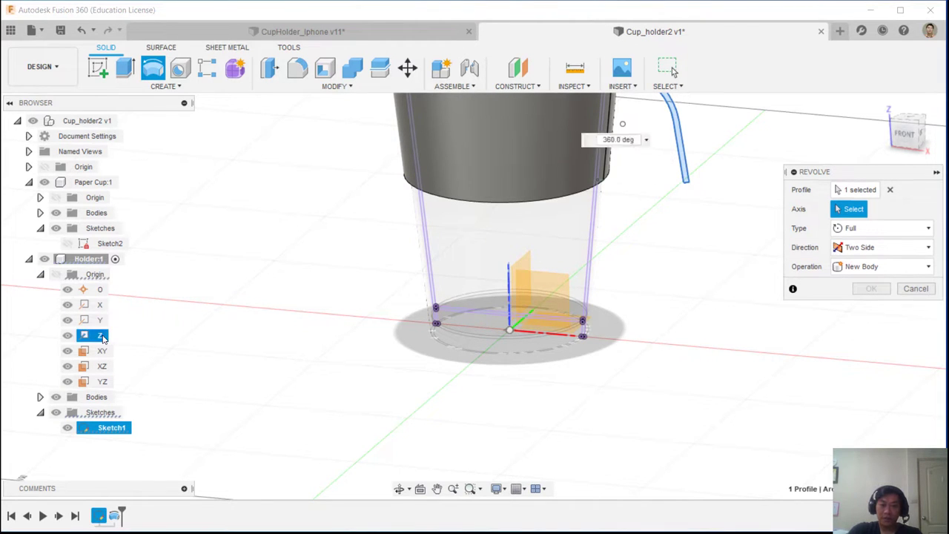
pyautogui.moveTo(663, 249); pyautogui.dragTo(530, 361, button='middle')
pyautogui.scroll(1, 323, 234)
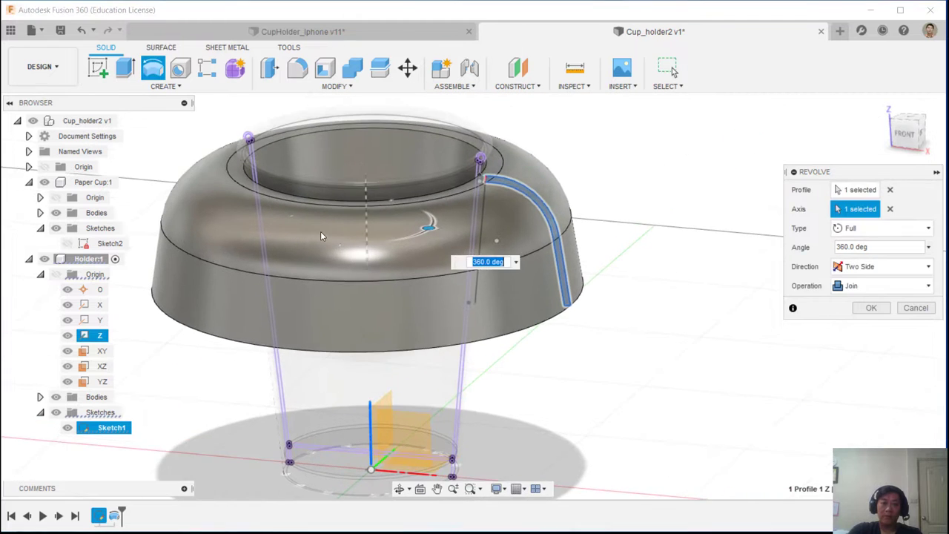
pyautogui.moveTo(322, 232); pyautogui.dragTo(492, 282, button='middle')
pyautogui.keyDown('shift'); pyautogui.moveTo(665, 268); pyautogui.dragTo(638, 275, button='middle'); pyautogui.keyUp('shift')
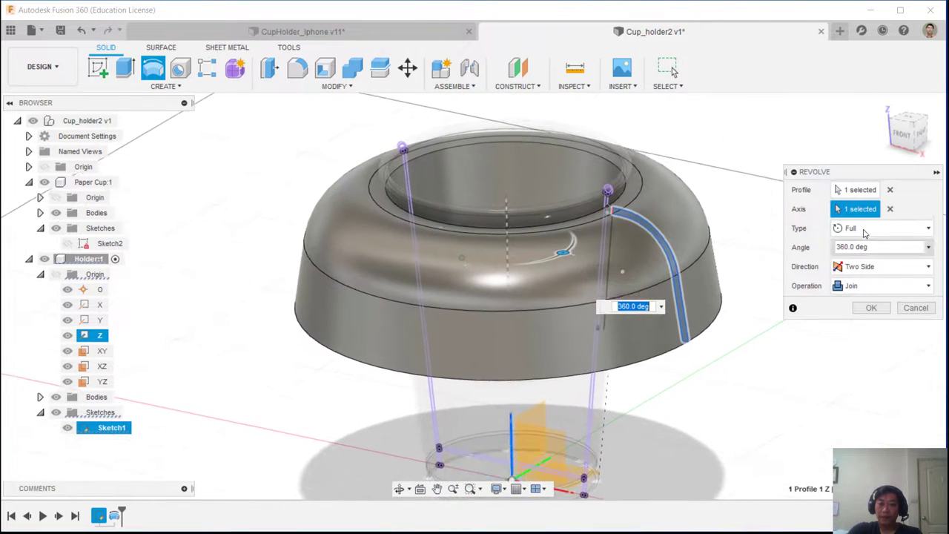
# Limit the handle revolve to a 17-degree angle with Symmetric direction, and complete it with the Join operation
pyautogui.click(866, 229)
pyautogui.click(865, 252)
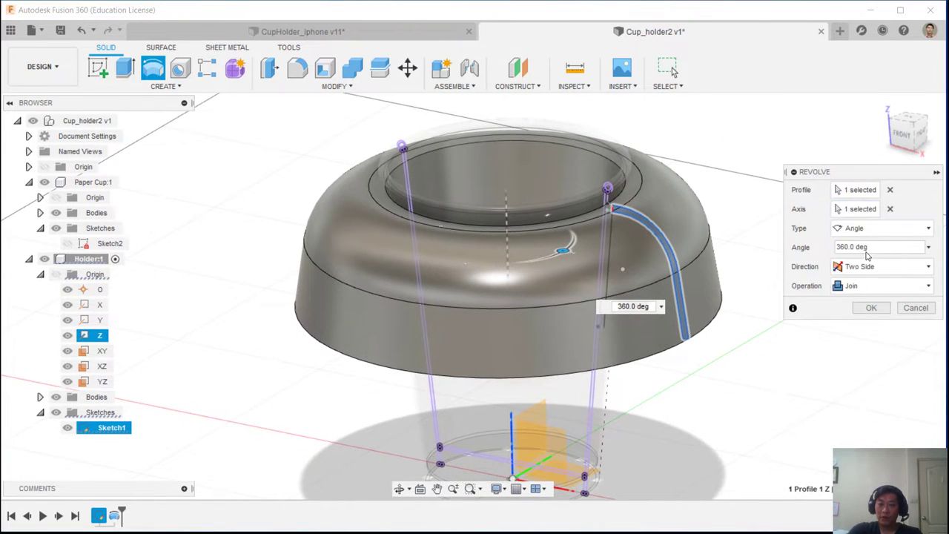
pyautogui.click(875, 267)
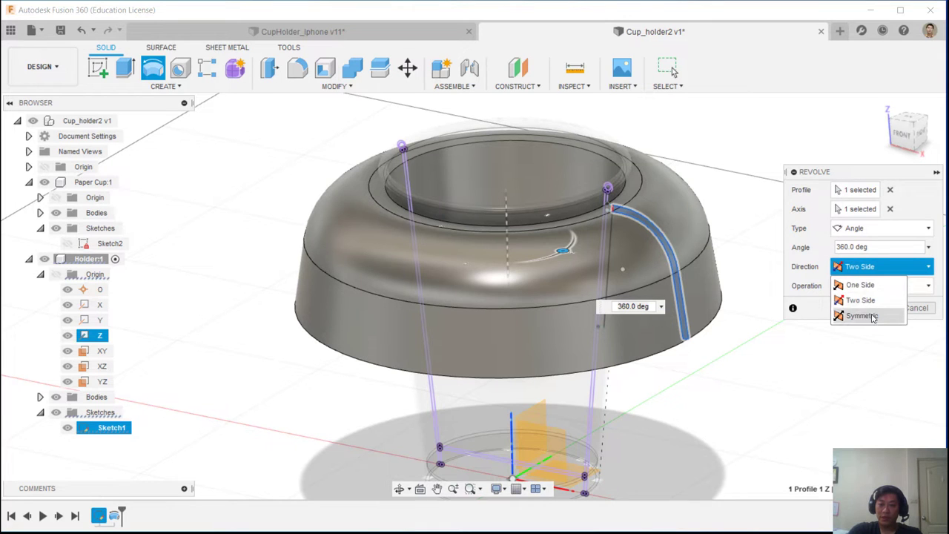
pyautogui.click(860, 316)
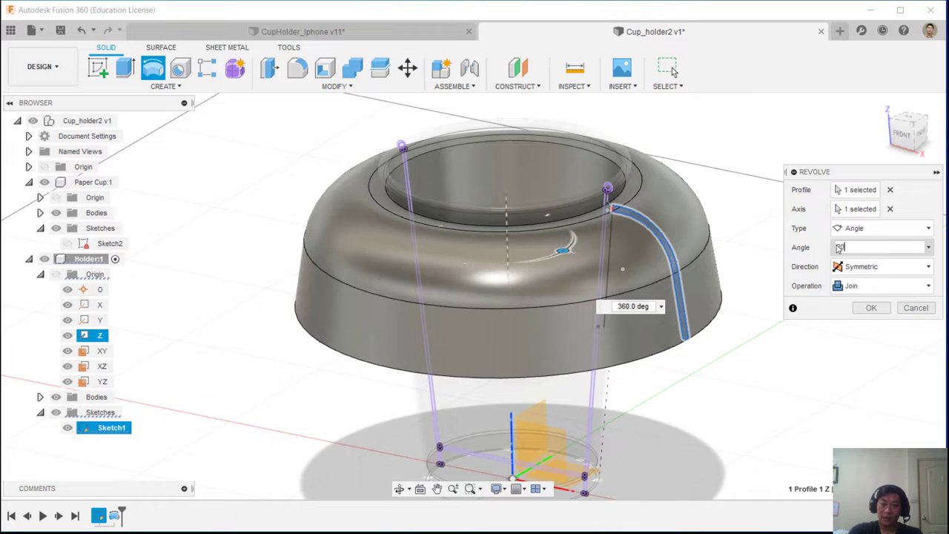
pyautogui.keyDown('shift'); pyautogui.moveTo(652, 340); pyautogui.dragTo(682, 306, button='middle'); pyautogui.keyUp('shift')
pyautogui.scroll(3, 683, 308)
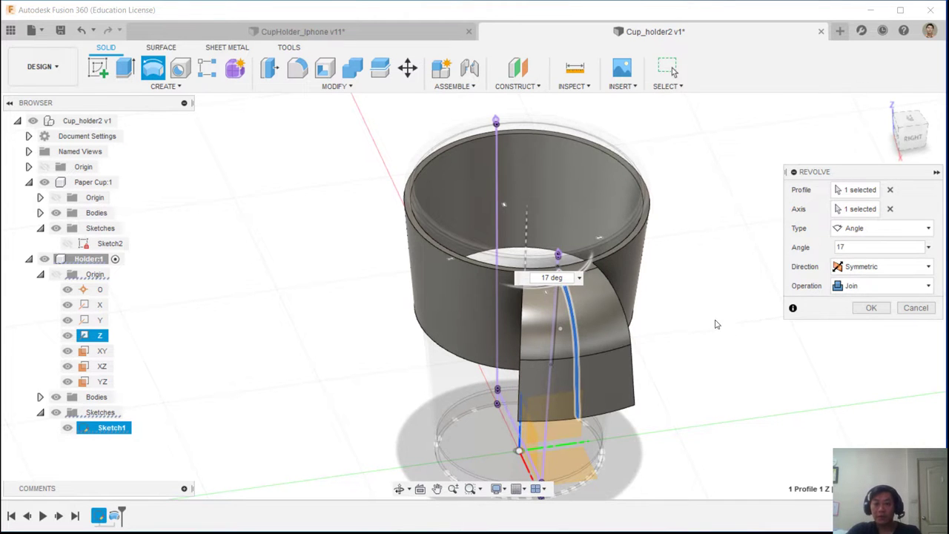
pyautogui.keyDown('shift'); pyautogui.moveTo(725, 361); pyautogui.dragTo(749, 222, button='middle'); pyautogui.keyUp('shift')
pyautogui.scroll(4, 851, 246)
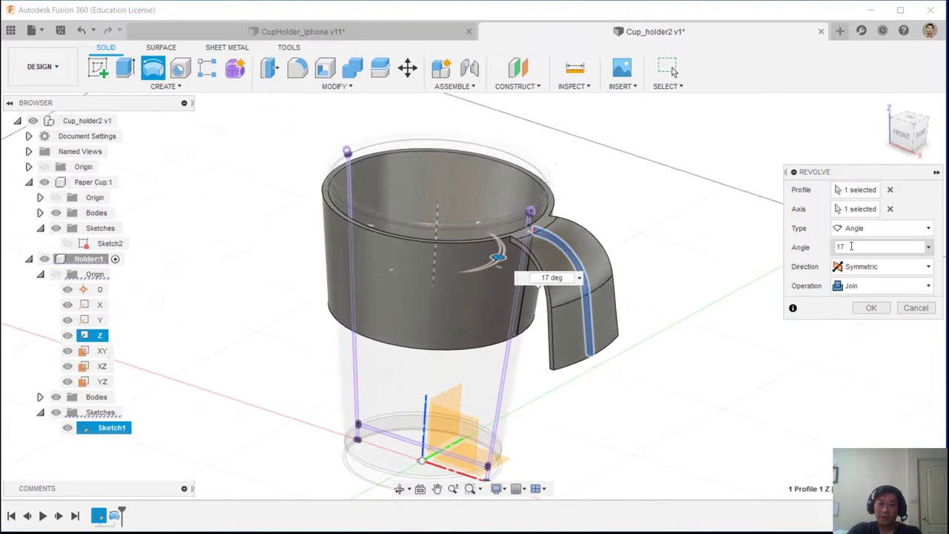
pyautogui.click(869, 288)
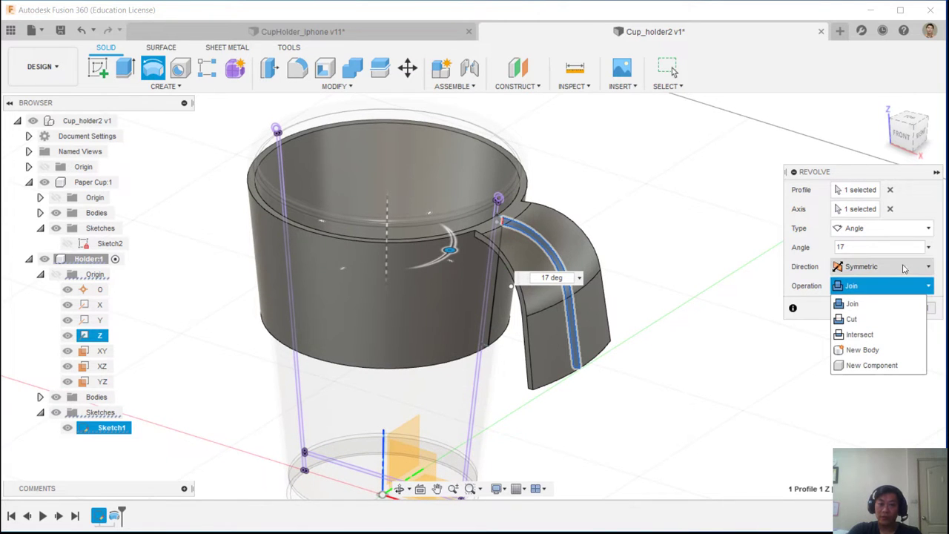
pyautogui.click(864, 289)
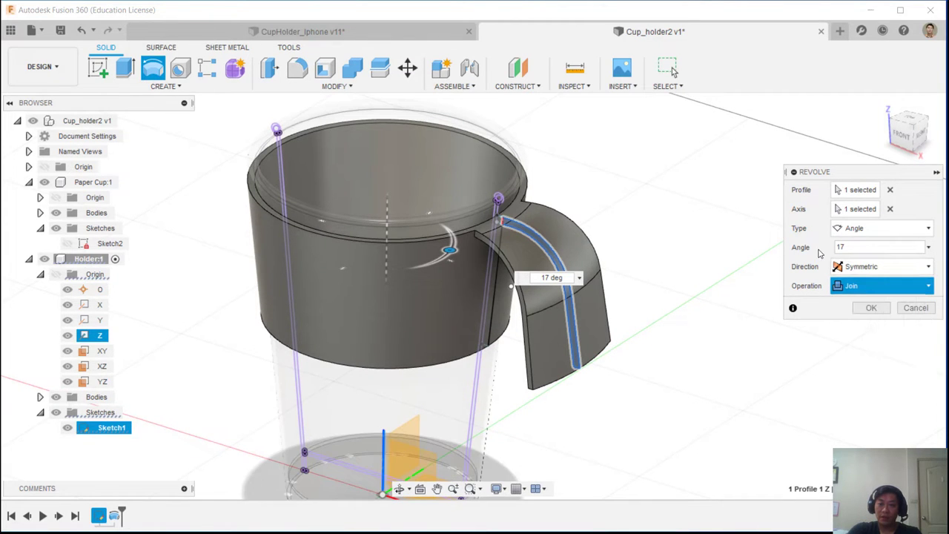
pyautogui.click(876, 312)
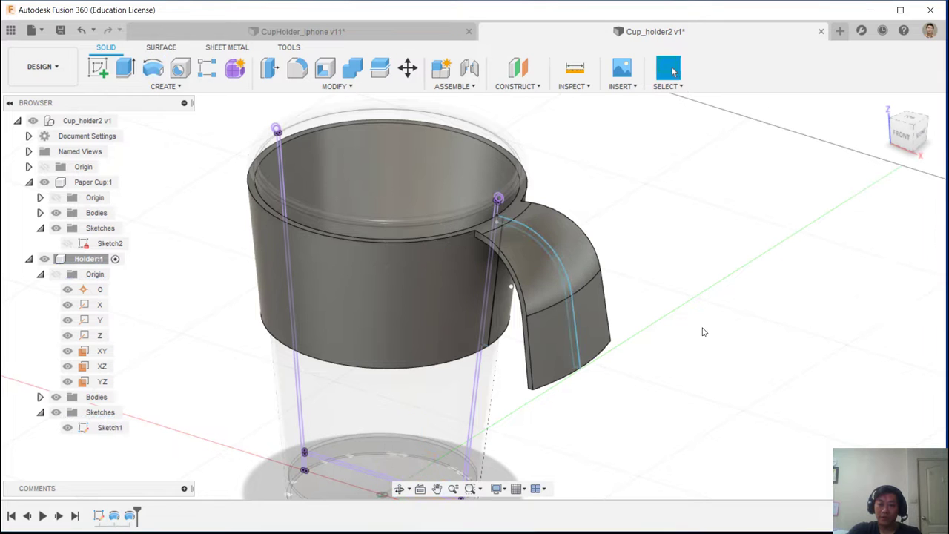
# Activate the Paper Cup component
pyautogui.moveTo(730, 315)
pyautogui.keyDown('shift'); pyautogui.mouseDown(button='middle')
pyautogui.moveTo(794, 275)
pyautogui.moveTo(824, 229)
pyautogui.moveTo(669, 217)
pyautogui.moveTo(707, 221)
pyautogui.moveTo(601, 290)
pyautogui.moveTo(436, 275)
pyautogui.moveTo(786, 373)
pyautogui.moveTo(451, 254)
pyautogui.moveTo(248, 271)
pyautogui.moveTo(645, 297)
pyautogui.moveTo(540, 280)
pyautogui.moveTo(774, 220)
pyautogui.moveTo(824, 231)
pyautogui.moveTo(791, 240)
pyautogui.moveTo(799, 244)
pyautogui.moveTo(789, 283)
pyautogui.moveTo(363, 280)
pyautogui.moveTo(288, 373)
pyautogui.moveTo(742, 286)
pyautogui.moveTo(811, 235)
pyautogui.moveTo(843, 232)
pyautogui.moveTo(331, 202)
pyautogui.moveTo(244, 186)
pyautogui.moveTo(107, 124)
pyautogui.mouseUp(button='middle'); pyautogui.keyUp('shift')
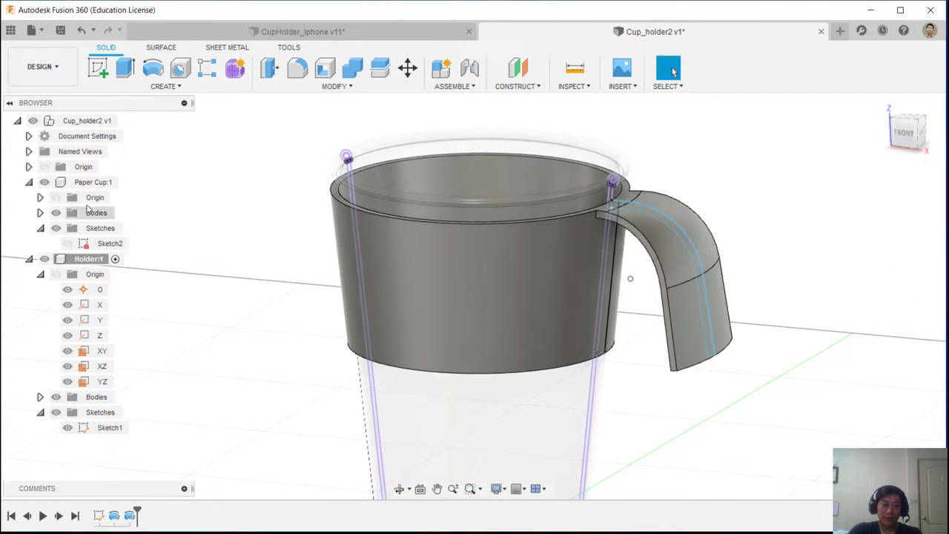
pyautogui.click(127, 183)
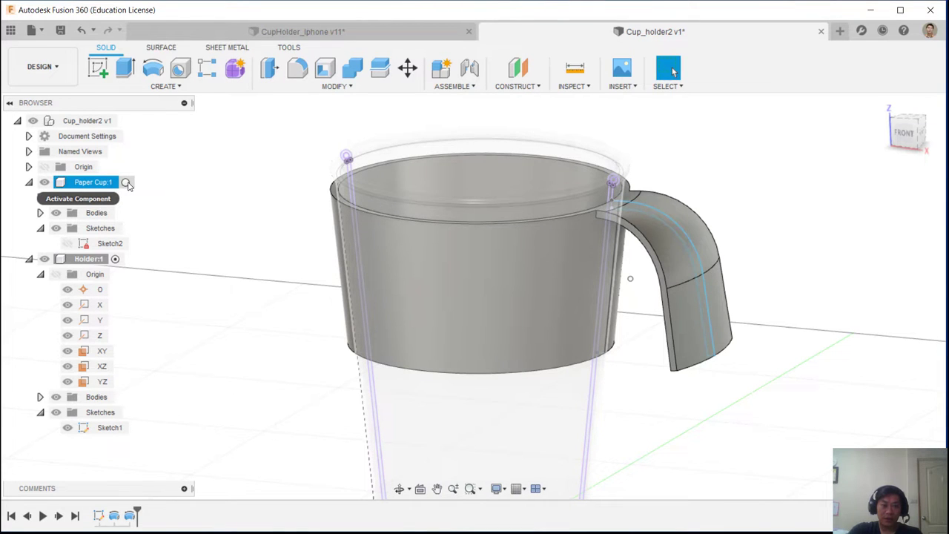
pyautogui.click(128, 183)
pyautogui.click(776, 167)
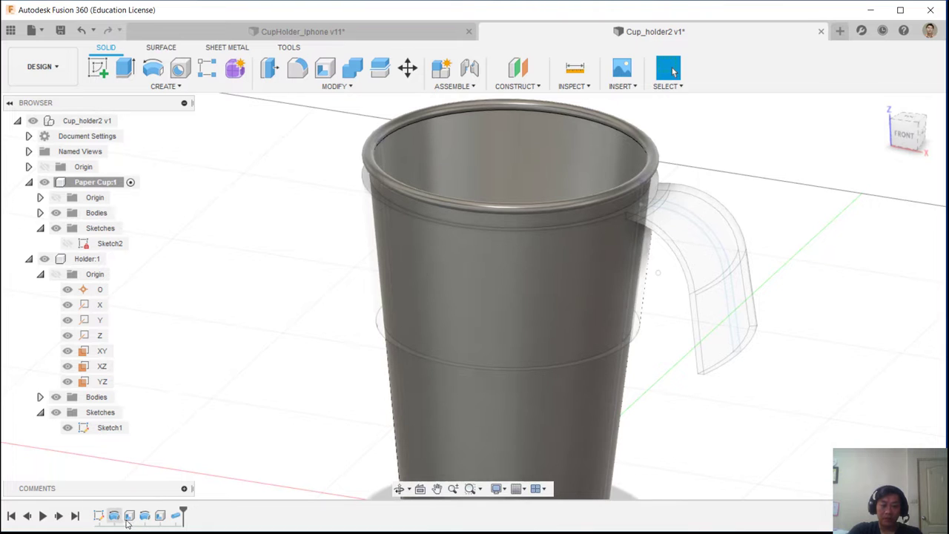
# Review the Paper Cup component's modelling history by selecting its revolve, shell and remaining features one after another
pyautogui.click(114, 517)
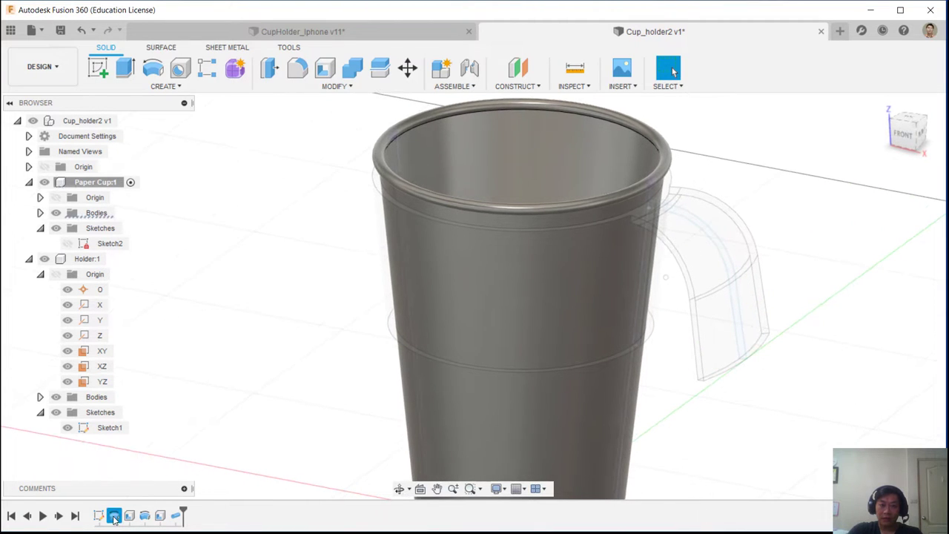
pyautogui.click(129, 518)
pyautogui.click(145, 518)
pyautogui.click(160, 518)
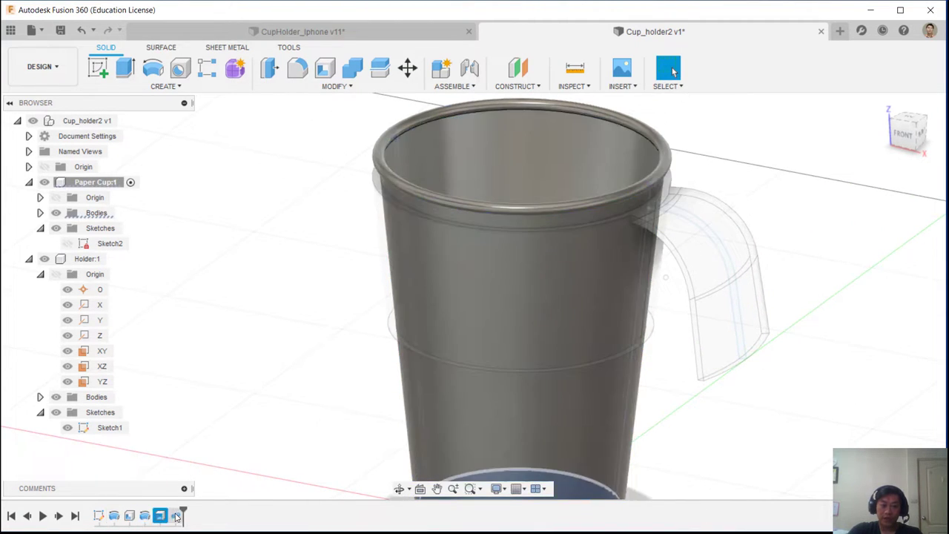
pyautogui.click(177, 517)
pyautogui.click(265, 314)
pyautogui.keyDown('shift'); pyautogui.moveTo(410, 265); pyautogui.dragTo(410, 232, button='middle'); pyautogui.keyUp('shift')
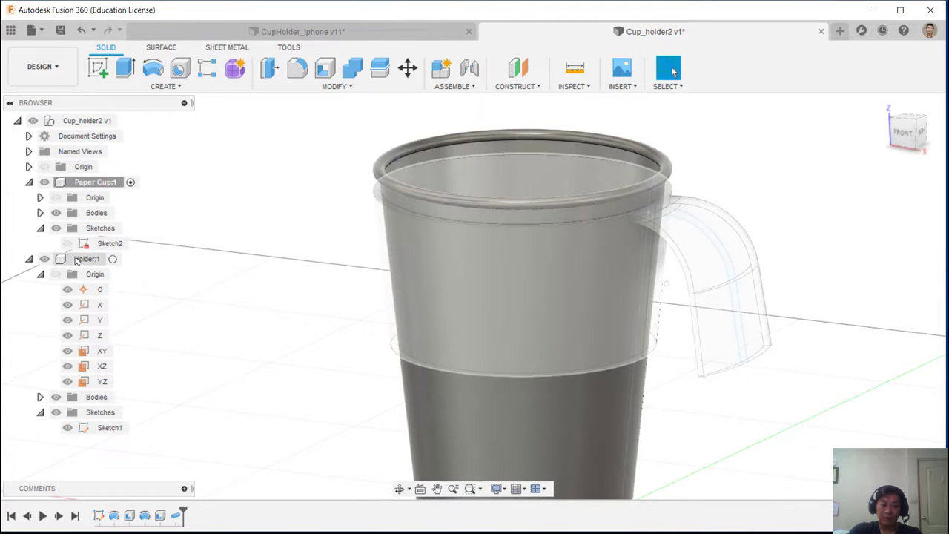
# Activate the Holder component to review its history, and return to the top-level Cup_holder2 assembly to inspect the whole model
pyautogui.click(113, 260)
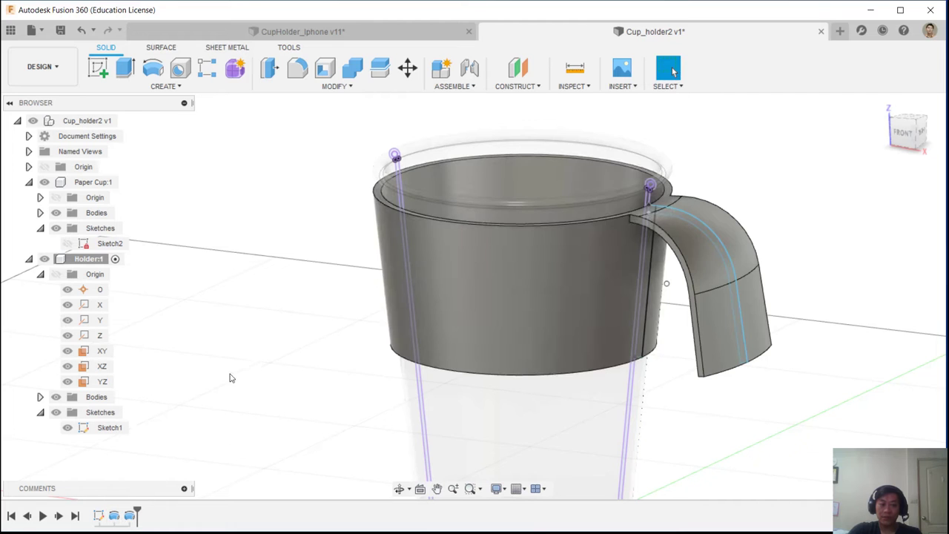
pyautogui.keyDown('shift'); pyautogui.moveTo(701, 304); pyautogui.dragTo(417, 215, button='middle'); pyautogui.keyUp('shift')
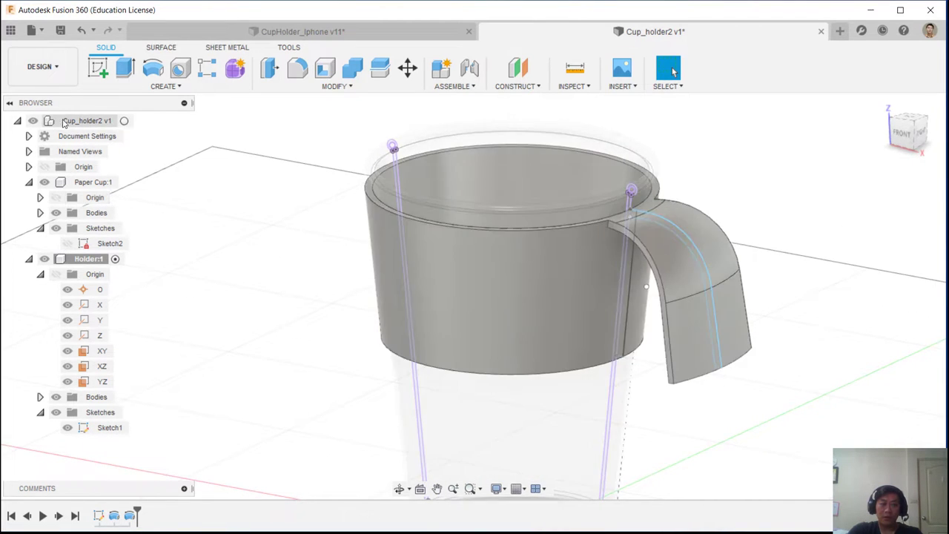
pyautogui.click(124, 122)
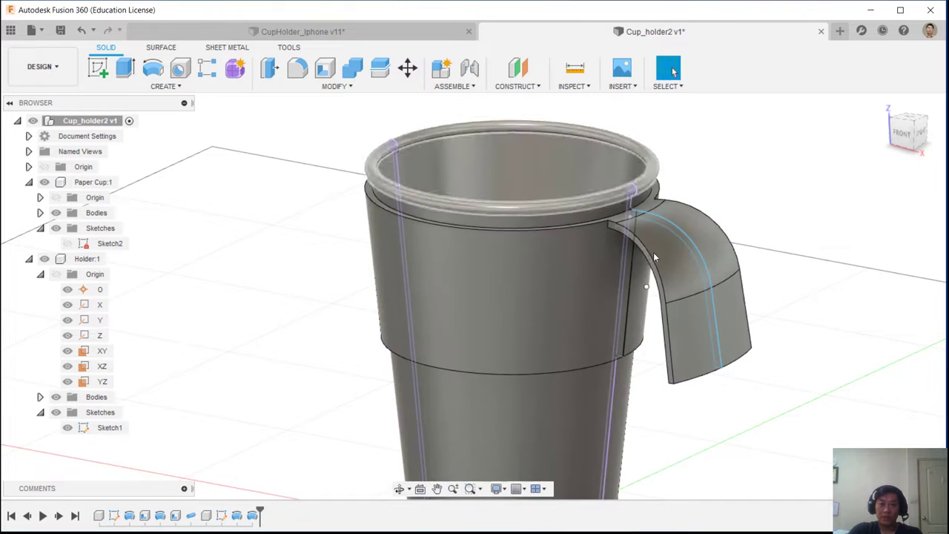
pyautogui.scroll(-3, 808, 222)
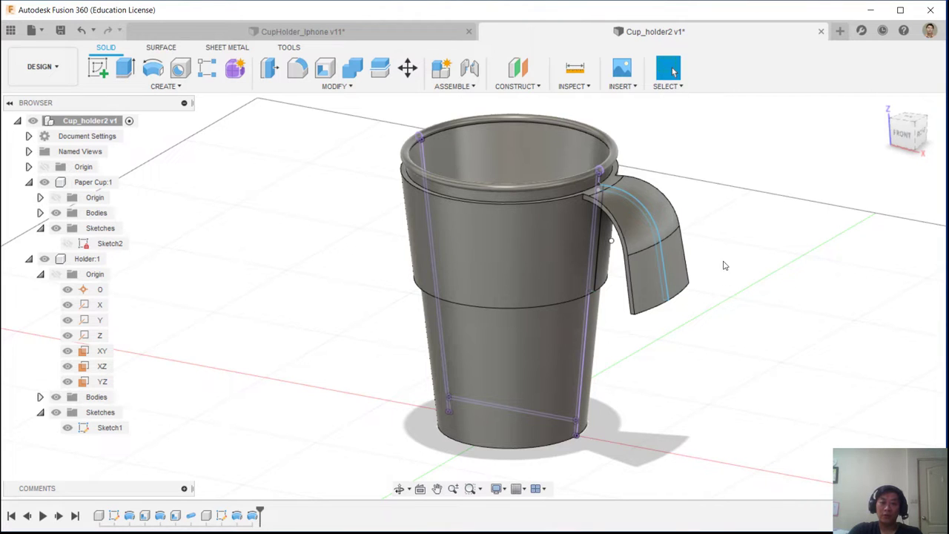
pyautogui.scroll(2, 742, 274)
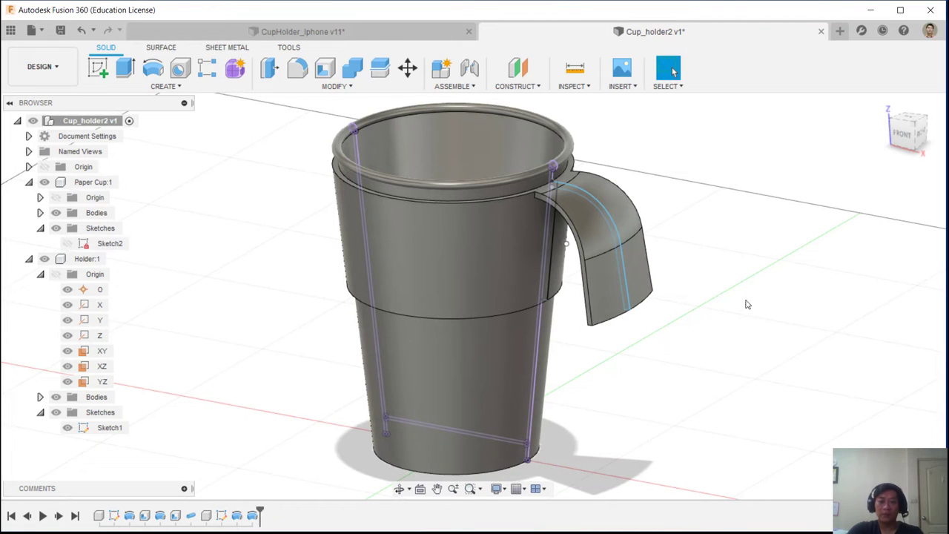
pyautogui.moveTo(686, 324); pyautogui.dragTo(697, 328, button='middle')
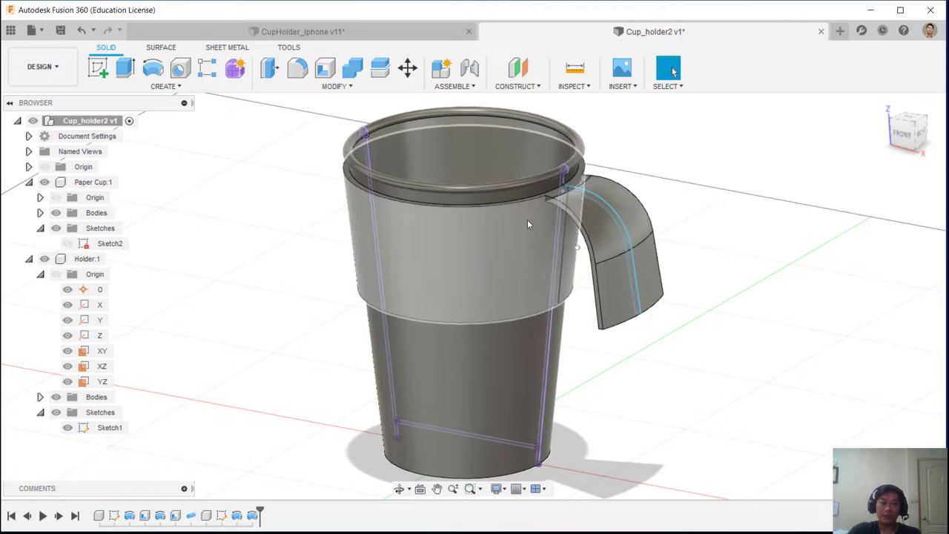
pyautogui.moveTo(877, 196); pyautogui.dragTo(842, 202, button='middle')
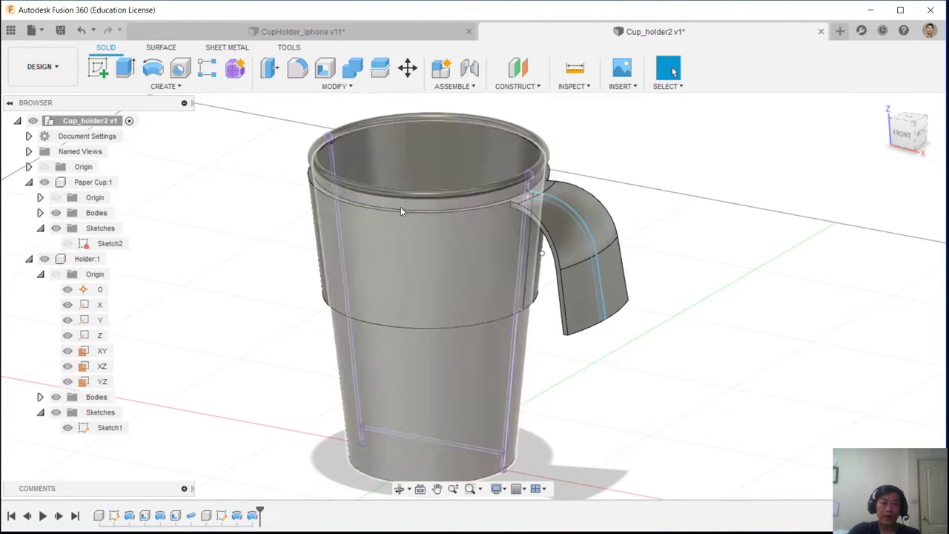
pyautogui.scroll(3, 385, 212)
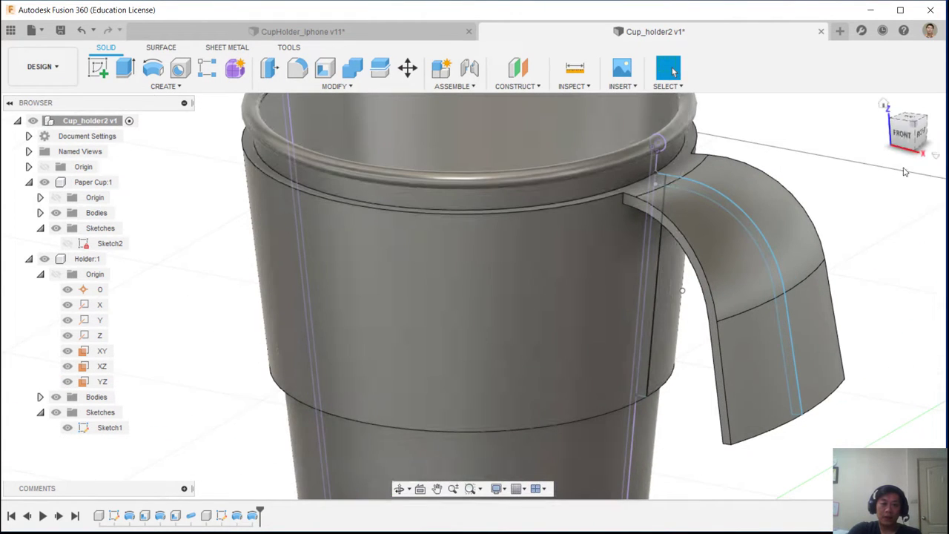
# Face the model from the front, activate the Holder component and open its Sketch1 for editing
pyautogui.click(903, 135)
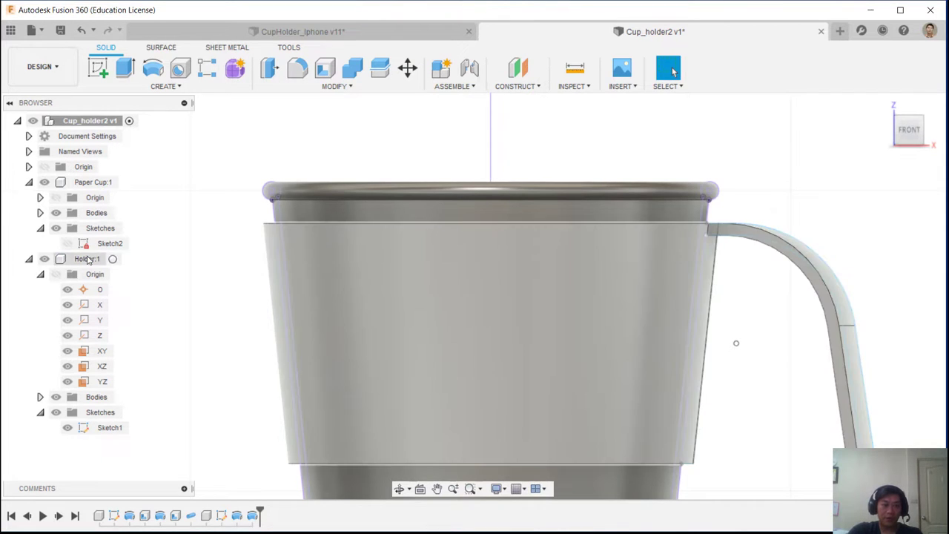
pyautogui.click(115, 259)
pyautogui.click(766, 168)
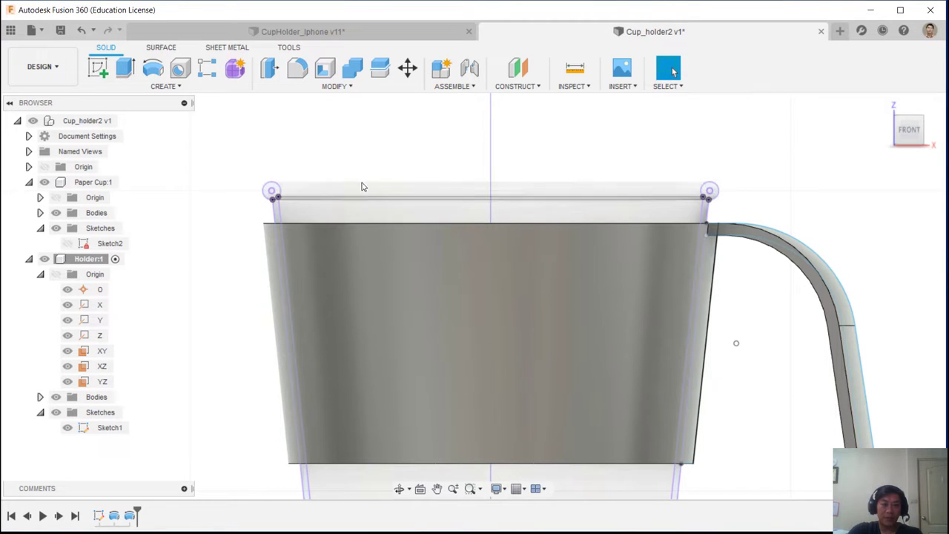
pyautogui.rightClick(99, 515)
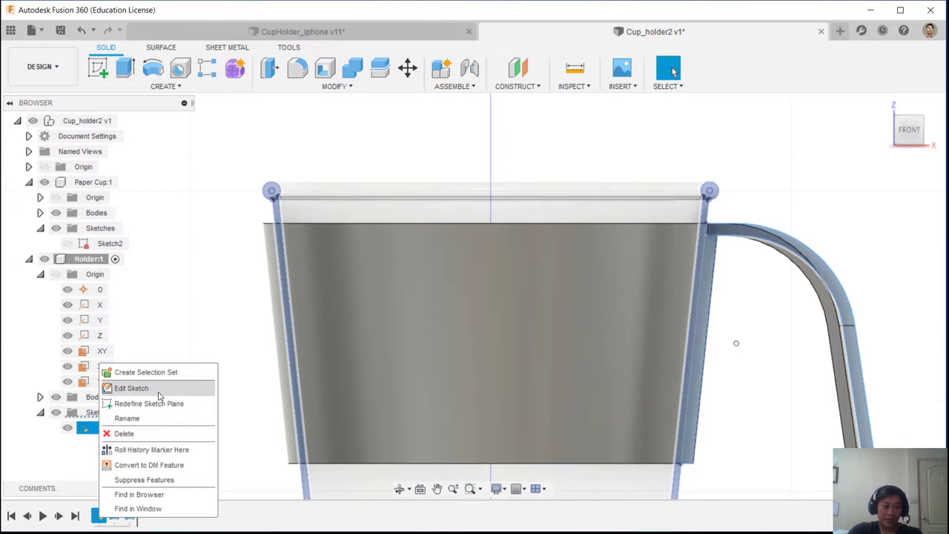
pyautogui.click(131, 387)
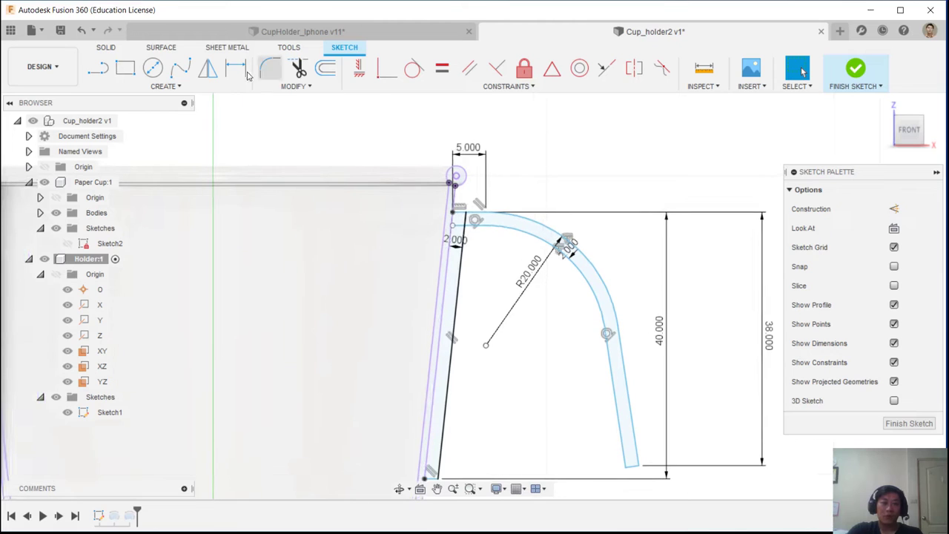
# Dimension the vertical distance from the cup's rim circle to the handle's upper horizontal line as 10 mm and finish the sketch
pyautogui.click(247, 73)
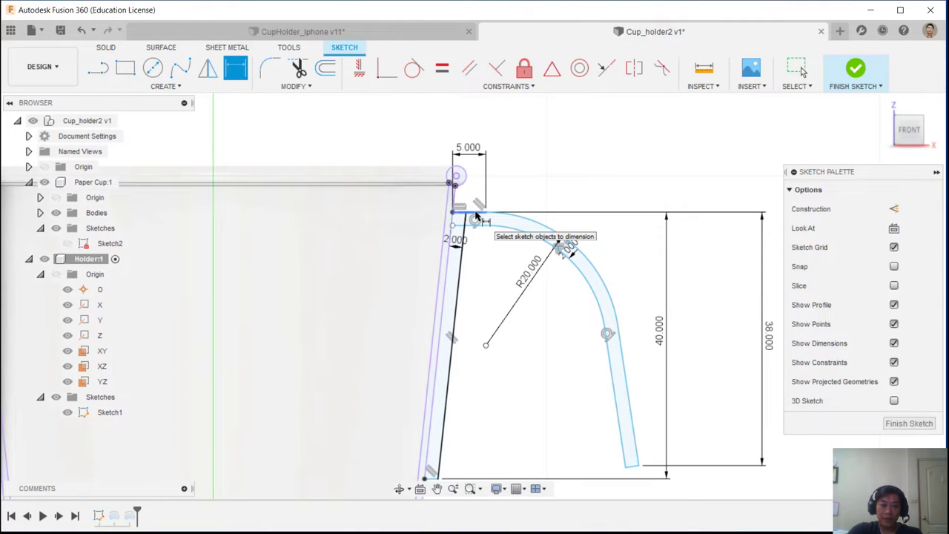
pyautogui.click(476, 213)
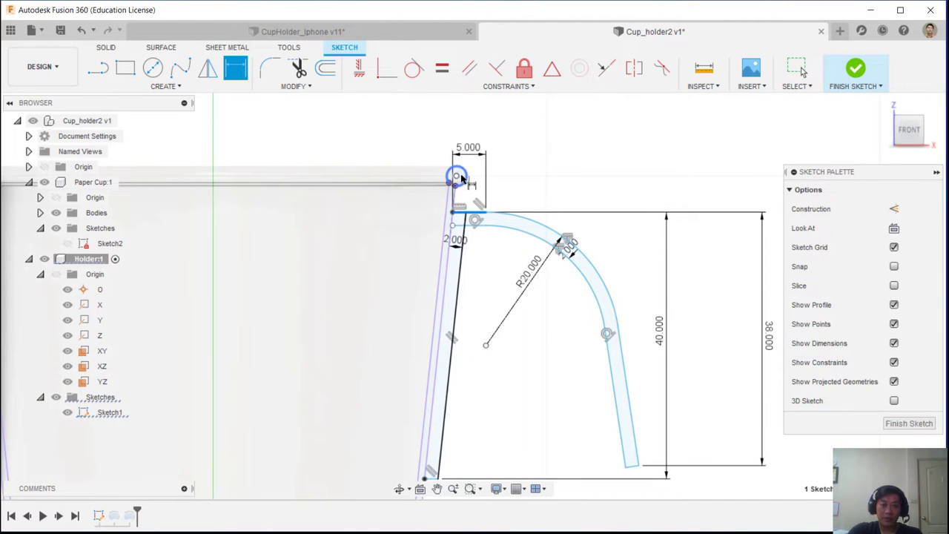
pyautogui.click(459, 175)
pyautogui.click(591, 195)
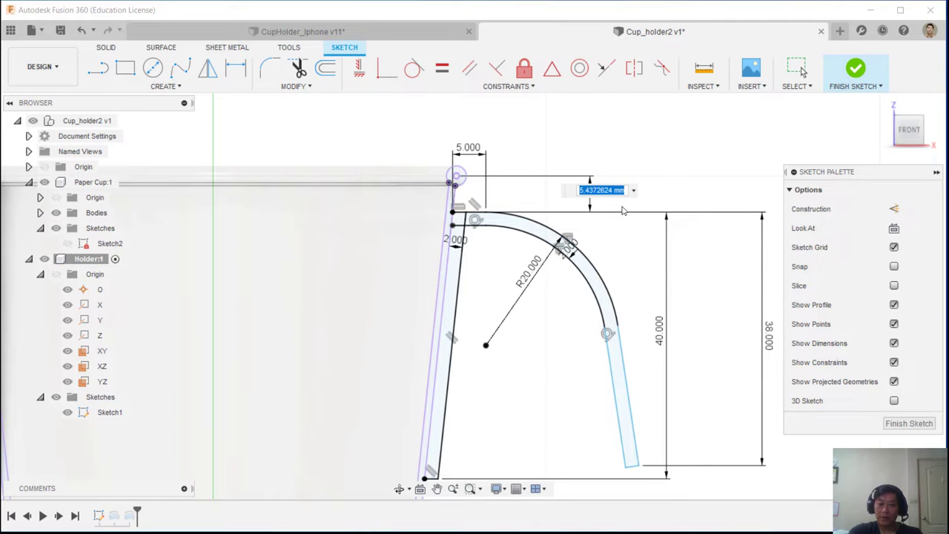
pyautogui.press('Return')
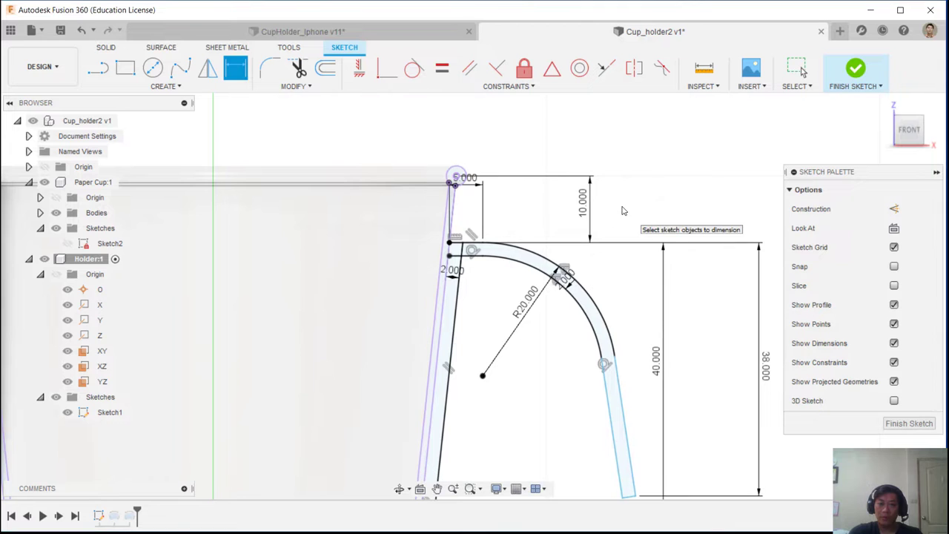
pyautogui.scroll(-3, 545, 401)
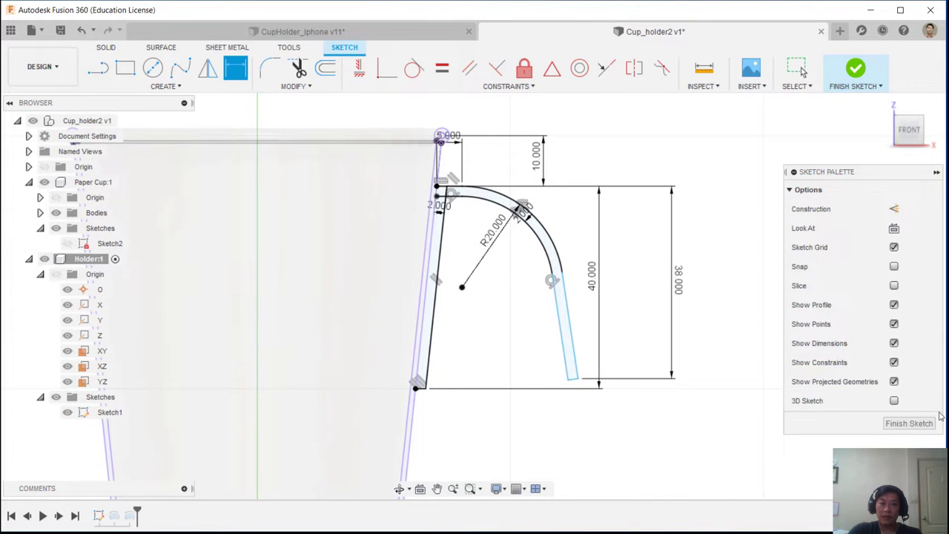
pyautogui.click(911, 424)
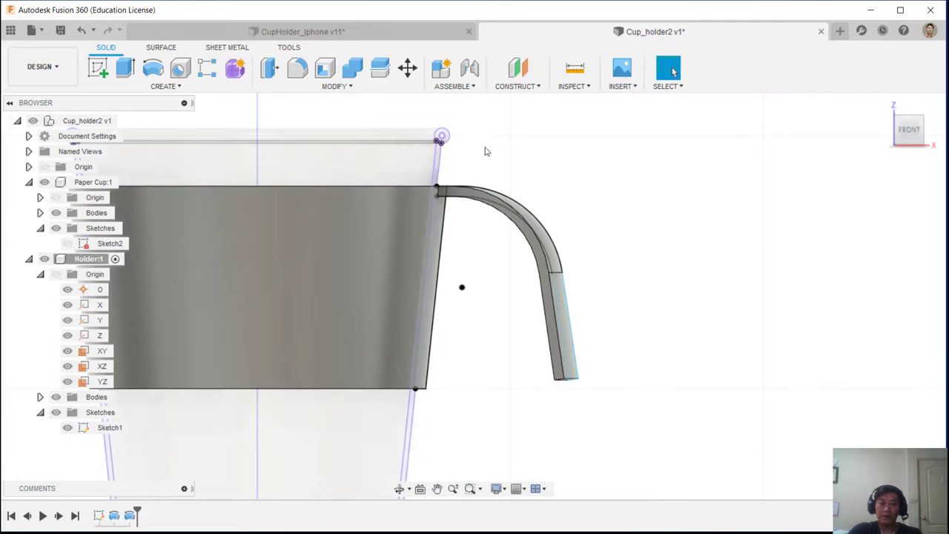
# Fillet the two short vertical edges where the handle meets the holder wall with a 20 mm radius
pyautogui.moveTo(499, 228); pyautogui.dragTo(748, 211, button='middle')
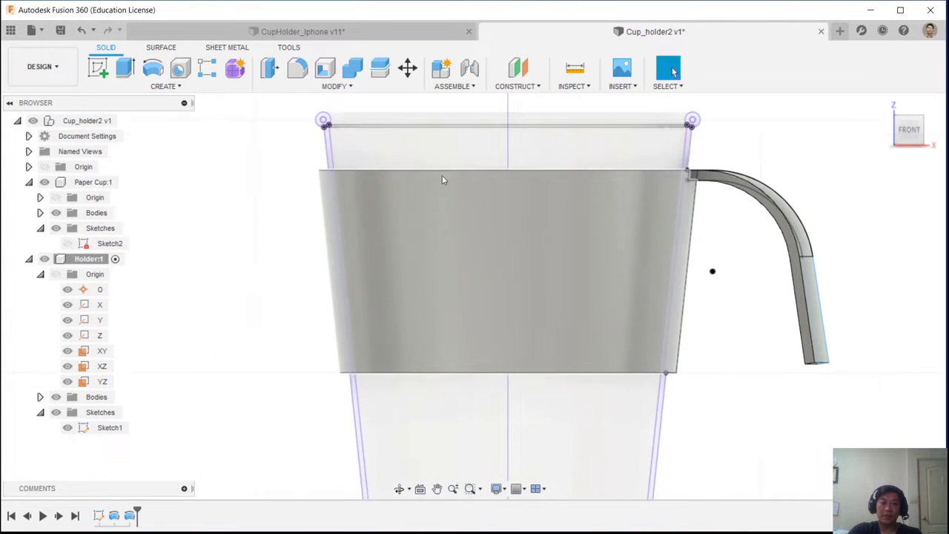
pyautogui.scroll(1, 443, 180)
pyautogui.moveTo(443, 179); pyautogui.dragTo(434, 214, button='middle')
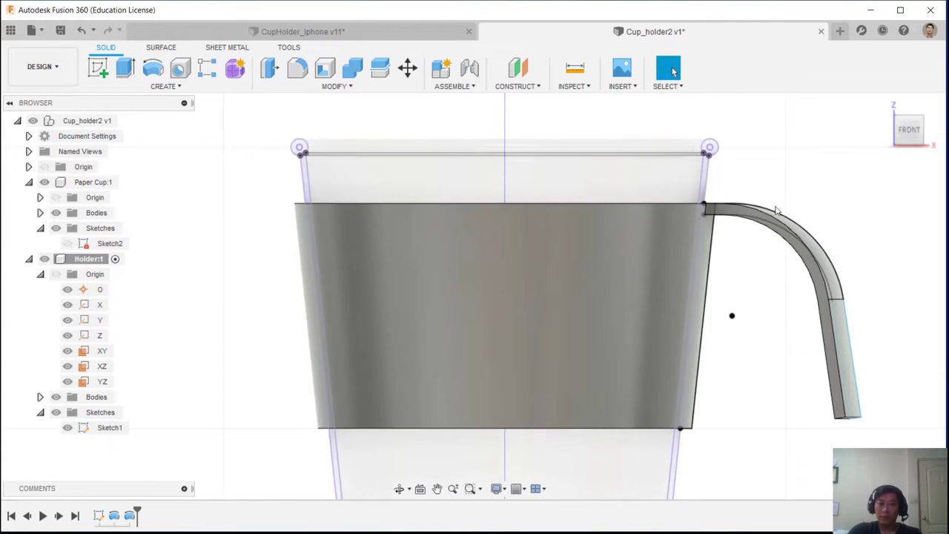
pyautogui.keyDown('shift'); pyautogui.moveTo(776, 210); pyautogui.dragTo(752, 254, button='middle'); pyautogui.keyUp('shift')
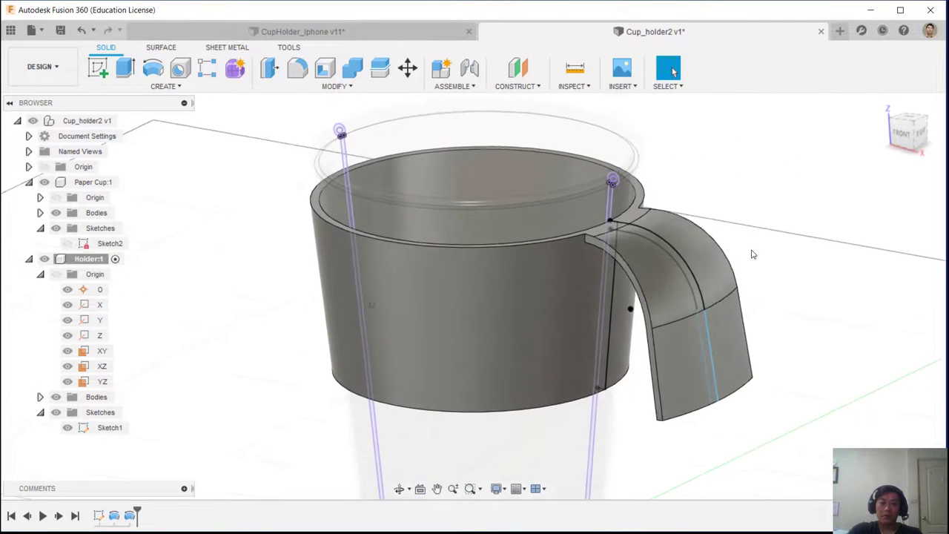
pyautogui.click(297, 68)
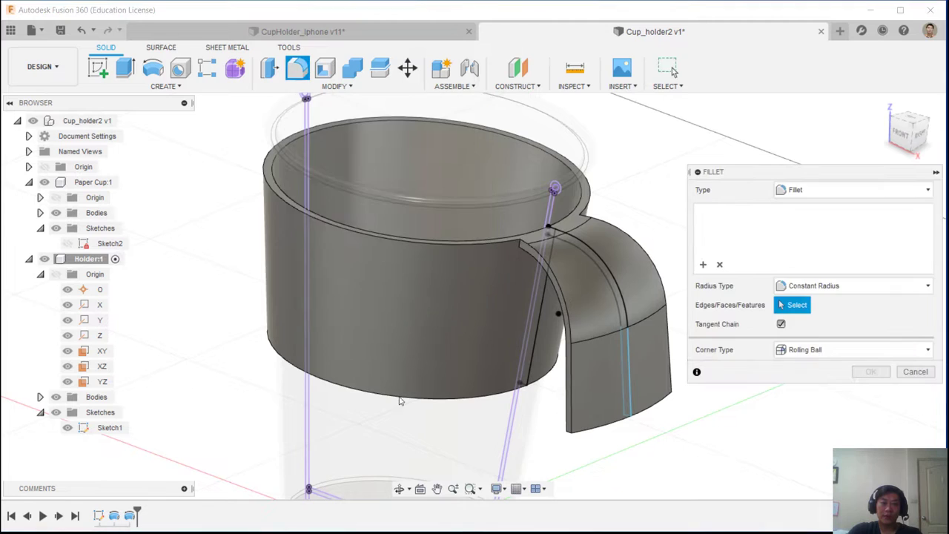
pyautogui.scroll(10, 515, 307)
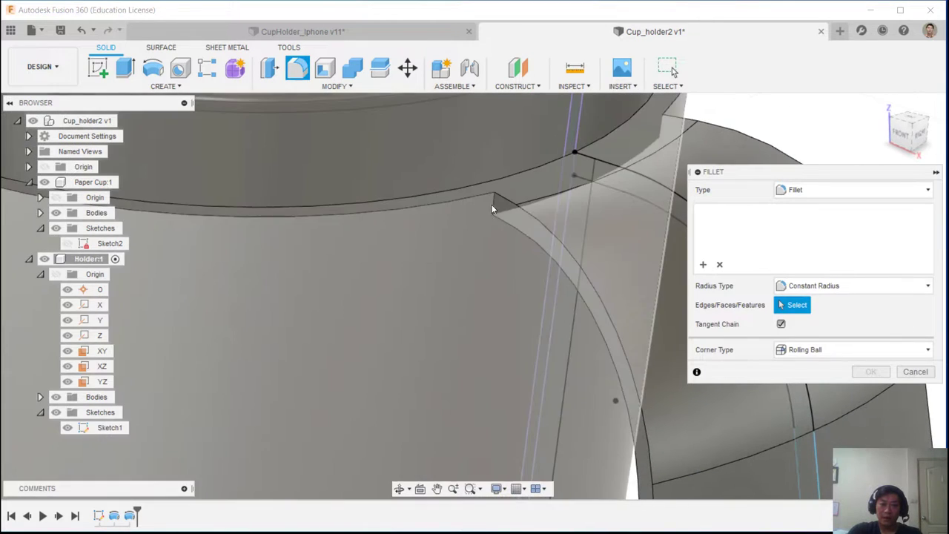
pyautogui.click(493, 207)
pyautogui.keyDown('shift'); pyautogui.moveTo(540, 423); pyautogui.dragTo(466, 239, button='middle'); pyautogui.keyUp('shift')
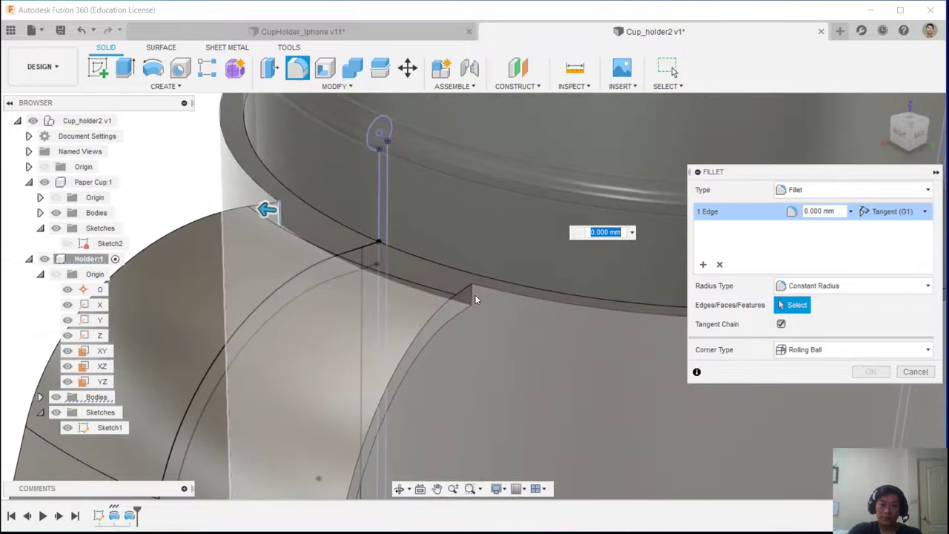
pyautogui.click(471, 297)
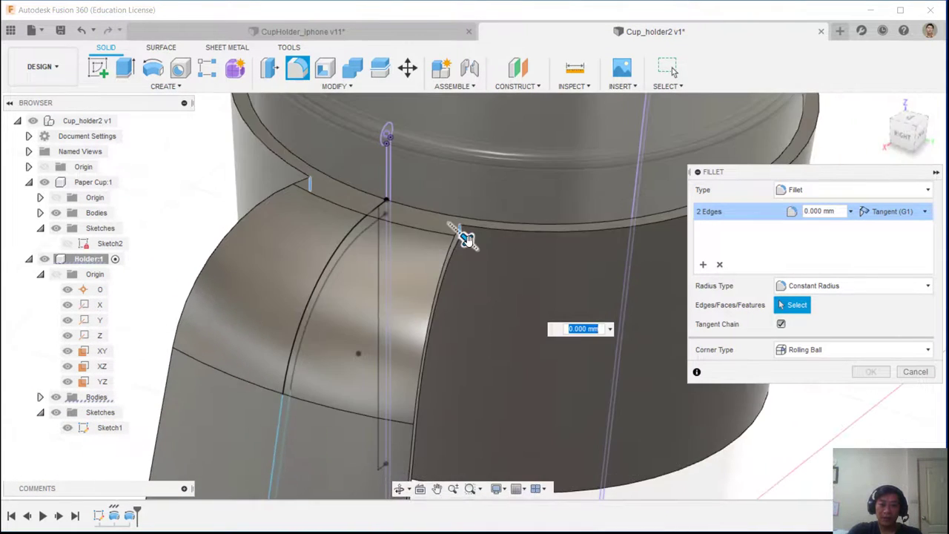
pyautogui.moveTo(467, 238); pyautogui.dragTo(505, 275)
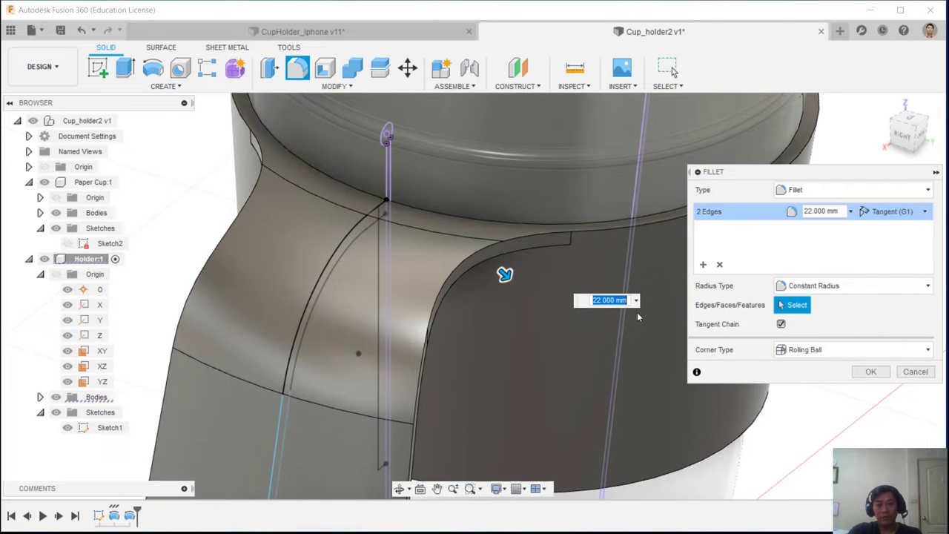
pyautogui.keyDown('shift'); pyautogui.moveTo(679, 190); pyautogui.dragTo(569, 247, button='middle'); pyautogui.keyUp('shift')
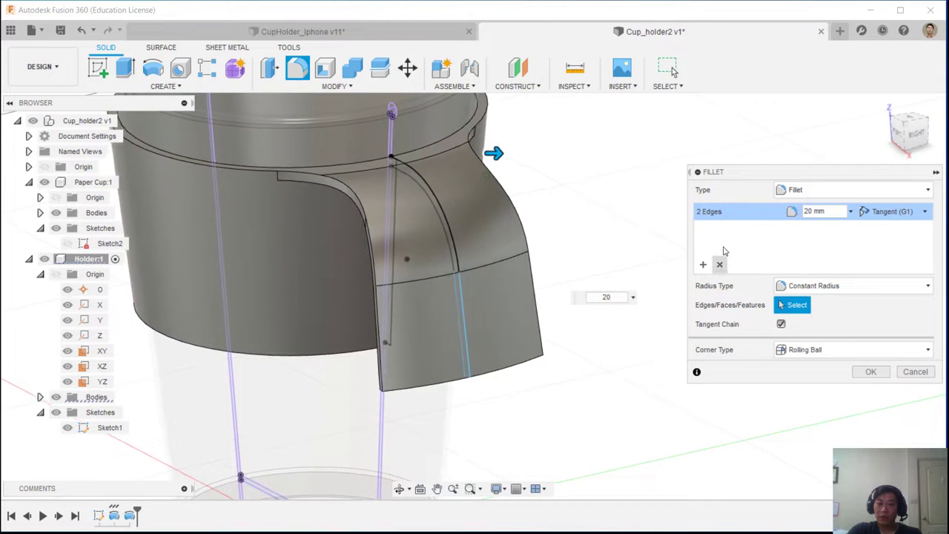
# Add a second fillet set of 15 mm radius on the two corner edges at the handle's free end
pyautogui.keyDown('shift'); pyautogui.moveTo(786, 228); pyautogui.dragTo(435, 363, button='middle'); pyautogui.keyUp('shift')
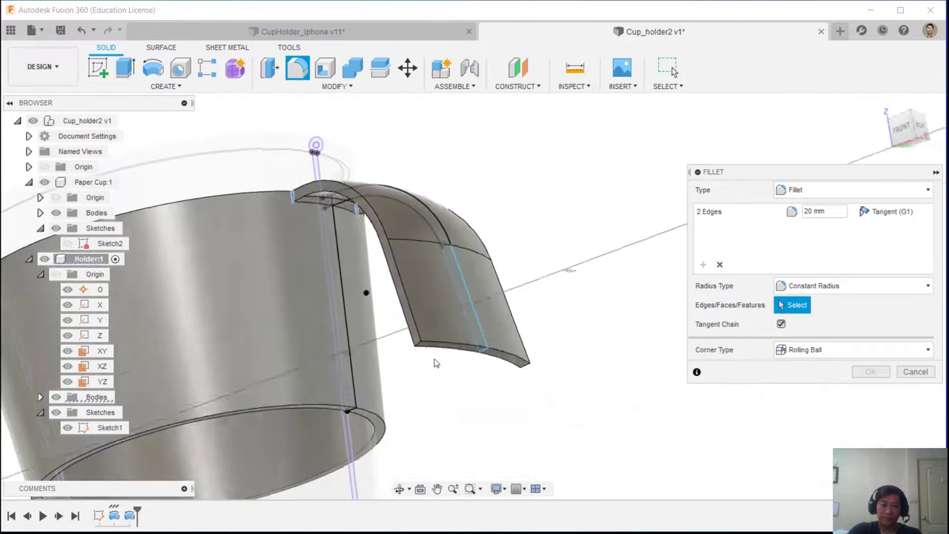
pyautogui.keyDown('shift'); pyautogui.moveTo(436, 362); pyautogui.dragTo(436, 346); pyautogui.keyUp('shift')
pyautogui.scroll(5, 433, 342)
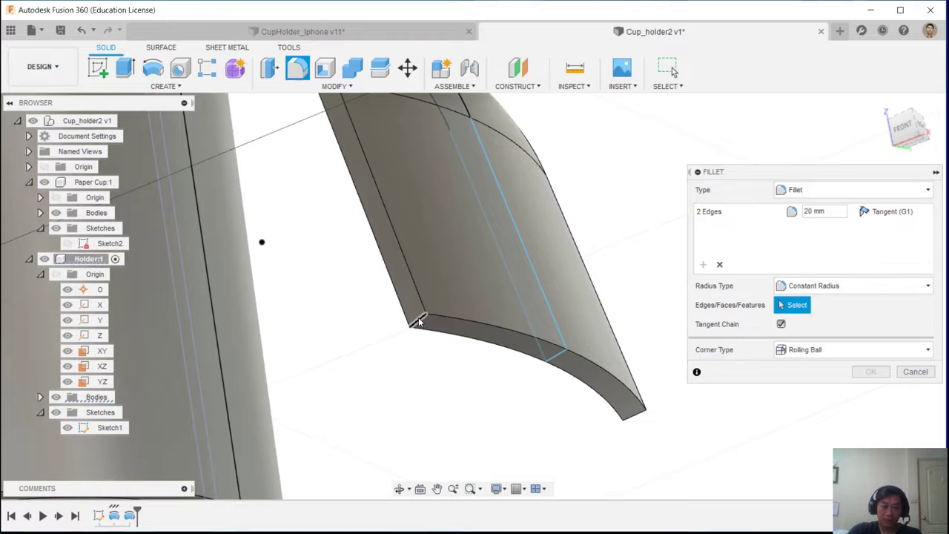
pyautogui.click(419, 321)
pyautogui.keyDown('shift'); pyautogui.moveTo(576, 428); pyautogui.dragTo(508, 416, button='middle'); pyautogui.keyUp('shift')
pyautogui.click(366, 272)
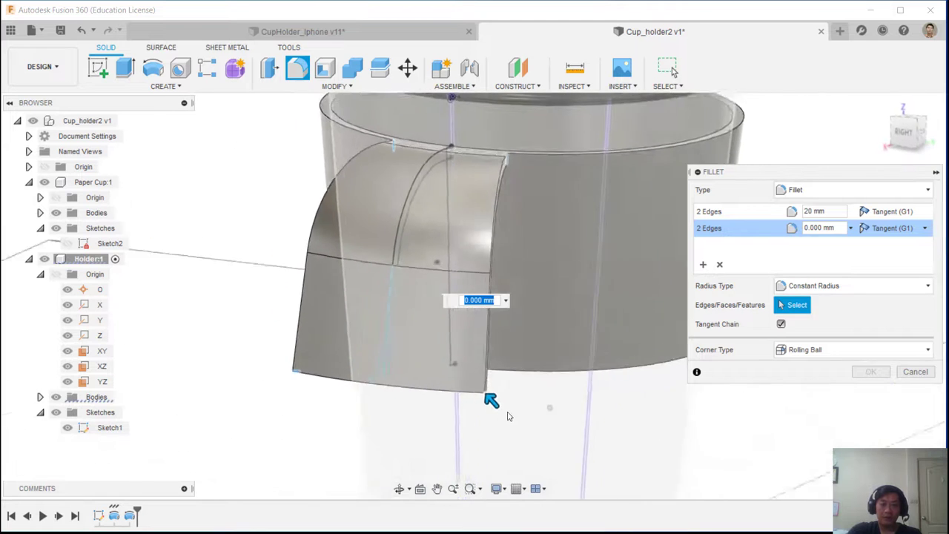
pyautogui.moveTo(491, 403); pyautogui.dragTo(481, 375)
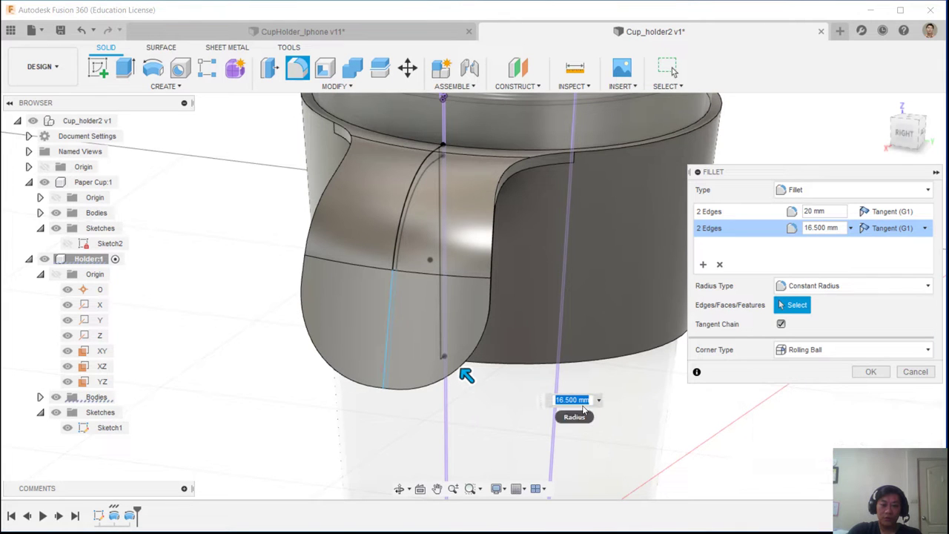
pyautogui.keyDown('shift'); pyautogui.moveTo(466, 376); pyautogui.dragTo(515, 371, button='middle'); pyautogui.keyUp('shift')
pyautogui.keyDown('shift'); pyautogui.moveTo(586, 399); pyautogui.dragTo(589, 340, button='middle'); pyautogui.keyUp('shift')
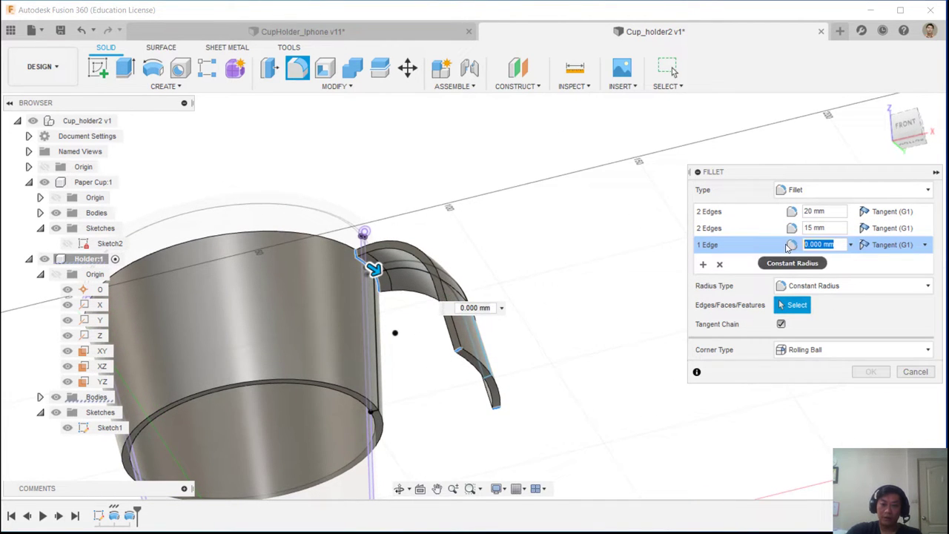
# Add a third fillet set of 5 mm radius on the curved edge where the handle's underside meets the holder wall and apply the fillets
pyautogui.keyDown('shift'); pyautogui.moveTo(401, 182); pyautogui.dragTo(401, 227, button='middle'); pyautogui.keyUp('shift')
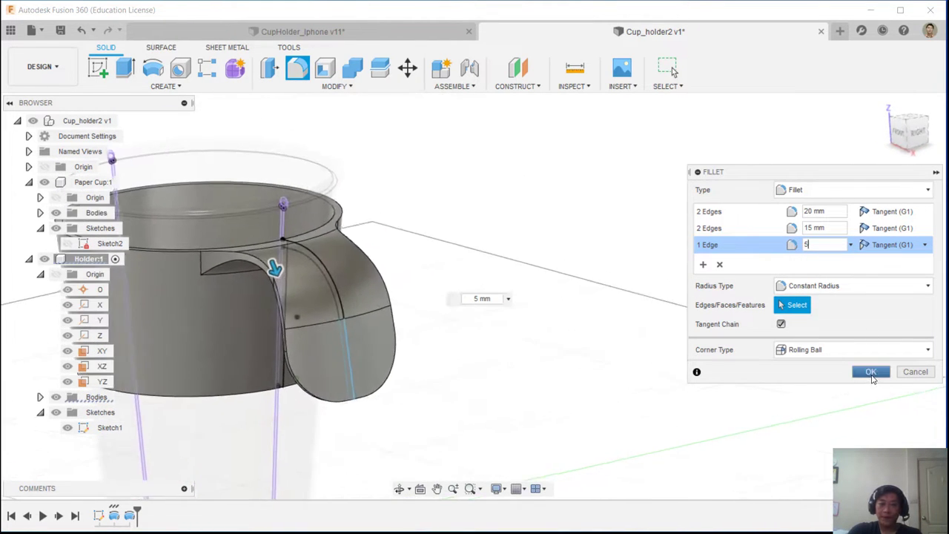
pyautogui.click(871, 371)
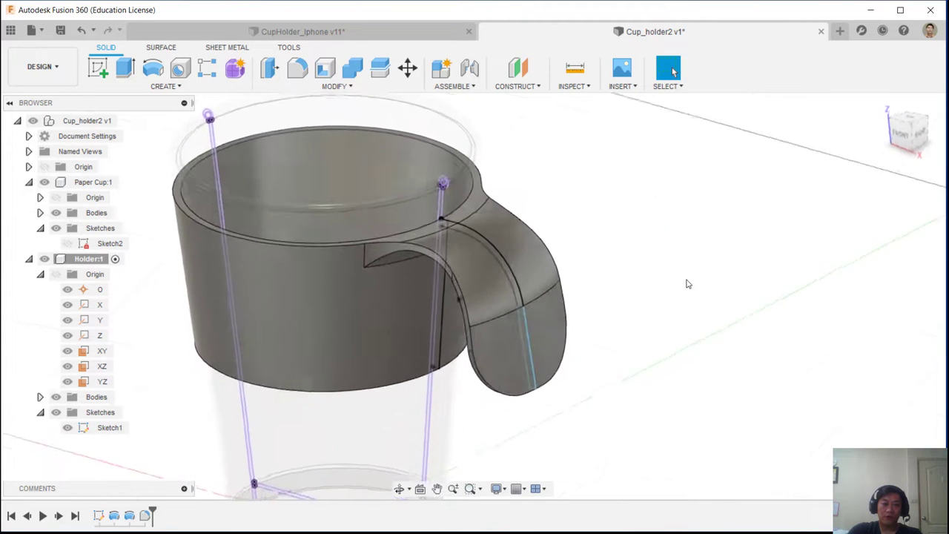
# Compare the handle with the CupHolder_Iphone reference design and set the symmetric angle of the handle's revolve in Cup_holder2 to 12 degrees
pyautogui.click(335, 36)
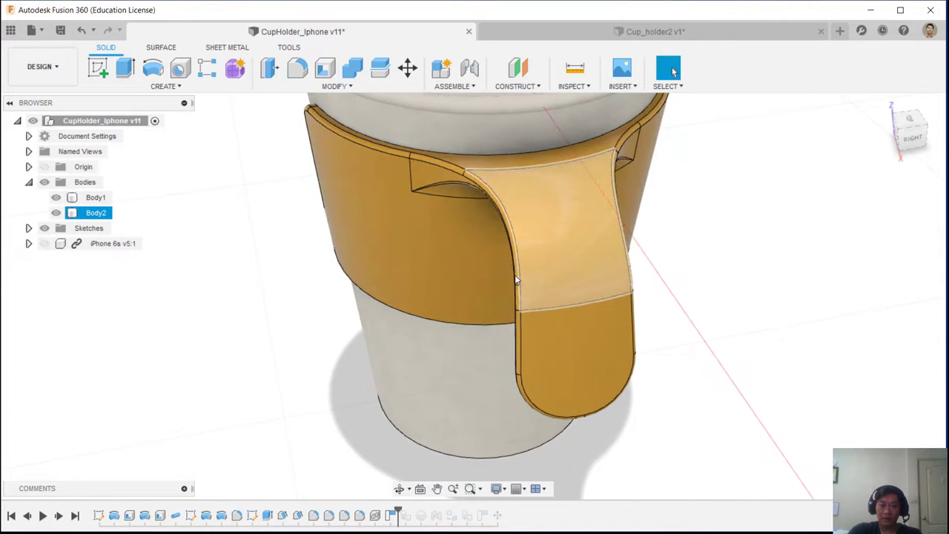
pyautogui.click(657, 31)
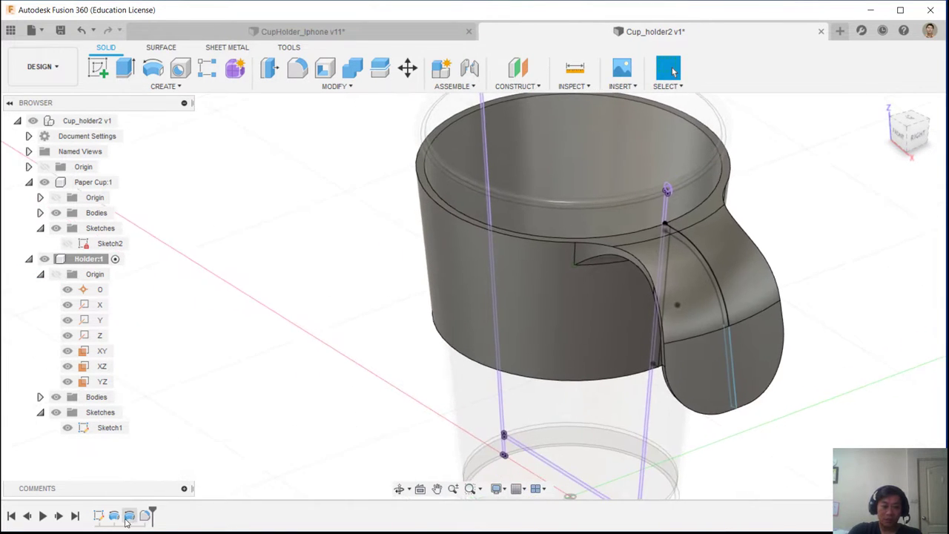
pyautogui.rightClick(129, 518)
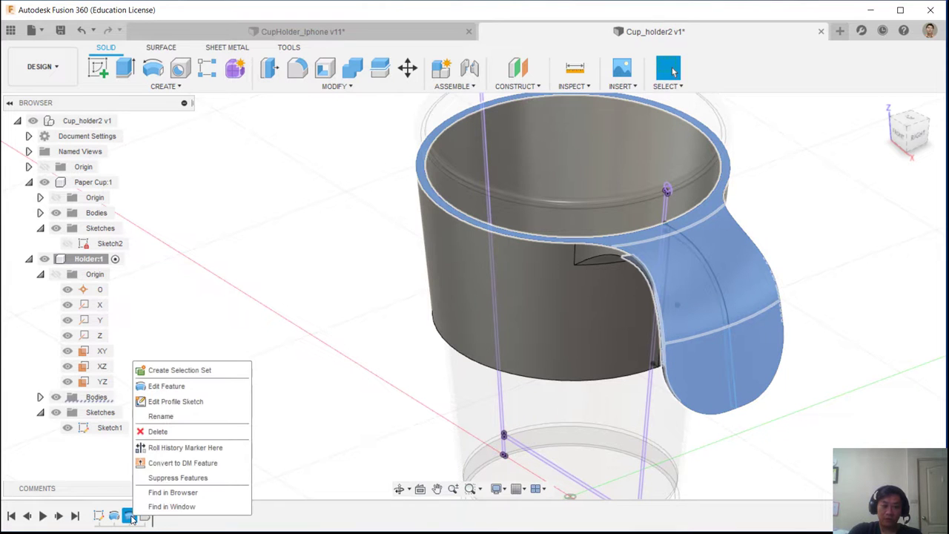
pyautogui.click(166, 385)
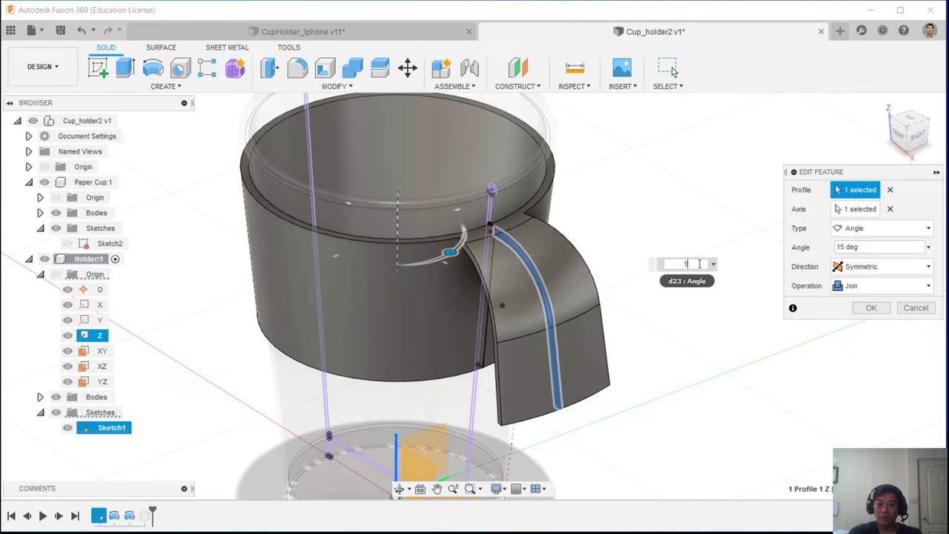
pyautogui.write('2')
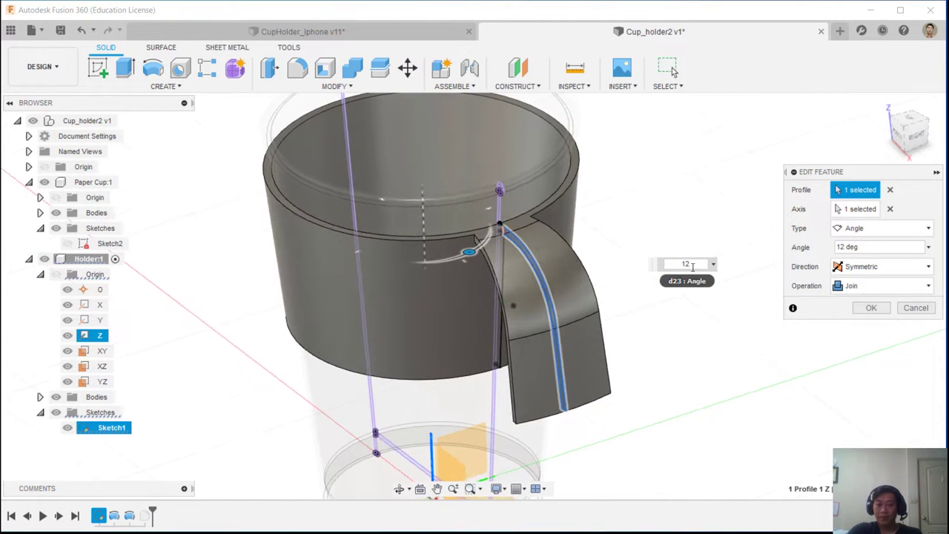
pyautogui.click(872, 310)
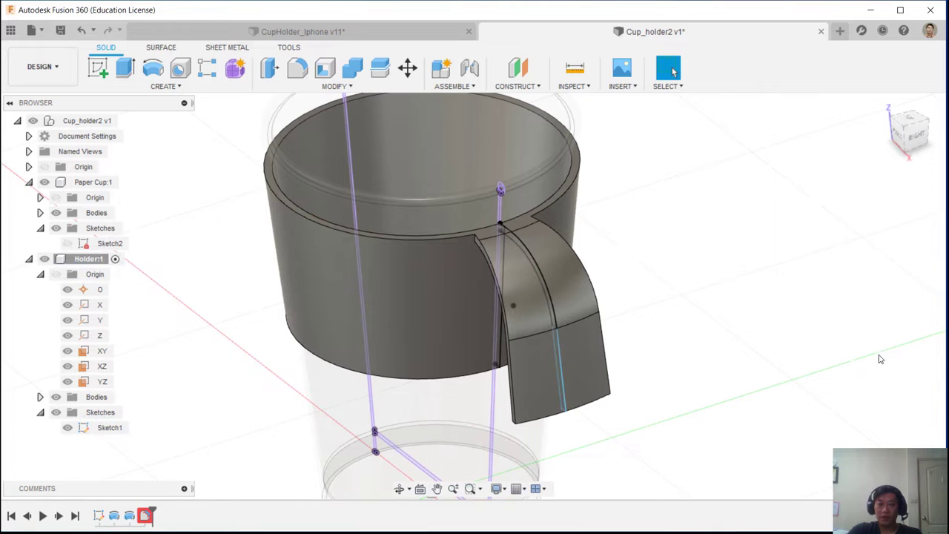
# Edit the handle's fillet feature and set the radius of the two corner edges at the free end to 12 mm
pyautogui.keyDown('shift'); pyautogui.moveTo(689, 256); pyautogui.dragTo(750, 276, button='middle'); pyautogui.keyUp('shift')
pyautogui.keyDown('shift'); pyautogui.moveTo(631, 250); pyautogui.dragTo(677, 319, button='middle'); pyautogui.keyUp('shift')
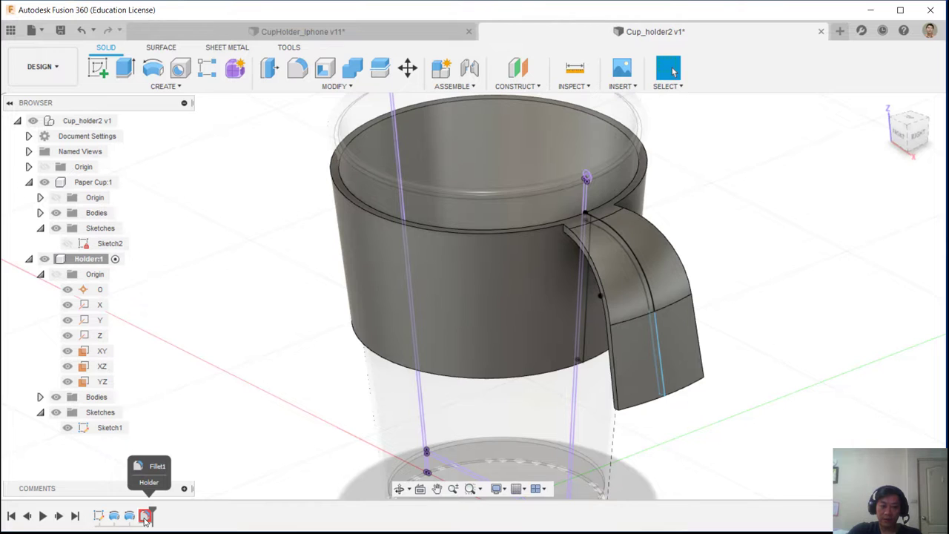
pyautogui.rightClick(146, 519)
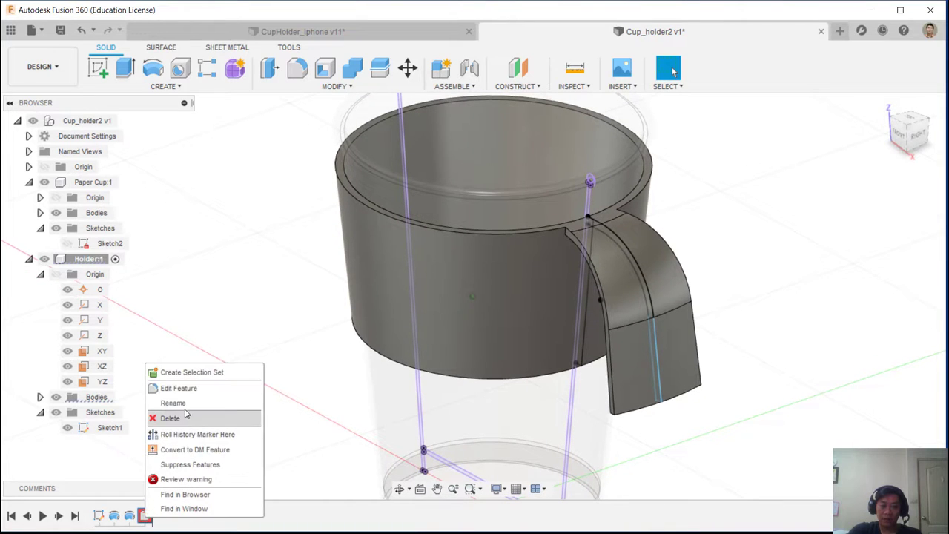
pyautogui.click(179, 388)
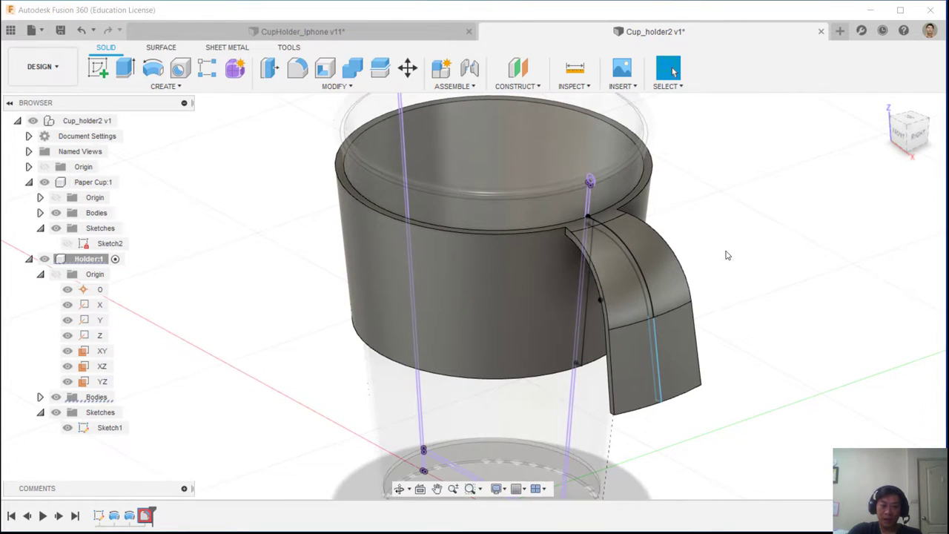
pyautogui.keyDown('shift'); pyautogui.moveTo(551, 276); pyautogui.dragTo(546, 239, button='middle'); pyautogui.keyUp('shift')
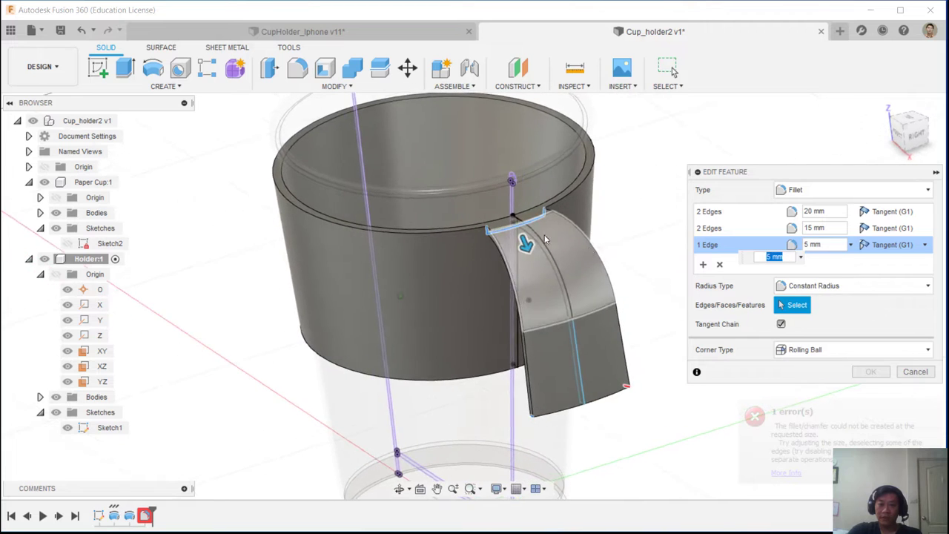
pyautogui.keyDown('shift'); pyautogui.moveTo(632, 437); pyautogui.dragTo(316, 429, button='middle'); pyautogui.keyUp('shift')
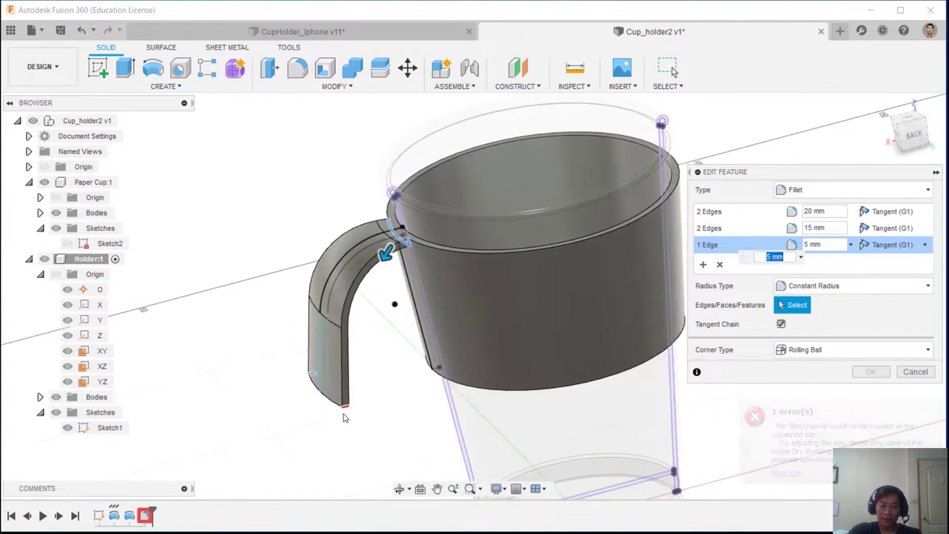
pyautogui.scroll(5, 343, 415)
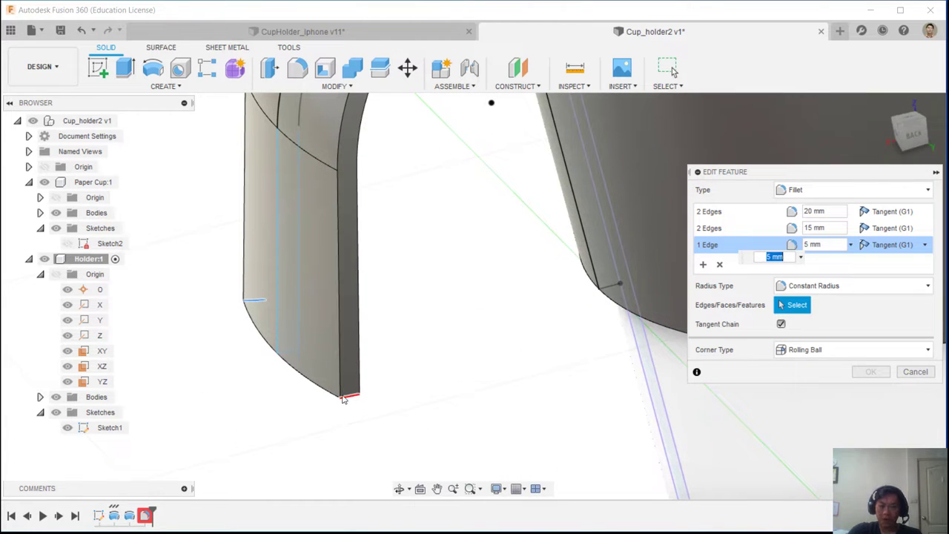
pyautogui.keyDown('shift'); pyautogui.moveTo(350, 413); pyautogui.dragTo(278, 479, button='middle'); pyautogui.keyUp('shift')
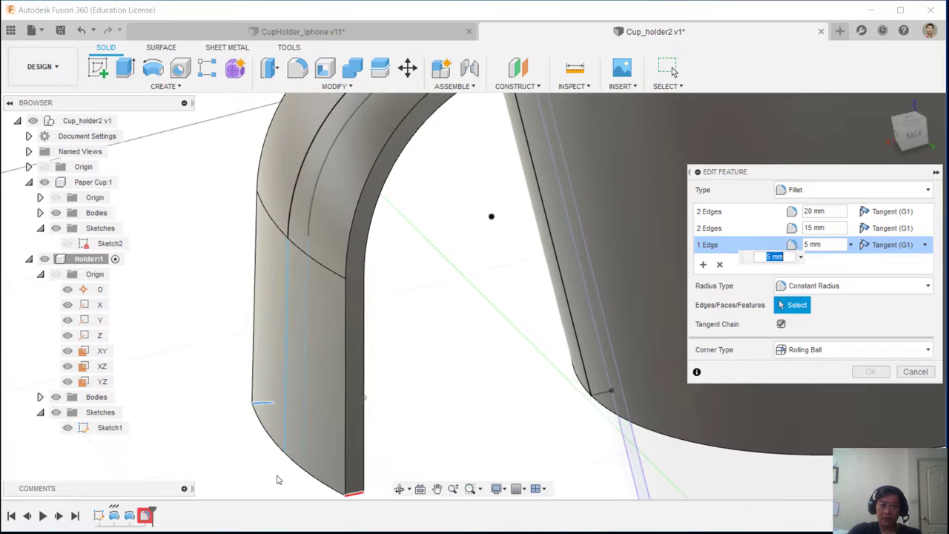
pyautogui.keyDown('shift'); pyautogui.moveTo(399, 354); pyautogui.dragTo(475, 185, button='middle'); pyautogui.keyUp('shift')
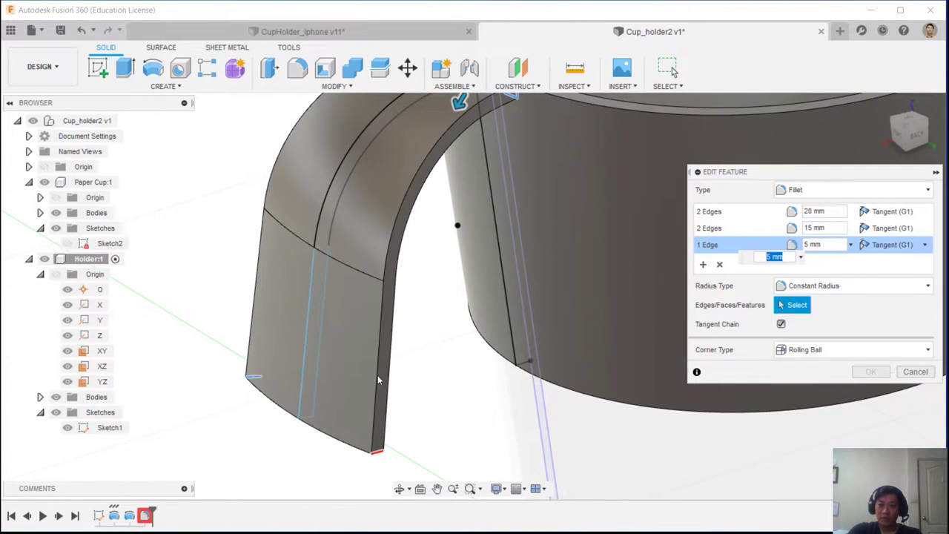
pyautogui.keyDown('shift'); pyautogui.moveTo(378, 379); pyautogui.dragTo(528, 391, button='middle'); pyautogui.keyUp('shift')
pyautogui.click(706, 228)
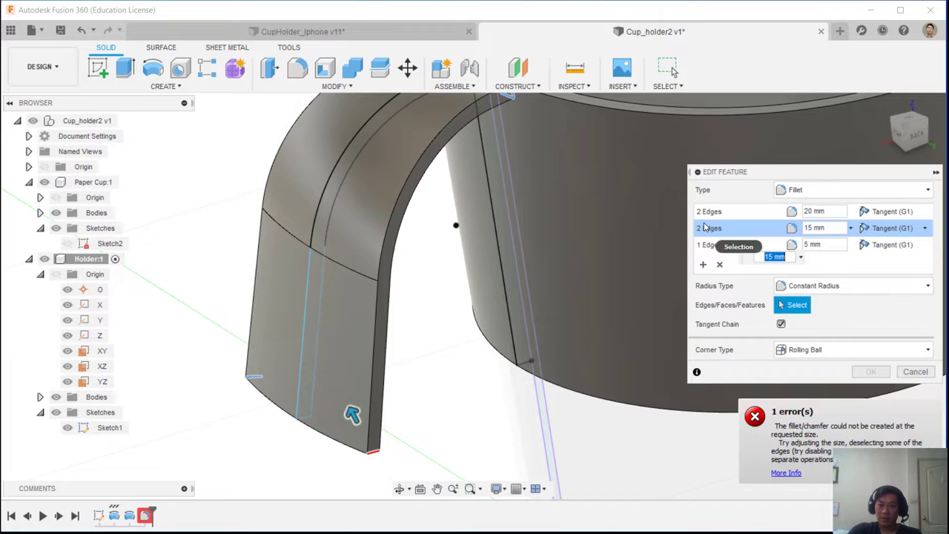
pyautogui.moveTo(823, 228); pyautogui.dragTo(806, 231)
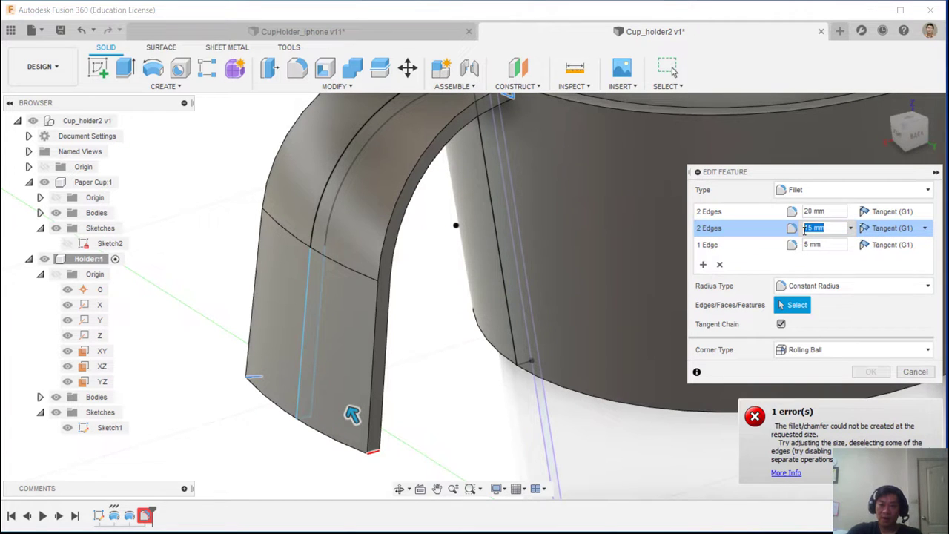
pyautogui.keyDown('shift'); pyautogui.moveTo(490, 362); pyautogui.dragTo(475, 365, button='middle'); pyautogui.keyUp('shift')
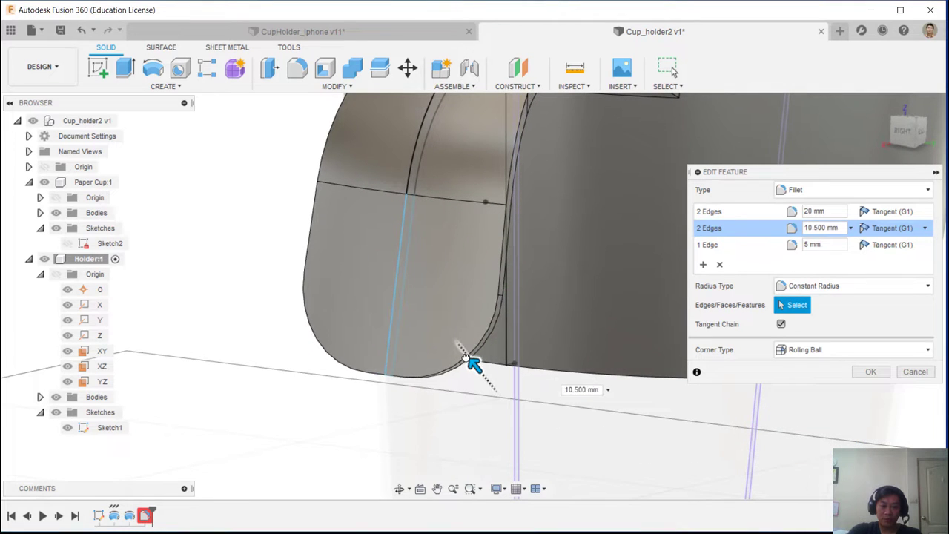
pyautogui.moveTo(472, 362); pyautogui.dragTo(465, 354)
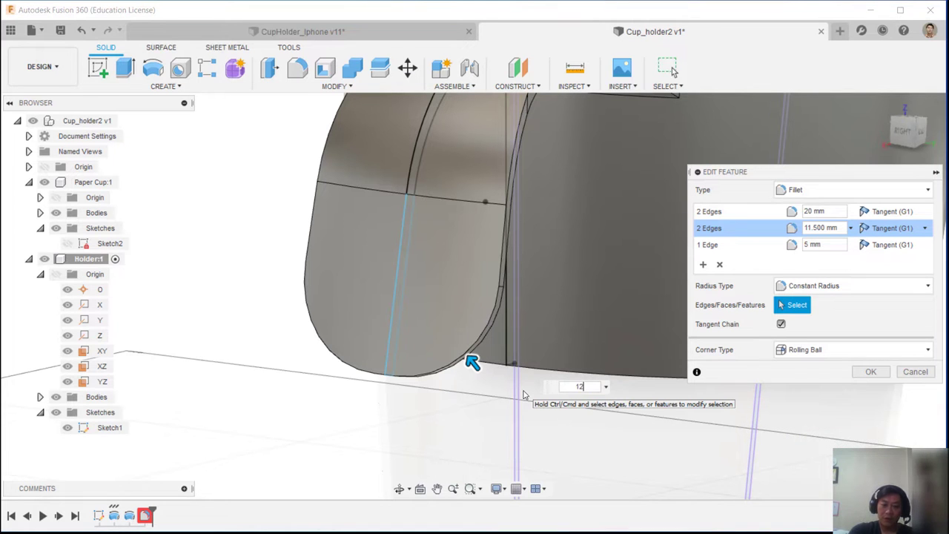
pyautogui.keyDown('shift'); pyautogui.moveTo(568, 408); pyautogui.dragTo(872, 391, button='middle'); pyautogui.keyUp('shift')
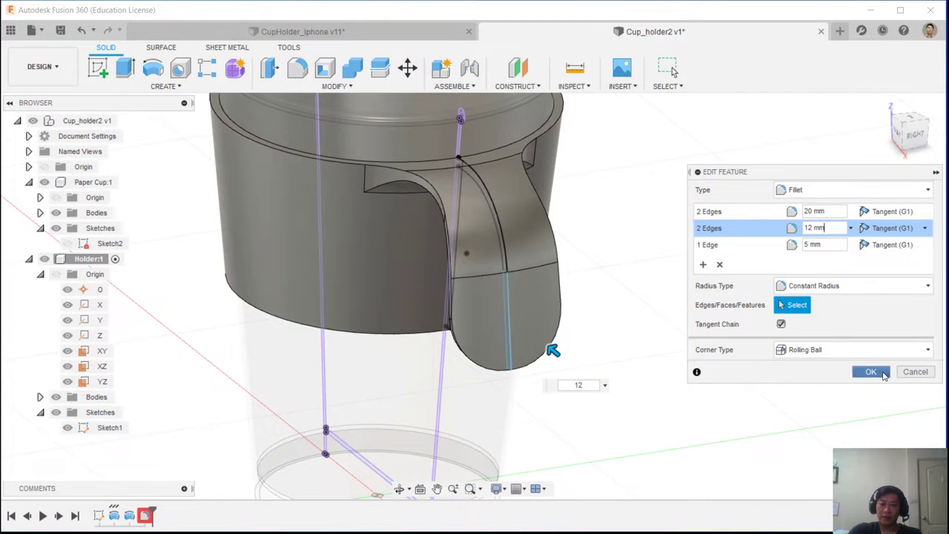
pyautogui.click(871, 372)
# Hide Sketch1 of the Holder component
pyautogui.keyDown('shift'); pyautogui.moveTo(727, 322); pyautogui.dragTo(776, 261, button='middle'); pyautogui.keyUp('shift')
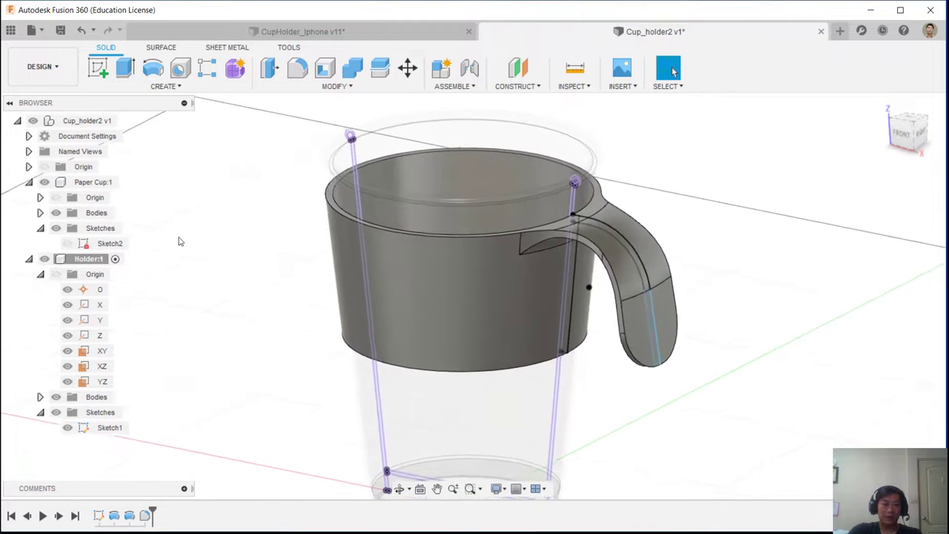
pyautogui.click(68, 428)
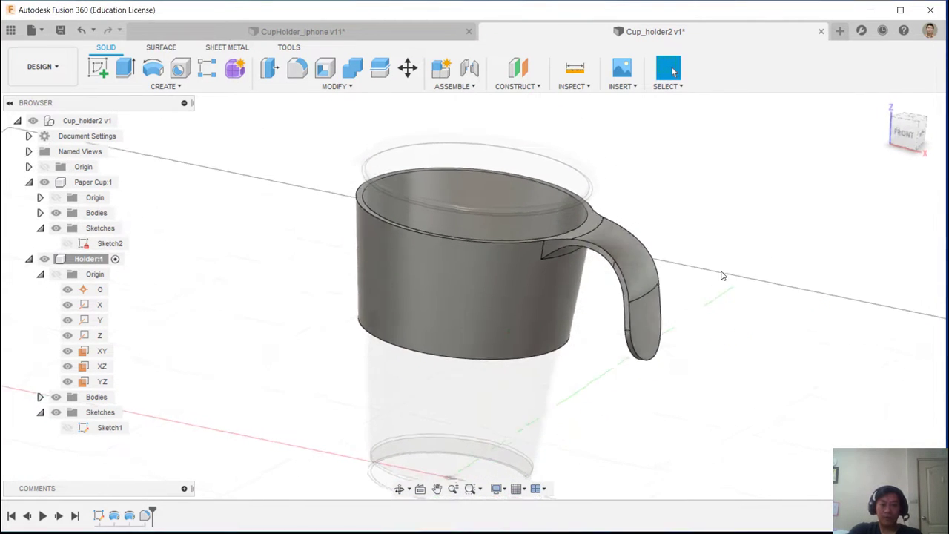
# Examine how the phone rests in the wall cut-out of the CupHolder_Iphone design, toggling the visibility of the phone, cup and holder
pyautogui.click(338, 31)
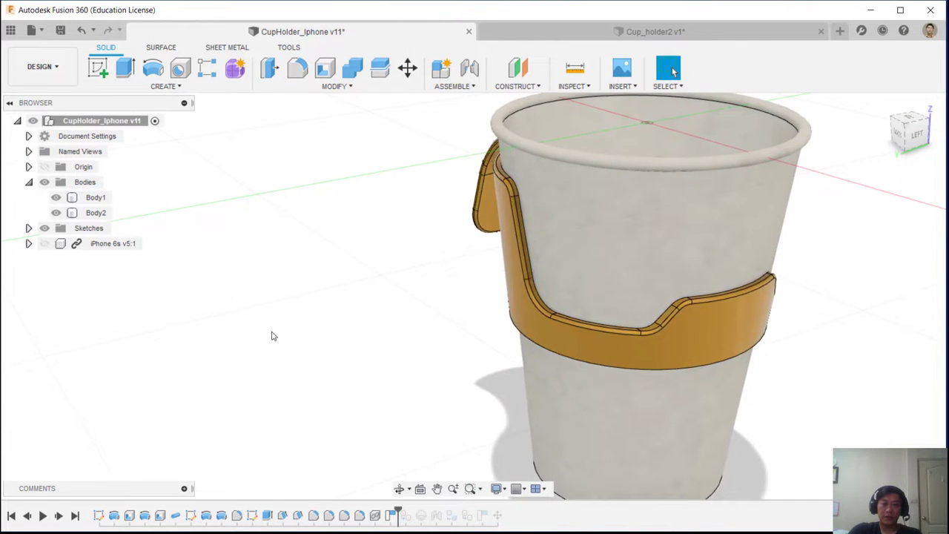
pyautogui.click(43, 245)
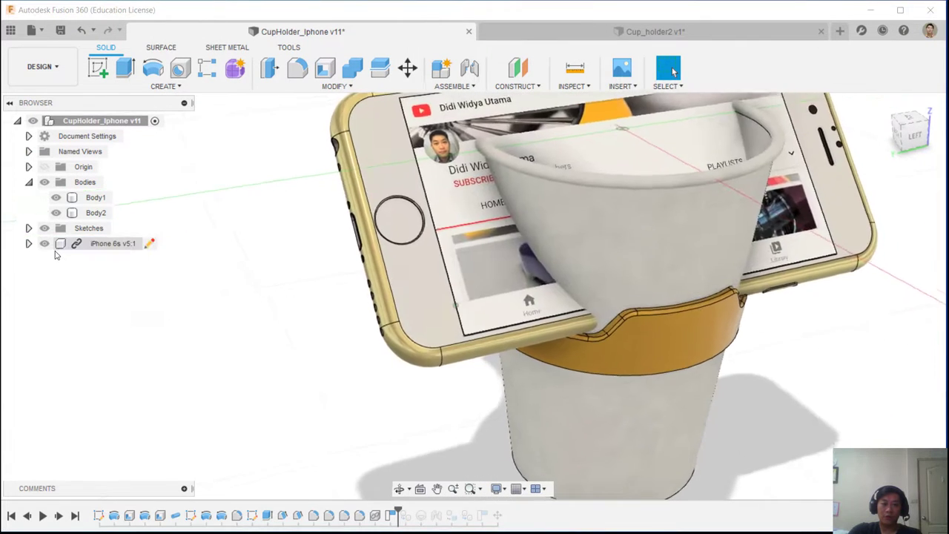
pyautogui.click(58, 214)
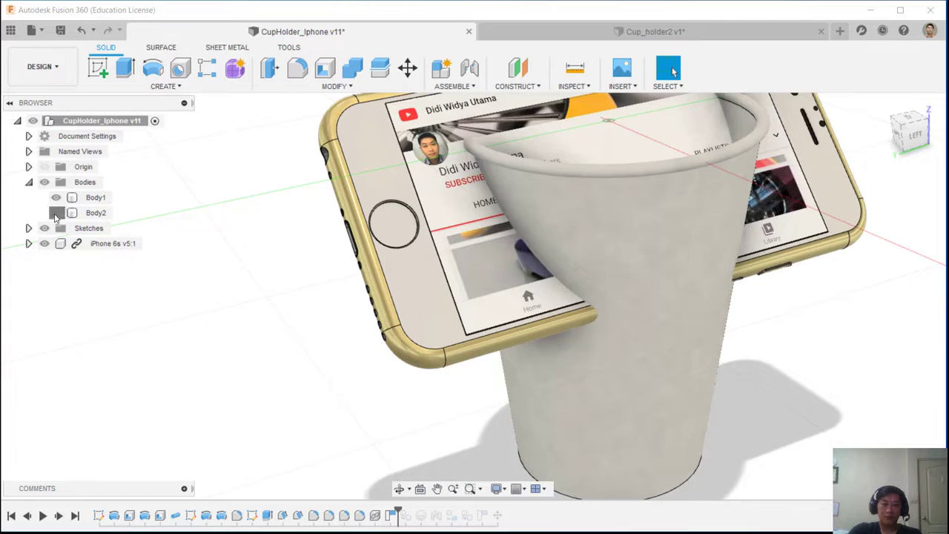
pyautogui.click(56, 215)
pyautogui.click(56, 198)
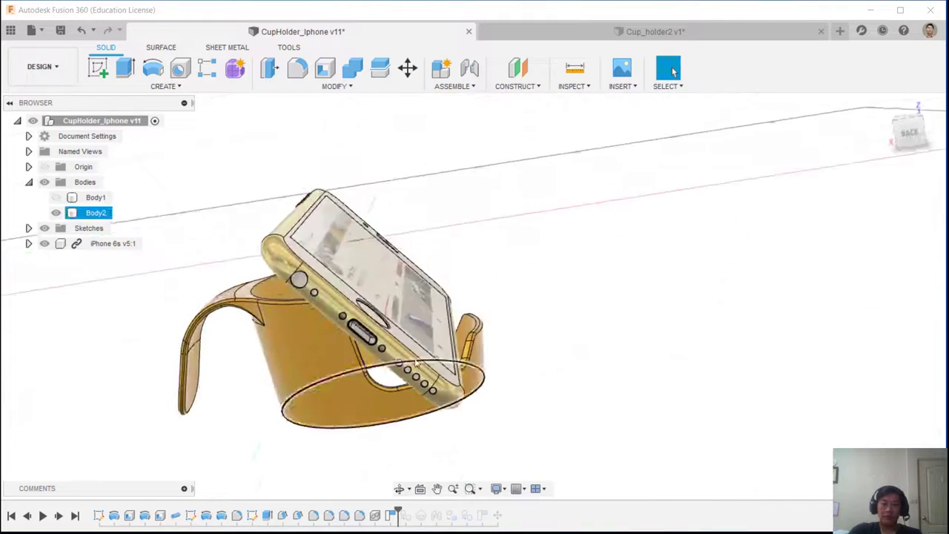
pyautogui.keyDown('shift'); pyautogui.moveTo(415, 364); pyautogui.dragTo(384, 281, button='middle'); pyautogui.keyUp('shift')
pyautogui.keyDown('shift'); pyautogui.moveTo(499, 312); pyautogui.dragTo(386, 275, button='middle'); pyautogui.keyUp('shift')
pyautogui.click(56, 197)
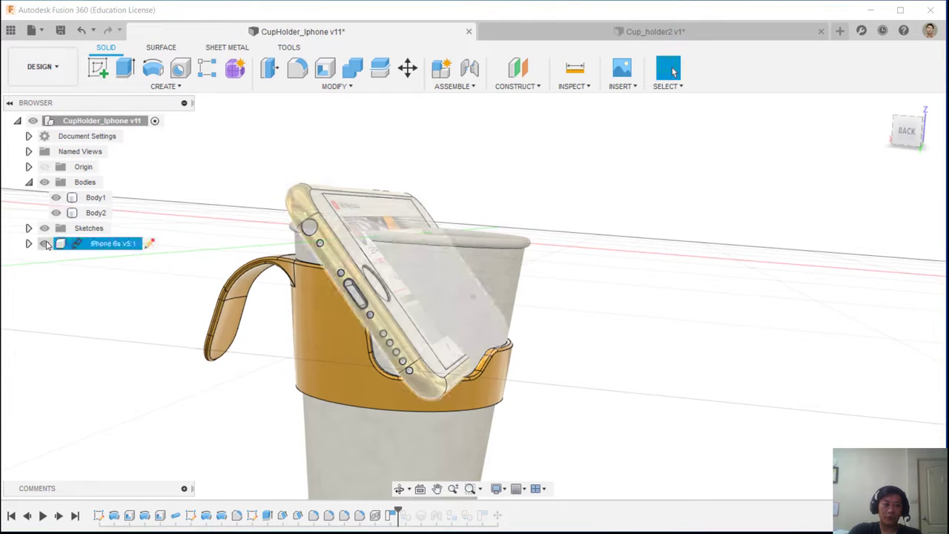
pyautogui.click(45, 243)
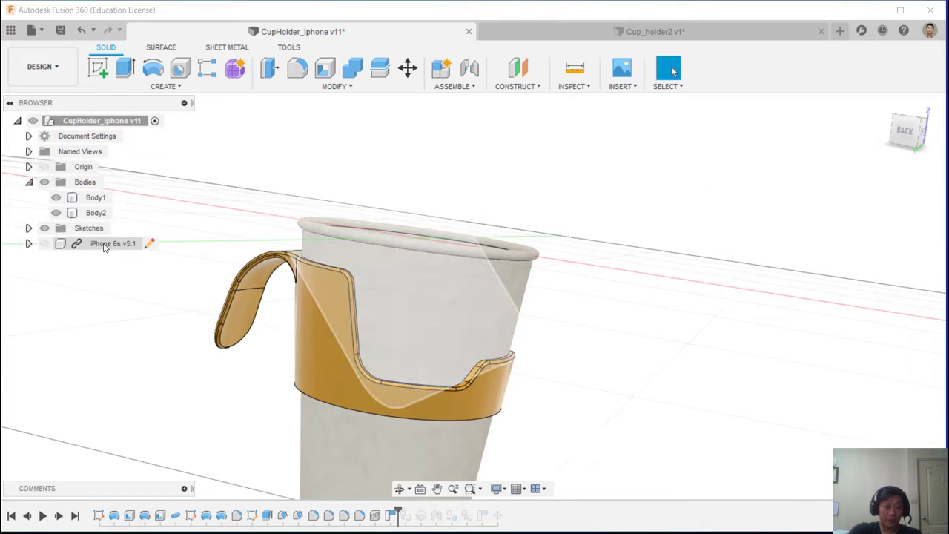
pyautogui.keyDown('shift'); pyautogui.moveTo(449, 204); pyautogui.dragTo(353, 268, button='middle'); pyautogui.keyUp('shift')
pyautogui.keyDown('shift'); pyautogui.moveTo(583, 179); pyautogui.dragTo(534, 201, button='middle'); pyautogui.keyUp('shift')
# Return to the Cup_holder2 design and start a new sketch in the Holder component on its vertical YZ origin plane
pyautogui.click(727, 33)
pyautogui.keyDown('shift'); pyautogui.moveTo(626, 258); pyautogui.dragTo(241, 286, button='middle'); pyautogui.keyUp('shift')
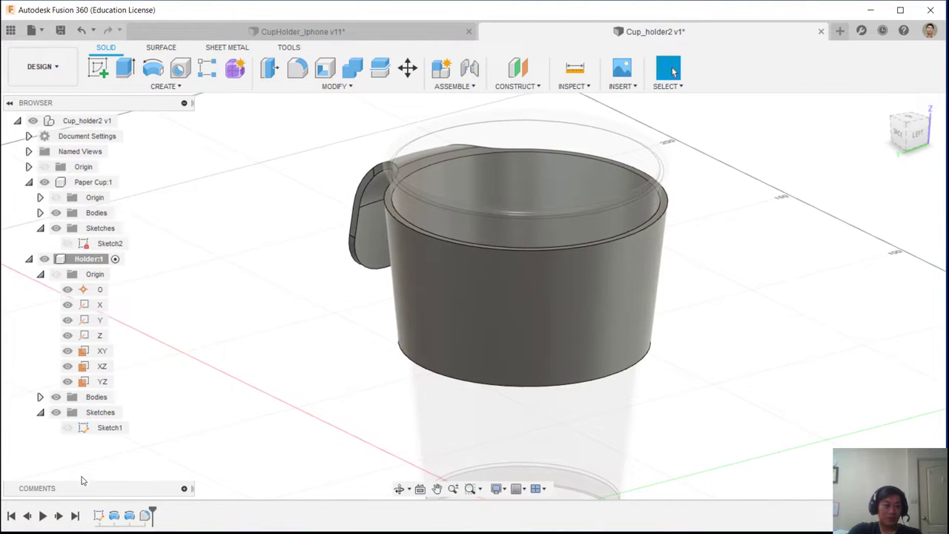
pyautogui.keyDown('shift'); pyautogui.moveTo(305, 349); pyautogui.dragTo(309, 353, button='middle'); pyautogui.keyUp('shift')
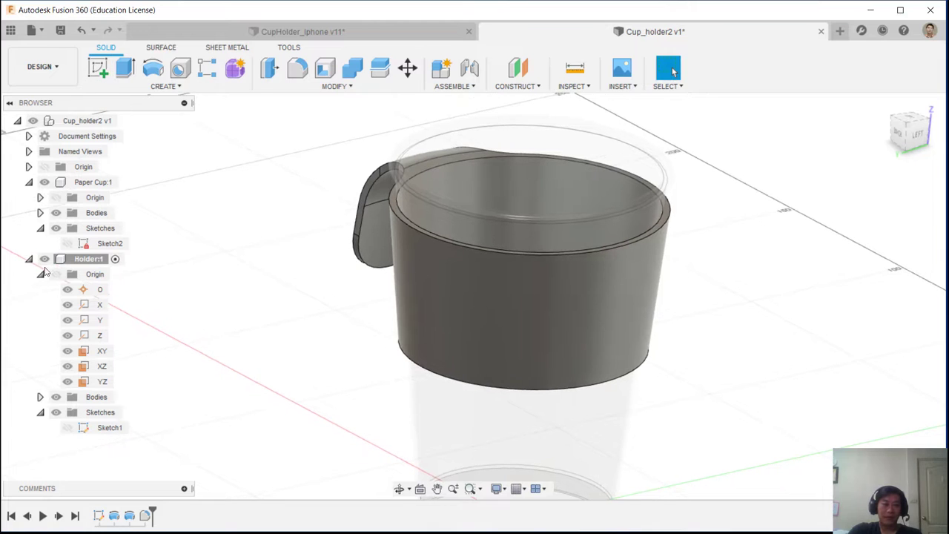
pyautogui.click(71, 263)
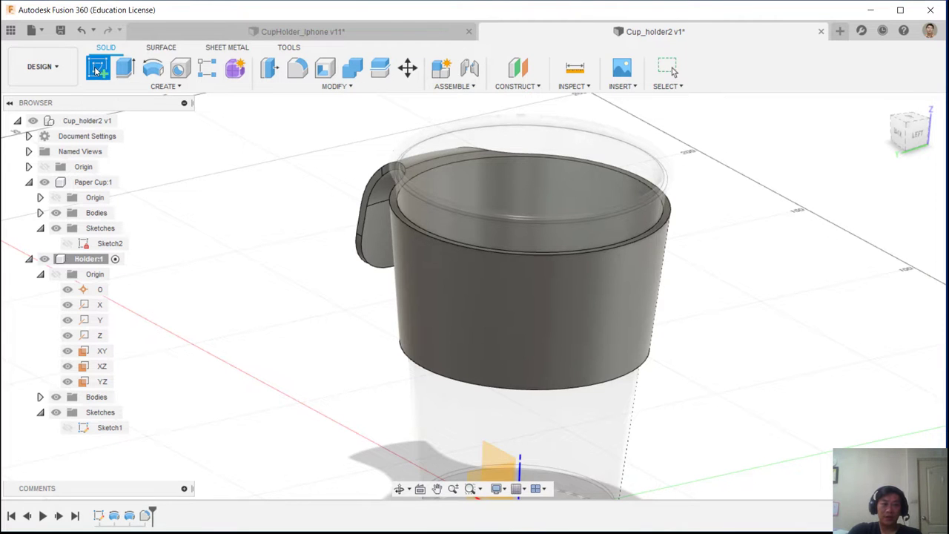
pyautogui.click(97, 69)
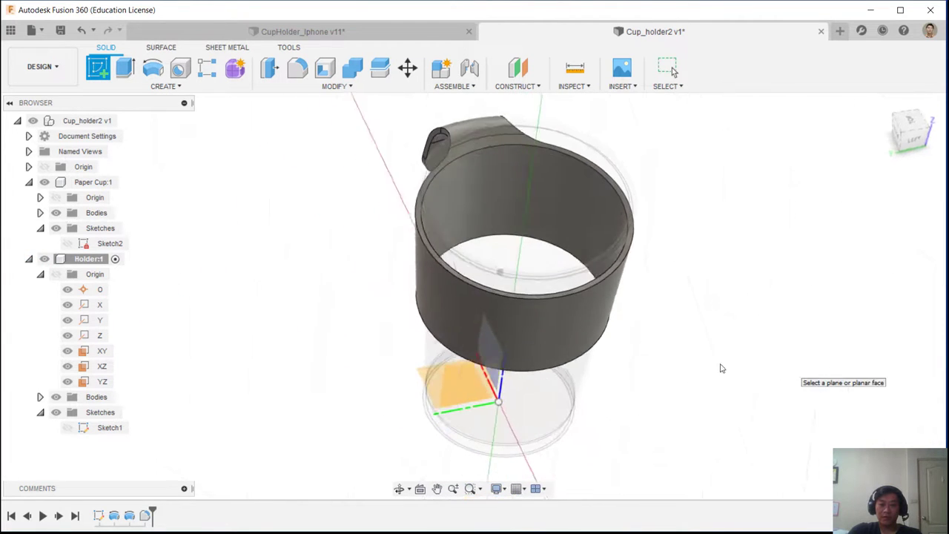
pyautogui.keyDown('shift'); pyautogui.moveTo(722, 369); pyautogui.dragTo(659, 285, button='middle'); pyautogui.keyUp('shift')
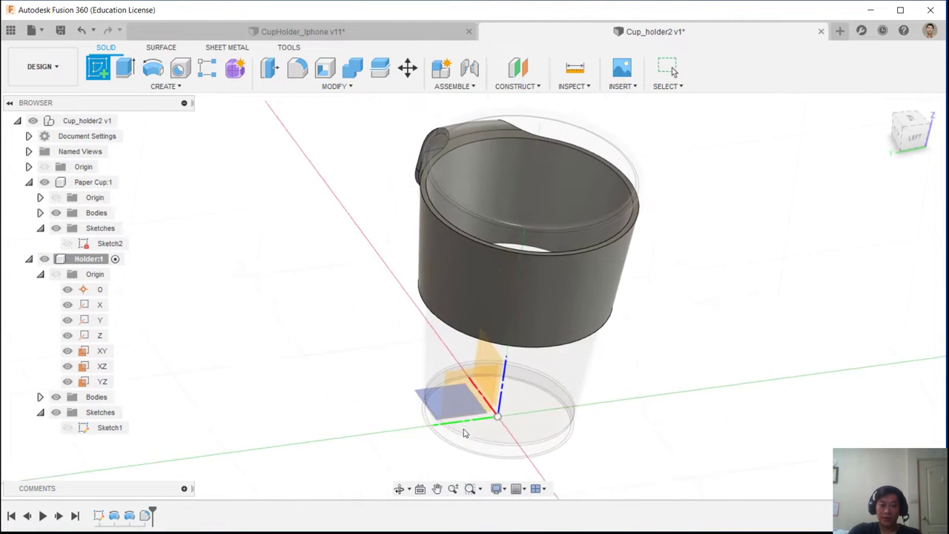
pyautogui.keyDown('shift'); pyautogui.moveTo(459, 385); pyautogui.dragTo(475, 385, button='middle'); pyautogui.keyUp('shift')
pyautogui.click(480, 384)
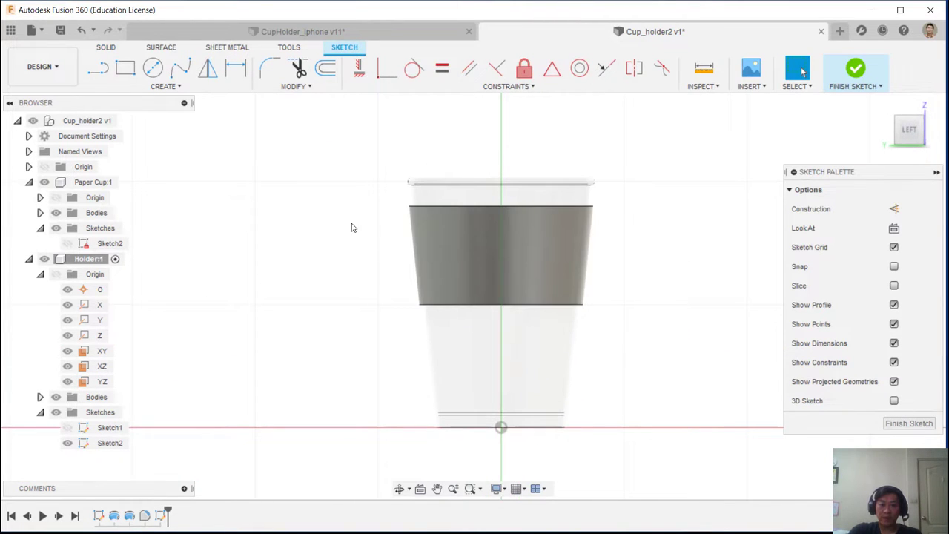
# Turn on Slice for the sketch view and examine the cross-section of the cup and the holder wall
pyautogui.moveTo(608, 237)
pyautogui.keyDown('shift'); pyautogui.mouseDown(button='middle')
pyautogui.moveTo(674, 247)
pyautogui.moveTo(582, 267)
pyautogui.moveTo(505, 403)
pyautogui.moveTo(589, 114)
pyautogui.moveTo(602, 148)
pyautogui.moveTo(709, 197)
pyautogui.moveTo(730, 189)
pyautogui.mouseUp(button='middle'); pyautogui.keyUp('shift')
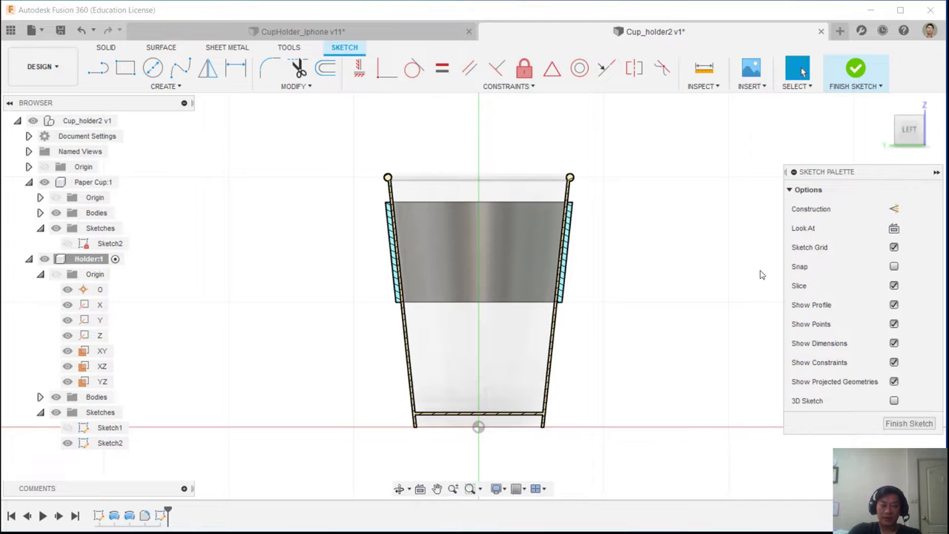
pyautogui.scroll(8, 584, 218)
pyautogui.scroll(-3, 193, 294)
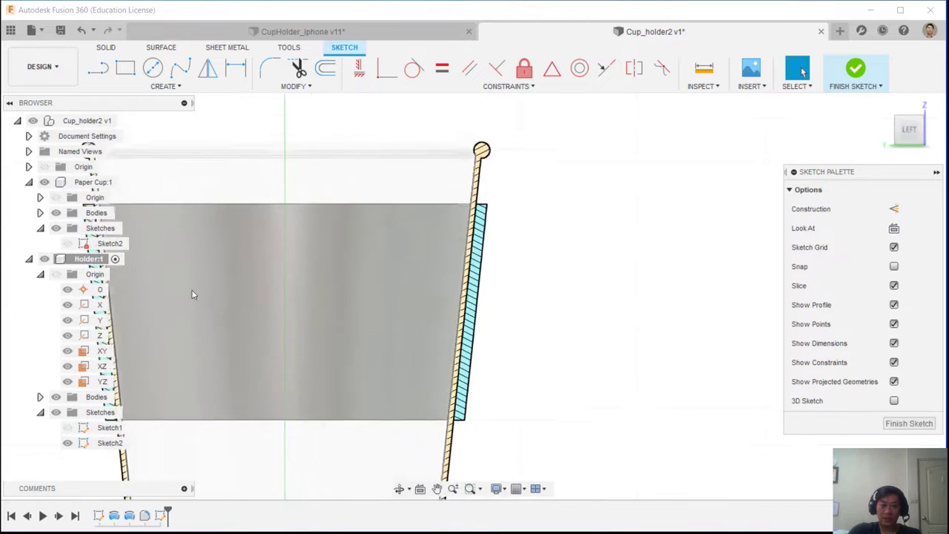
pyautogui.moveTo(193, 294); pyautogui.dragTo(408, 248, button='middle')
pyautogui.scroll(-1, 449, 276)
pyautogui.scroll(-1, 407, 249)
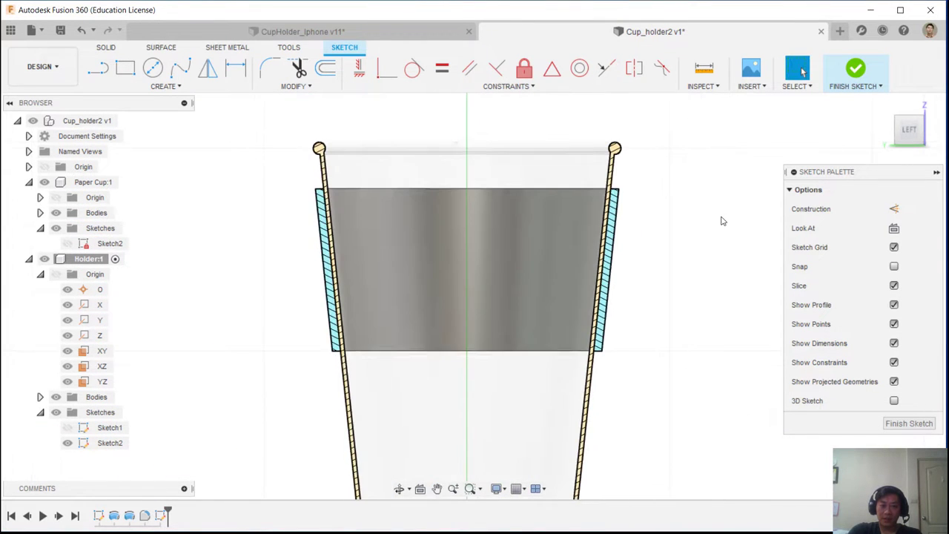
pyautogui.keyDown('shift'); pyautogui.moveTo(722, 220); pyautogui.dragTo(581, 207, button='middle'); pyautogui.keyUp('shift')
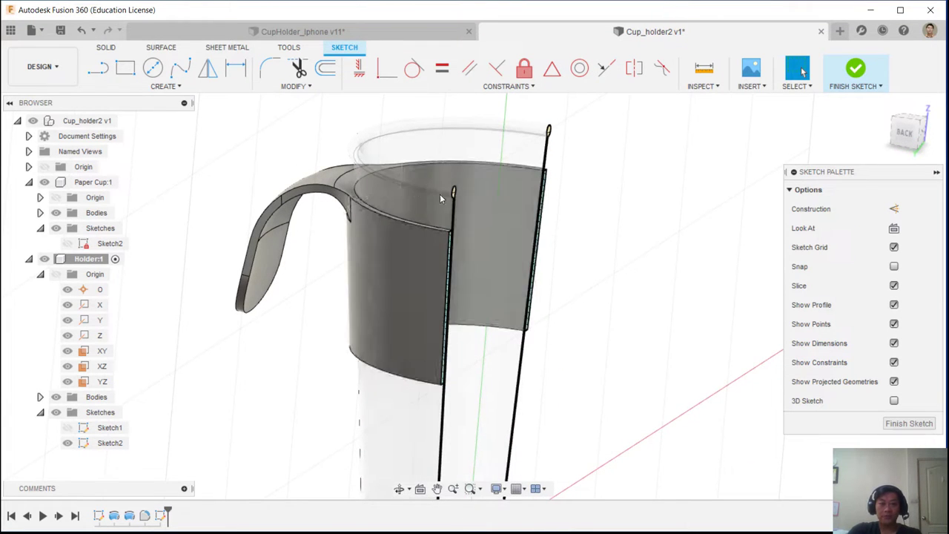
pyautogui.moveTo(572, 244)
pyautogui.keyDown('shift'); pyautogui.mouseDown(button='middle')
pyautogui.moveTo(547, 290)
pyautogui.moveTo(581, 237)
pyautogui.moveTo(393, 226)
pyautogui.mouseUp(button='middle'); pyautogui.keyUp('shift')
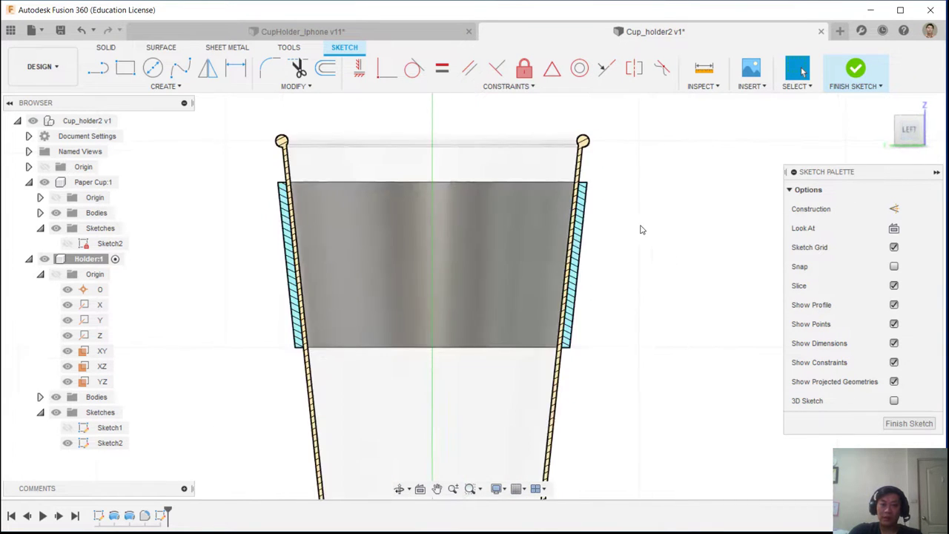
pyautogui.scroll(-3, 540, 271)
pyautogui.moveTo(467, 239); pyautogui.dragTo(478, 224, button='middle')
pyautogui.scroll(2, 608, 193)
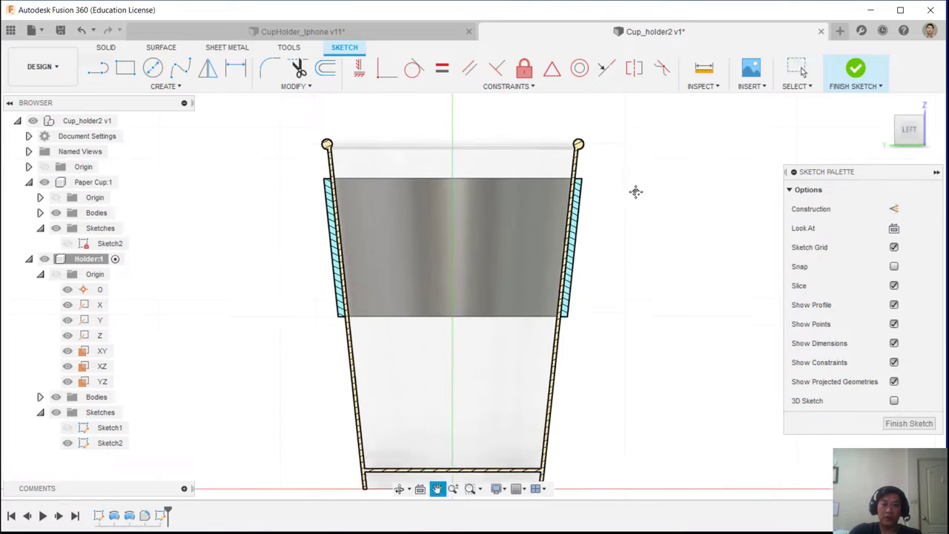
# Draw a closed rectangular profile about 54 mm tall across the holder, with a trapezoidal step about 31 mm wide in its lower edge, and narrow it slightly
pyautogui.click(98, 67)
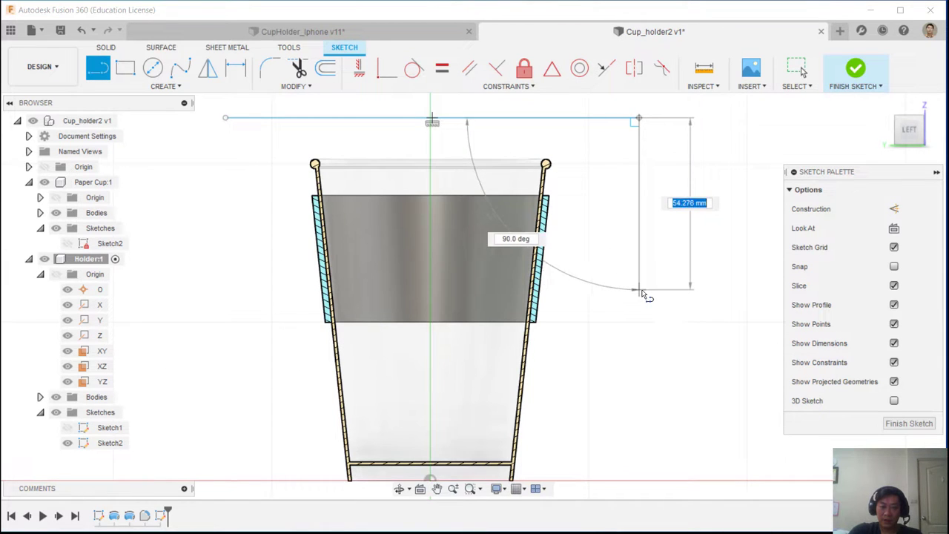
pyautogui.click(638, 290)
pyautogui.click(493, 290)
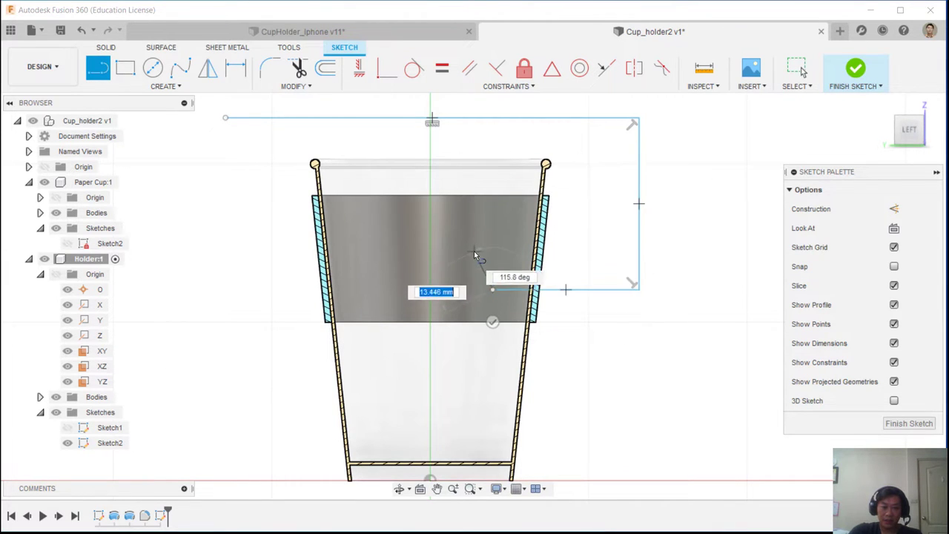
pyautogui.click(474, 250)
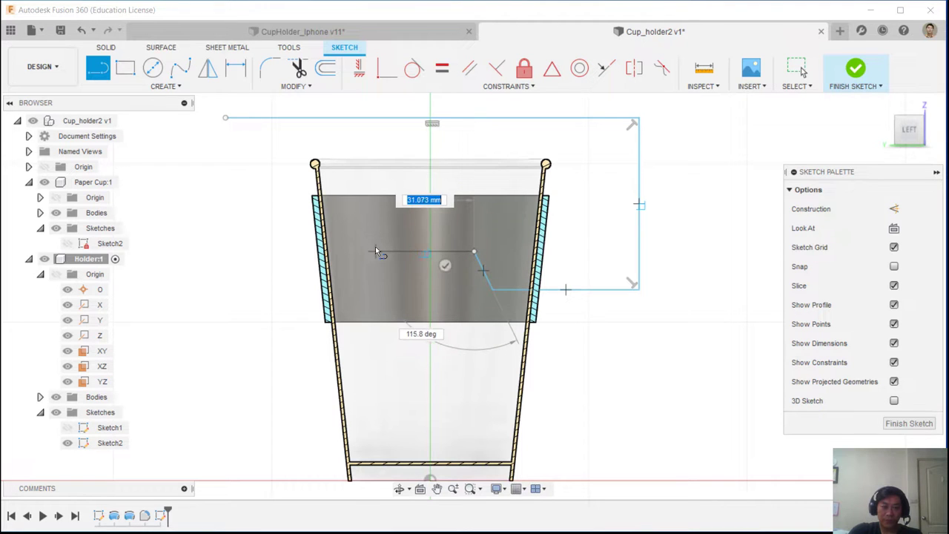
pyautogui.click(375, 251)
pyautogui.click(356, 289)
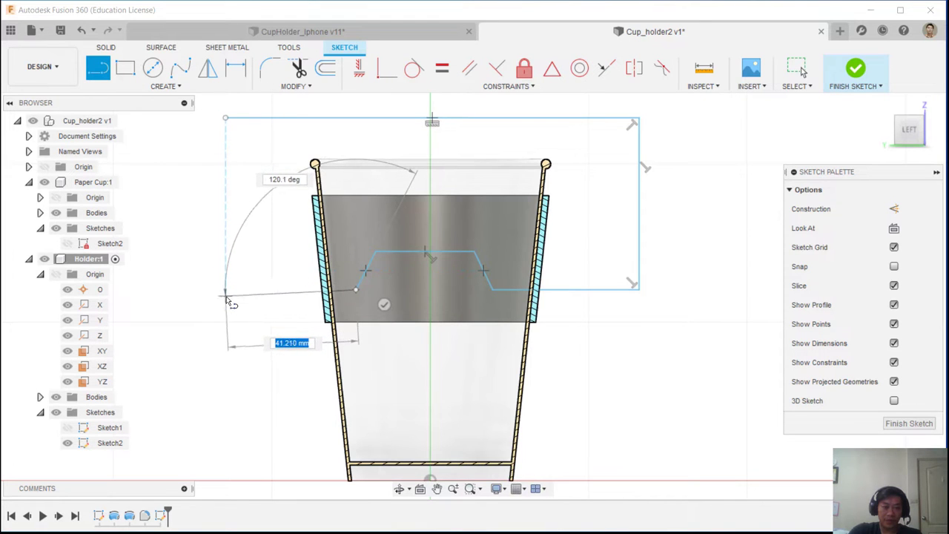
pyautogui.click(225, 290)
pyautogui.click(225, 119)
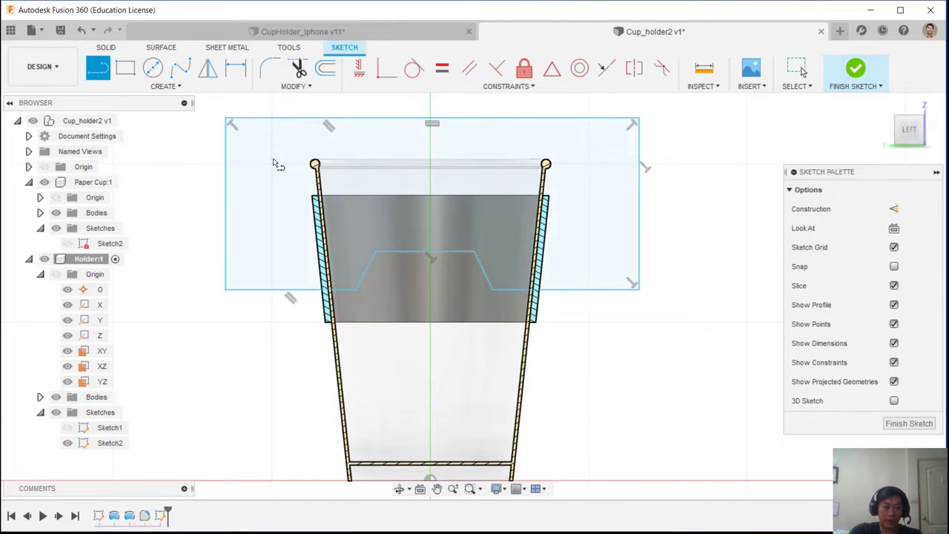
pyautogui.scroll(3, 422, 175)
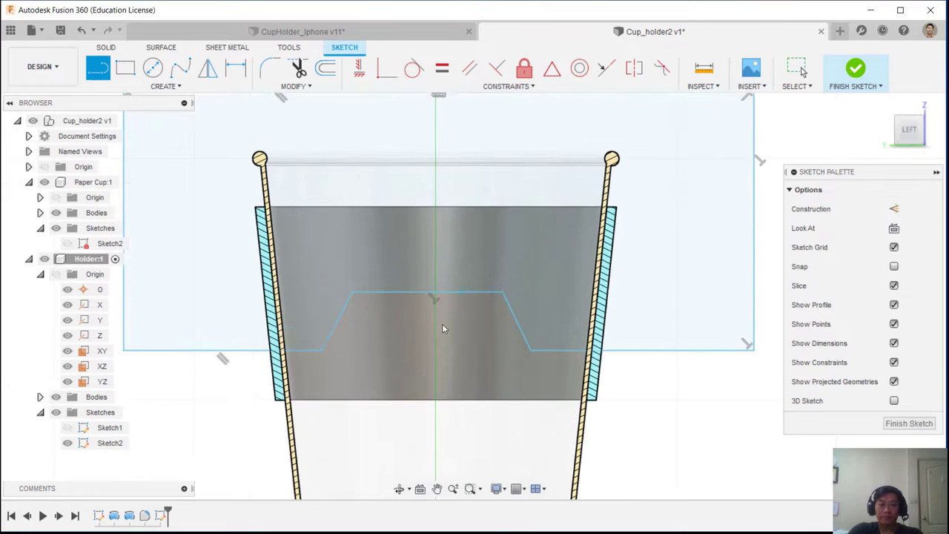
pyautogui.moveTo(455, 328); pyautogui.dragTo(480, 333, button='middle')
pyautogui.scroll(1, 480, 333)
pyautogui.press('Escape')
pyautogui.scroll(-3, 560, 339)
pyautogui.moveTo(605, 354); pyautogui.dragTo(610, 359, button='middle')
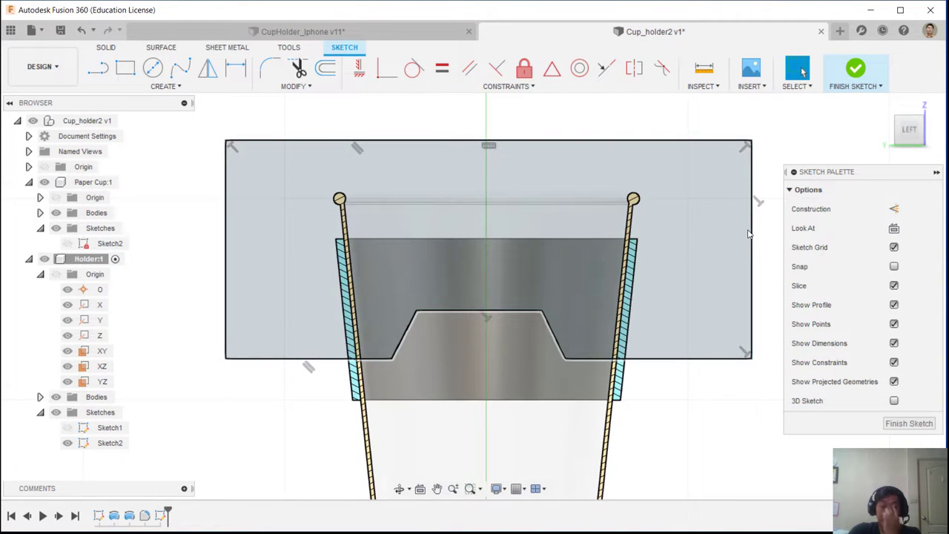
pyautogui.moveTo(749, 234); pyautogui.dragTo(733, 236)
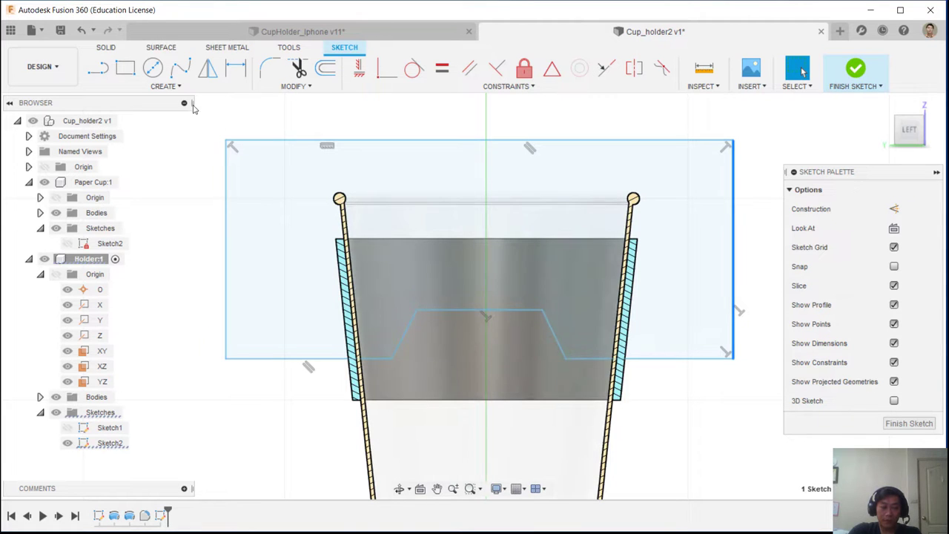
# Draw a vertical construction line from the midpoint of the trapezoidal step's top edge to the midpoint of the profile's upper edge
pyautogui.click(104, 69)
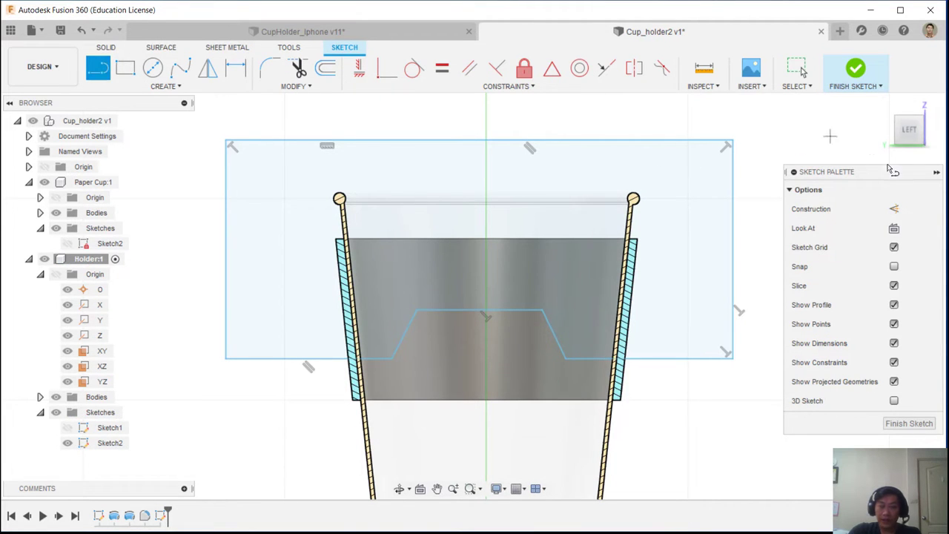
pyautogui.click(895, 211)
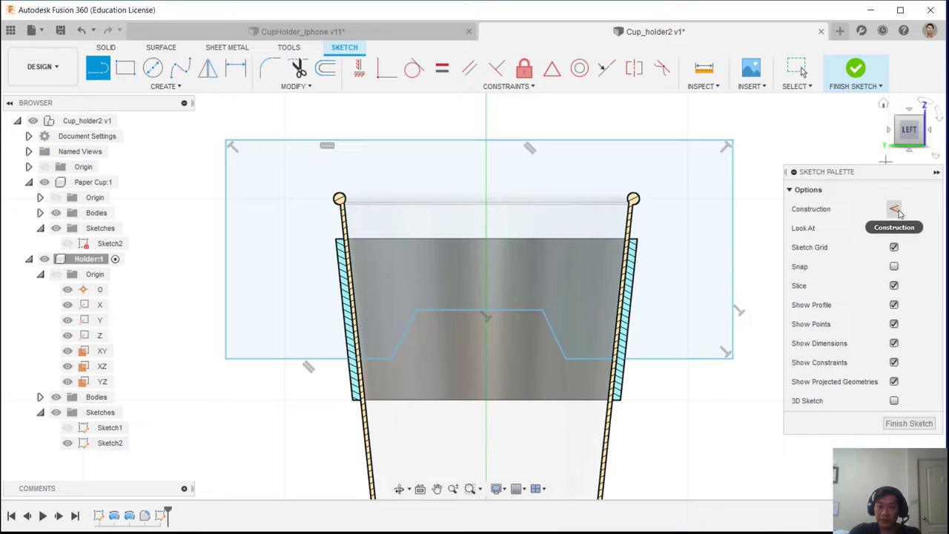
pyautogui.click(895, 211)
pyautogui.click(895, 210)
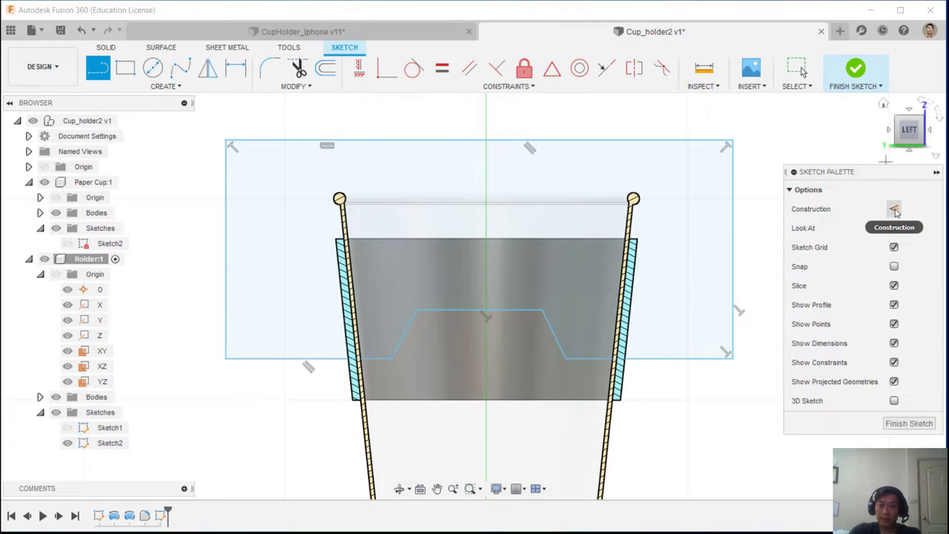
pyautogui.click(895, 210)
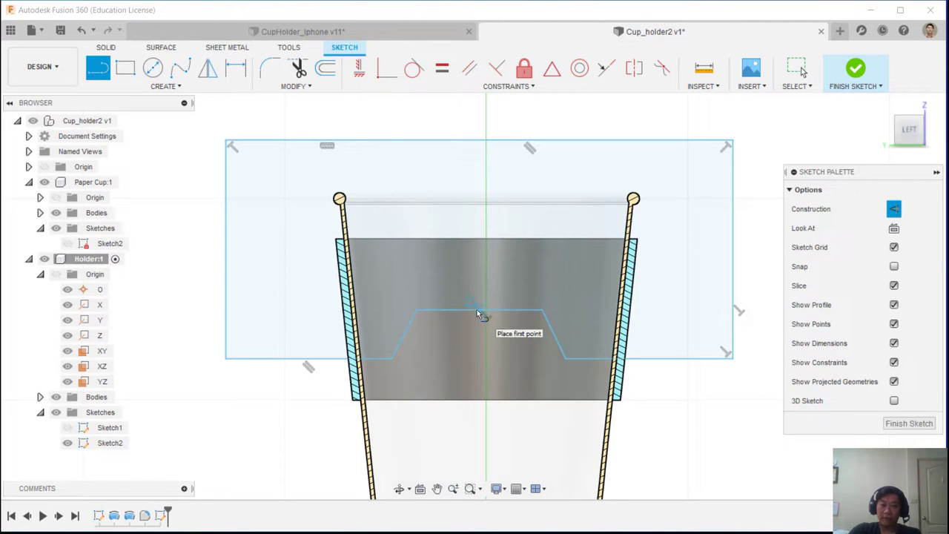
pyautogui.click(479, 312)
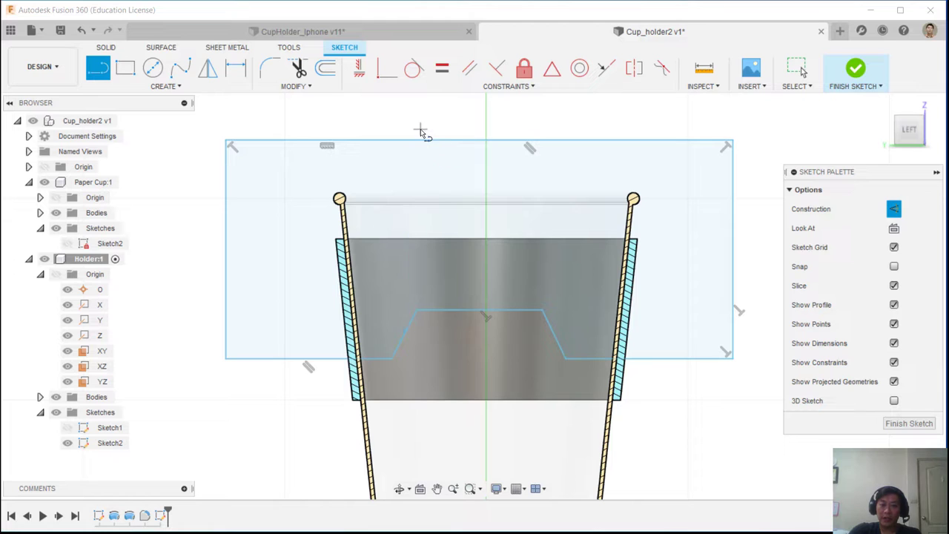
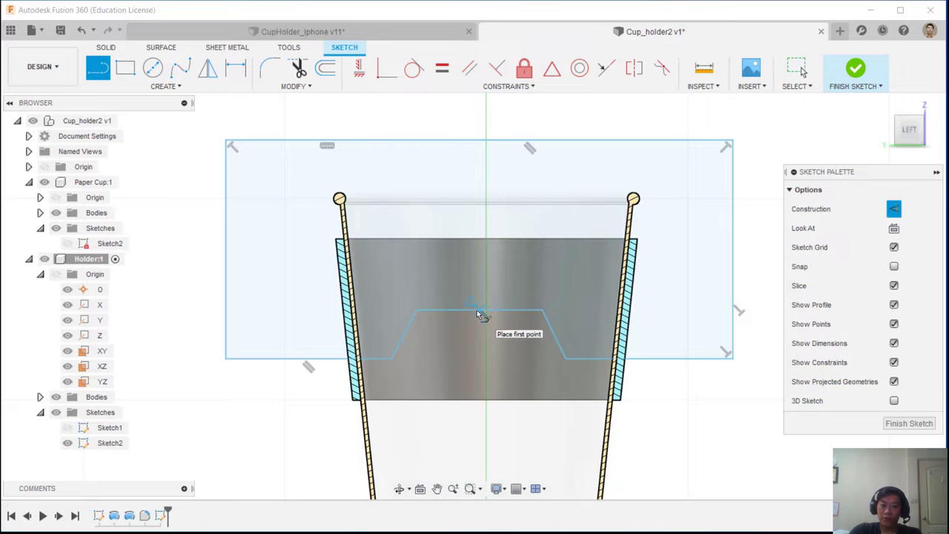
pyautogui.click(477, 310)
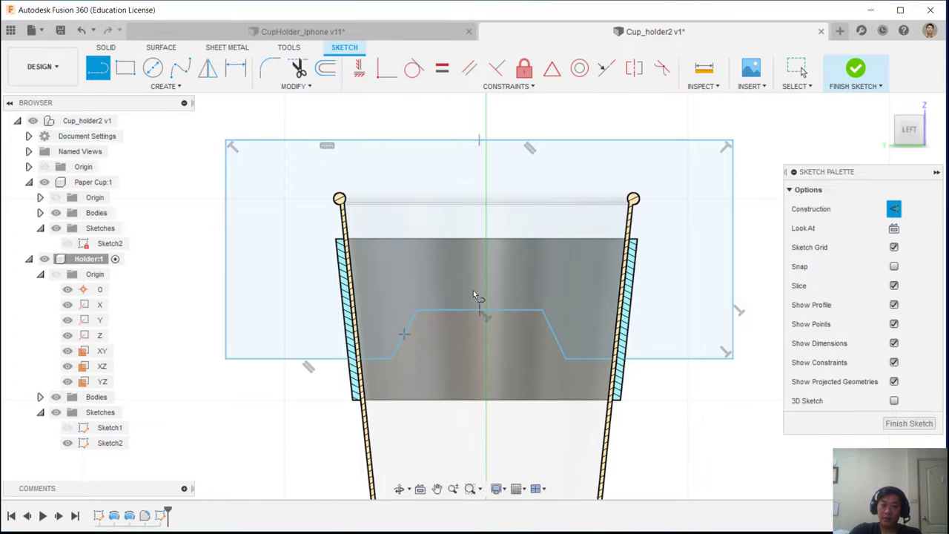
pyautogui.click(478, 138)
pyautogui.rightClick(609, 102)
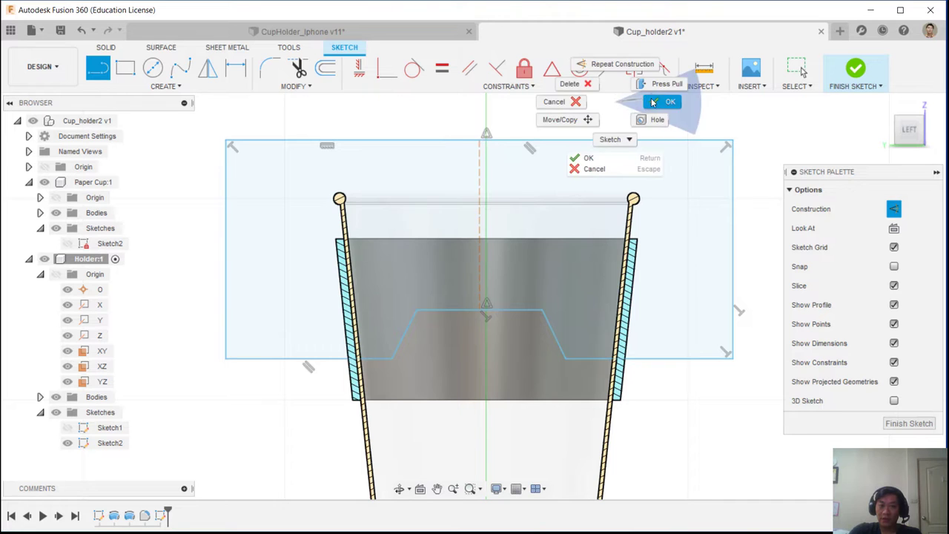
pyautogui.click(653, 102)
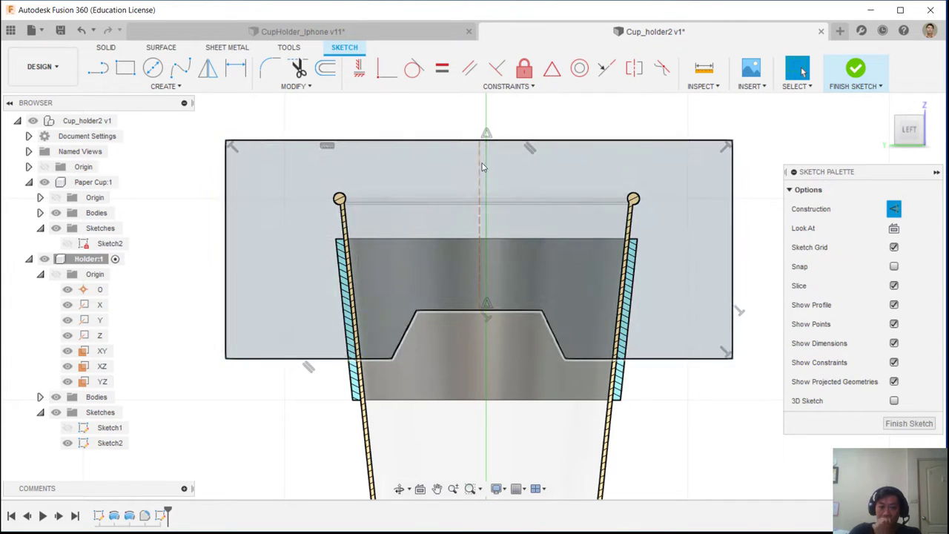
# Constrain the profile's construction centerline coincident with the sketch origin at the cup's base
pyautogui.moveTo(482, 169)
pyautogui.mouseDown()
pyautogui.moveTo(519, 170)
pyautogui.moveTo(455, 175)
pyautogui.moveTo(498, 182)
pyautogui.moveTo(487, 183)
pyautogui.moveTo(496, 172)
pyautogui.mouseUp()
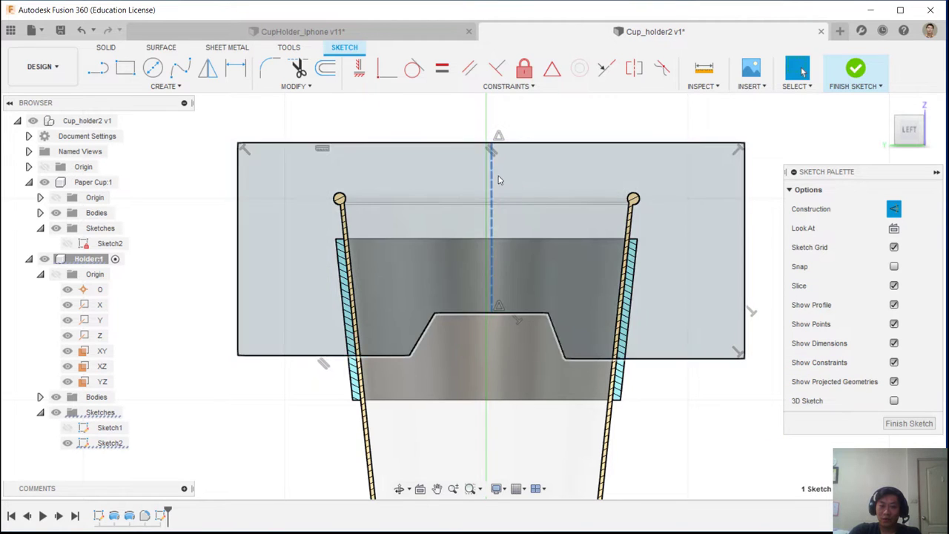
pyautogui.scroll(-2, 643, 391)
pyautogui.scroll(-1, 643, 391)
pyautogui.moveTo(609, 495); pyautogui.dragTo(582, 381, button='middle')
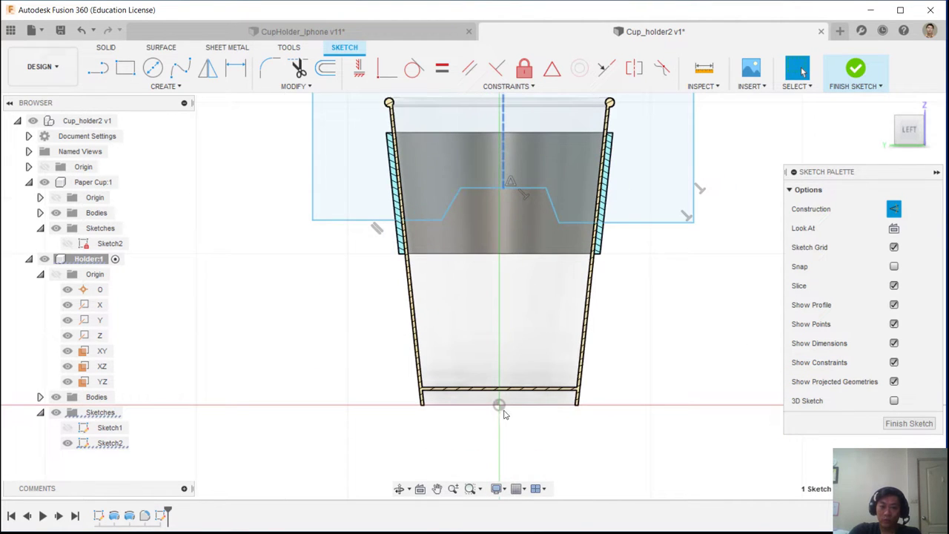
pyautogui.scroll(-2, 501, 413)
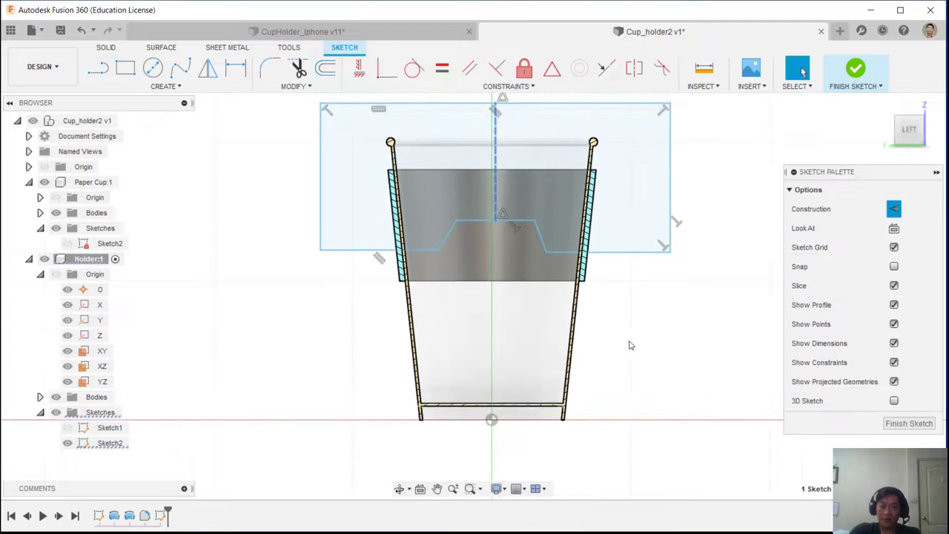
pyautogui.moveTo(643, 302); pyautogui.dragTo(631, 309, button='middle')
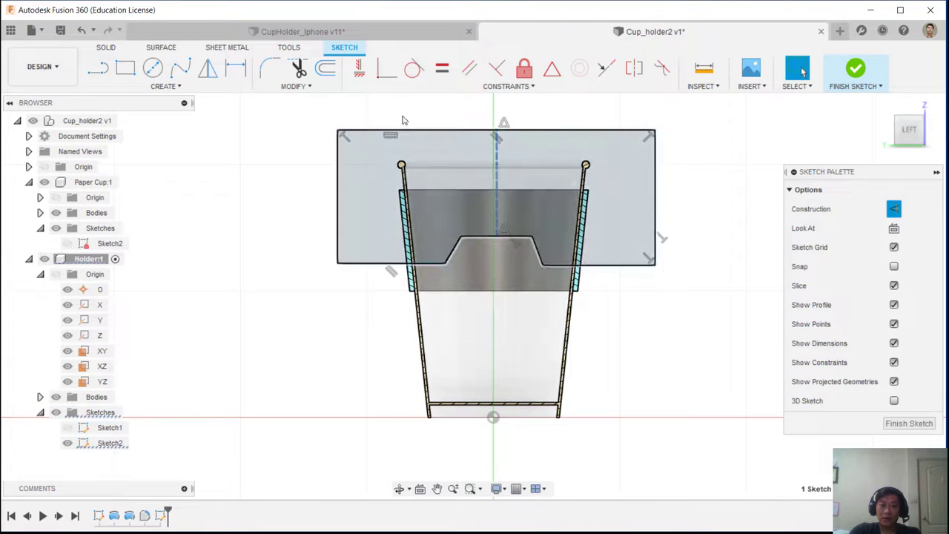
pyautogui.click(380, 69)
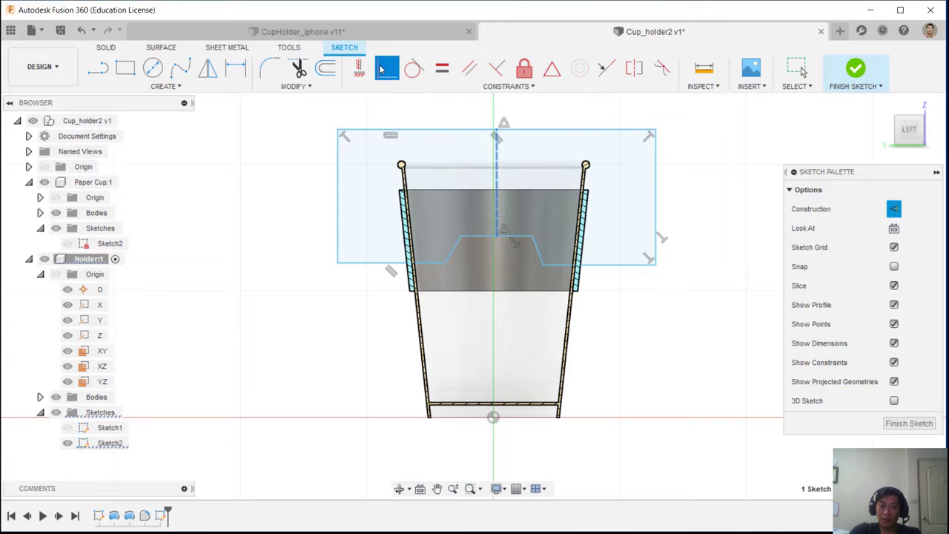
pyautogui.click(498, 155)
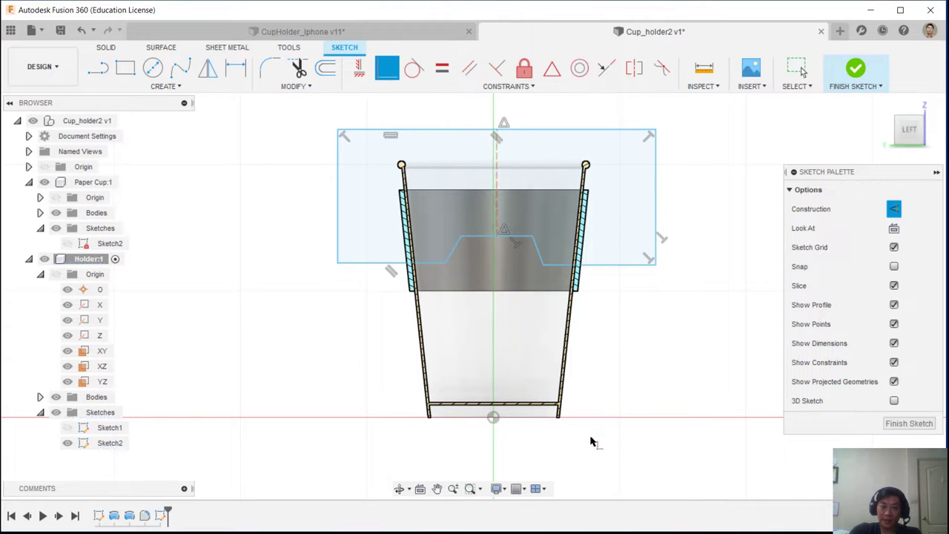
pyautogui.click(494, 418)
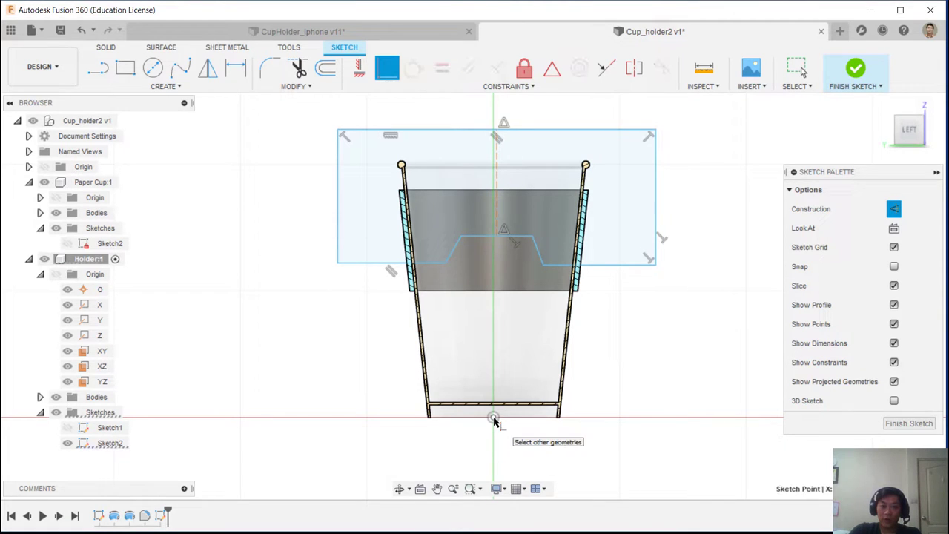
pyautogui.click(498, 179)
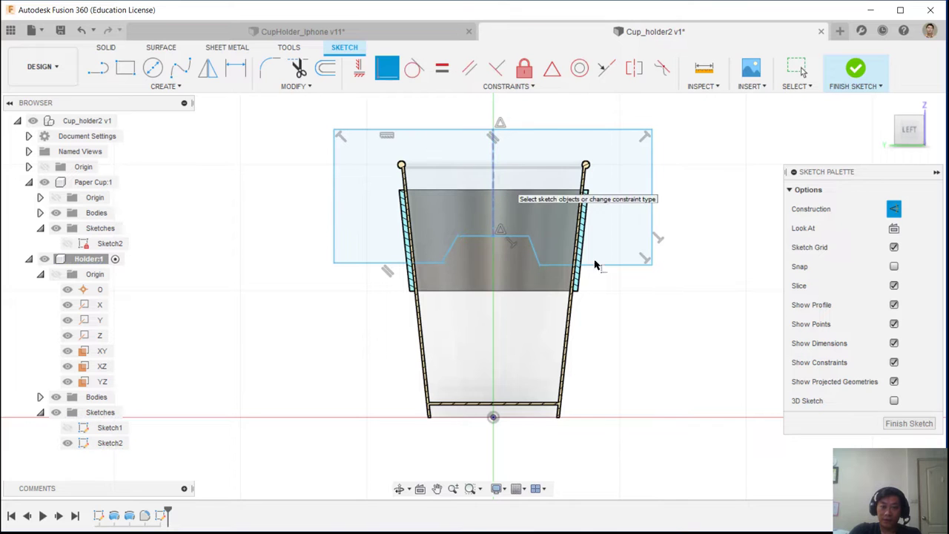
pyautogui.rightClick(634, 342)
pyautogui.click(669, 344)
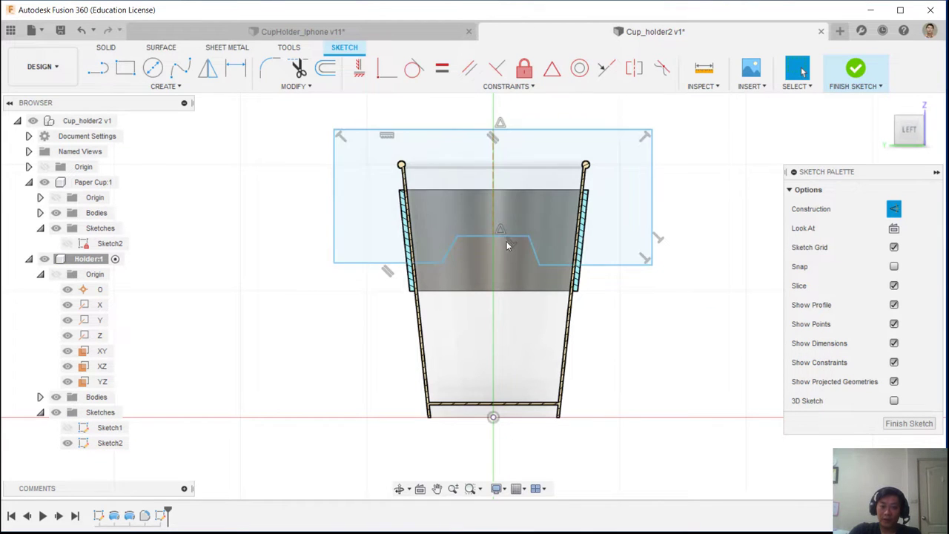
# Apply a Vertical constraint to the dashed construction centerline of the cut-out profile and check that the profile stays centered
pyautogui.click(494, 175)
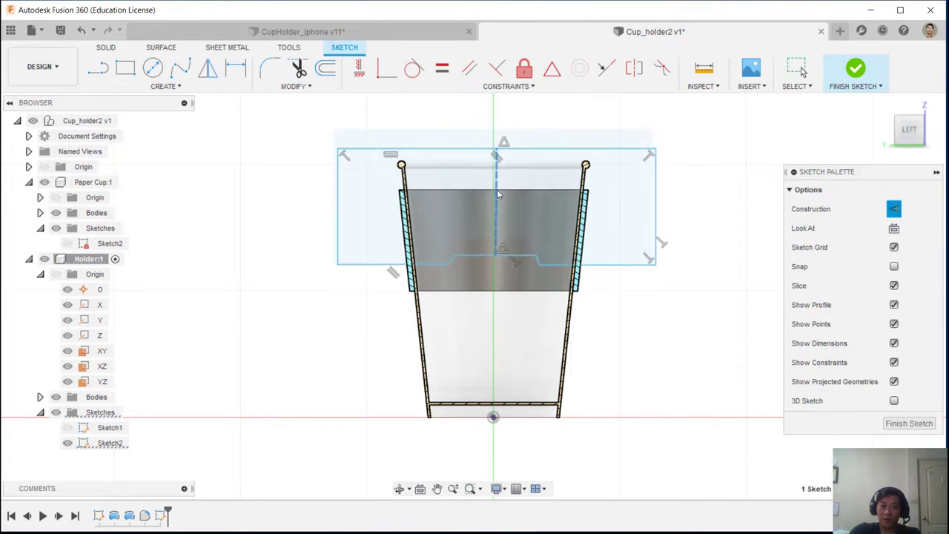
pyautogui.moveTo(487, 174)
pyautogui.mouseDown()
pyautogui.moveTo(509, 169)
pyautogui.moveTo(482, 166)
pyautogui.mouseUp()
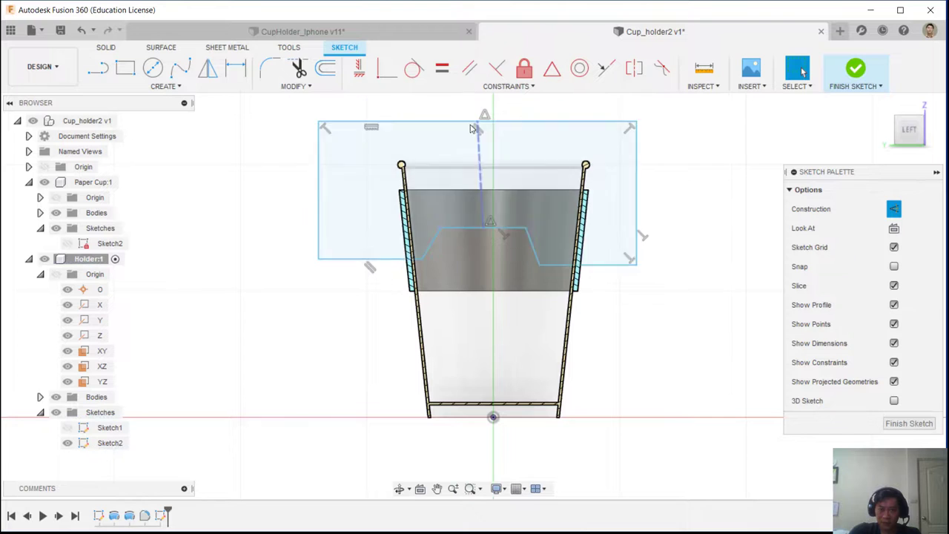
pyautogui.click(360, 69)
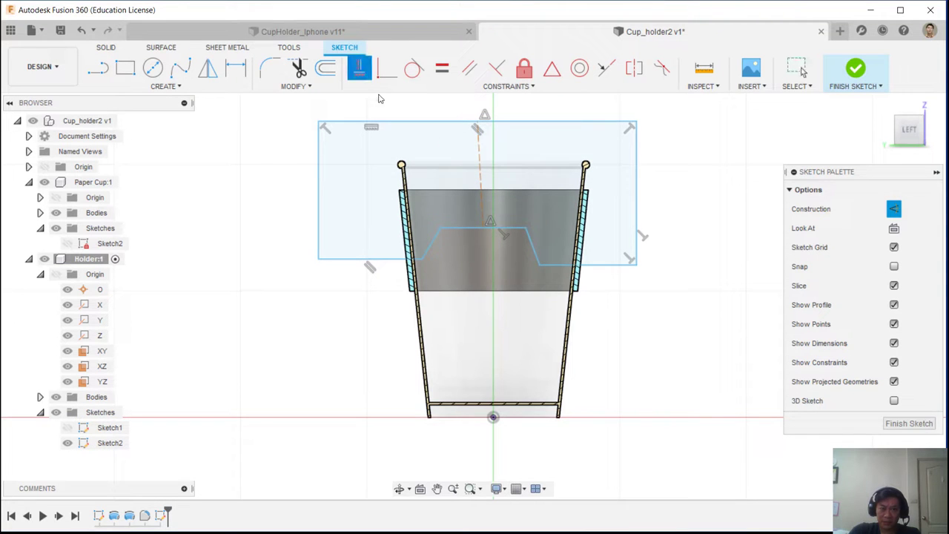
pyautogui.click(477, 144)
pyautogui.rightClick(743, 180)
pyautogui.click(674, 181)
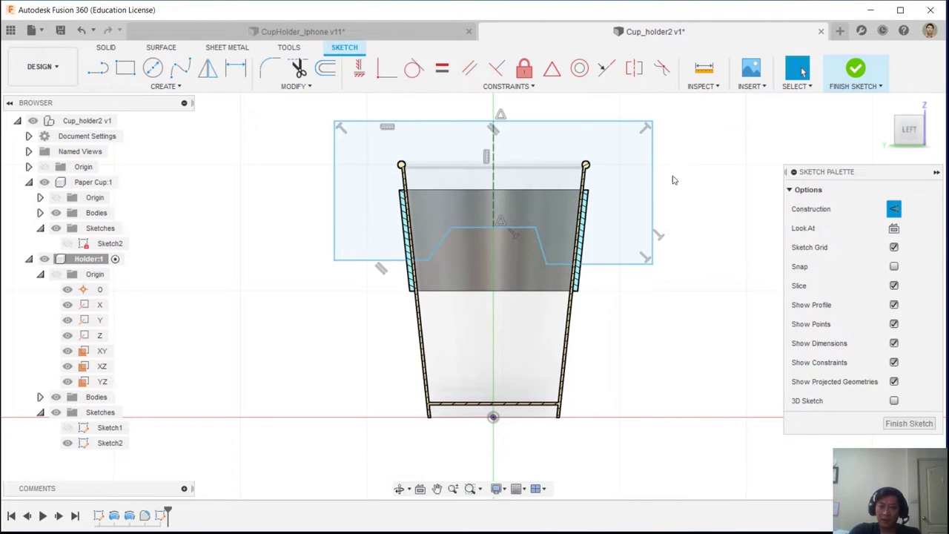
pyautogui.moveTo(494, 154)
pyautogui.mouseDown()
pyautogui.moveTo(535, 153)
pyautogui.moveTo(517, 149)
pyautogui.moveTo(512, 173)
pyautogui.moveTo(514, 140)
pyautogui.moveTo(517, 156)
pyautogui.mouseUp()
# Raise the profile's left lower edge slightly and make the two slanted sides of the trapezoidal step equal in length
pyautogui.scroll(3, 505, 239)
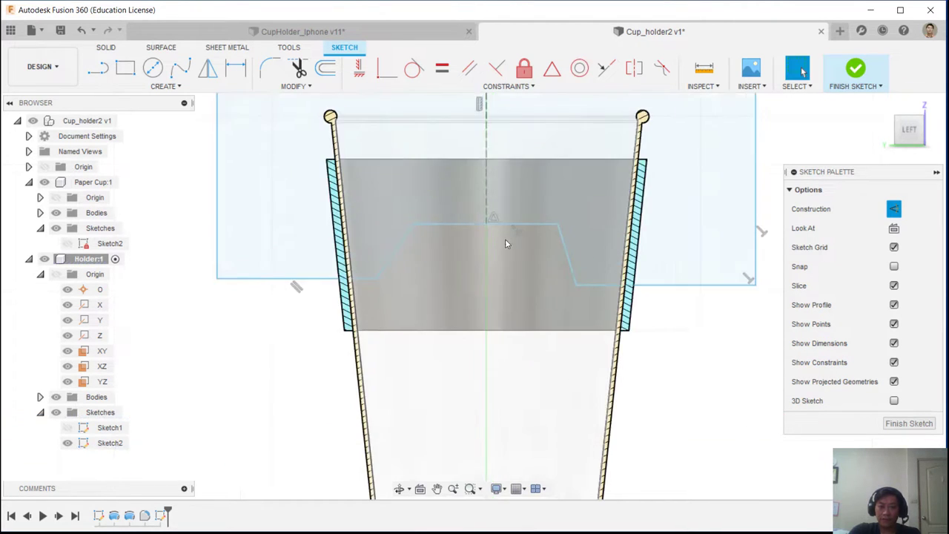
pyautogui.scroll(-1, 539, 303)
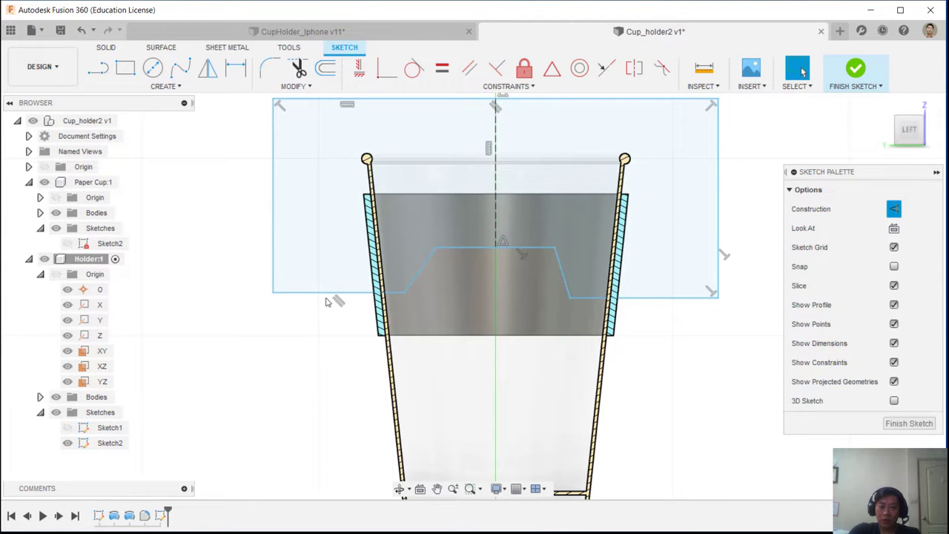
pyautogui.moveTo(313, 296); pyautogui.dragTo(309, 282)
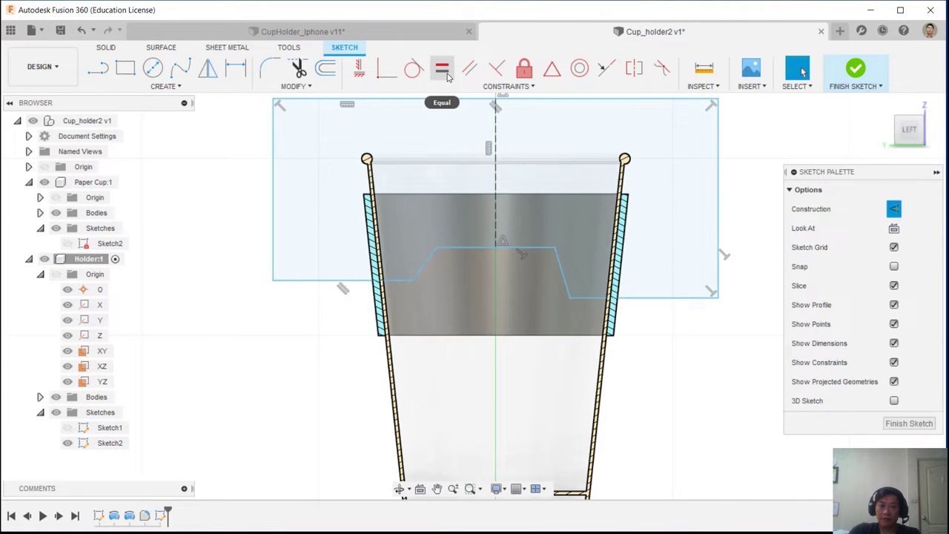
pyautogui.click(442, 71)
pyautogui.click(429, 264)
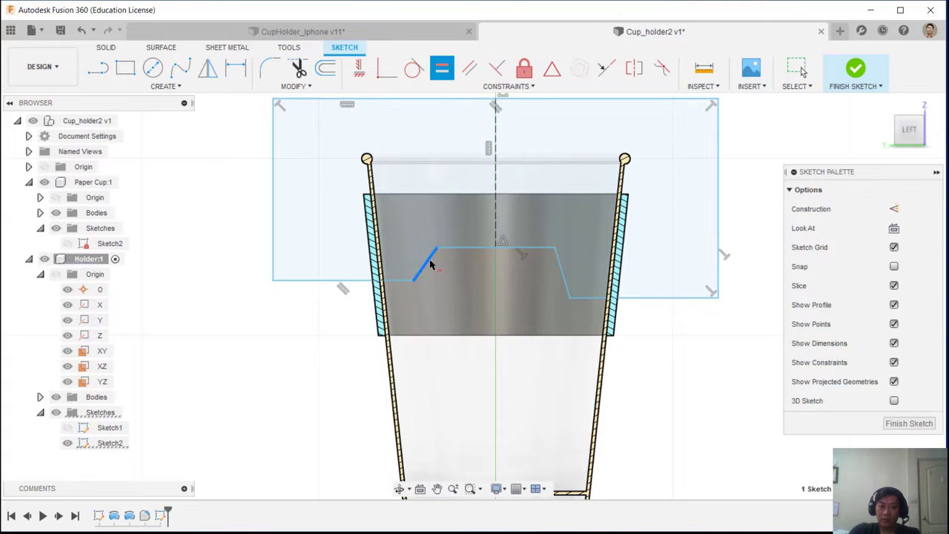
pyautogui.click(566, 286)
pyautogui.rightClick(686, 387)
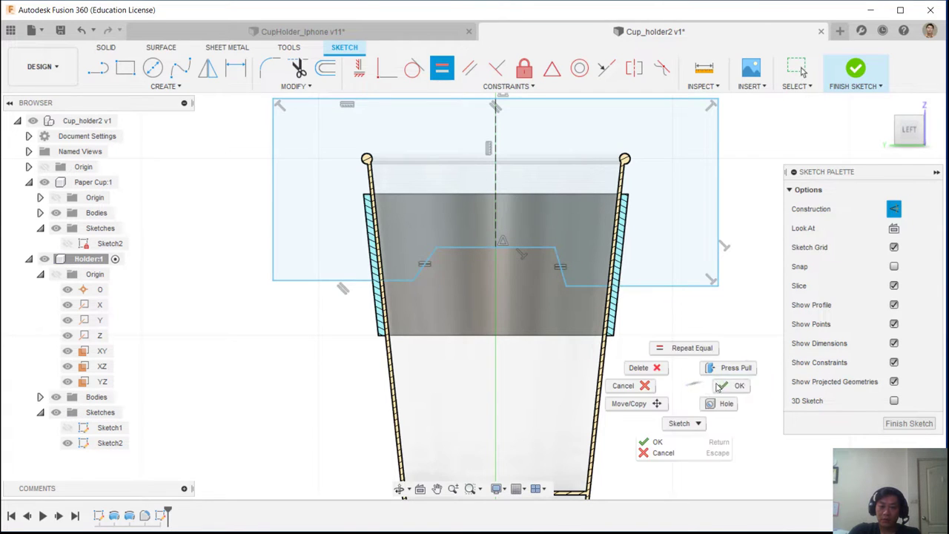
pyautogui.click(722, 387)
# Adjust the slope of the step's right slanted side and constrain the two lower edges beside the step to be collinear
pyautogui.moveTo(560, 263)
pyautogui.mouseDown()
pyautogui.moveTo(569, 264)
pyautogui.moveTo(561, 255)
pyautogui.moveTo(573, 261)
pyautogui.moveTo(540, 247)
pyautogui.mouseUp()
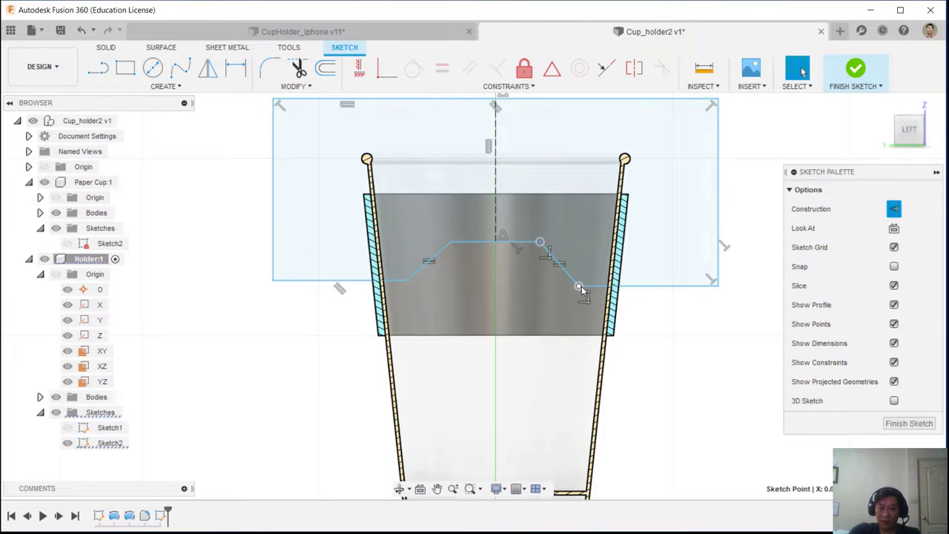
pyautogui.moveTo(580, 286)
pyautogui.mouseDown()
pyautogui.moveTo(585, 300)
pyautogui.moveTo(578, 296)
pyautogui.mouseUp()
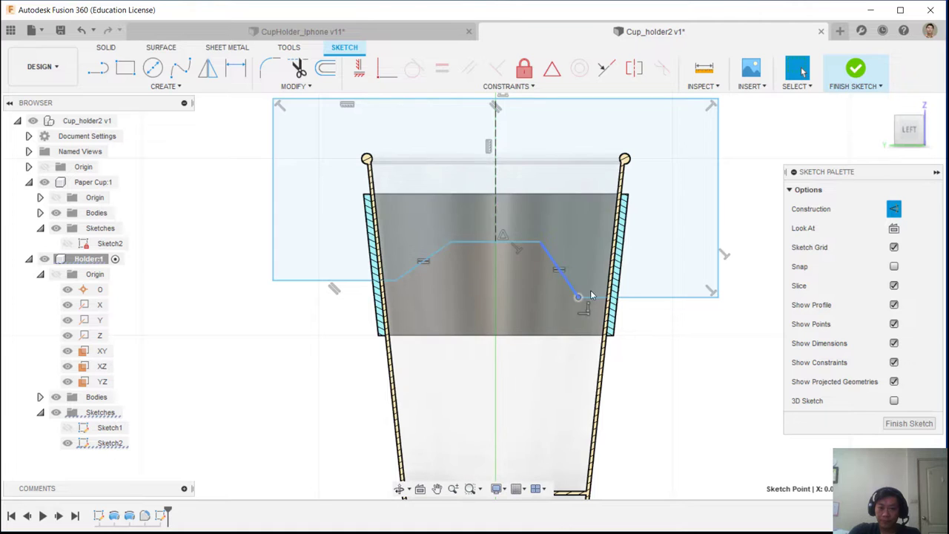
pyautogui.click(559, 276)
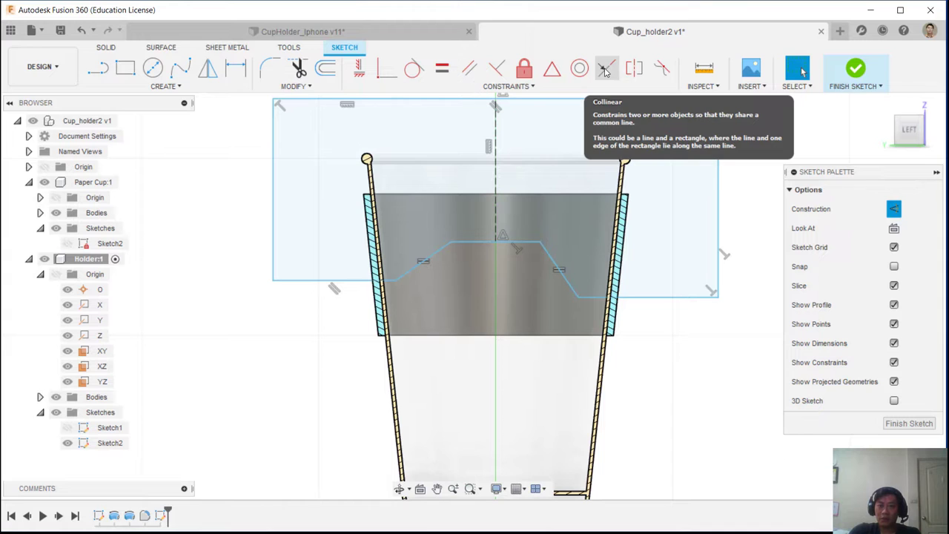
pyautogui.click(605, 71)
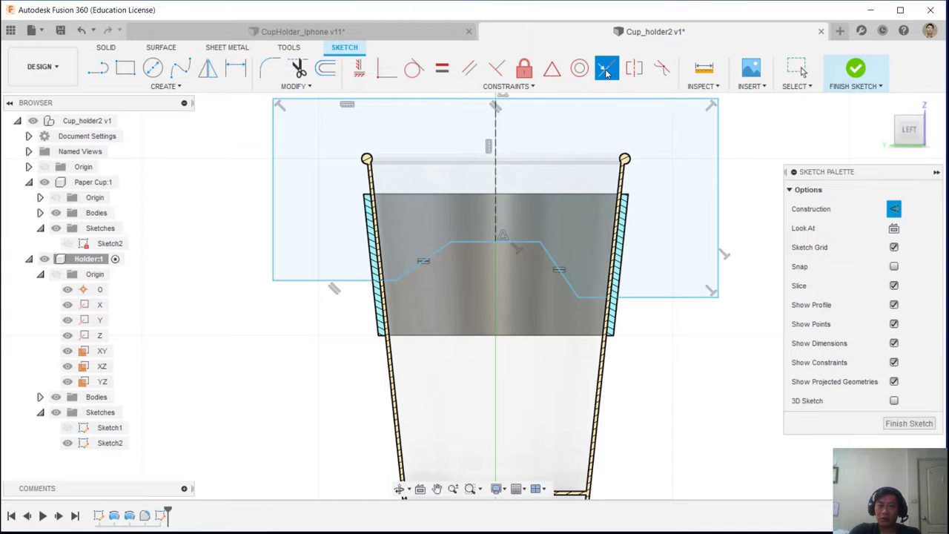
pyautogui.click(671, 298)
pyautogui.click(302, 286)
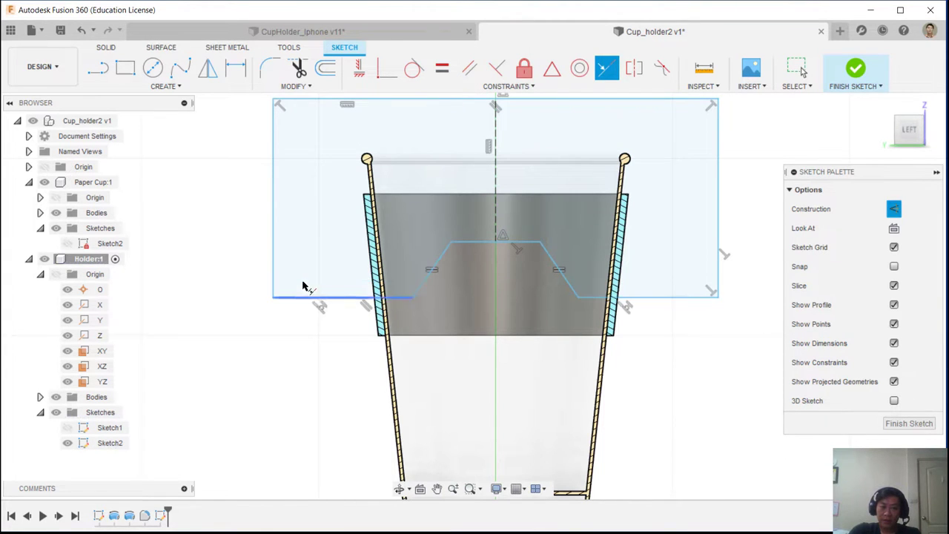
pyautogui.rightClick(304, 343)
pyautogui.click(337, 344)
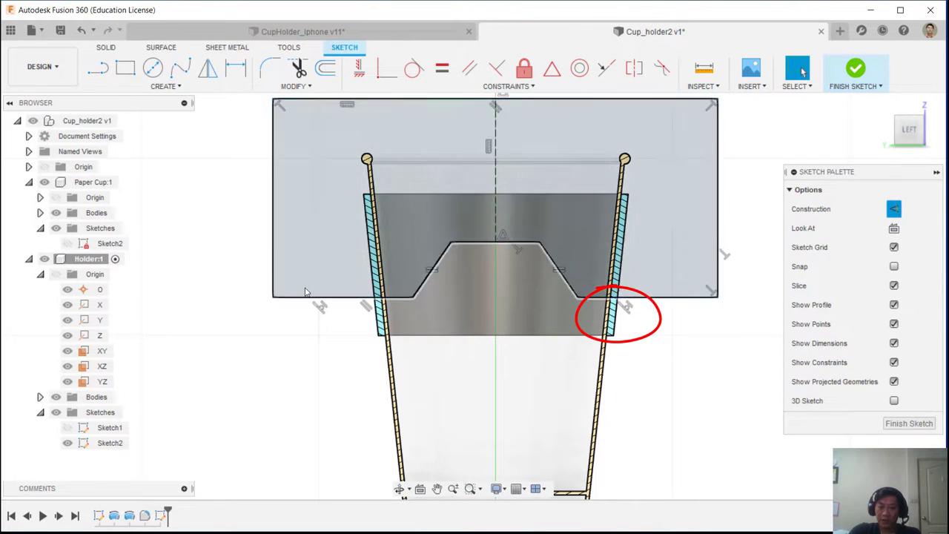
# Raise the profile's collinear lower edges slightly and lower the trapezoidal step's top edge until the step is about 8 mm deep
pyautogui.moveTo(300, 297); pyautogui.dragTo(323, 284)
pyautogui.moveTo(695, 282); pyautogui.dragTo(696, 288)
pyautogui.click(704, 312)
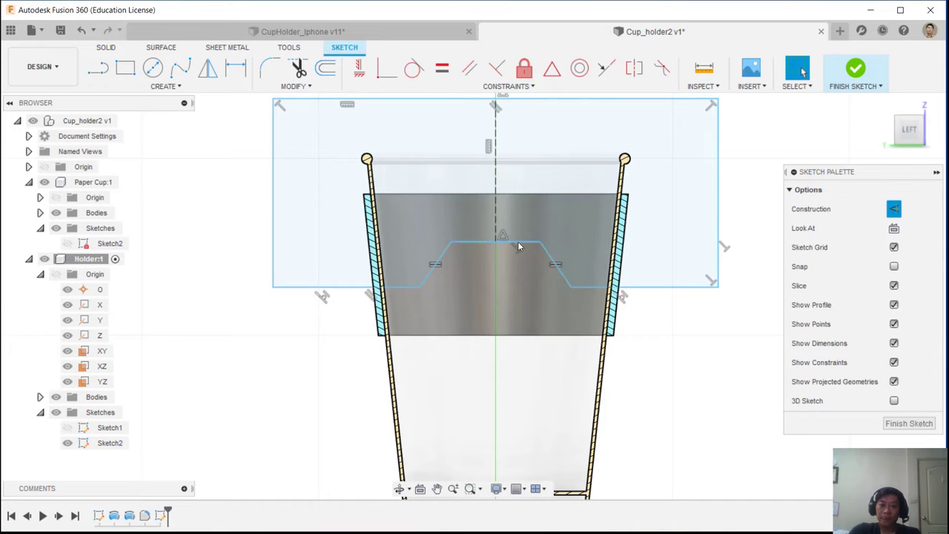
pyautogui.moveTo(518, 241)
pyautogui.mouseDown()
pyautogui.moveTo(521, 272)
pyautogui.moveTo(519, 260)
pyautogui.mouseUp()
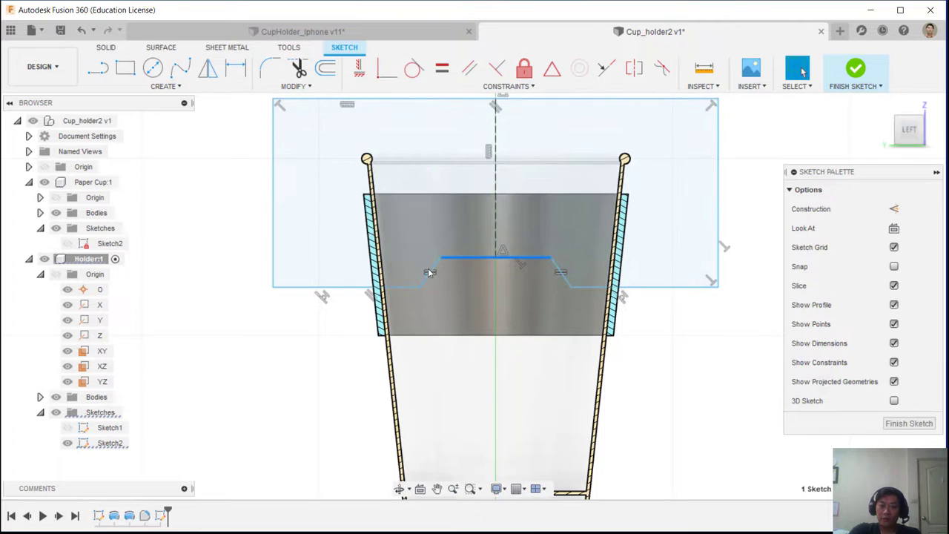
pyautogui.moveTo(632, 318); pyautogui.dragTo(650, 347, button='middle')
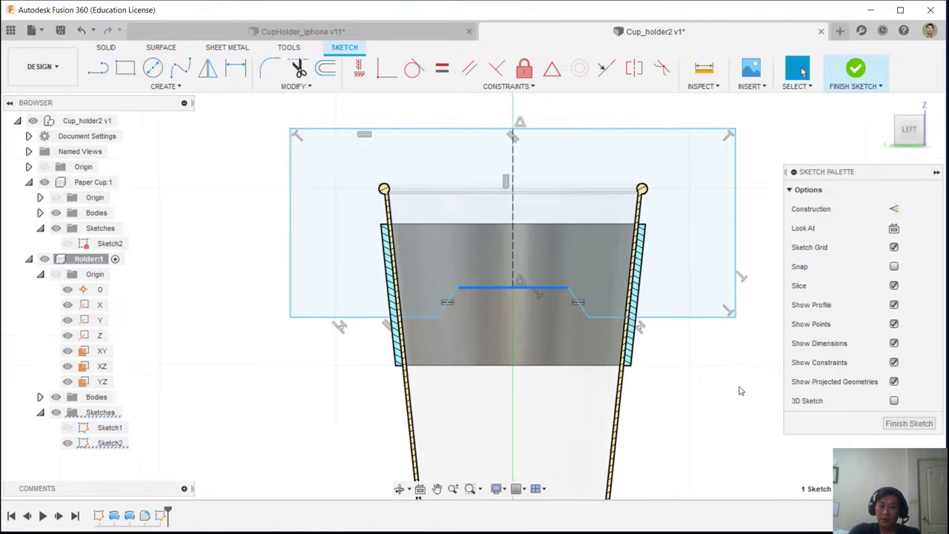
pyautogui.click(740, 388)
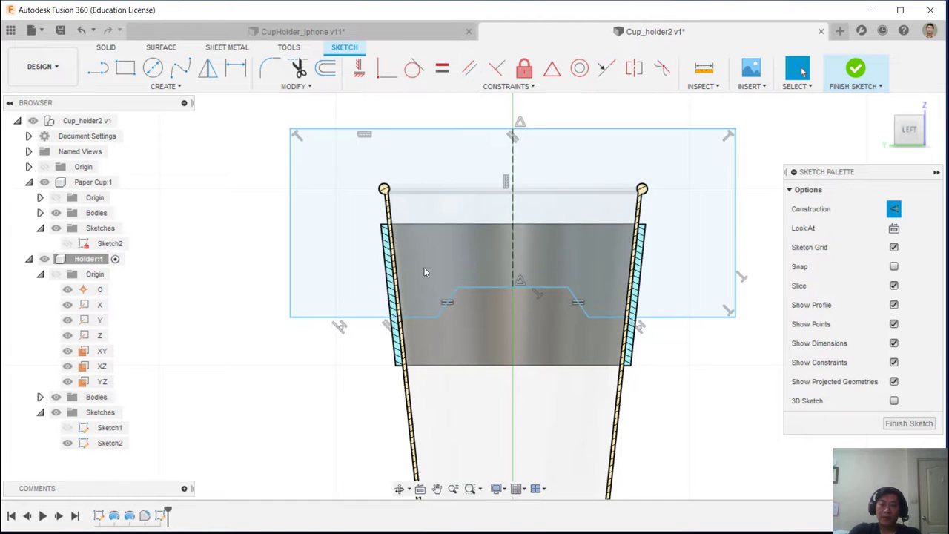
pyautogui.moveTo(499, 305); pyautogui.dragTo(446, 353, button='middle')
pyautogui.scroll(2, 446, 353)
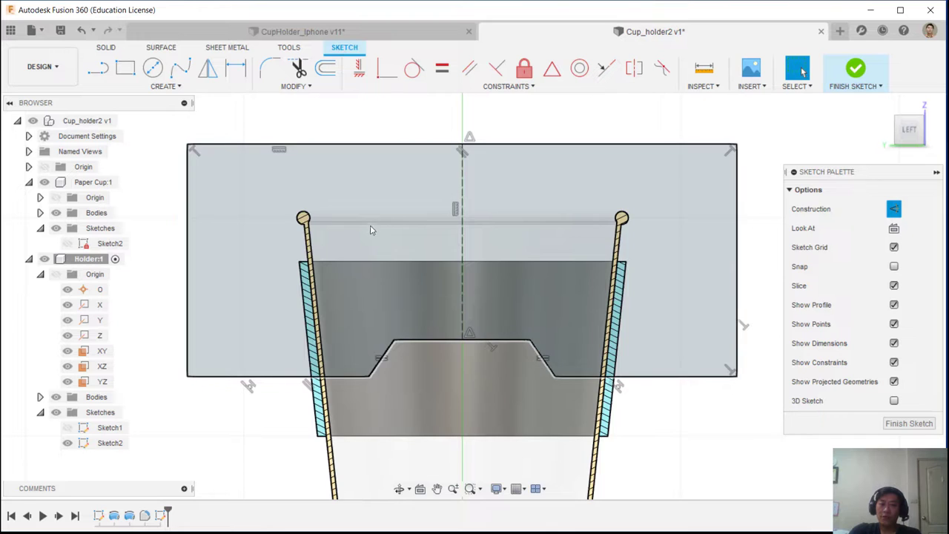
pyautogui.click(533, 294)
pyautogui.moveTo(348, 139); pyautogui.dragTo(356, 152, button='middle')
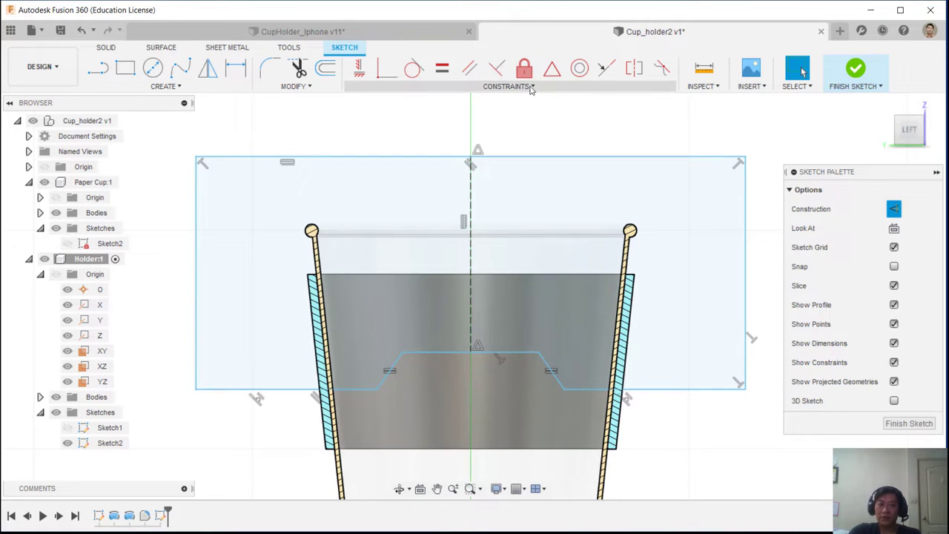
pyautogui.click(531, 87)
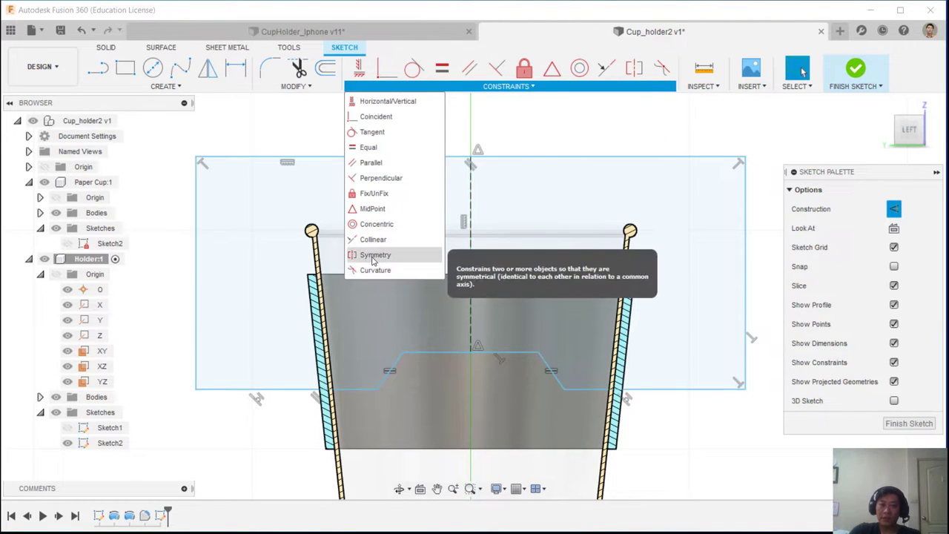
pyautogui.click(561, 113)
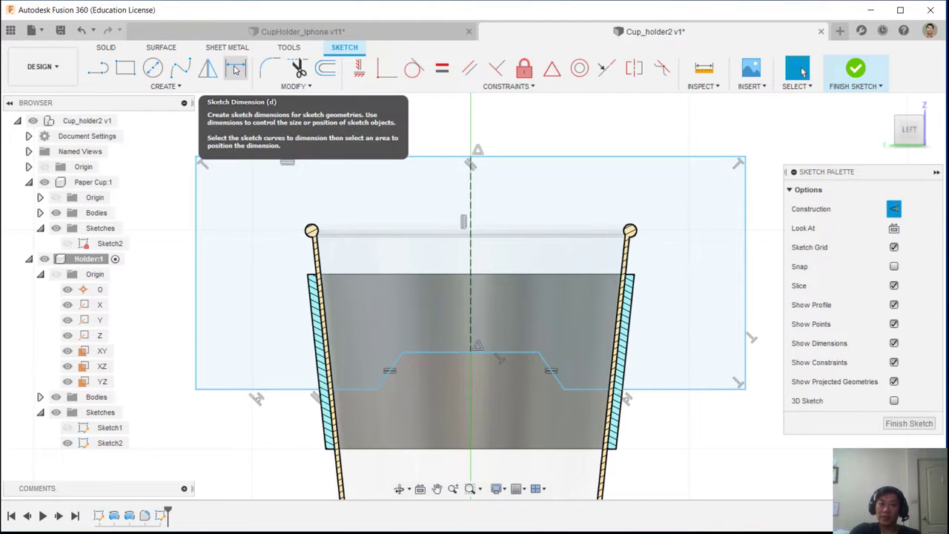
# Dimension the top edge of the trapezoidal step and set its width to 30 mm
pyautogui.click(235, 70)
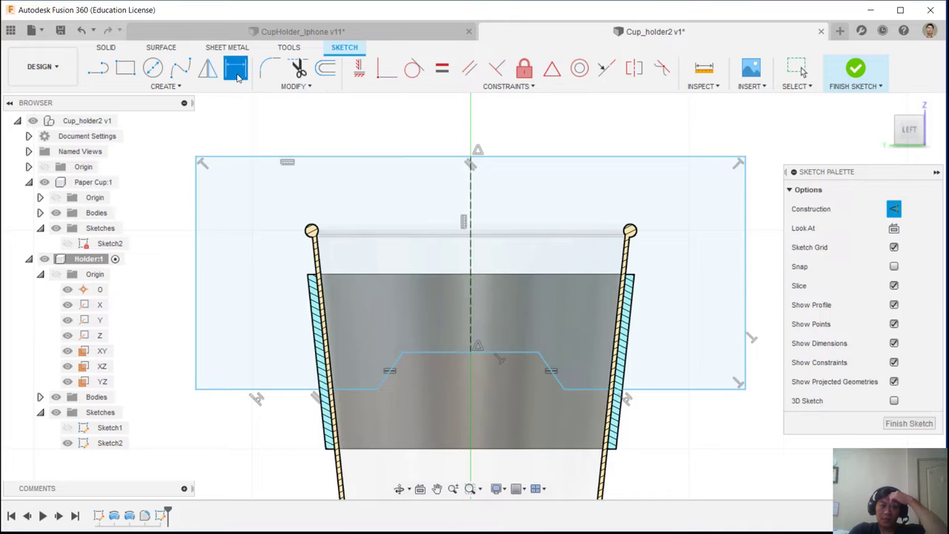
pyautogui.click(519, 354)
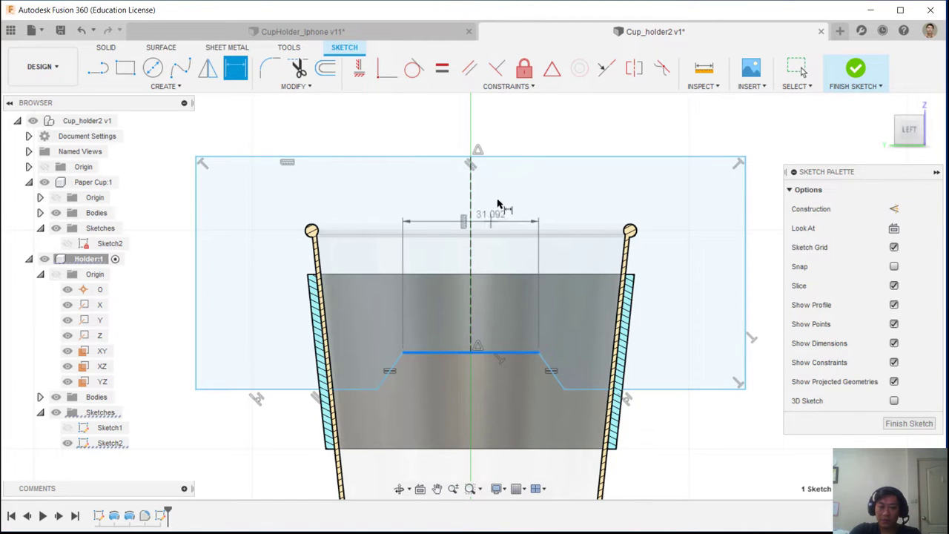
pyautogui.click(519, 198)
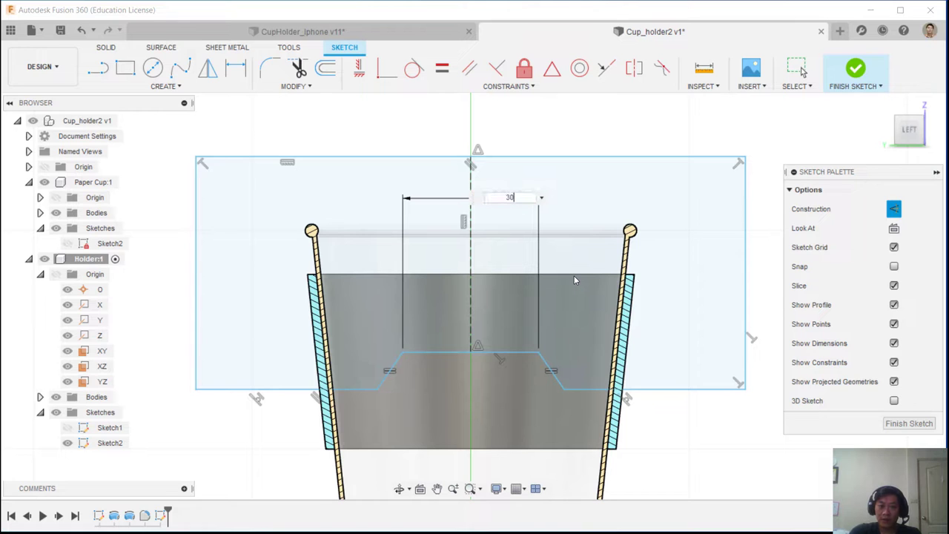
pyautogui.write('30')
pyautogui.press('Return')
# Dimension the vertical distance between the profile's lower edge and the step's top edge and set it to 8 mm
pyautogui.moveTo(537, 270); pyautogui.dragTo(530, 213, button='middle')
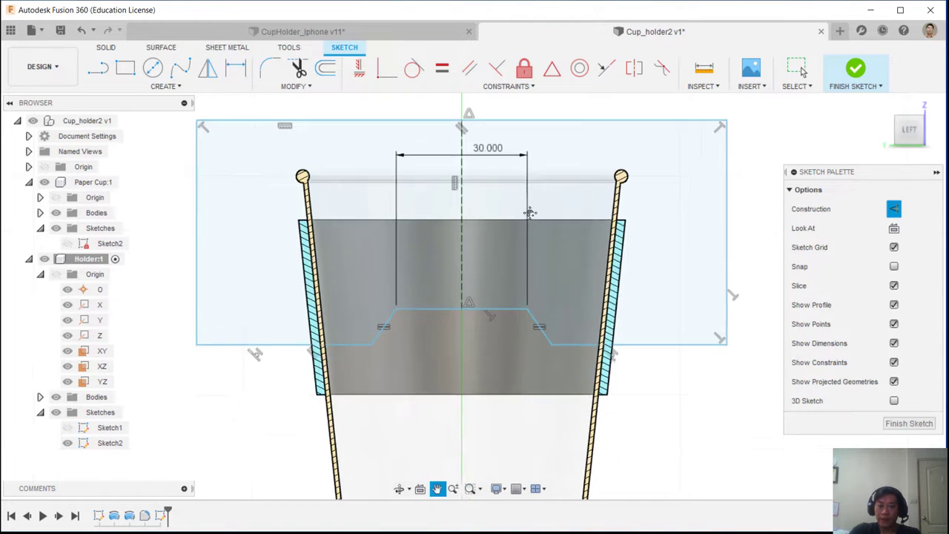
pyautogui.scroll(-2, 530, 213)
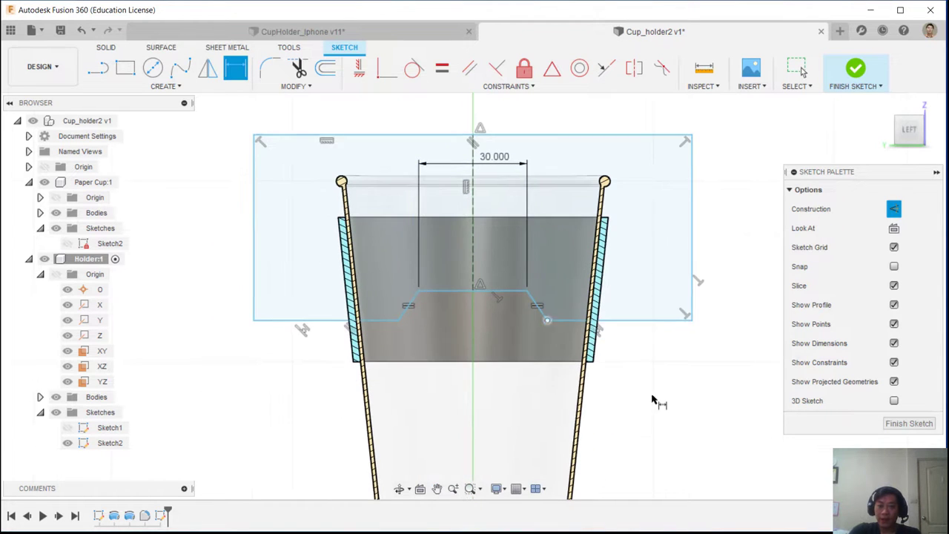
pyautogui.click(638, 321)
pyautogui.click(565, 293)
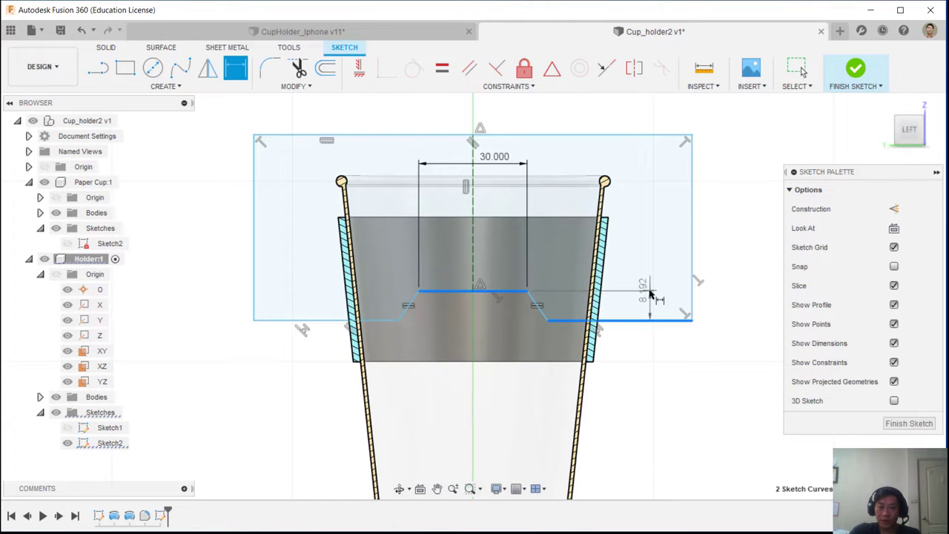
pyautogui.click(651, 304)
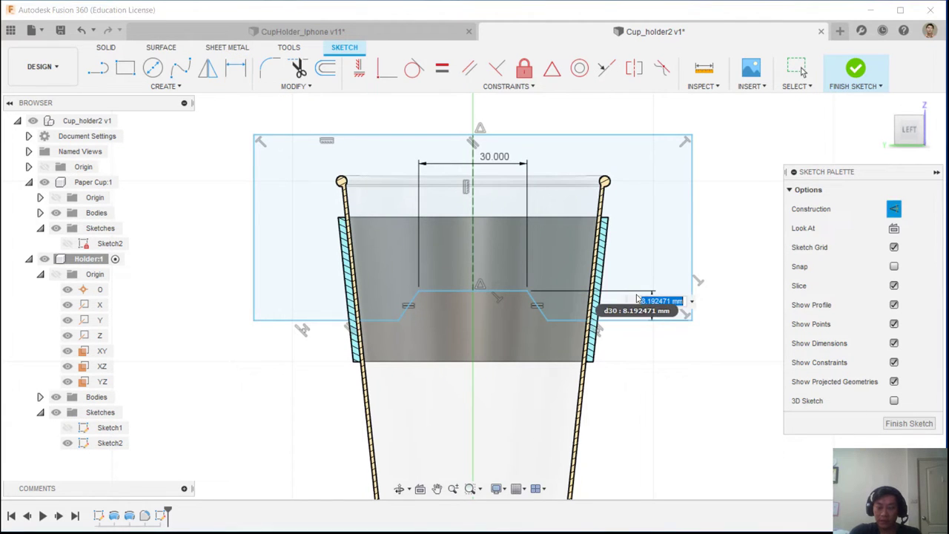
pyautogui.write('8')
pyautogui.press('Return')
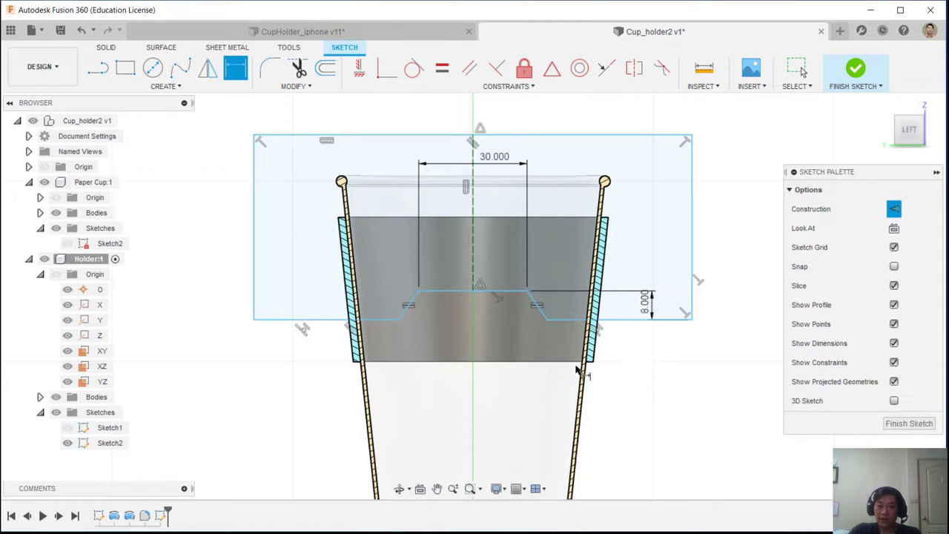
pyautogui.click(296, 320)
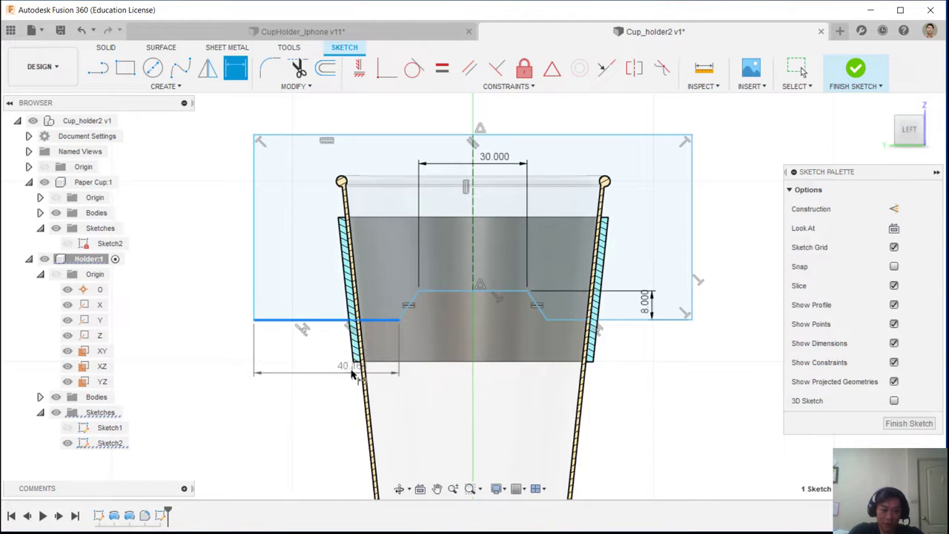
pyautogui.scroll(5, 354, 364)
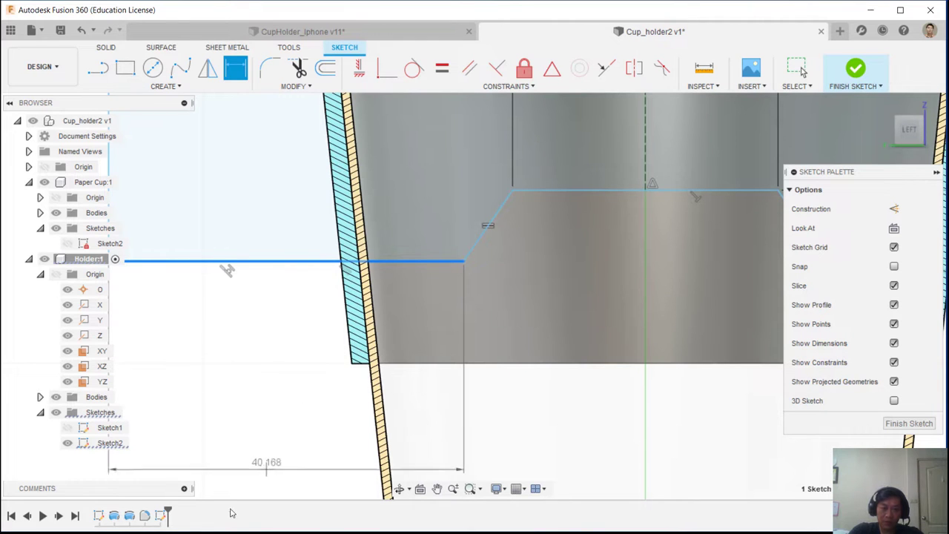
pyautogui.press('Escape')
pyautogui.press('Escape')
pyautogui.scroll(-2, 301, 394)
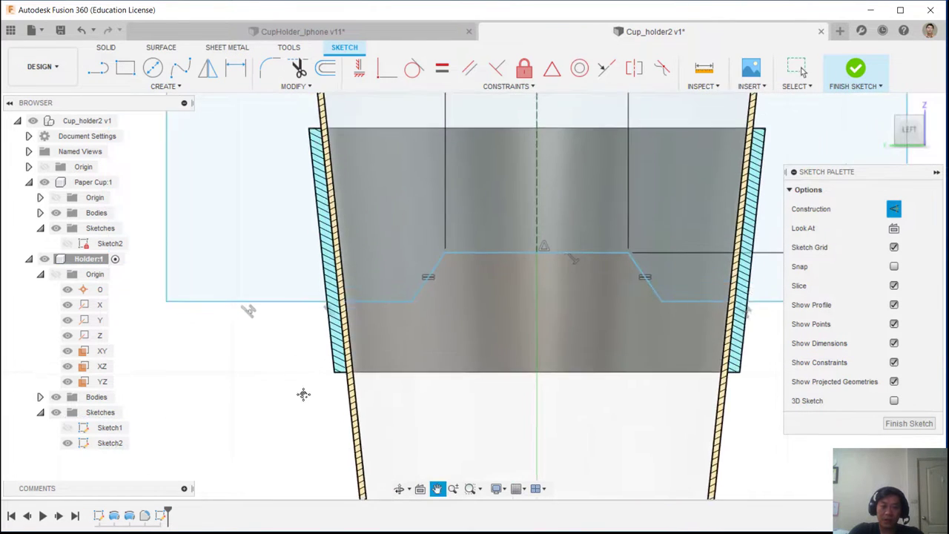
pyautogui.moveTo(303, 394); pyautogui.dragTo(327, 415, button='middle')
pyautogui.scroll(-2, 328, 414)
pyautogui.scroll(-1, 328, 415)
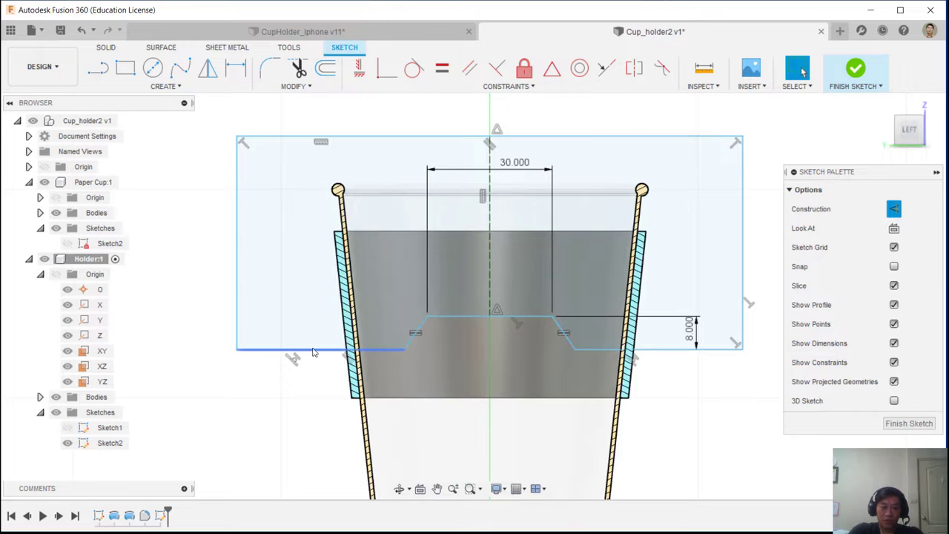
# Lower the cut-out profile's collinear bottom edges slightly together with the trapezoidal step
pyautogui.moveTo(313, 352); pyautogui.dragTo(314, 359)
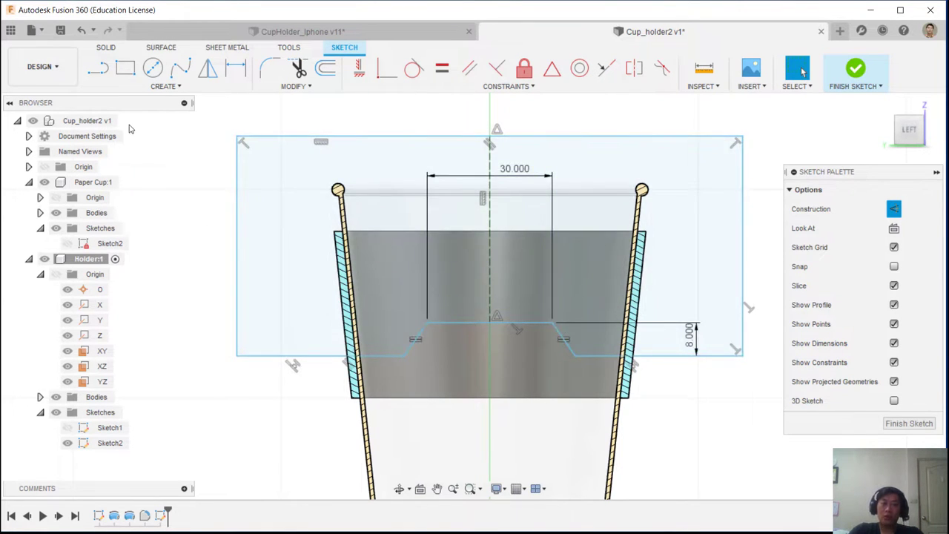
pyautogui.press('c')
pyautogui.click(161, 84)
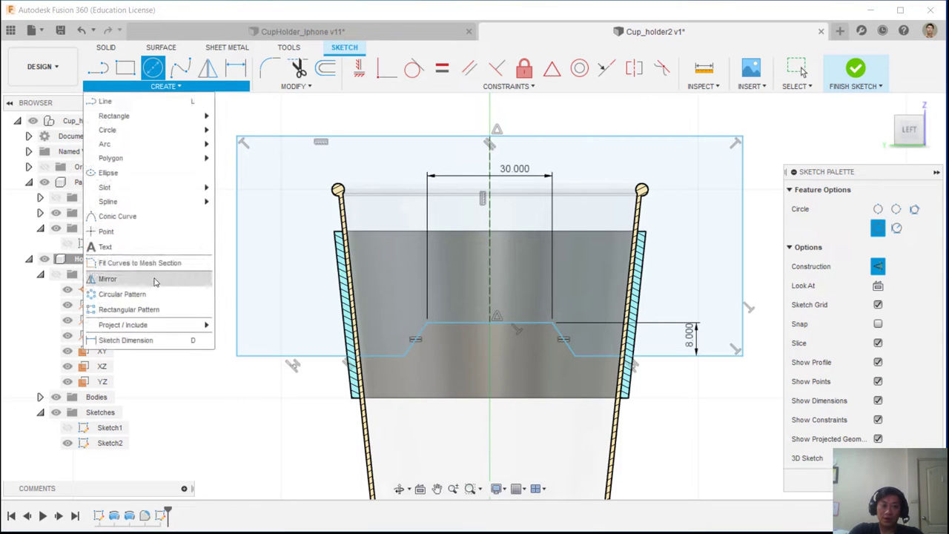
pyautogui.click(166, 86)
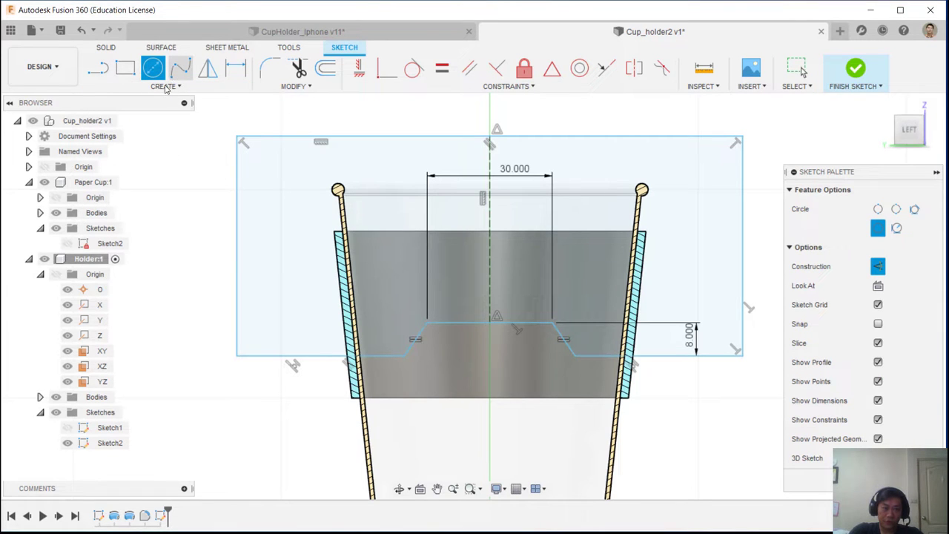
pyautogui.press('Escape')
# Intersect the holder body with the sketch plane to bring its linked section outline into the sketch
pyautogui.click(167, 86)
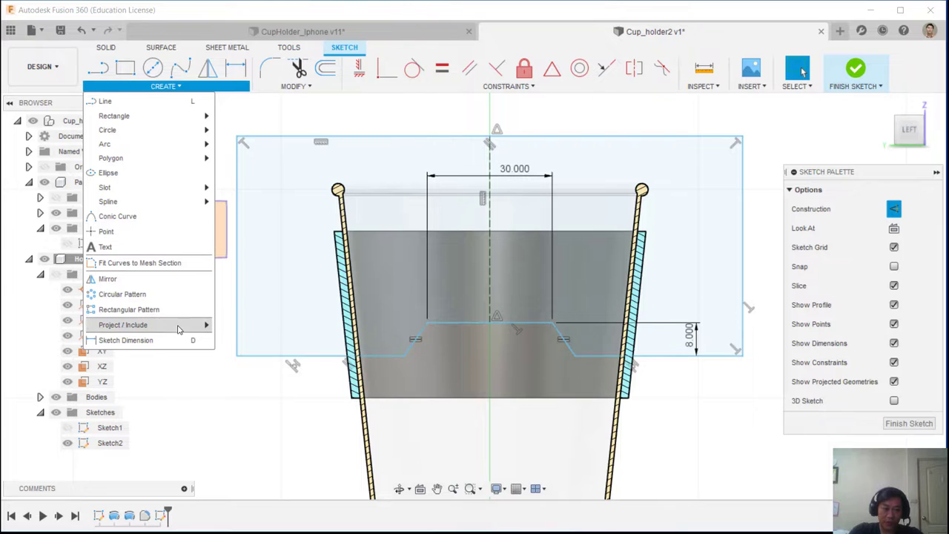
pyautogui.moveTo(178, 329)
pyautogui.click(312, 340)
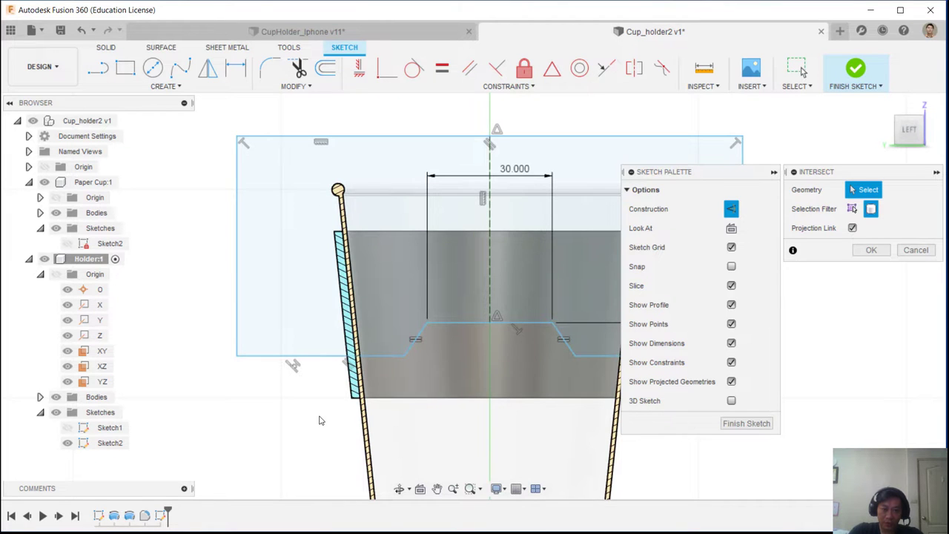
pyautogui.scroll(5, 320, 419)
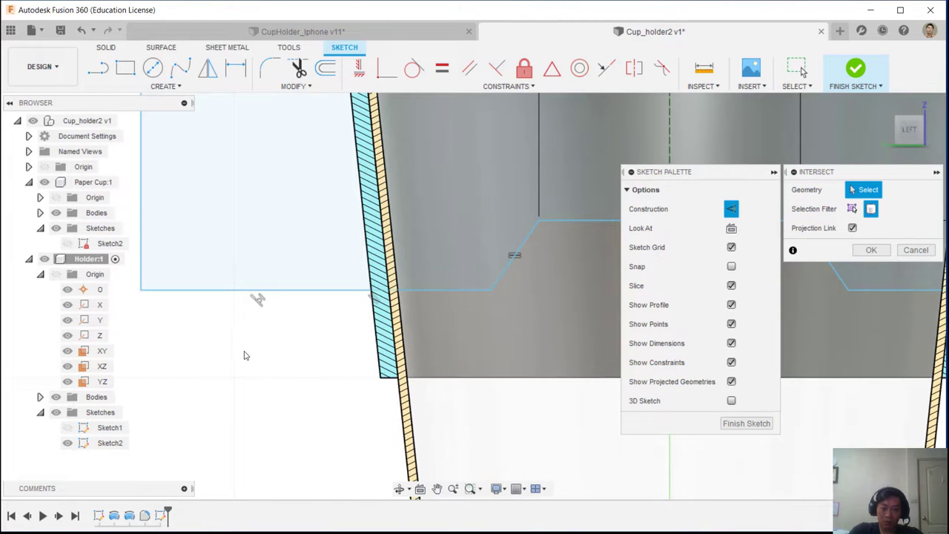
pyautogui.click(379, 331)
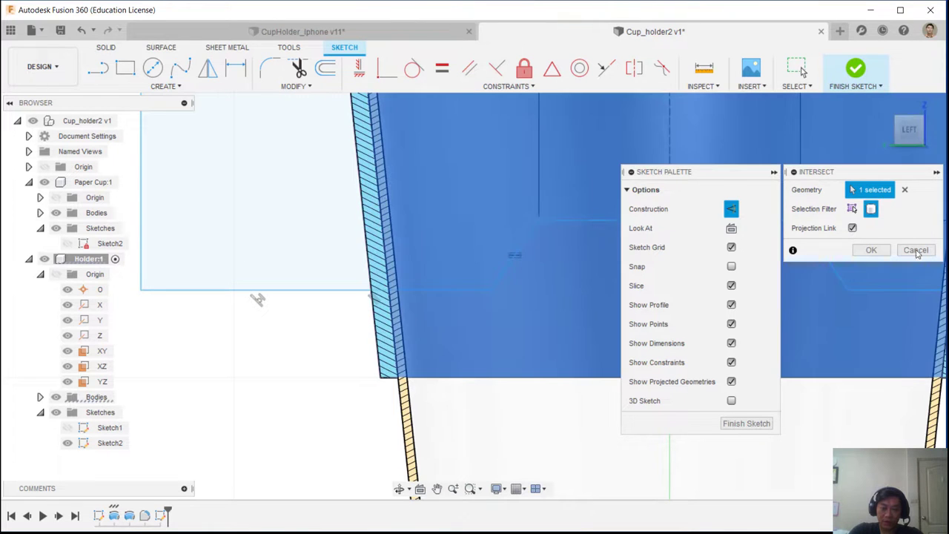
pyautogui.click(872, 250)
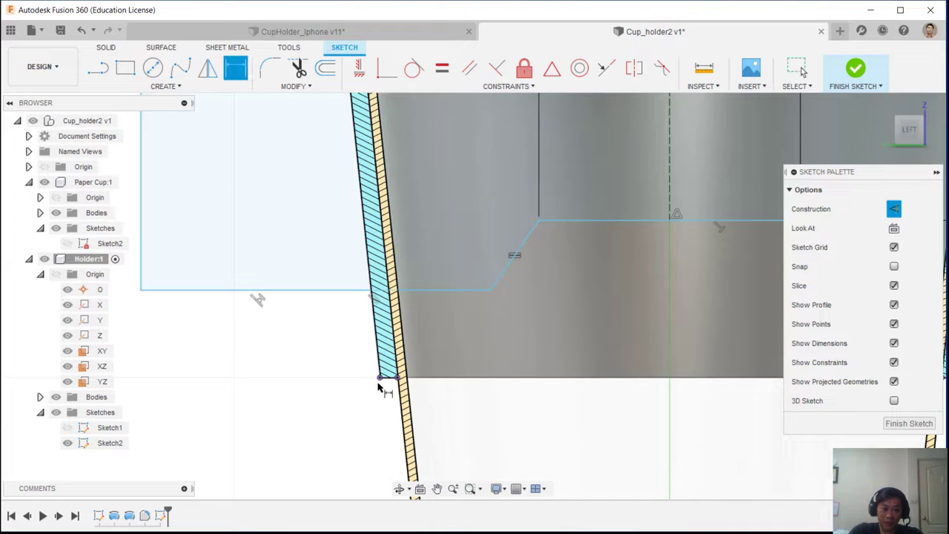
# Dimension the vertical distance between the holder's bottom edge and the profile's lower edge and set it to 10 mm
pyautogui.click(384, 379)
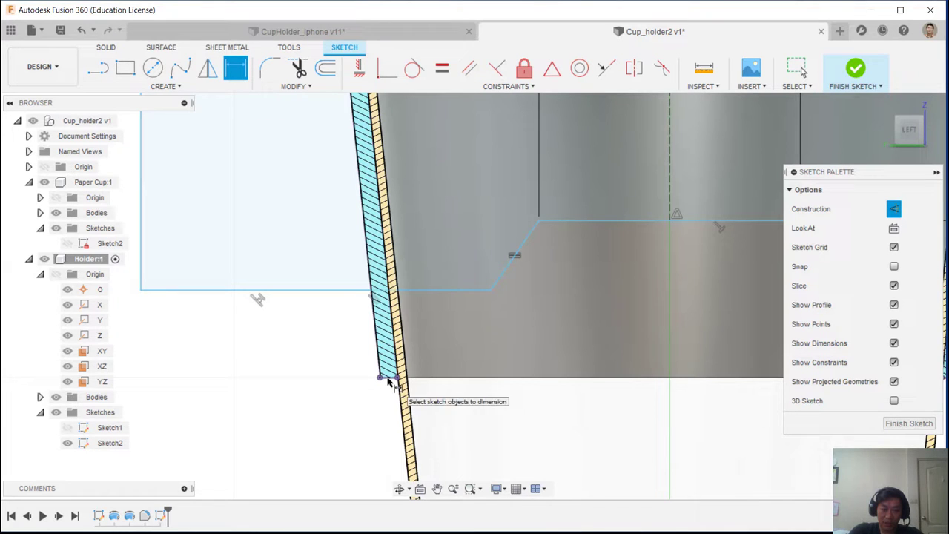
pyautogui.click(334, 291)
pyautogui.click(245, 338)
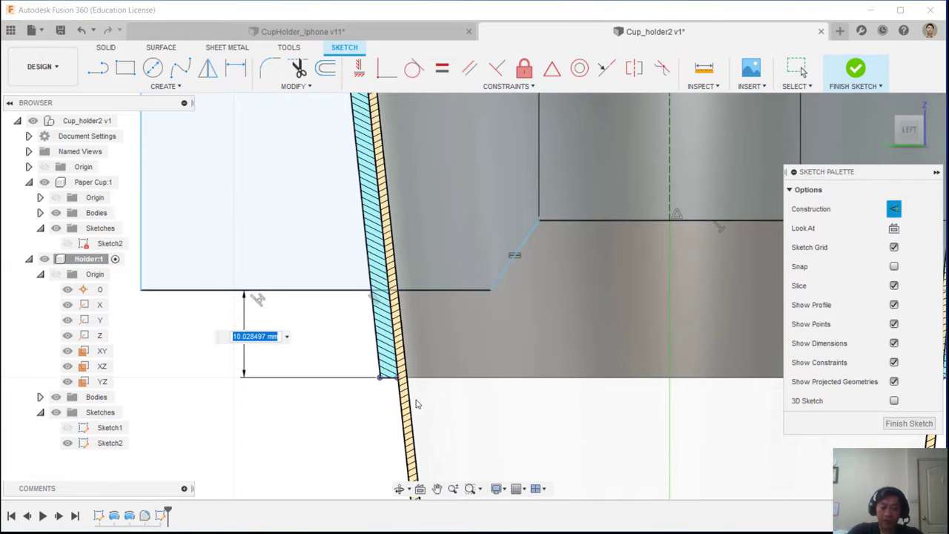
pyautogui.write('10')
pyautogui.press('Return')
# Dimension the outer angle between the trapezoidal step's top edge and its left slanted side and set it to 60 degrees
pyautogui.scroll(-2, 589, 273)
pyautogui.scroll(-2, 330, 334)
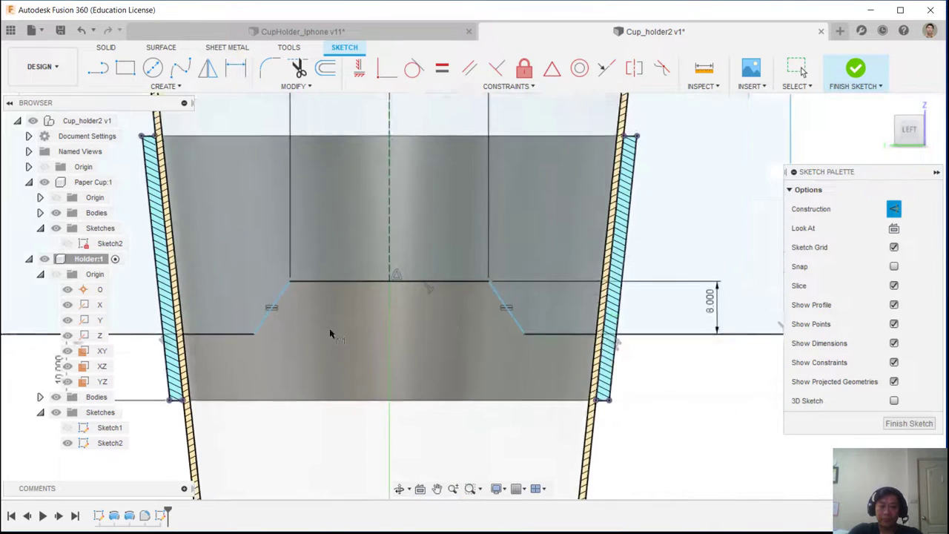
pyautogui.scroll(-1, 330, 333)
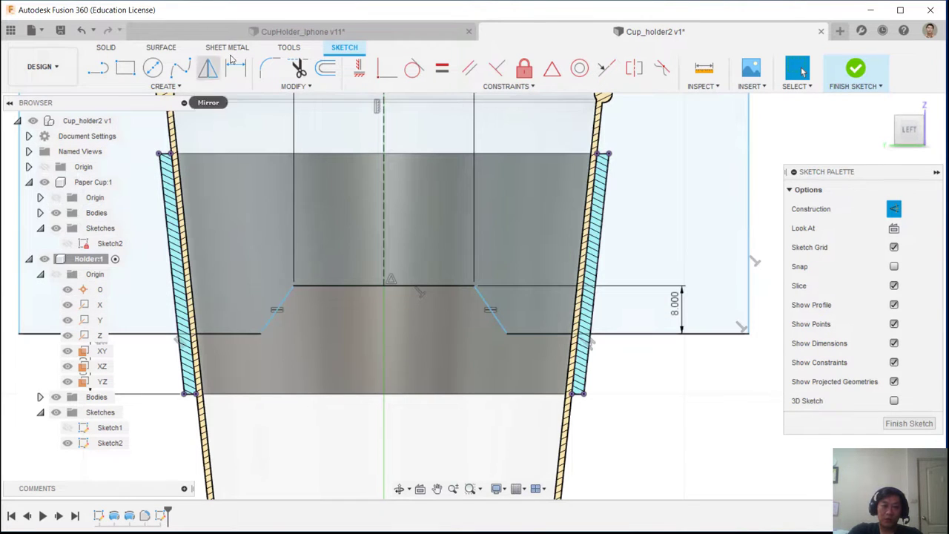
pyautogui.click(234, 67)
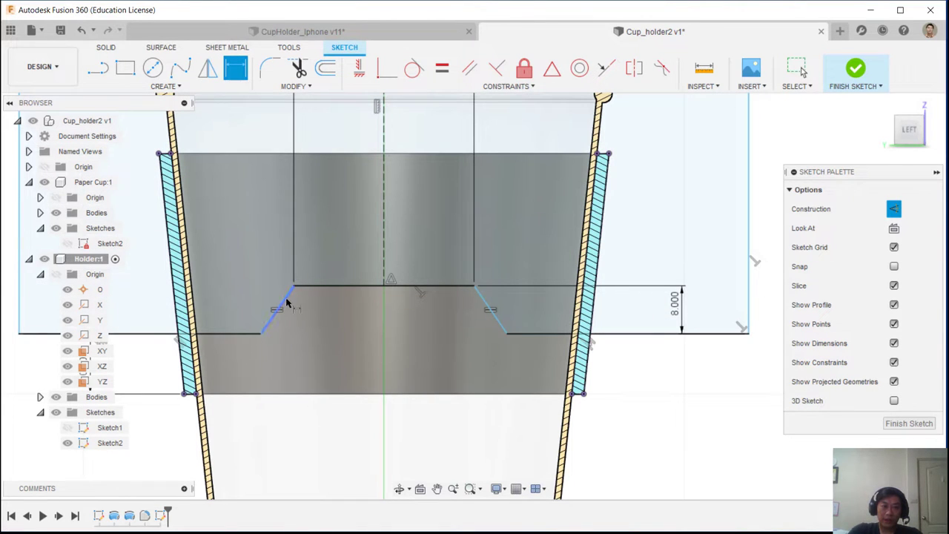
pyautogui.click(287, 303)
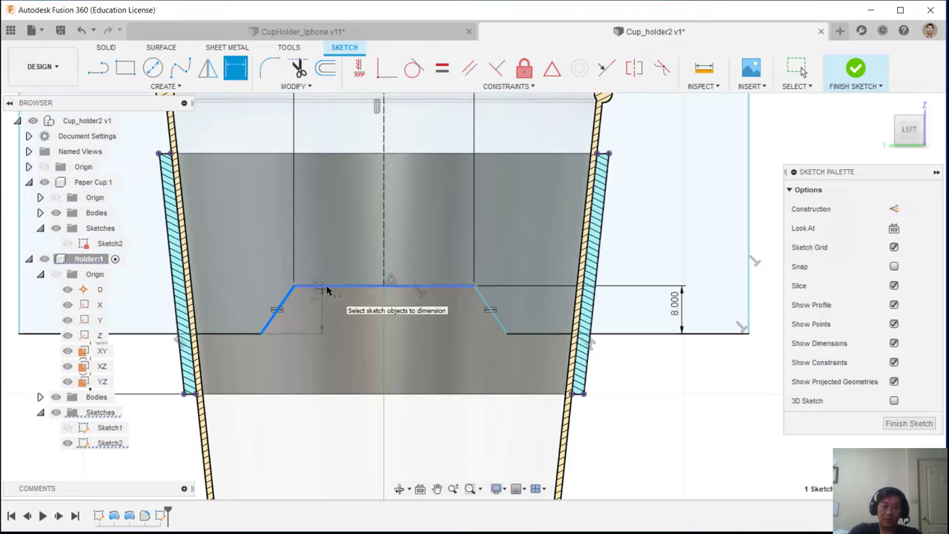
pyautogui.press('x')
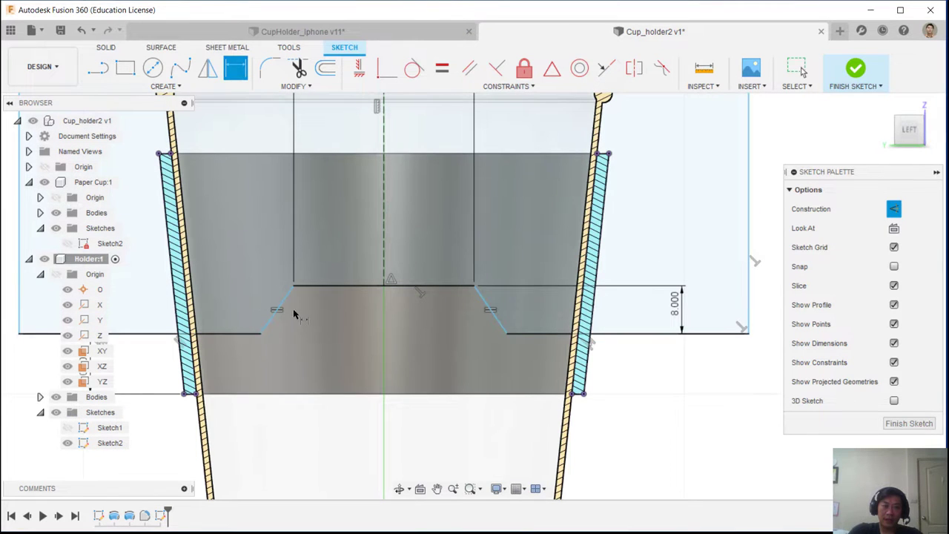
pyautogui.click(286, 304)
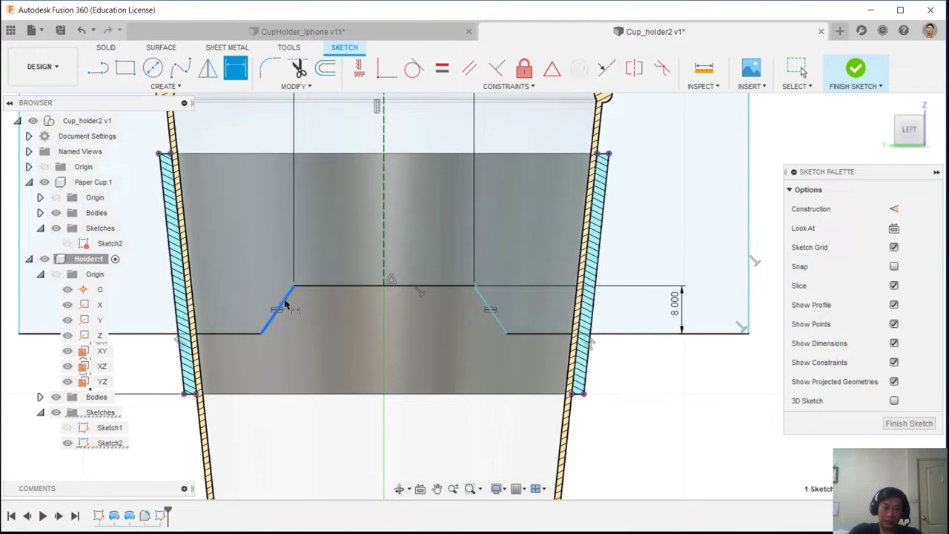
pyautogui.click(333, 287)
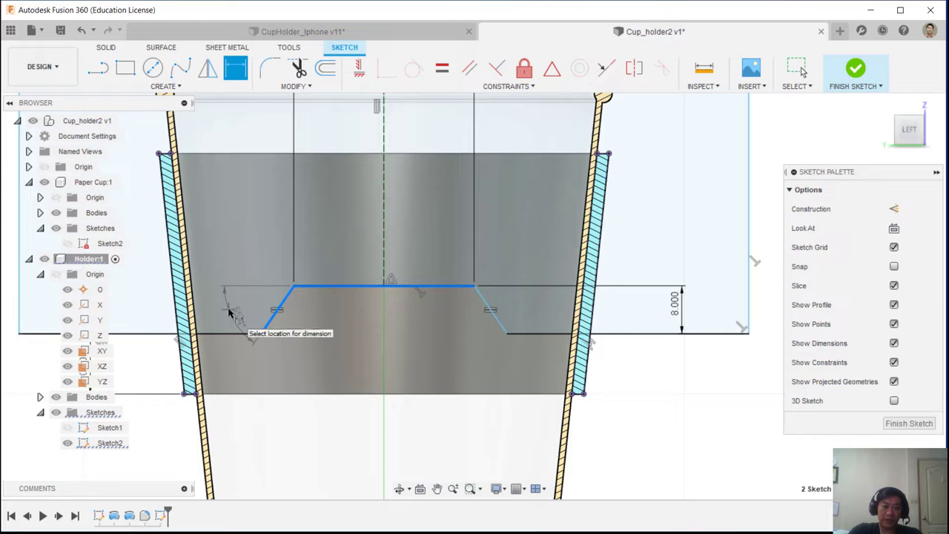
pyautogui.scroll(5, 386, 308)
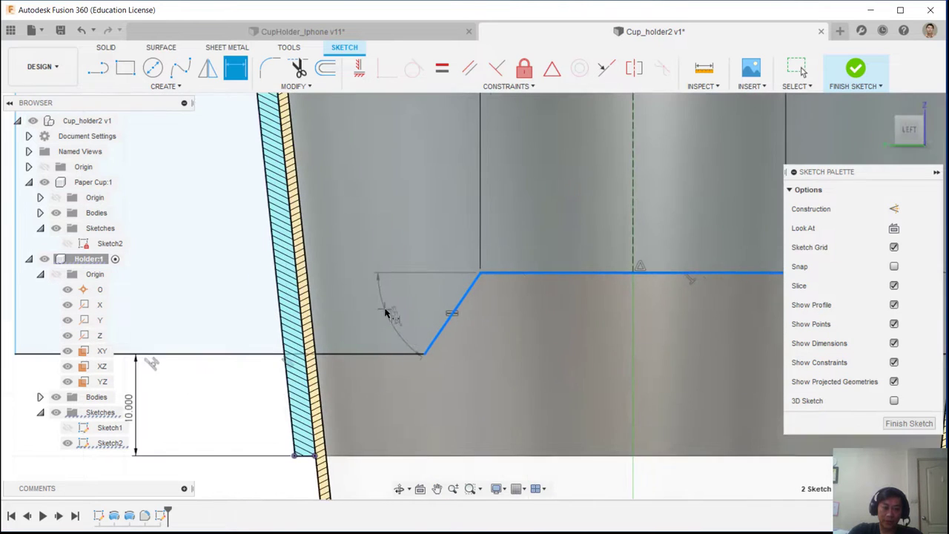
pyautogui.click(401, 302)
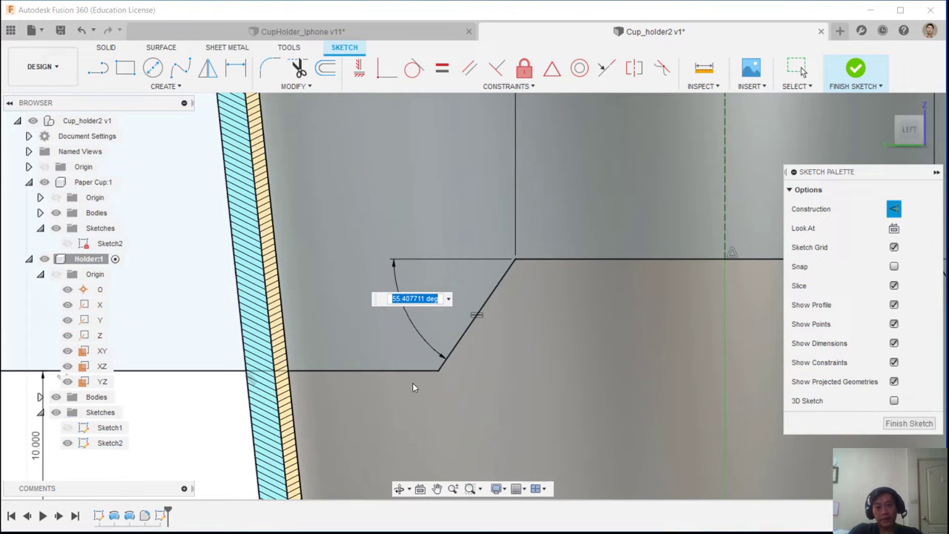
pyautogui.write('60')
pyautogui.press('Return')
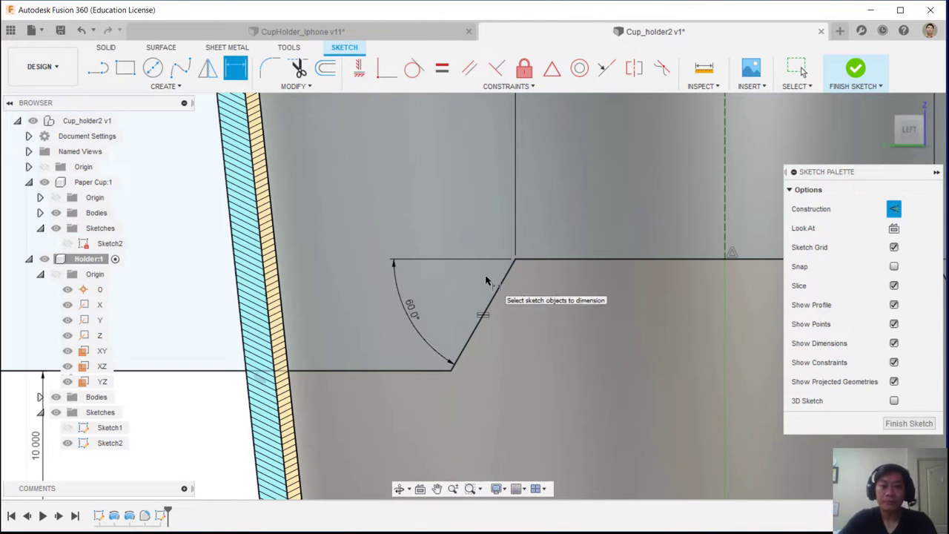
pyautogui.rightClick(615, 210)
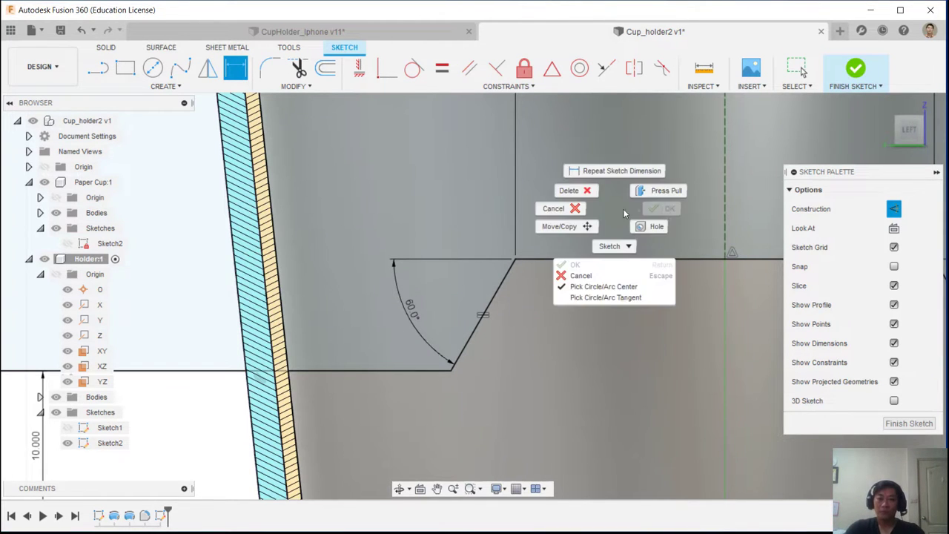
pyautogui.click(557, 208)
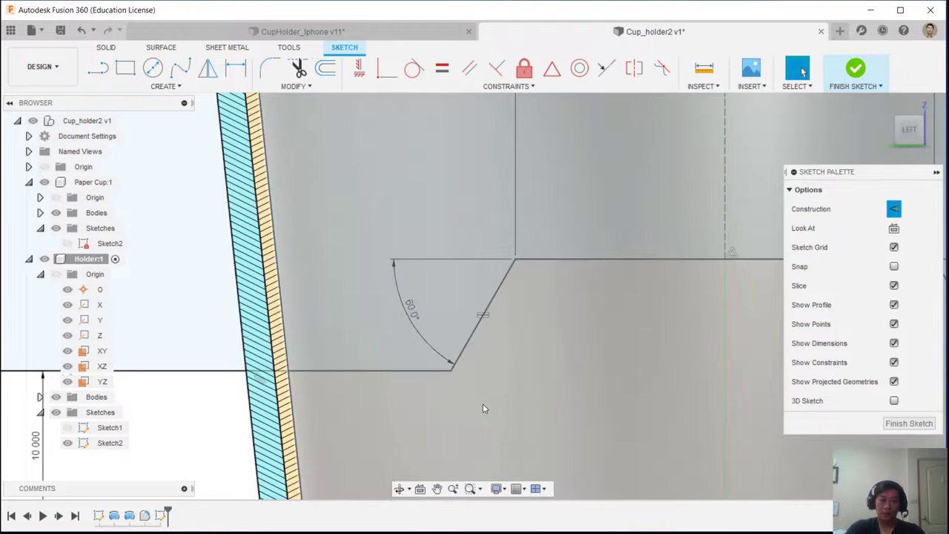
# Finish the sketch and extrude its profile 110 mm away from the handle as a cut
pyautogui.scroll(-5, 544, 344)
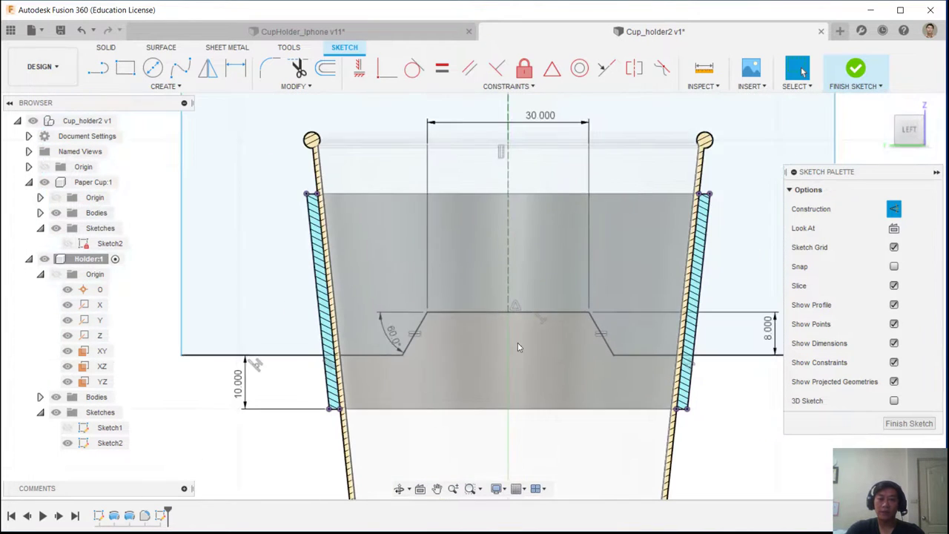
pyautogui.scroll(-3, 660, 305)
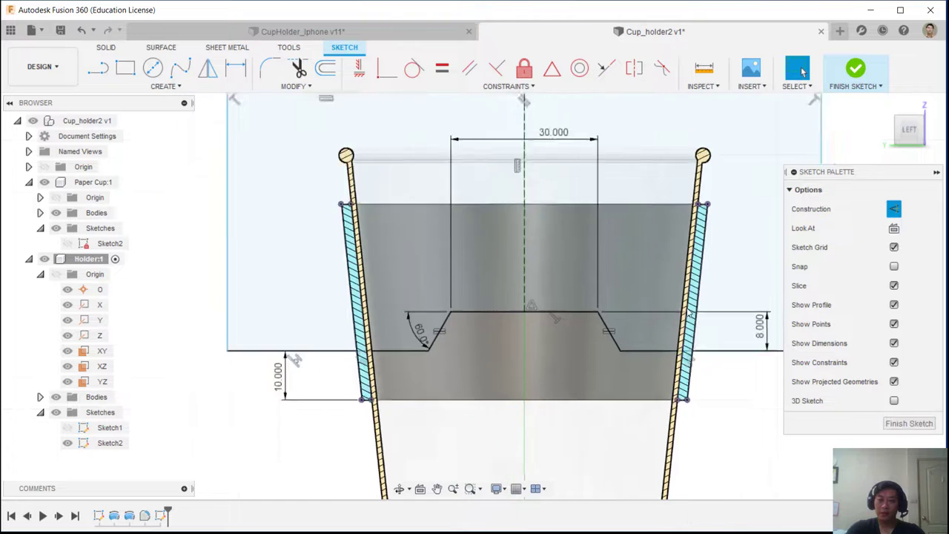
pyautogui.moveTo(625, 293); pyautogui.dragTo(548, 334, button='middle')
pyautogui.press('Escape')
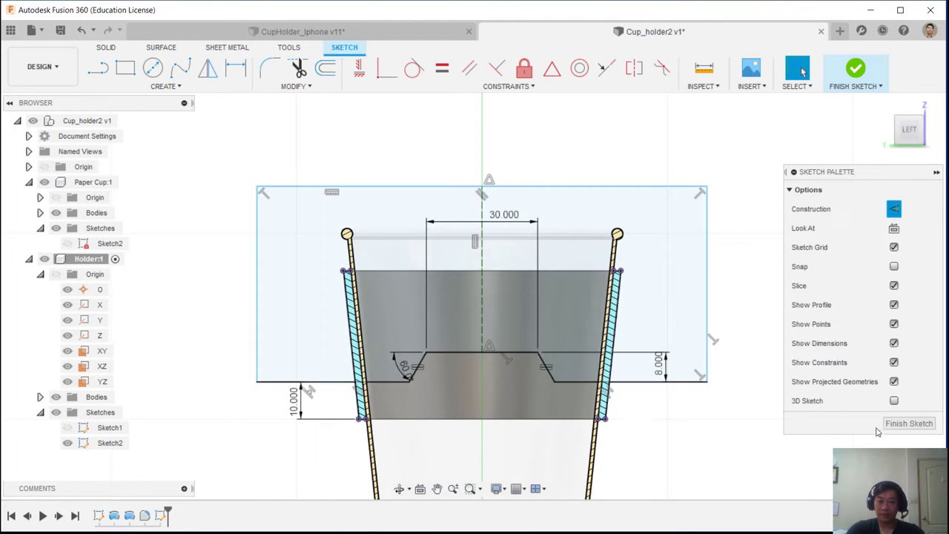
pyautogui.click(913, 424)
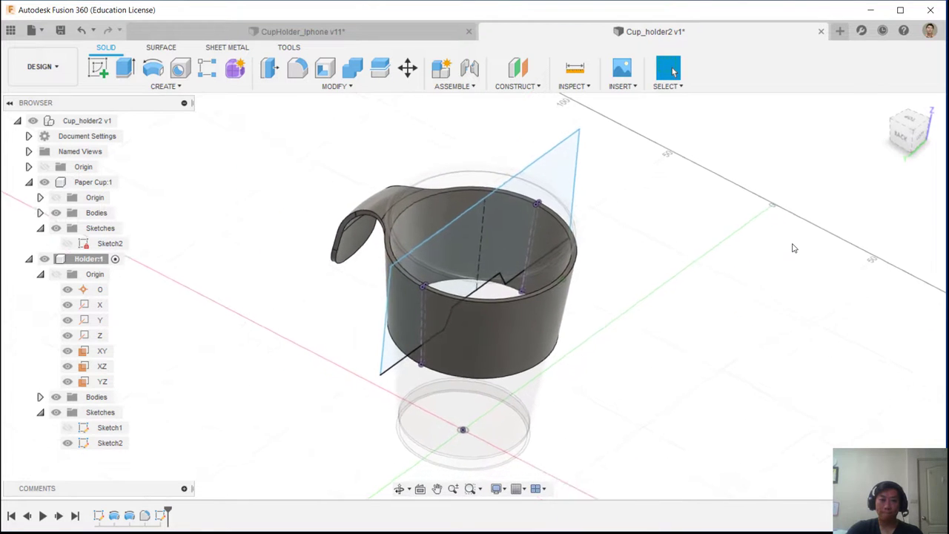
pyautogui.click(126, 69)
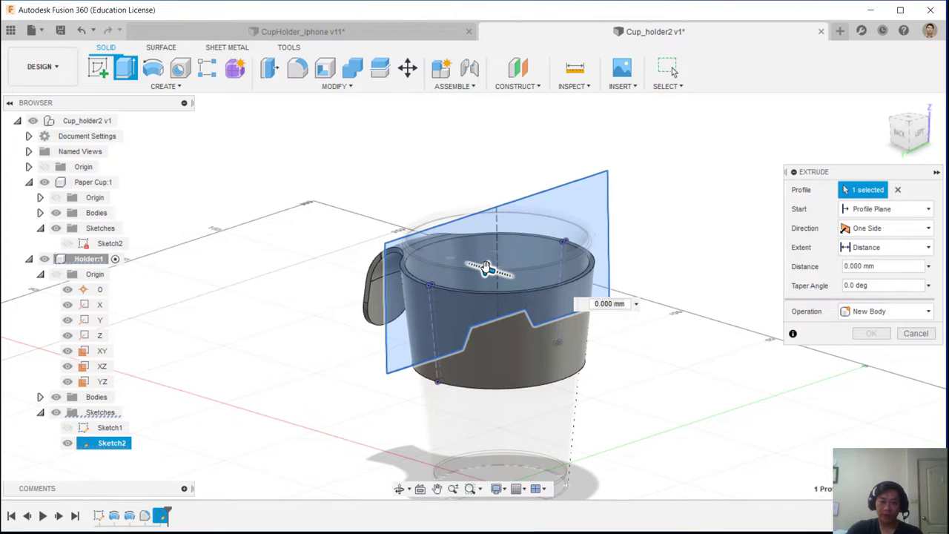
pyautogui.moveTo(488, 270); pyautogui.dragTo(663, 387)
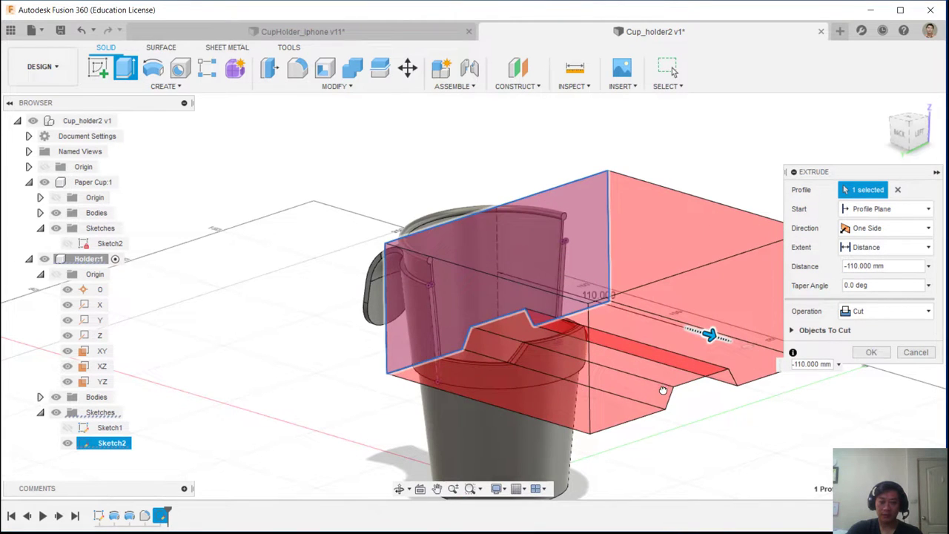
# Exclude the Paper Cup body from the objects of the extrude cut, leaving only the Holder body selected
pyautogui.moveTo(770, 369); pyautogui.dragTo(665, 343, button='middle')
pyautogui.keyDown('shift'); pyautogui.moveTo(473, 366); pyautogui.dragTo(282, 172, button='middle'); pyautogui.keyUp('shift')
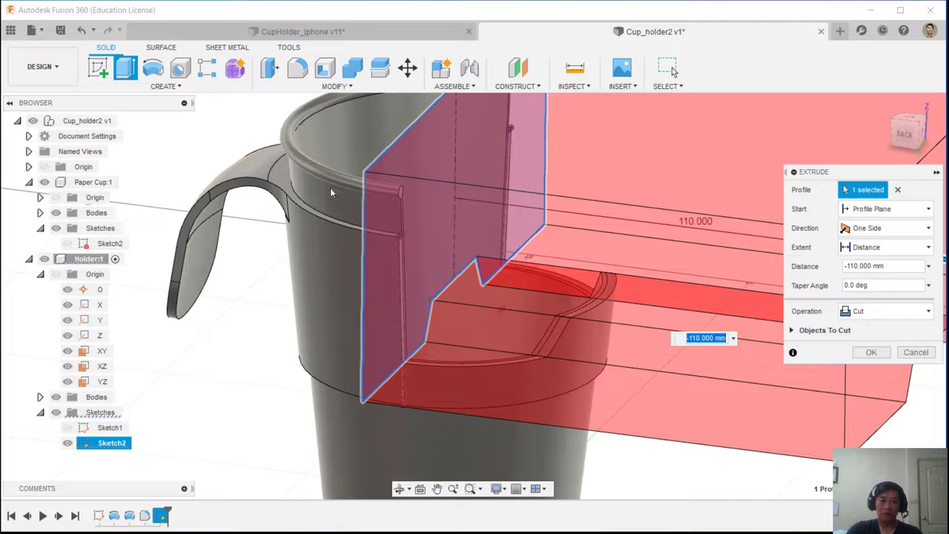
pyautogui.keyDown('shift'); pyautogui.moveTo(364, 173); pyautogui.dragTo(350, 145, button='middle'); pyautogui.keyUp('shift')
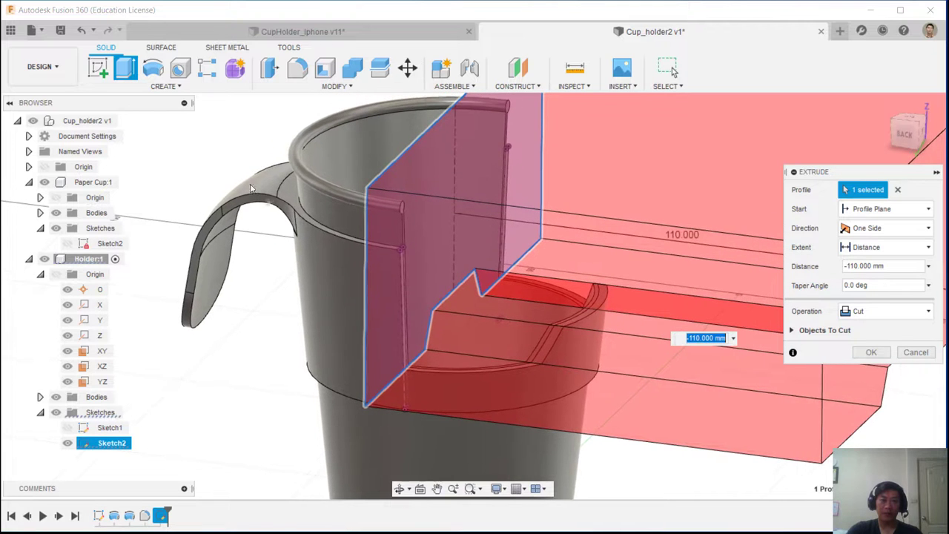
pyautogui.keyDown('shift'); pyautogui.moveTo(269, 210); pyautogui.dragTo(430, 215, button='middle'); pyautogui.keyUp('shift')
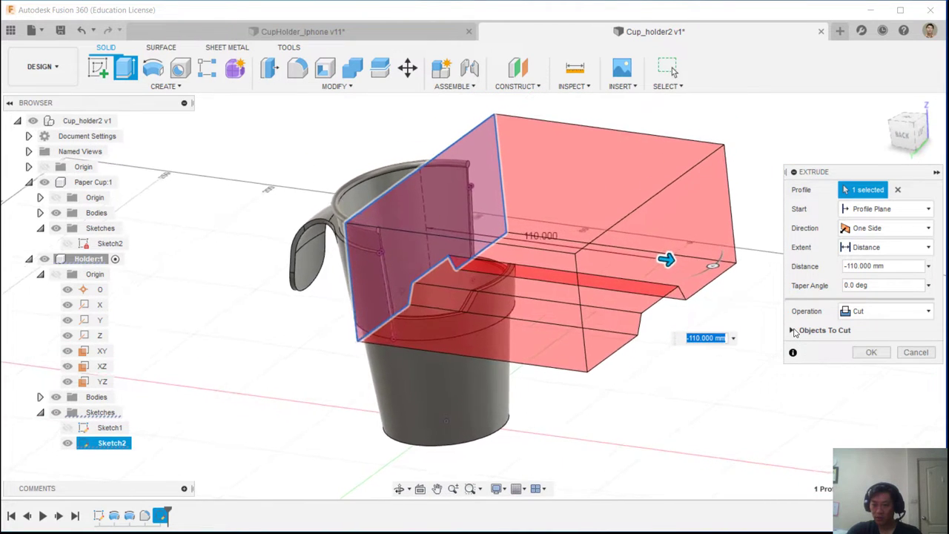
pyautogui.click(792, 331)
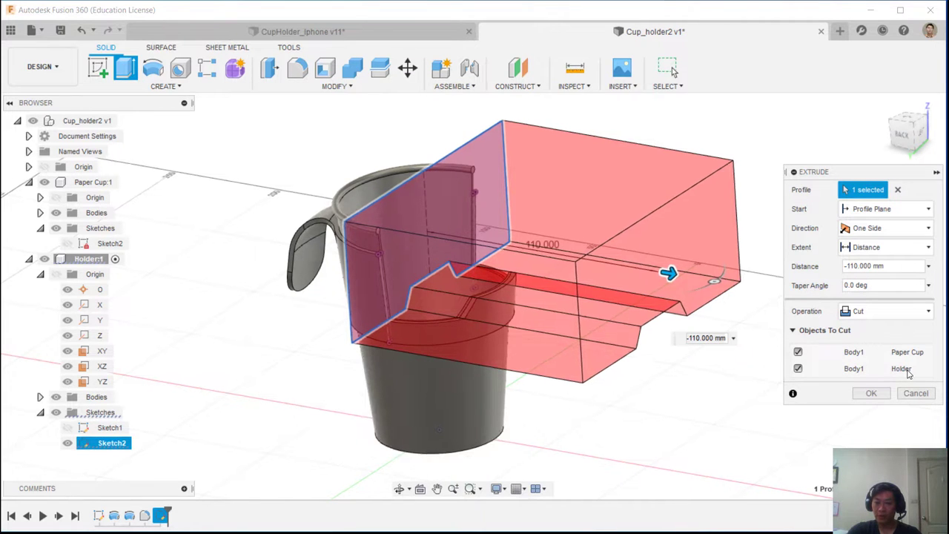
pyautogui.click(799, 354)
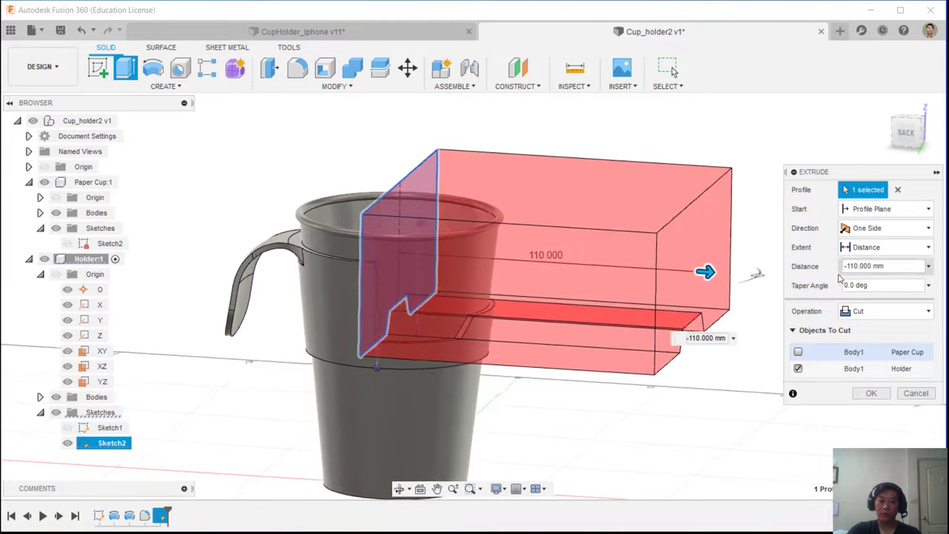
# Set the cut's extent to All and complete the extrusion through the holder wall
pyautogui.click(926, 249)
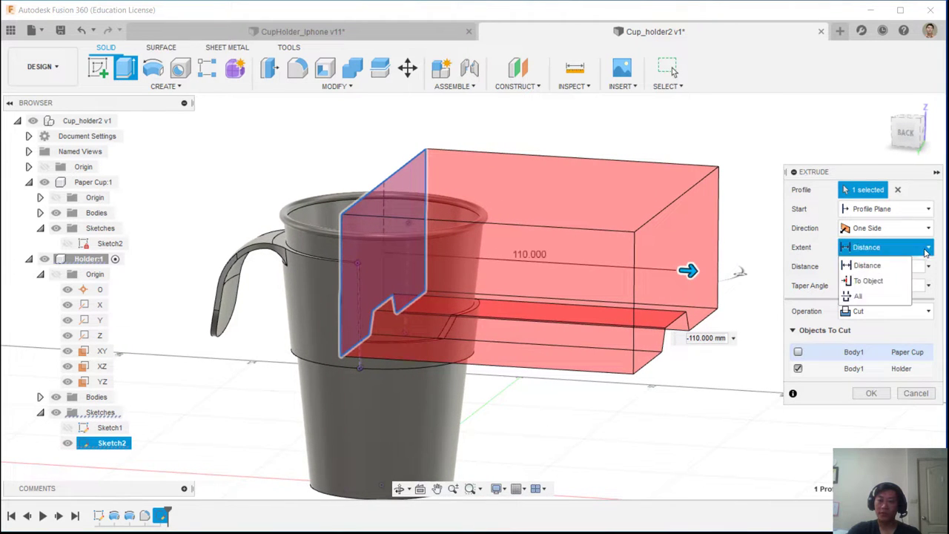
pyautogui.click(874, 298)
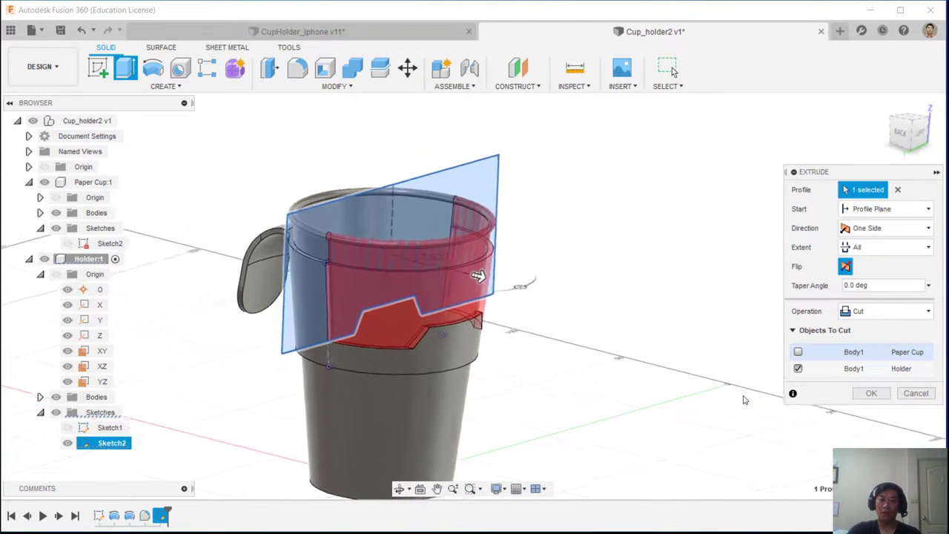
pyautogui.click(873, 394)
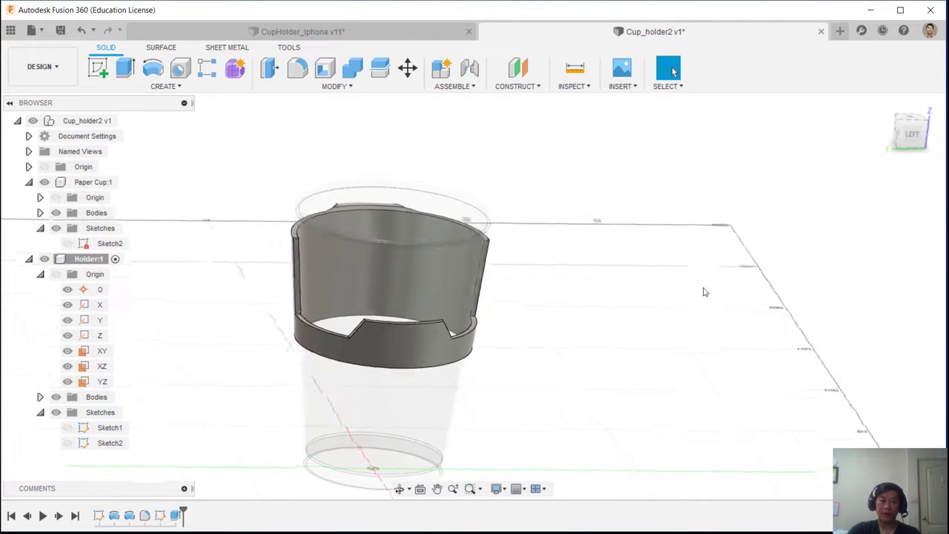
# Start a Draft with the opening's horizontal bottom face on the back side of the holder as pull direction
pyautogui.keyDown('shift'); pyautogui.moveTo(705, 292); pyautogui.dragTo(524, 218, button='middle'); pyautogui.keyUp('shift')
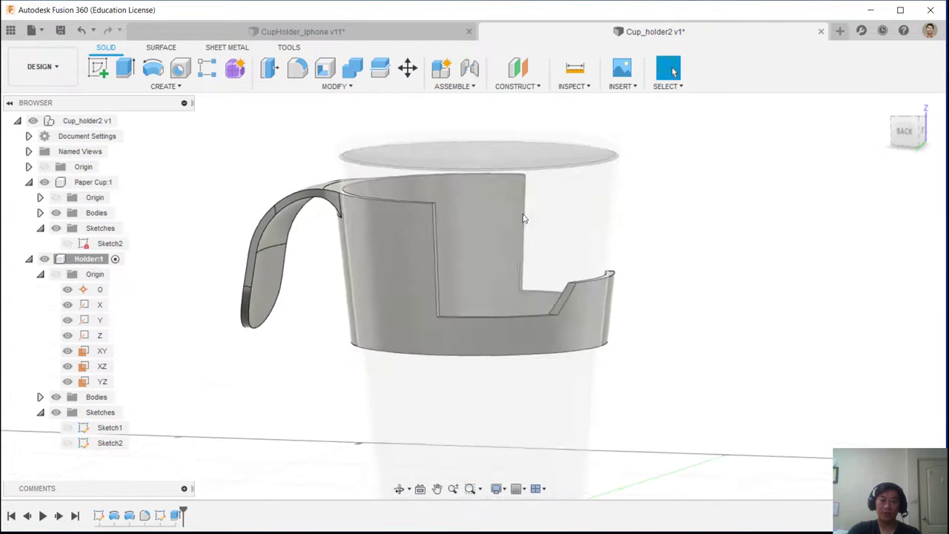
pyautogui.keyDown('shift'); pyautogui.moveTo(513, 256); pyautogui.dragTo(442, 208, button='middle'); pyautogui.keyUp('shift')
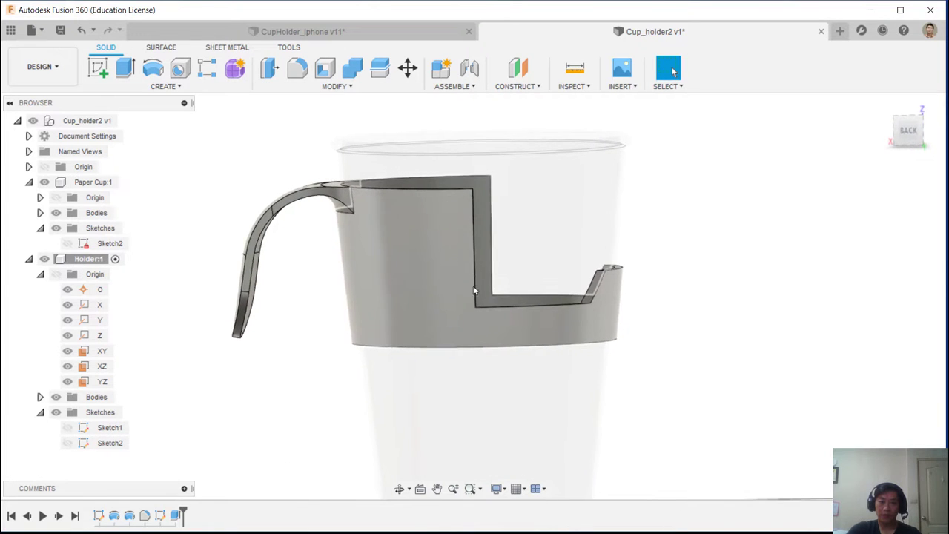
pyautogui.keyDown('shift'); pyautogui.moveTo(461, 260); pyautogui.dragTo(333, 100, button='middle'); pyautogui.keyUp('shift')
pyautogui.click(334, 86)
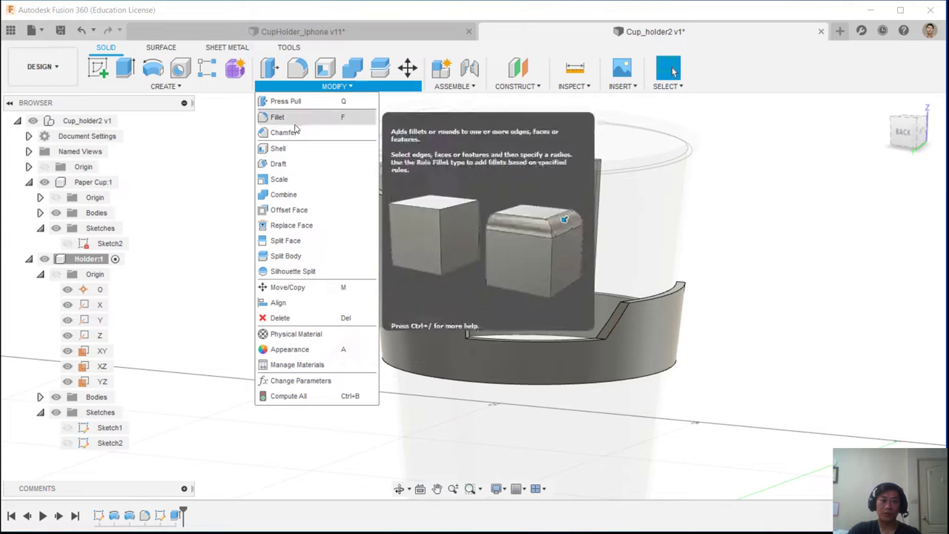
pyautogui.click(273, 169)
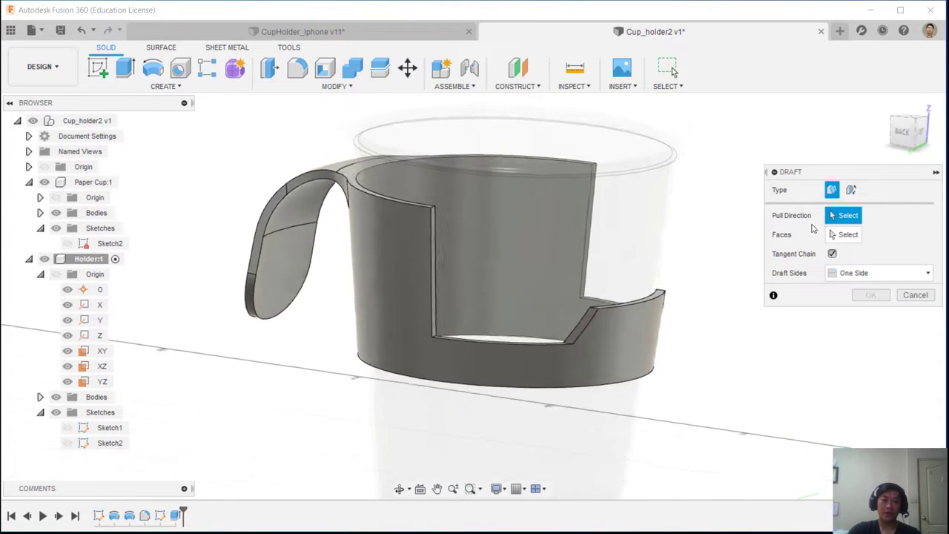
pyautogui.keyDown('shift'); pyautogui.moveTo(445, 356); pyautogui.dragTo(368, 343, button='middle'); pyautogui.keyUp('shift')
pyautogui.scroll(3, 334, 360)
pyautogui.scroll(2, 319, 363)
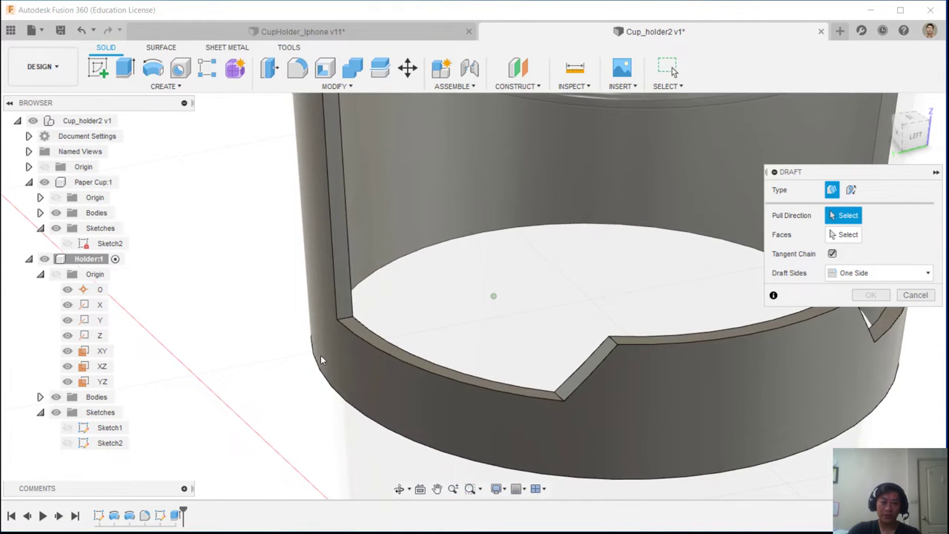
pyautogui.click(356, 327)
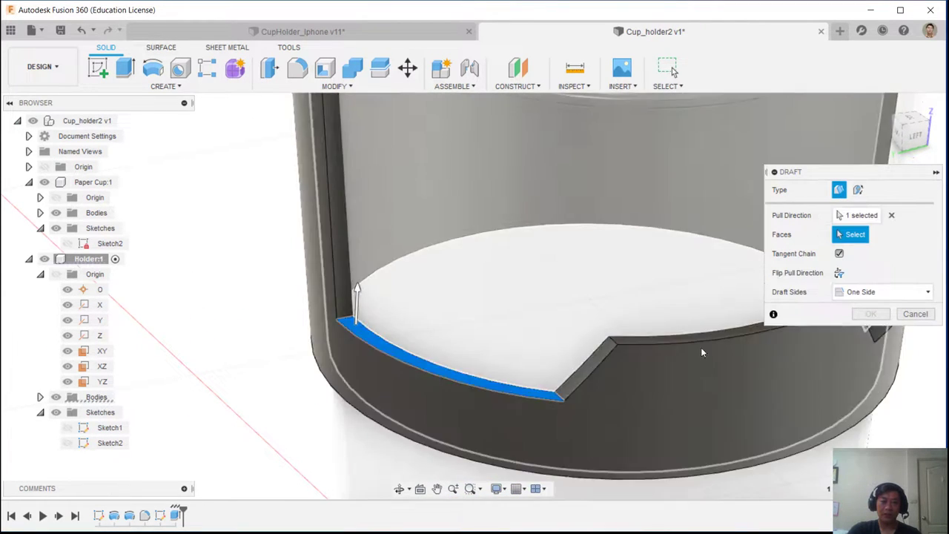
# Draft the opening's vertical side face on the back side by 10 degrees, one-sided, so the opening widens upward
pyautogui.keyDown('shift'); pyautogui.moveTo(702, 352); pyautogui.dragTo(625, 208, button='middle'); pyautogui.keyUp('shift')
pyautogui.scroll(3, 561, 184)
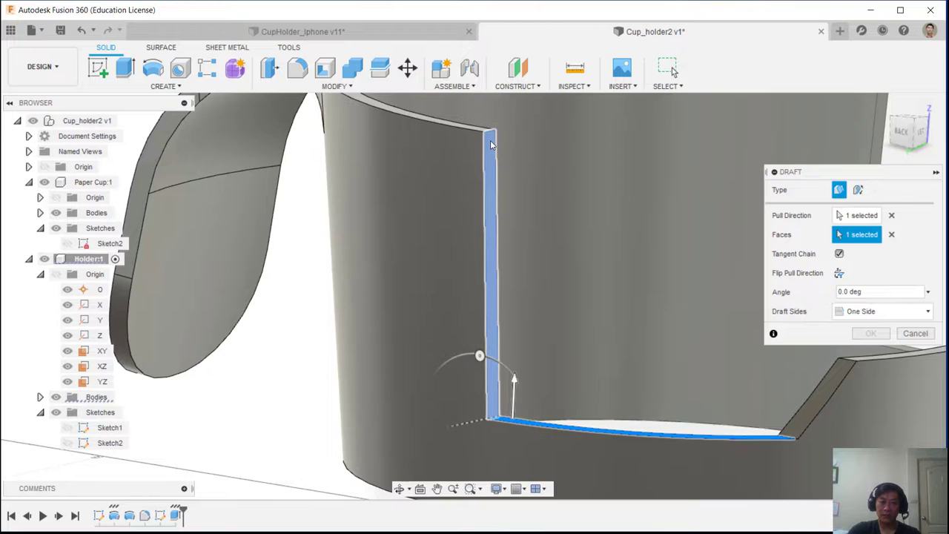
pyautogui.keyDown('shift'); pyautogui.moveTo(491, 144); pyautogui.dragTo(482, 360, button='middle'); pyautogui.keyUp('shift')
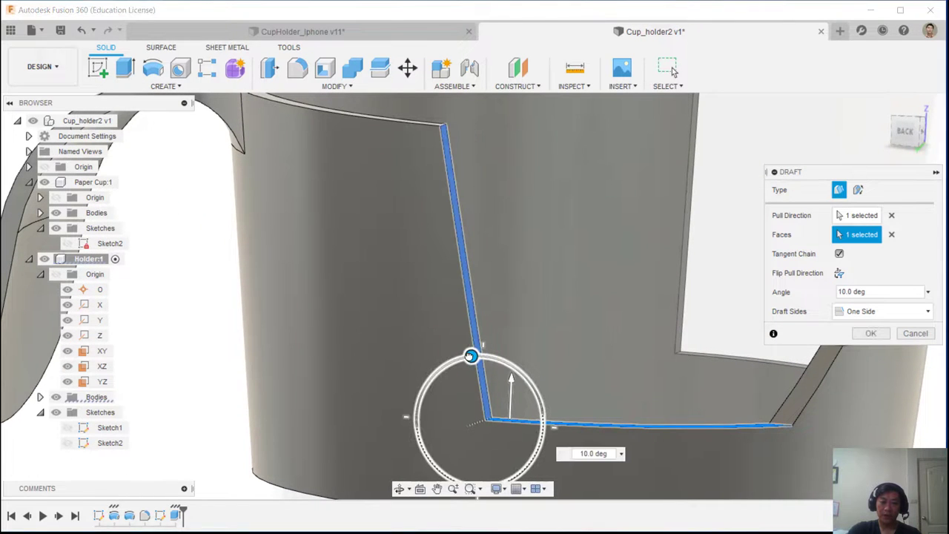
pyautogui.keyDown('shift'); pyautogui.moveTo(512, 373); pyautogui.dragTo(842, 274, button='middle'); pyautogui.keyUp('shift')
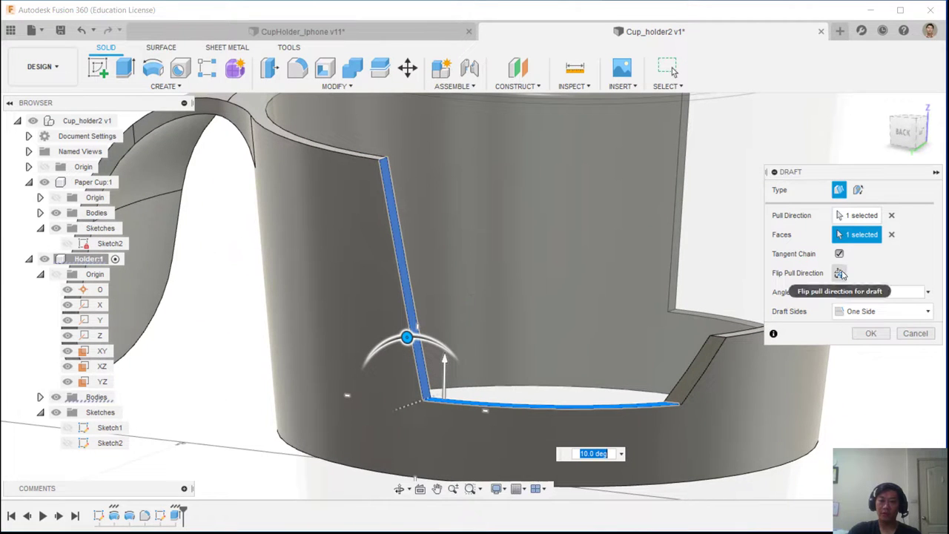
pyautogui.click(842, 276)
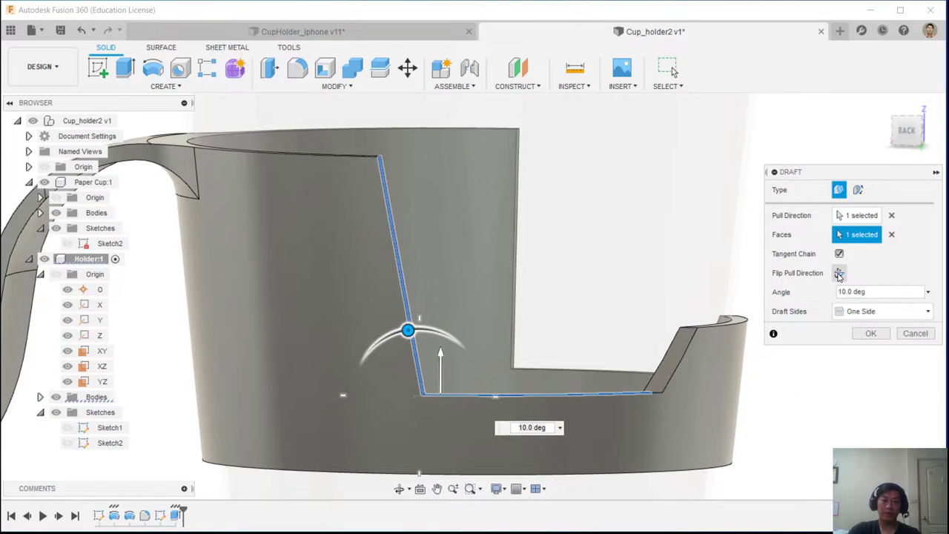
pyautogui.click(883, 313)
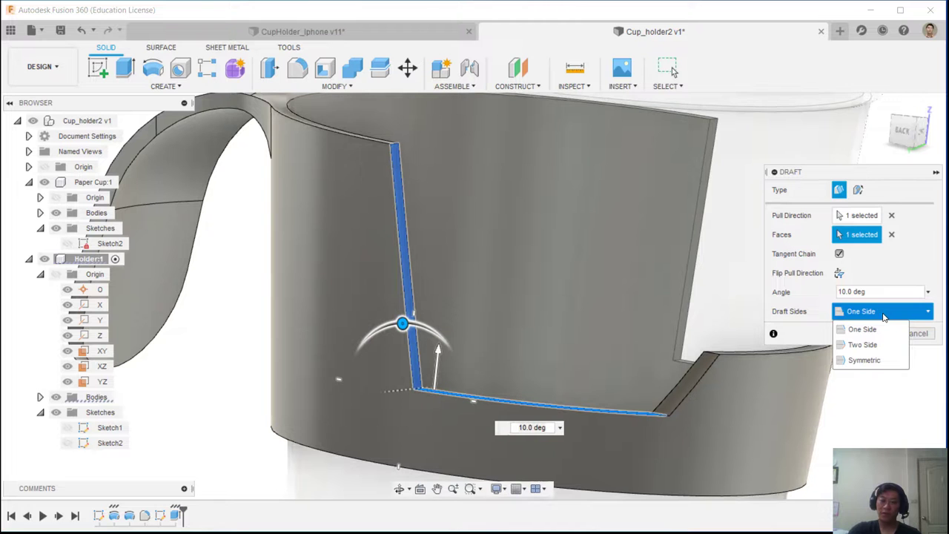
pyautogui.keyDown('shift'); pyautogui.moveTo(582, 249); pyautogui.dragTo(506, 429, button='middle'); pyautogui.keyUp('shift')
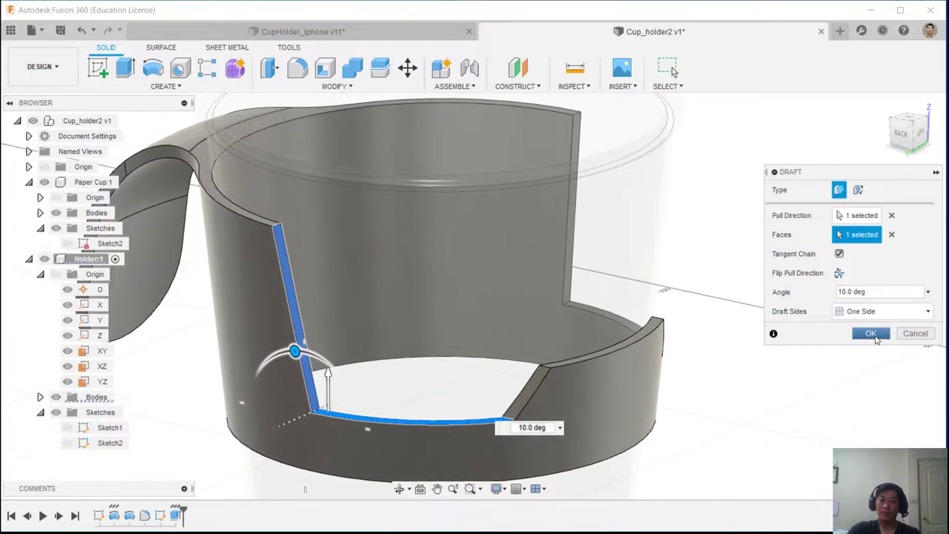
pyautogui.click(871, 334)
# Draft the opening's other vertical side face, on the front side, by 10 degrees relative to the adjoining bottom face
pyautogui.keyDown('shift'); pyautogui.moveTo(722, 395); pyautogui.dragTo(303, 84, button='middle'); pyautogui.keyUp('shift')
pyautogui.click(312, 86)
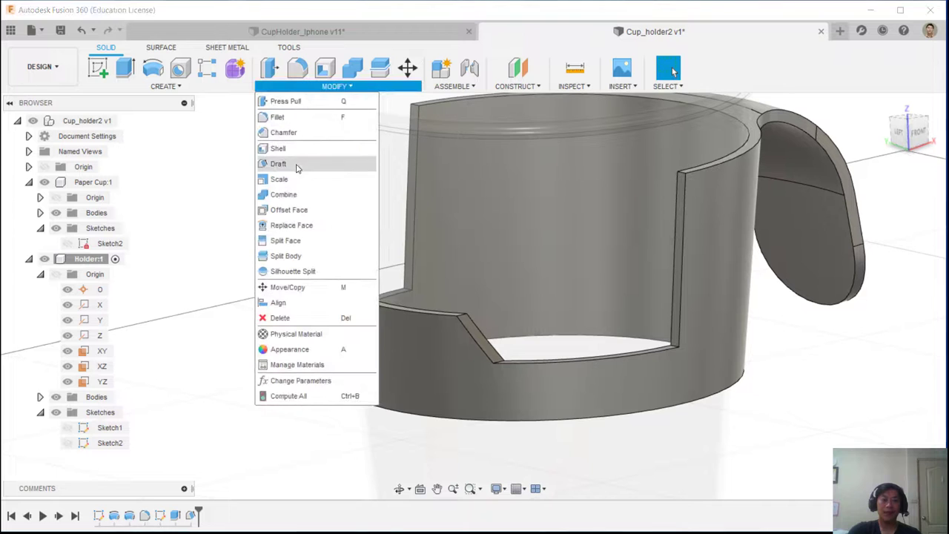
pyautogui.click(299, 171)
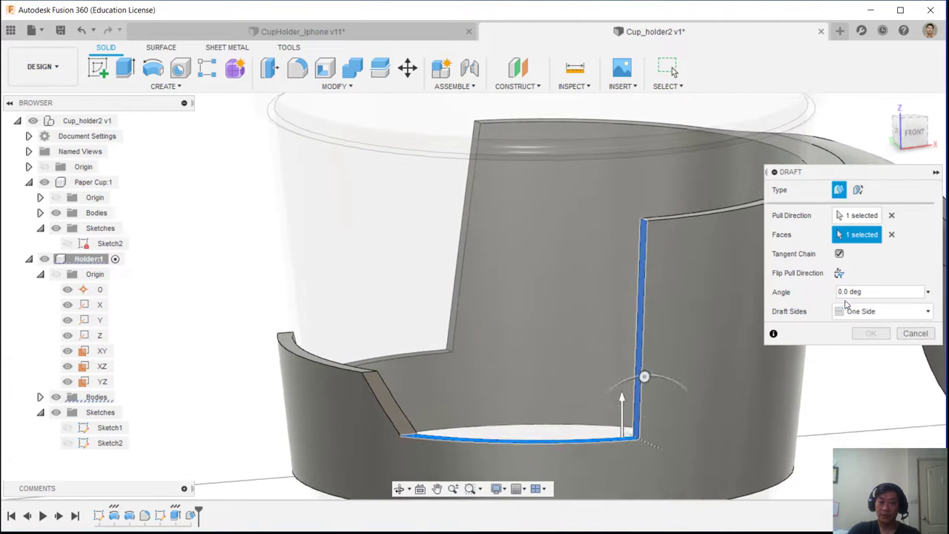
pyautogui.moveTo(647, 378); pyautogui.dragTo(656, 377)
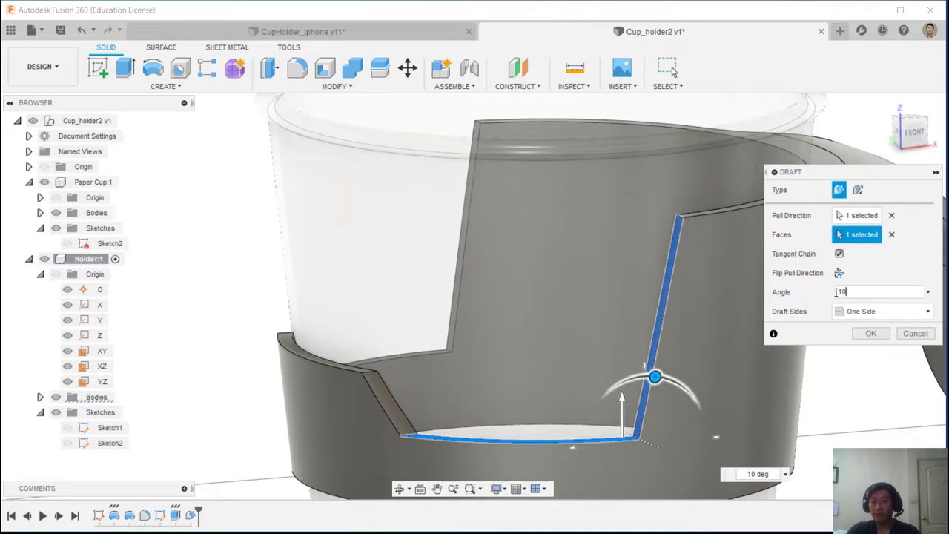
pyautogui.click(881, 330)
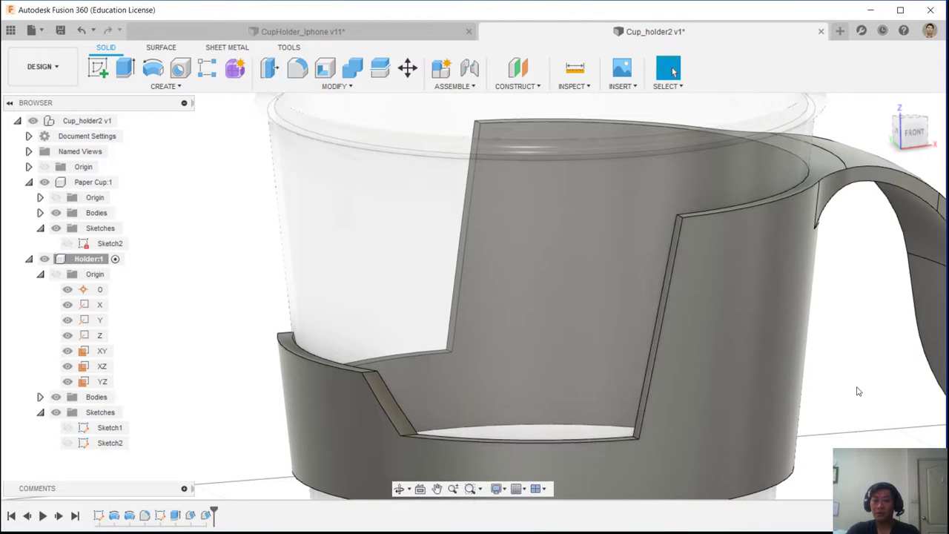
# Fillet the two upper corner edges of the opening with a 3 mm radius and keep the command open for another set
pyautogui.scroll(-3, 651, 285)
pyautogui.moveTo(715, 297); pyautogui.dragTo(324, 158, button='middle')
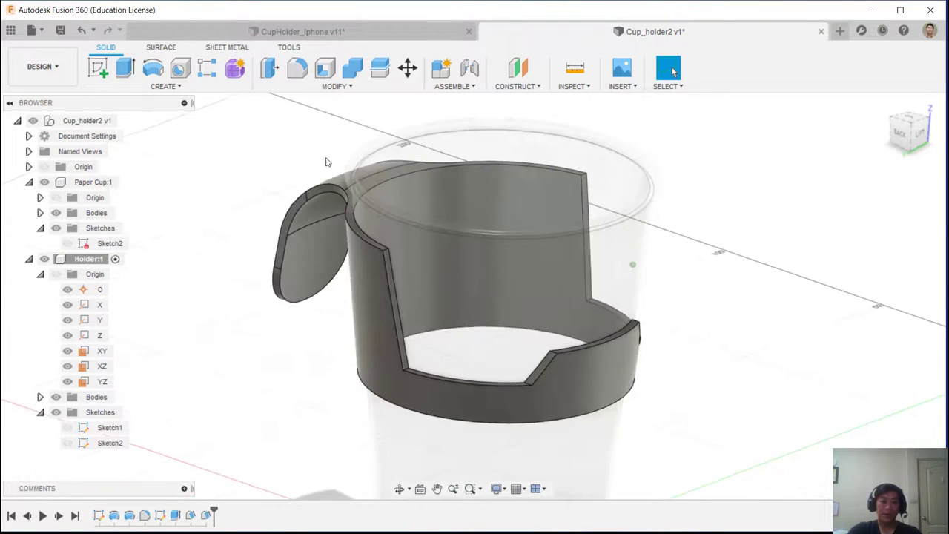
pyautogui.click(297, 69)
pyautogui.scroll(5, 390, 250)
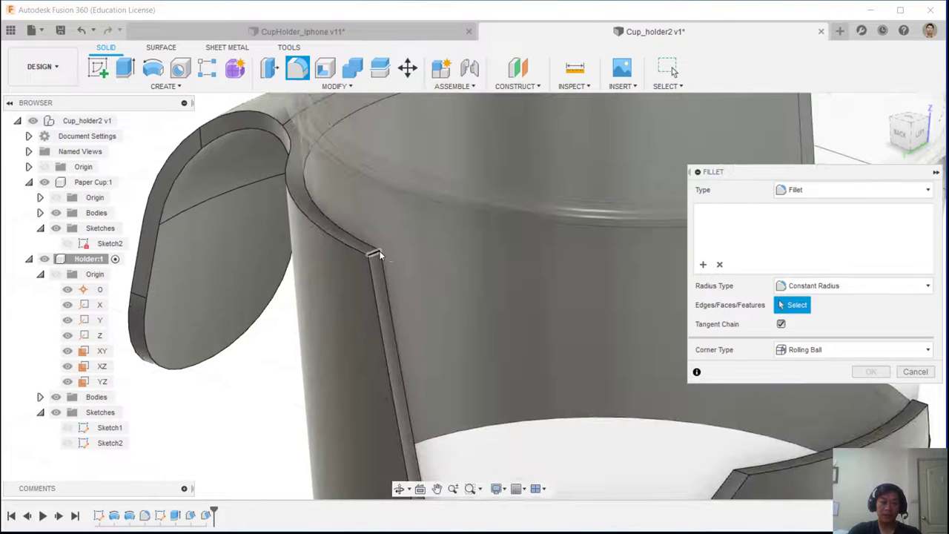
pyautogui.click(381, 251)
pyautogui.keyDown('shift'); pyautogui.moveTo(381, 252); pyautogui.dragTo(636, 218, button='middle'); pyautogui.keyUp('shift')
pyautogui.click(636, 217)
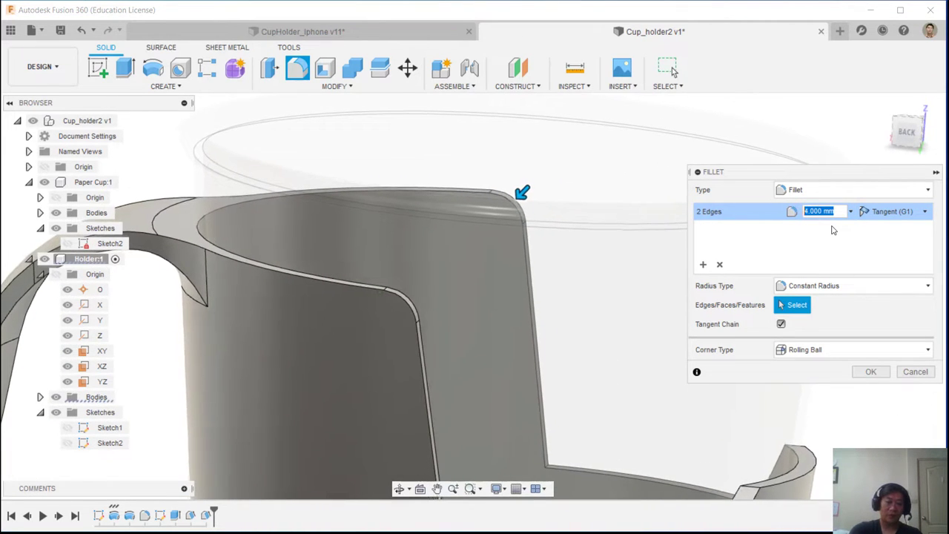
pyautogui.keyDown('shift'); pyautogui.moveTo(832, 230); pyautogui.dragTo(814, 262, button='middle'); pyautogui.keyUp('shift')
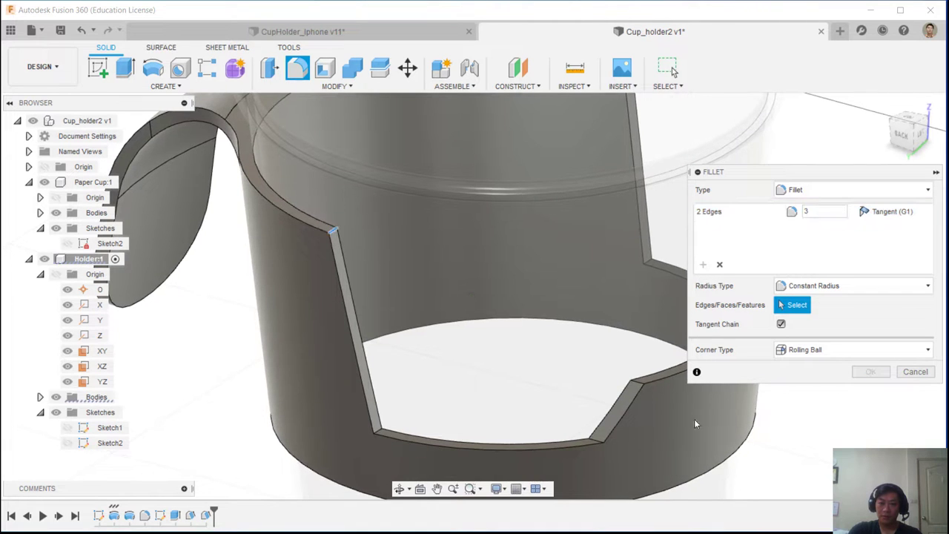
# Add a second fillet set with the opening's two lower corner edges and the four corner edges of the trapezoidal step
pyautogui.click(373, 429)
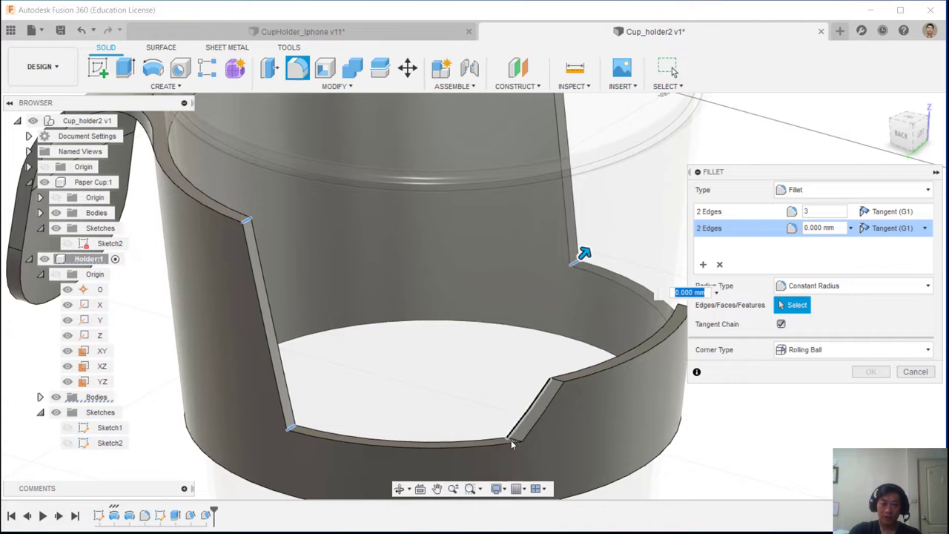
pyautogui.click(516, 440)
pyautogui.keyDown('shift'); pyautogui.moveTo(667, 361); pyautogui.dragTo(416, 415, button='middle'); pyautogui.keyUp('shift')
pyautogui.keyDown('shift'); pyautogui.moveTo(672, 482); pyautogui.dragTo(454, 384, button='middle'); pyautogui.keyUp('shift')
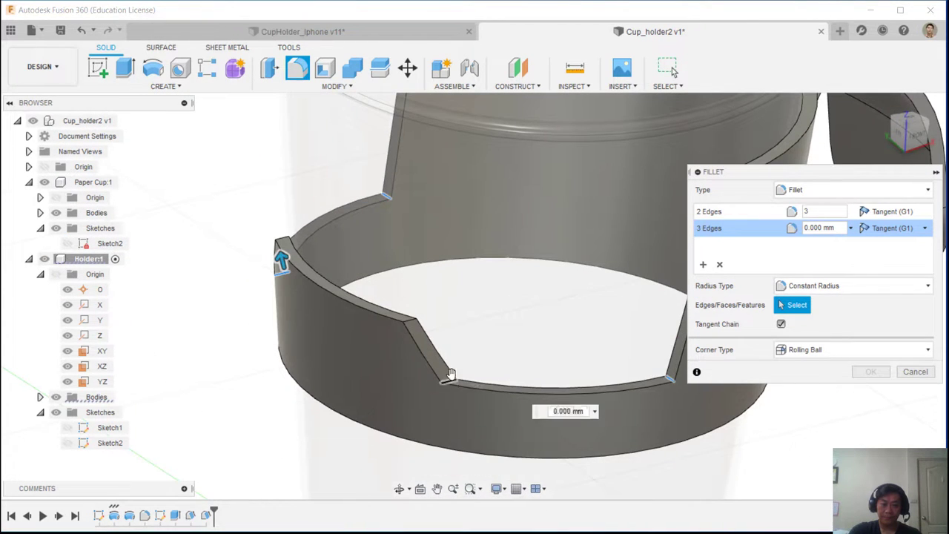
pyautogui.click(409, 325)
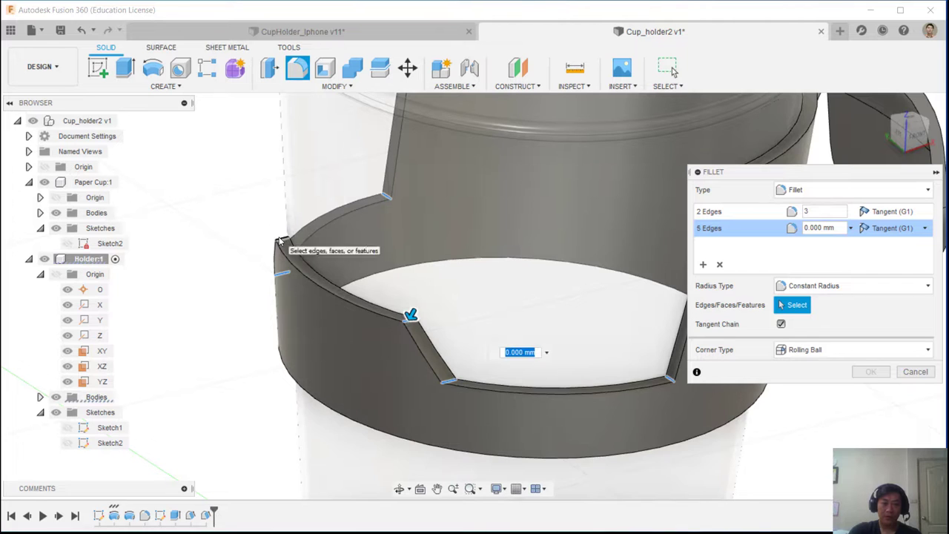
pyautogui.click(280, 241)
# Set the radius of the six-edge fillet set to 4 mm and apply the fillets
pyautogui.keyDown('shift'); pyautogui.moveTo(282, 242); pyautogui.dragTo(843, 239, button='middle'); pyautogui.keyUp('shift')
pyautogui.keyDown('shift'); pyautogui.moveTo(330, 360); pyautogui.dragTo(328, 321, button='middle'); pyautogui.keyUp('shift')
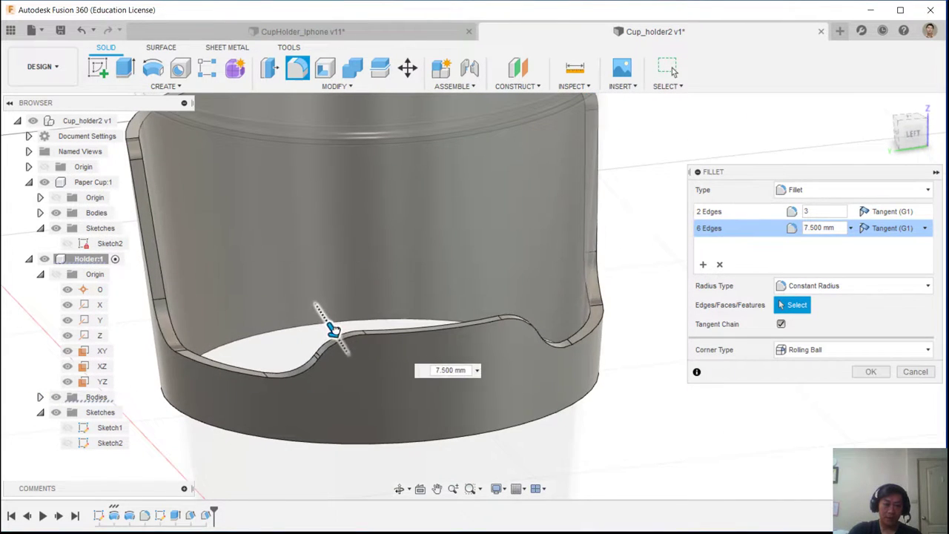
pyautogui.keyDown('shift'); pyautogui.moveTo(330, 326); pyautogui.dragTo(571, 361, button='middle'); pyautogui.keyUp('shift')
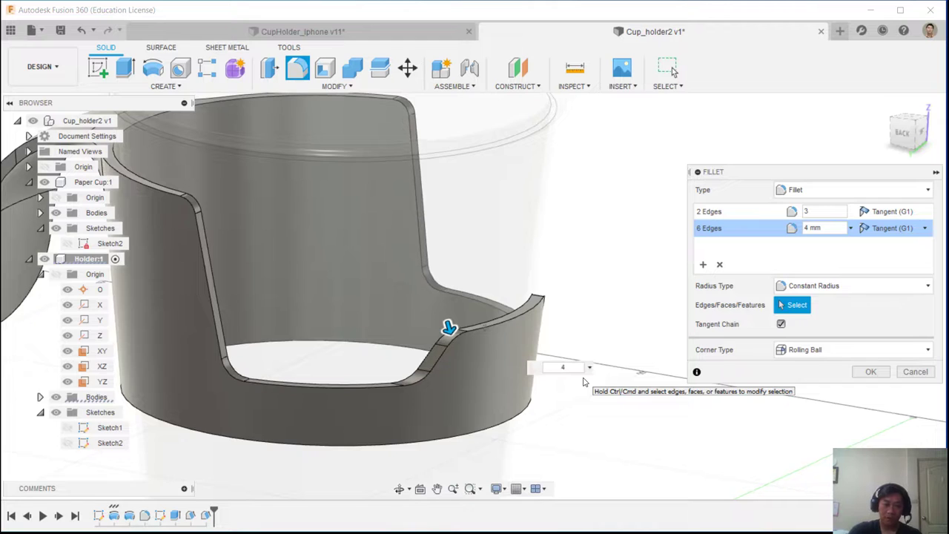
pyautogui.keyDown('shift'); pyautogui.moveTo(584, 382); pyautogui.dragTo(856, 378, button='middle'); pyautogui.keyUp('shift')
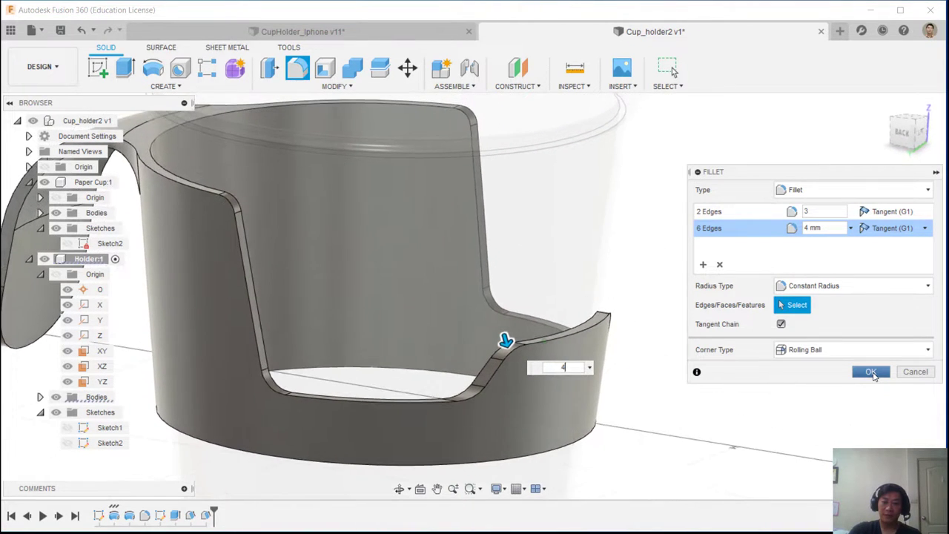
pyautogui.click(872, 372)
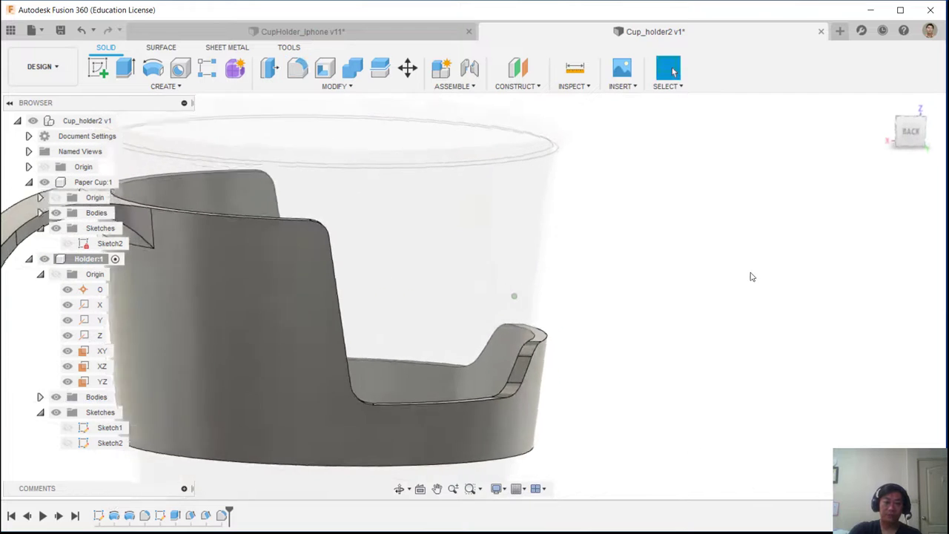
# Start a 0.5 mm fillet on the edge loops running around the holder's rim, opening and handle
pyautogui.keyDown('shift'); pyautogui.moveTo(710, 319); pyautogui.dragTo(359, 202, button='middle'); pyautogui.keyUp('shift')
pyautogui.press('f')
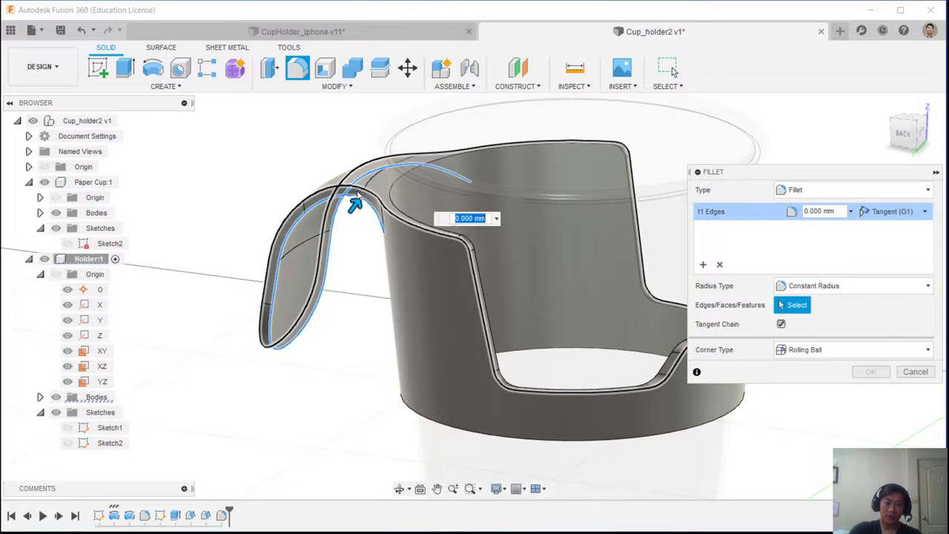
pyautogui.click(358, 195)
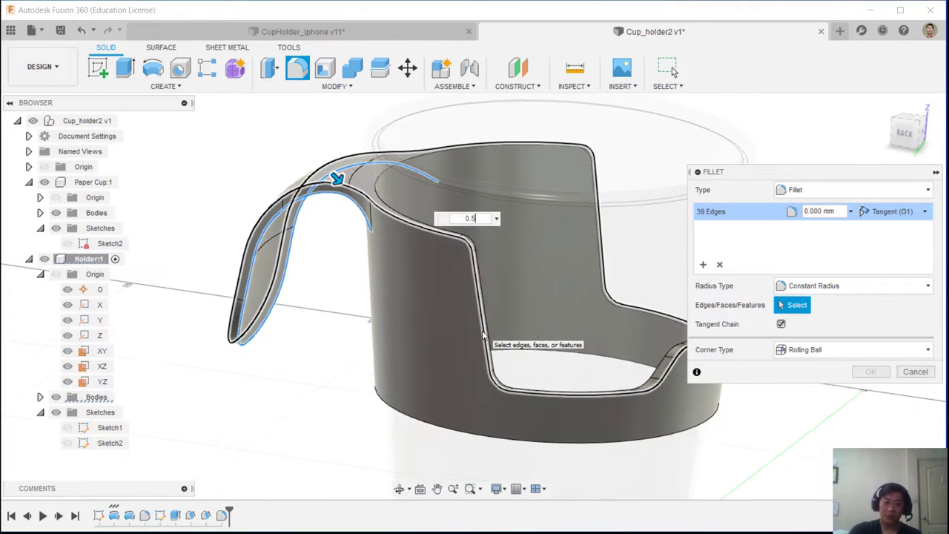
pyautogui.keyDown('shift'); pyautogui.moveTo(482, 335); pyautogui.dragTo(494, 351, button='middle'); pyautogui.keyUp('shift')
pyautogui.keyDown('shift'); pyautogui.moveTo(686, 378); pyautogui.dragTo(227, 180, button='middle'); pyautogui.keyUp('shift')
pyautogui.scroll(5, 238, 166)
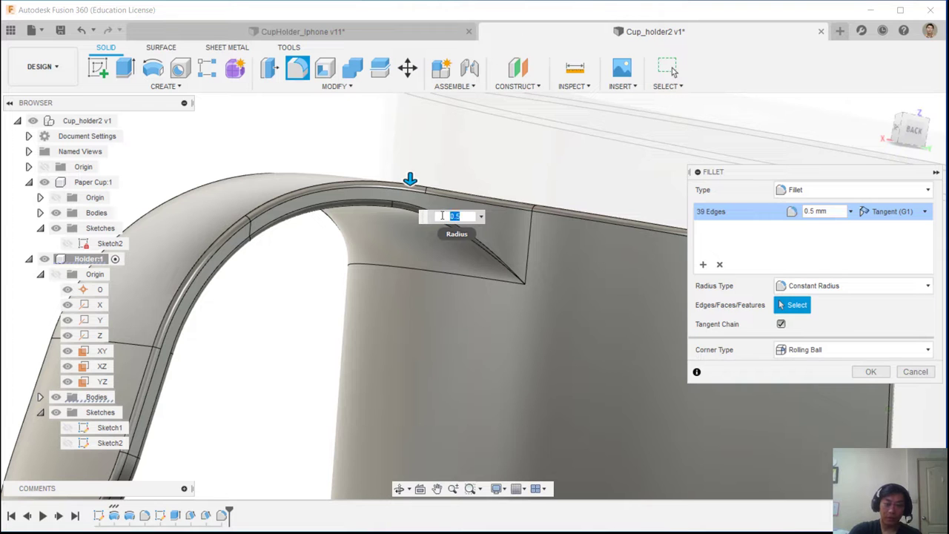
# Set the radius of the rim and handle edge fillet to 1 mm and apply it
pyautogui.press('Return')
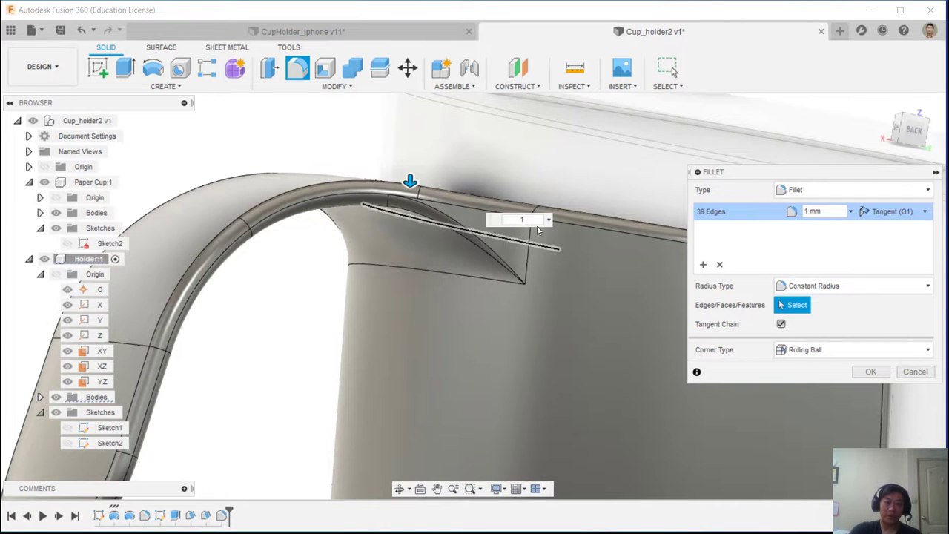
pyautogui.keyDown('shift'); pyautogui.moveTo(537, 226); pyautogui.dragTo(601, 296, button='middle'); pyautogui.keyUp('shift')
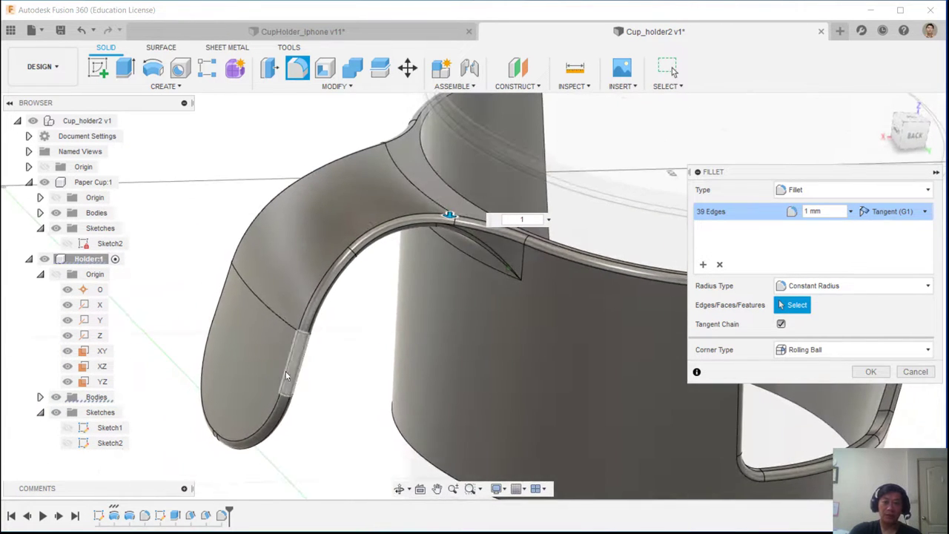
pyautogui.keyDown('shift'); pyautogui.moveTo(492, 395); pyautogui.dragTo(664, 399, button='middle'); pyautogui.keyUp('shift')
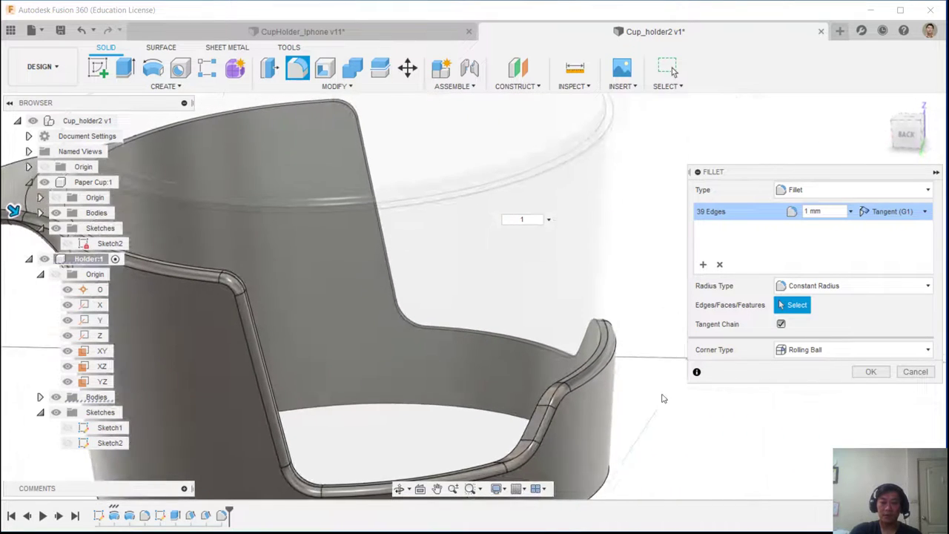
pyautogui.keyDown('shift'); pyautogui.moveTo(612, 371); pyautogui.dragTo(533, 353, button='middle'); pyautogui.keyUp('shift')
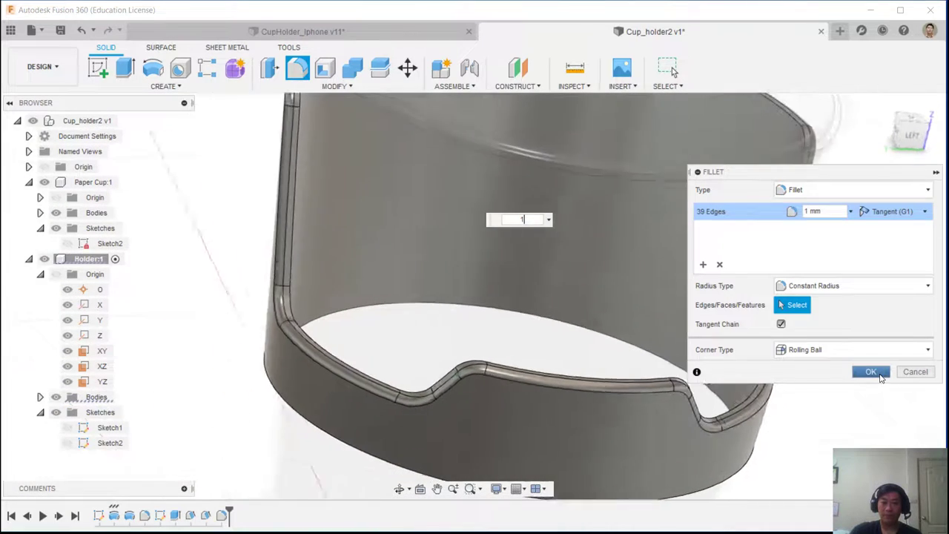
pyautogui.click(871, 371)
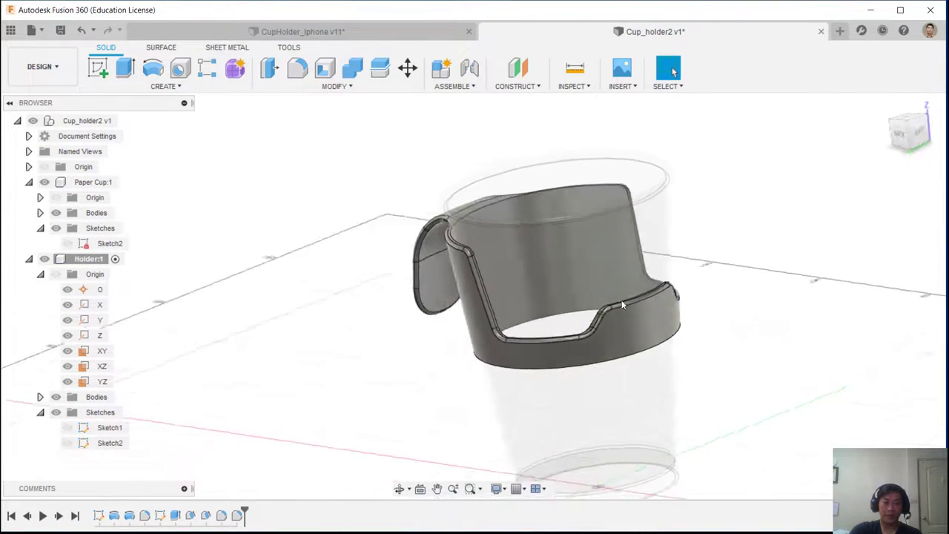
# Activate the top-level Cup_holder2 component and compare the model with the CupHolder_Iphone design
pyautogui.click(124, 121)
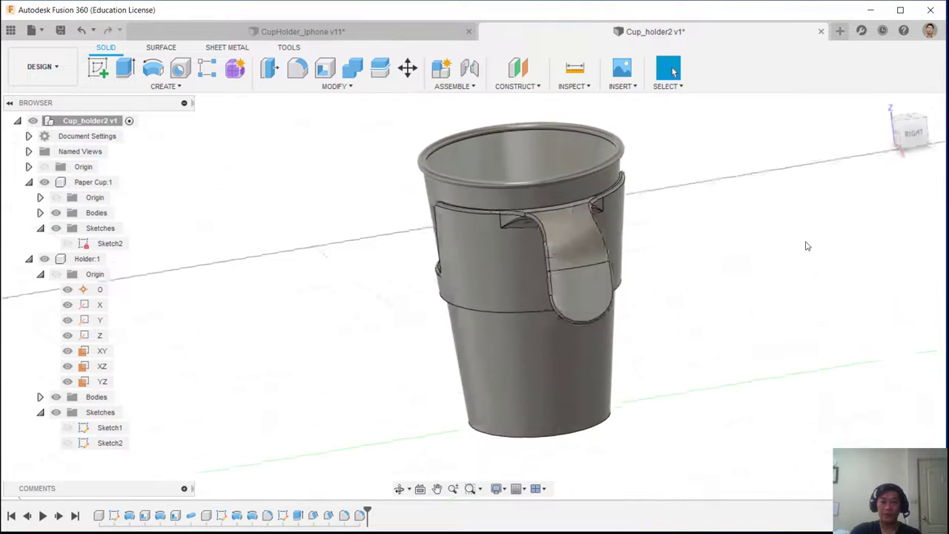
pyautogui.click(406, 29)
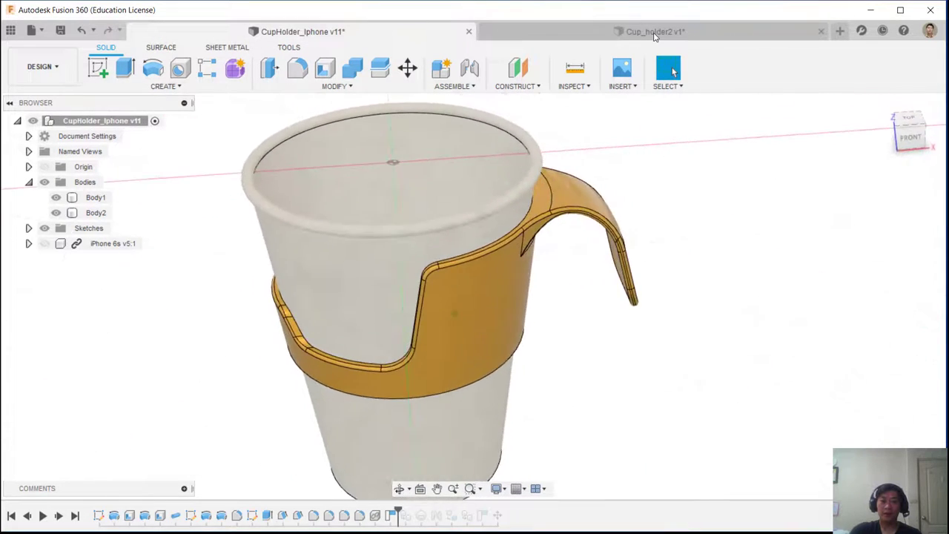
pyautogui.click(655, 33)
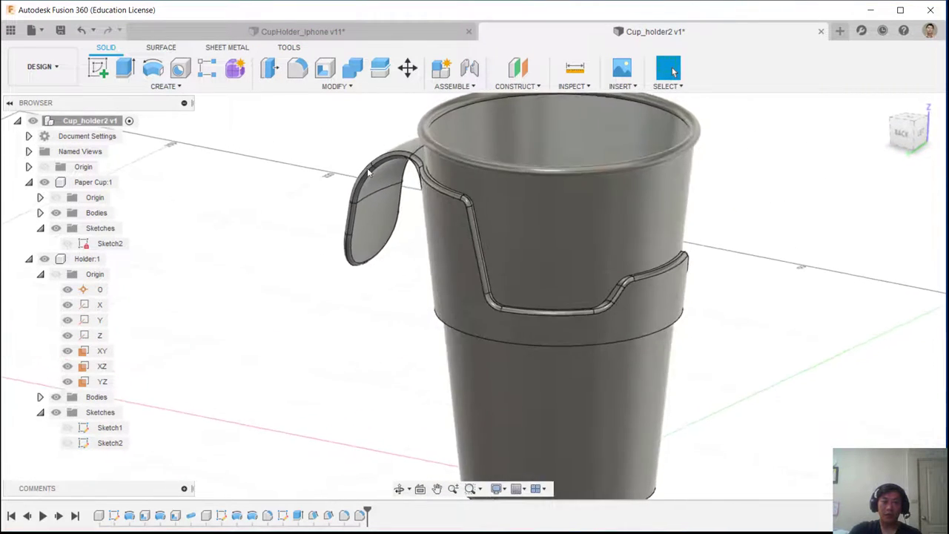
# Open the appearance settings for bodies and components and search the library for "paper"
pyautogui.click(296, 68)
pyautogui.press('Escape')
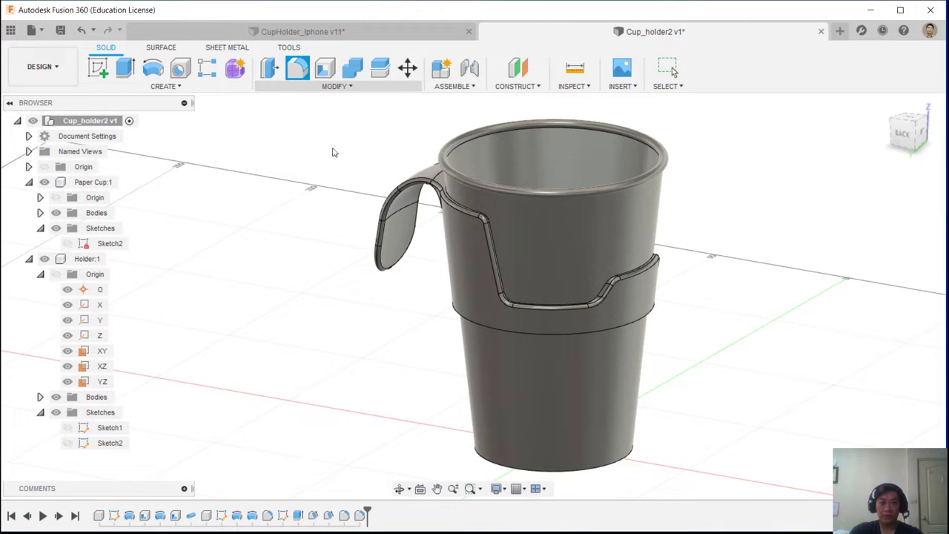
pyautogui.click(334, 86)
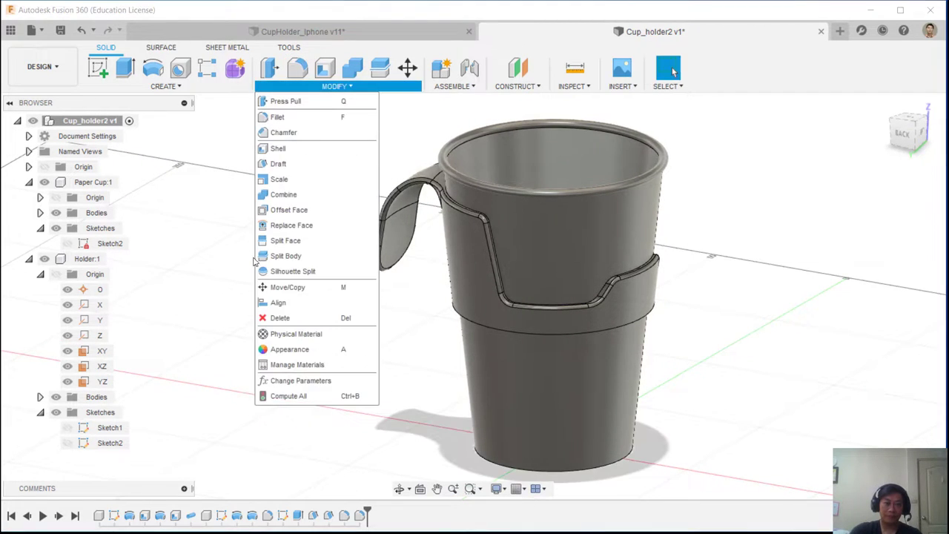
pyautogui.click(312, 350)
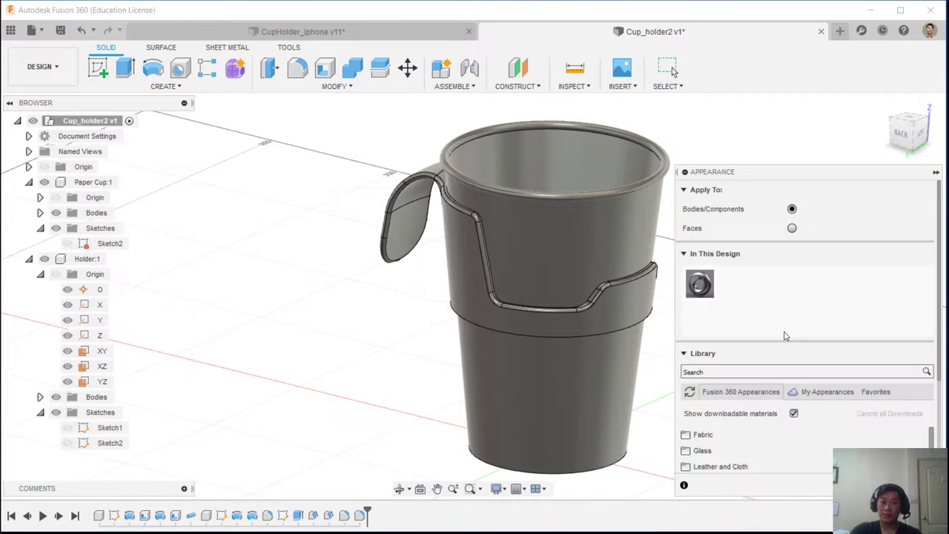
pyautogui.scroll(-3, 896, 286)
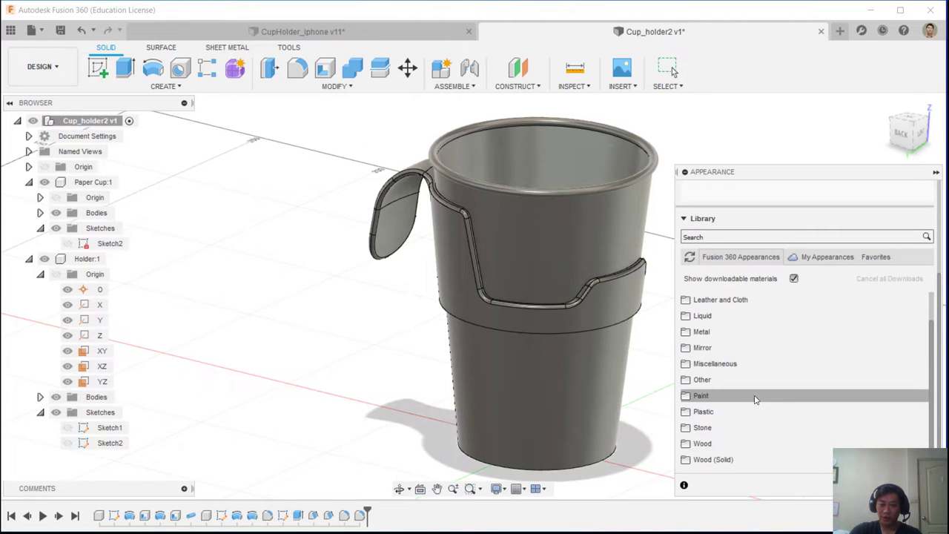
pyautogui.scroll(3, 790, 392)
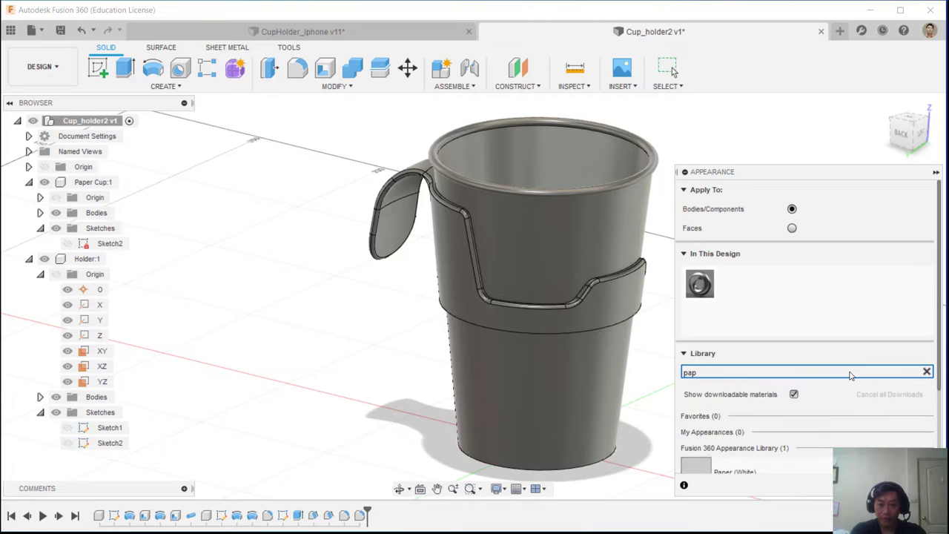
pyautogui.scroll(-2, 845, 349)
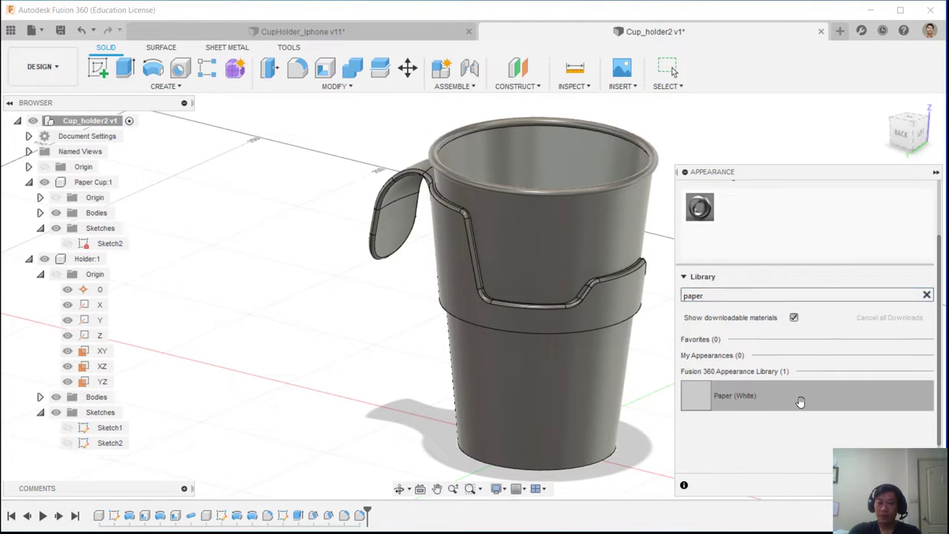
# Apply the Paper (White) appearance to the paper cup's body
pyautogui.moveTo(755, 357); pyautogui.dragTo(584, 248)
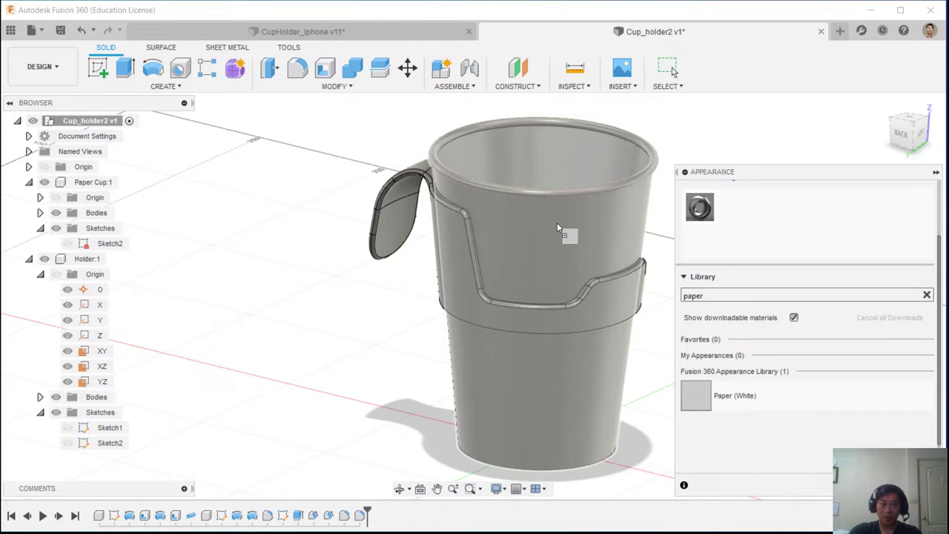
pyautogui.moveTo(557, 222); pyautogui.dragTo(555, 221)
pyautogui.moveTo(555, 221); pyautogui.dragTo(555, 226)
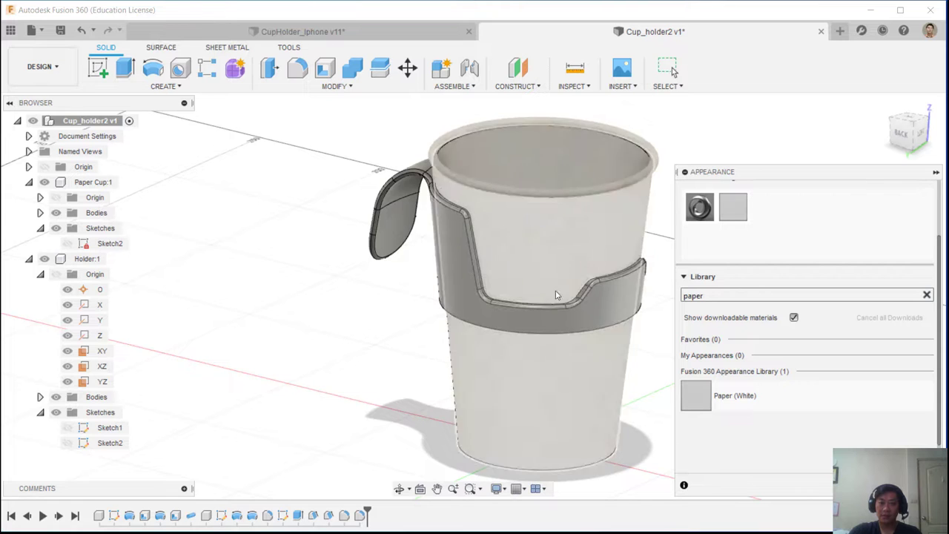
pyautogui.keyDown('shift'); pyautogui.moveTo(612, 279); pyautogui.dragTo(591, 264, button='middle'); pyautogui.keyUp('shift')
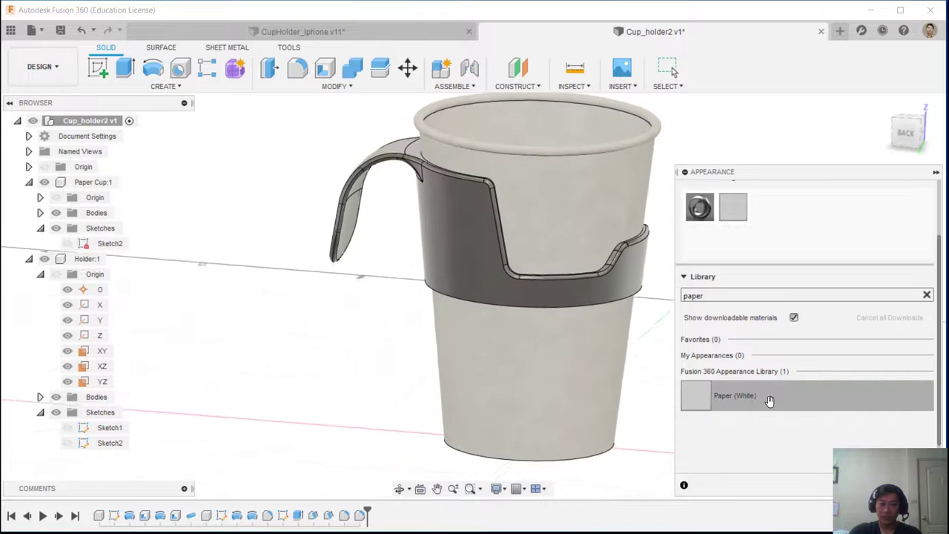
# Clear the appearance search, apply Plastic - Translucent Glossy (Red) to the holder, and close the appearance settings
pyautogui.click(927, 296)
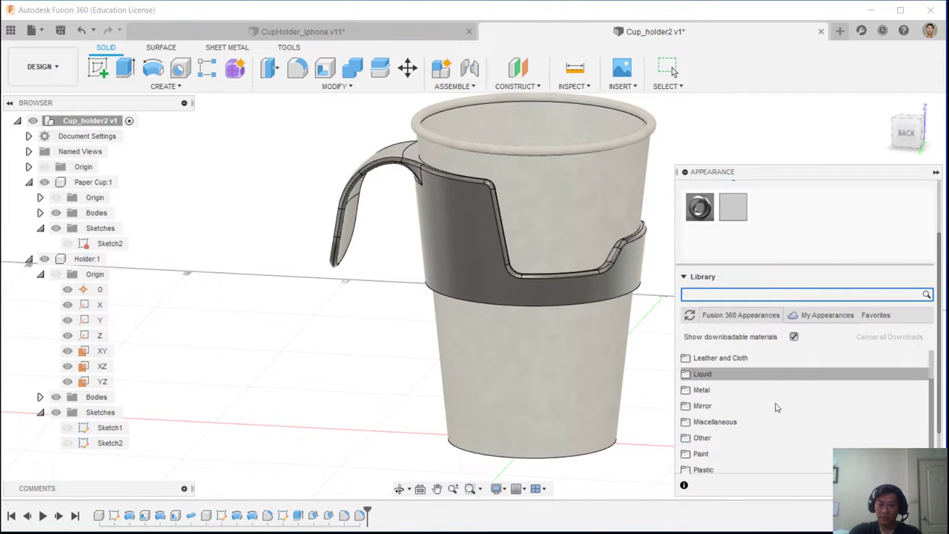
pyautogui.scroll(-1, 777, 407)
pyautogui.scroll(-3, 755, 406)
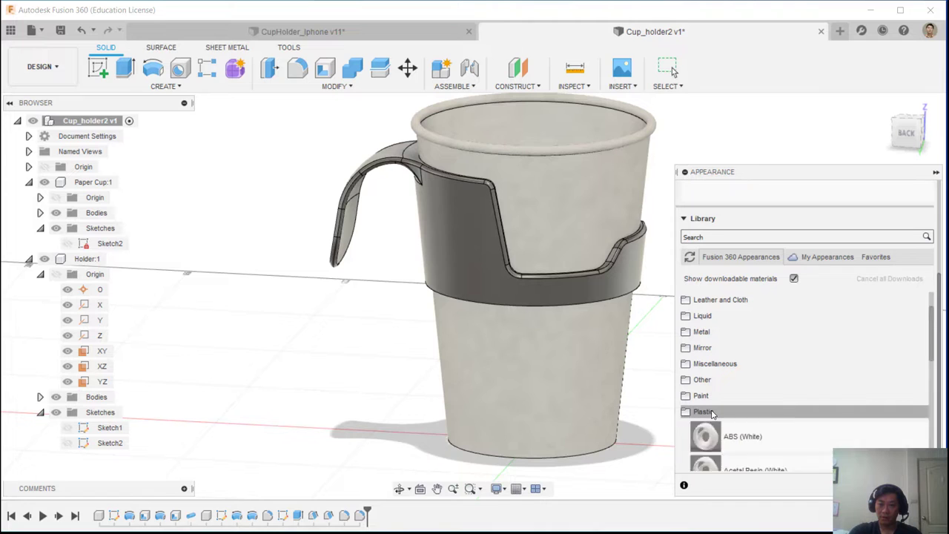
pyautogui.scroll(-10, 832, 373)
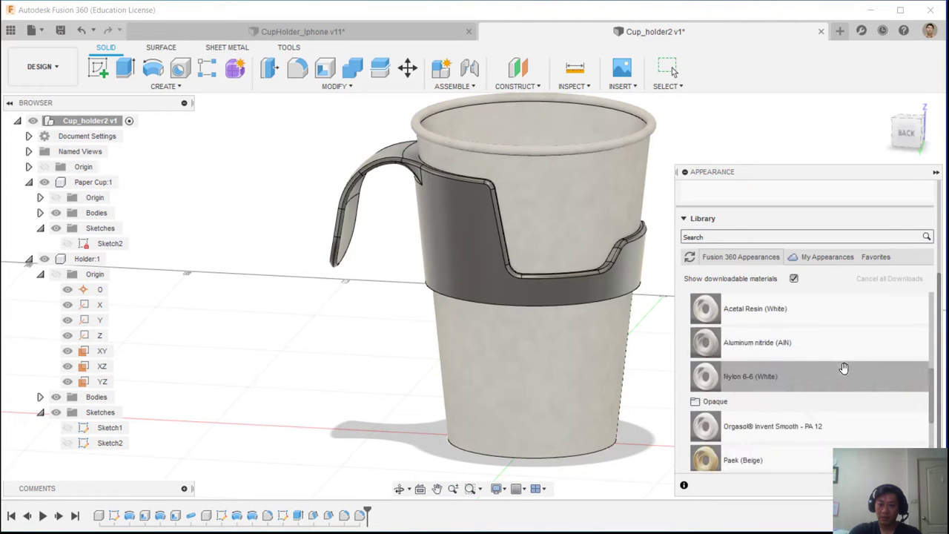
pyautogui.scroll(-3, 844, 368)
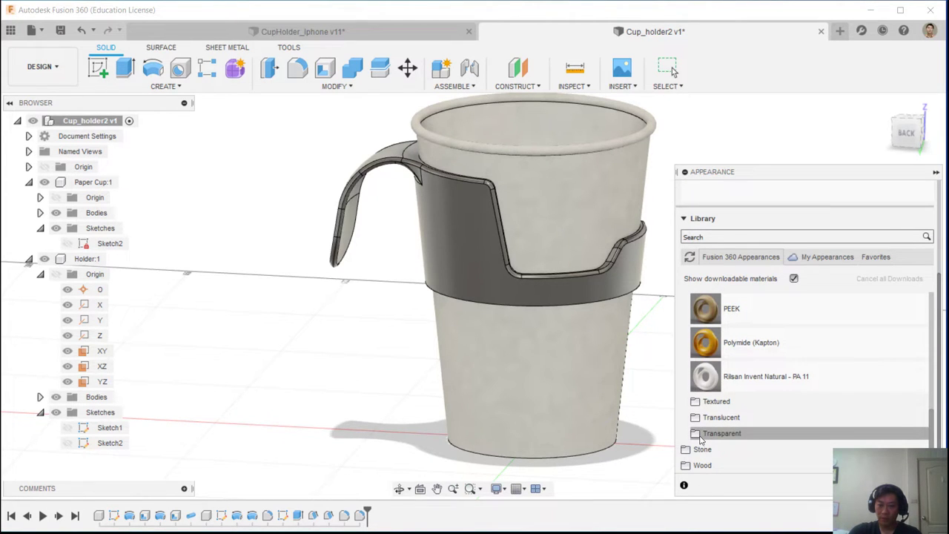
pyautogui.scroll(-3, 746, 374)
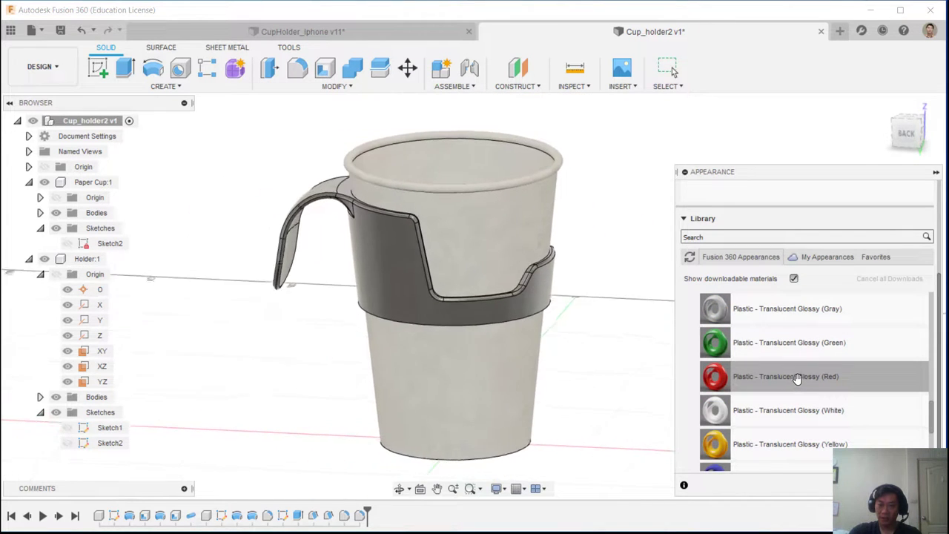
pyautogui.moveTo(796, 379); pyautogui.dragTo(376, 195)
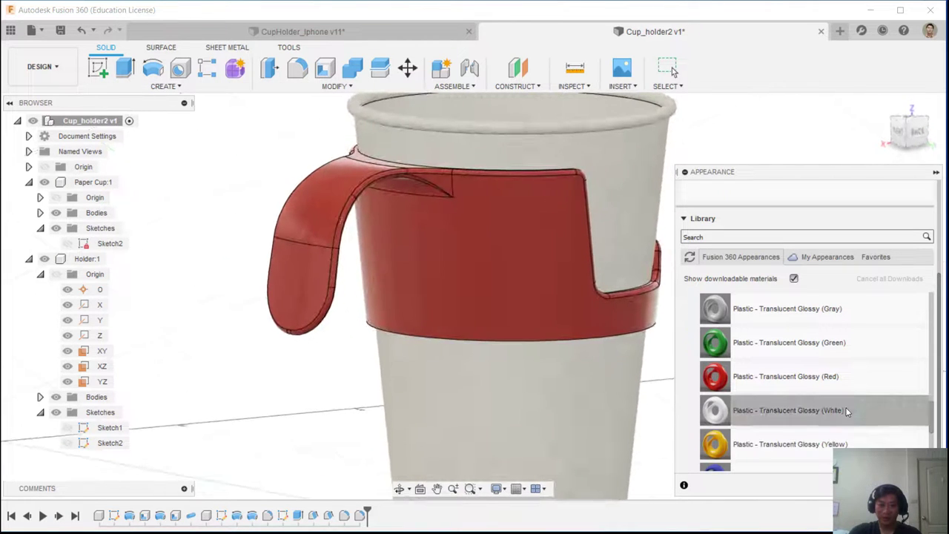
pyautogui.scroll(3, 848, 412)
pyautogui.scroll(-5, 847, 412)
pyautogui.scroll(1, 795, 400)
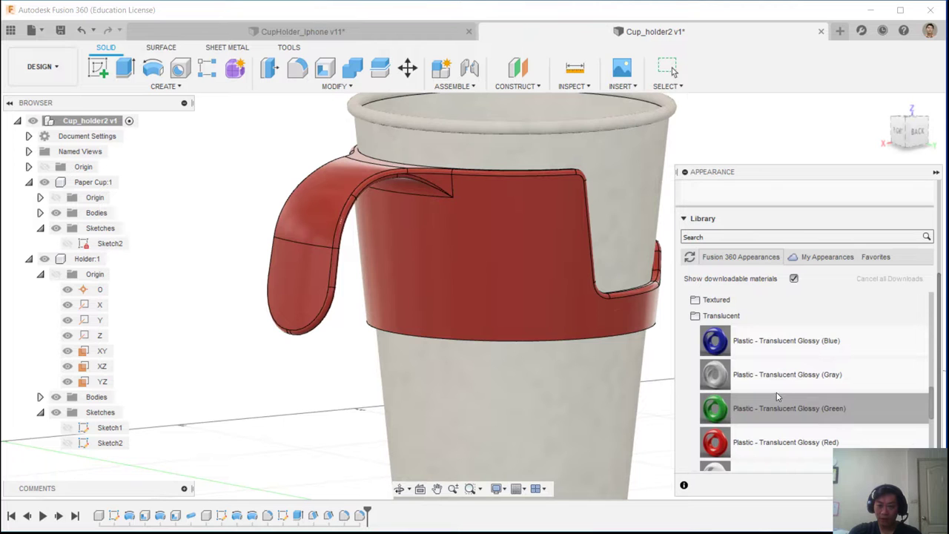
pyautogui.scroll(-5, 778, 401)
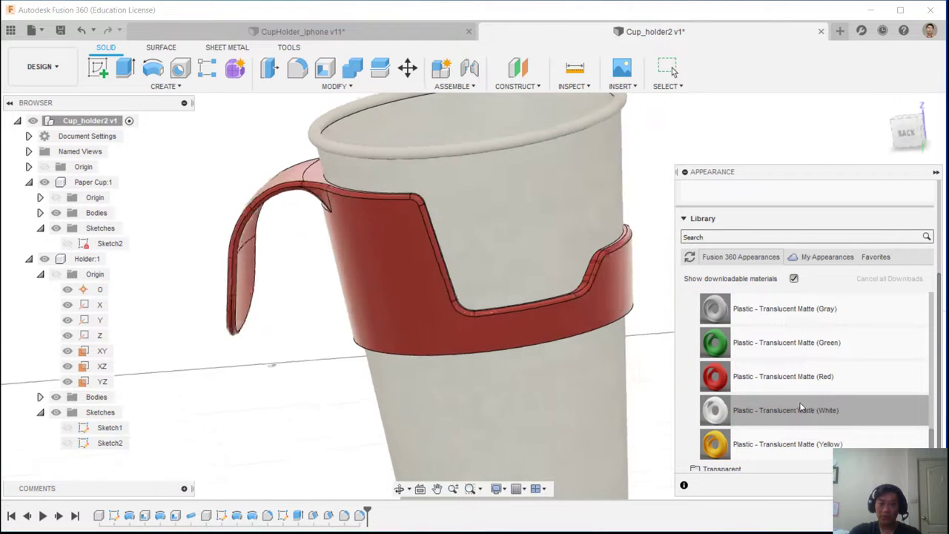
pyautogui.click(914, 486)
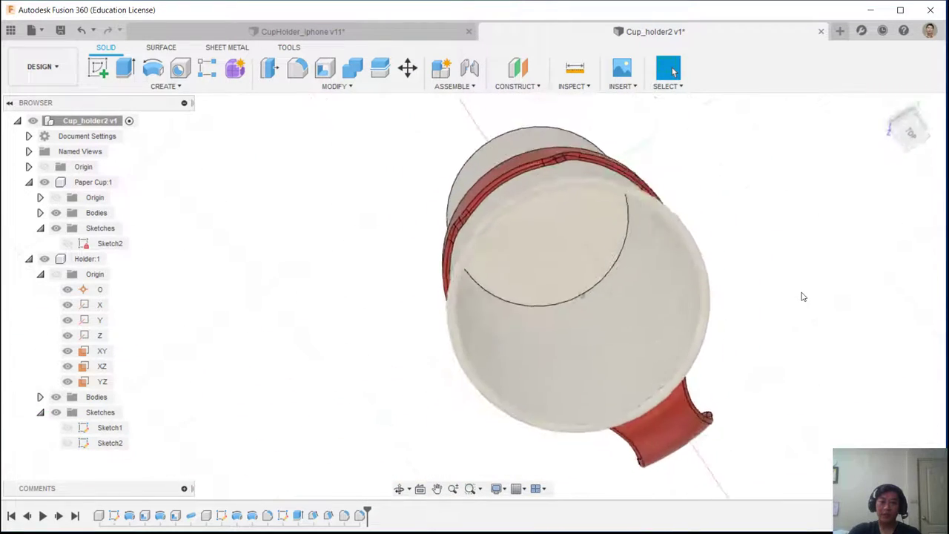
pyautogui.keyDown('shift'); pyautogui.moveTo(803, 297); pyautogui.dragTo(819, 185, button='middle'); pyautogui.keyUp('shift')
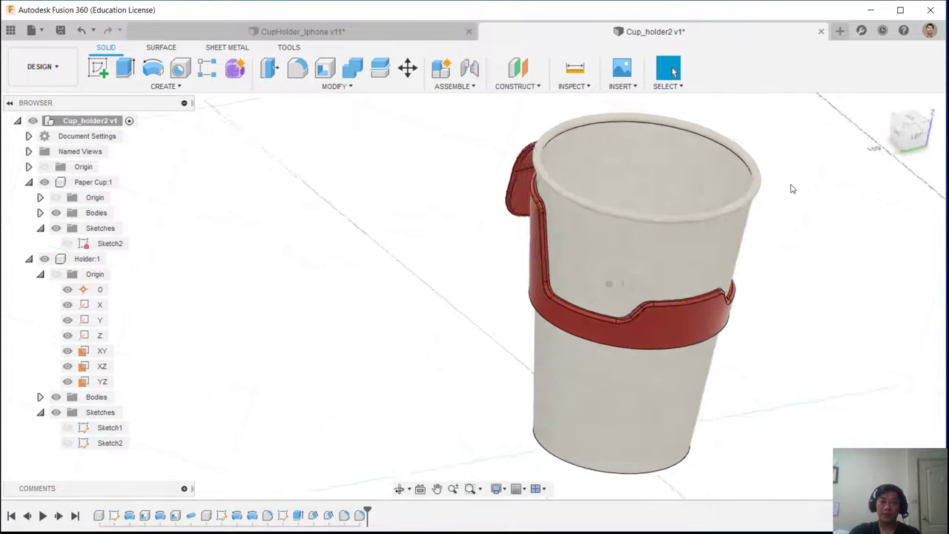
pyautogui.keyDown('shift'); pyautogui.moveTo(547, 237); pyautogui.dragTo(778, 269, button='middle'); pyautogui.keyUp('shift')
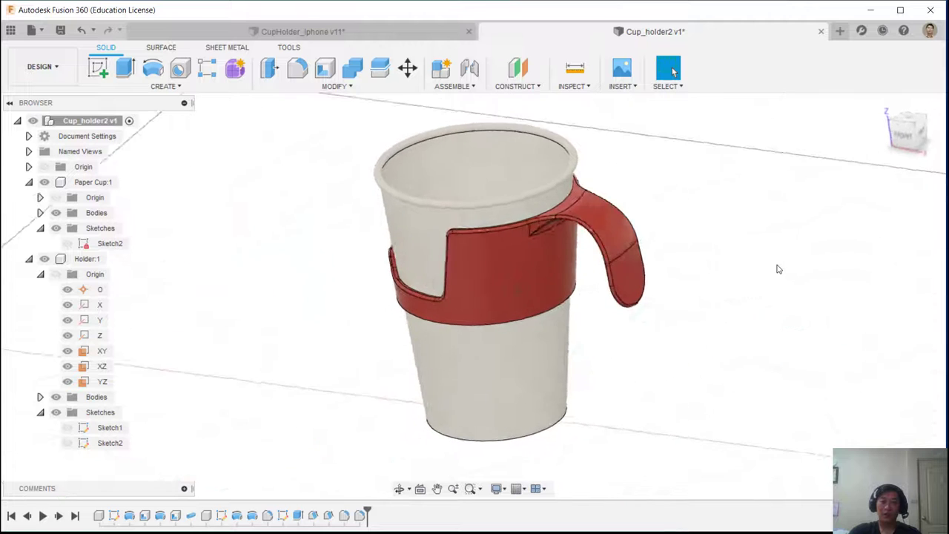
pyautogui.keyDown('shift'); pyautogui.moveTo(669, 276); pyautogui.dragTo(772, 203, button='middle'); pyautogui.keyUp('shift')
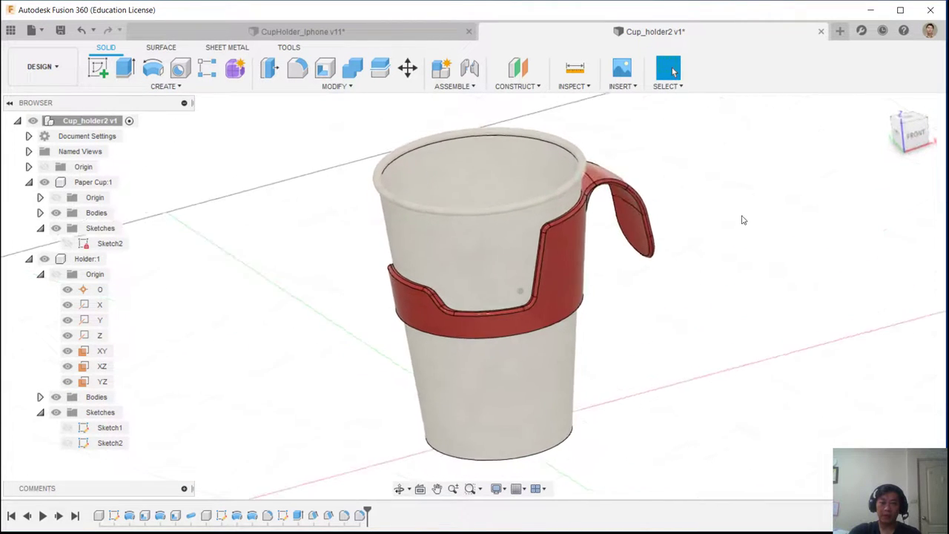